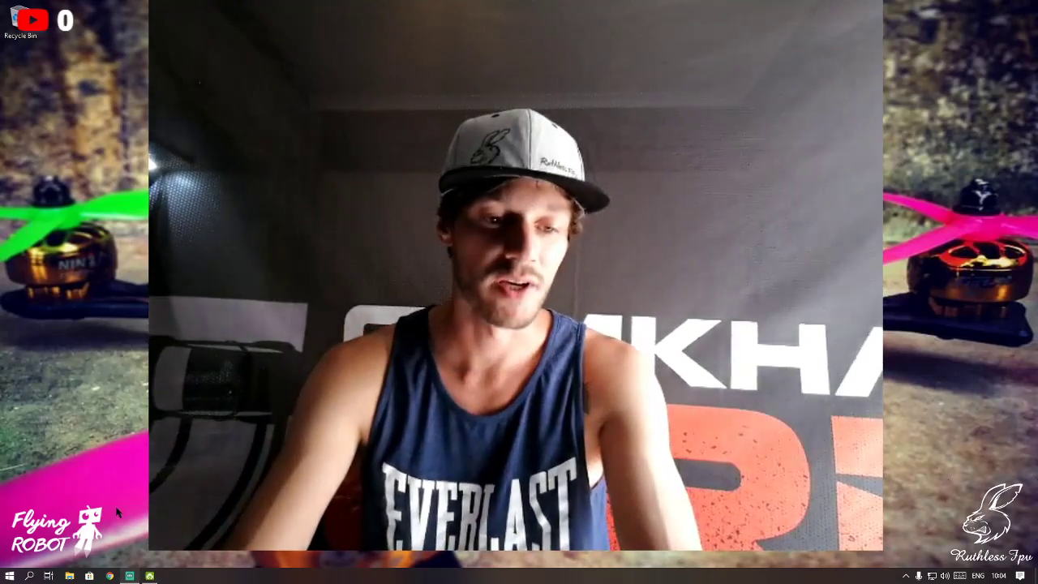
# - Launch Adobe Premiere Pro from the Start menu to reach its welcome screen
pyautogui.click(10, 576)
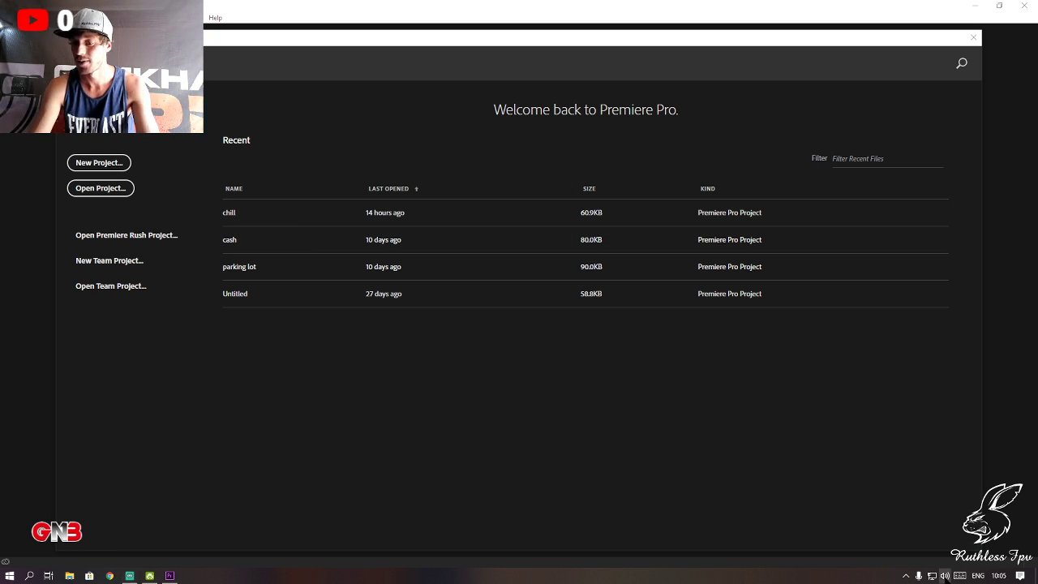
# - Switch the audio output to Speakers (Realtek High Definition Audio)
pyautogui.click(944, 575)
pyautogui.click(949, 528)
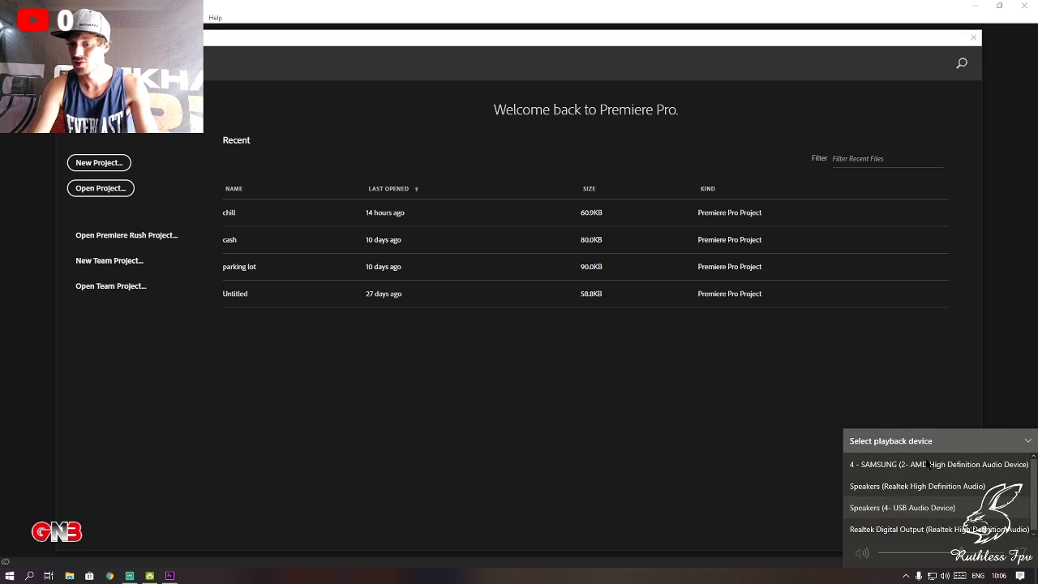
pyautogui.click(913, 485)
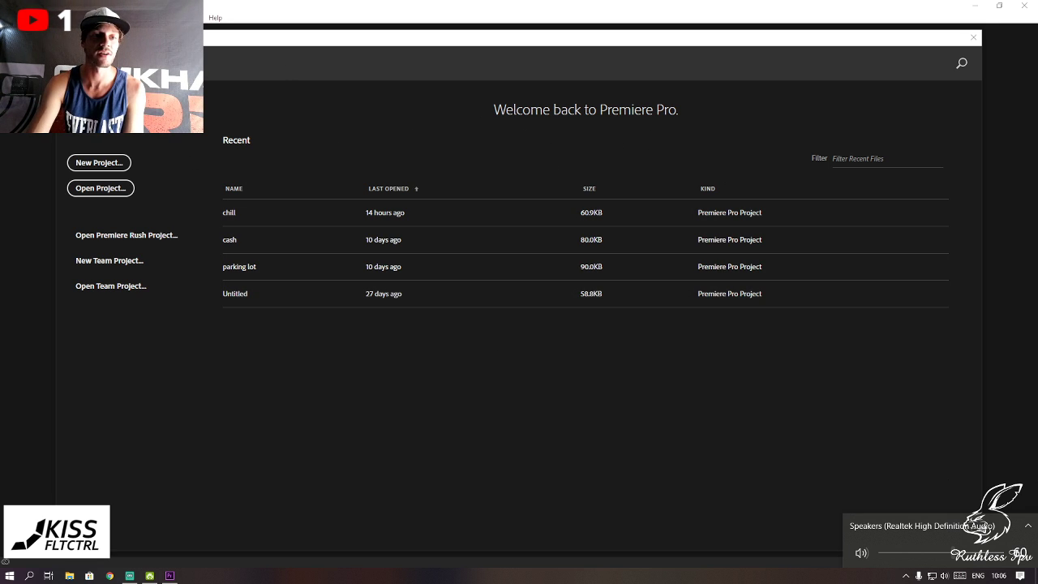
# - Close Premiere Pro with Alt+F4, relaunch it from Start, then minimize and restore its window
pyautogui.hotkey('alt', 'F4')
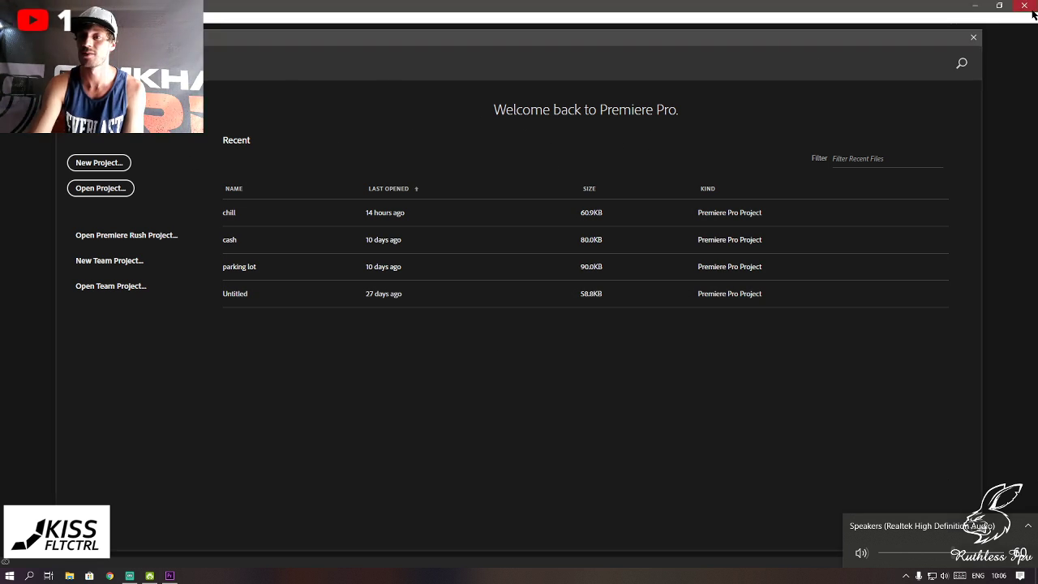
pyautogui.press('super')
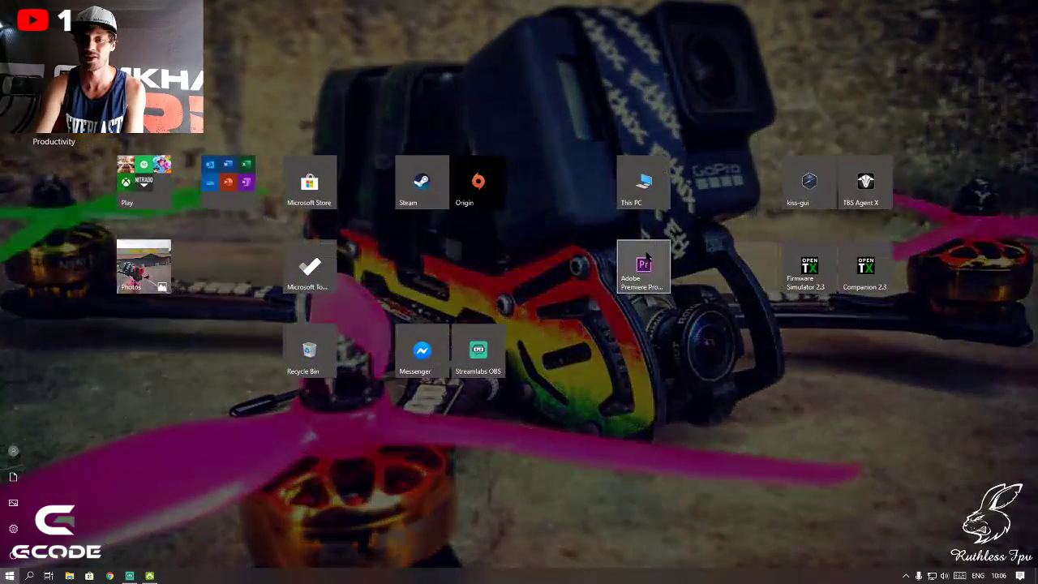
pyautogui.click(643, 258)
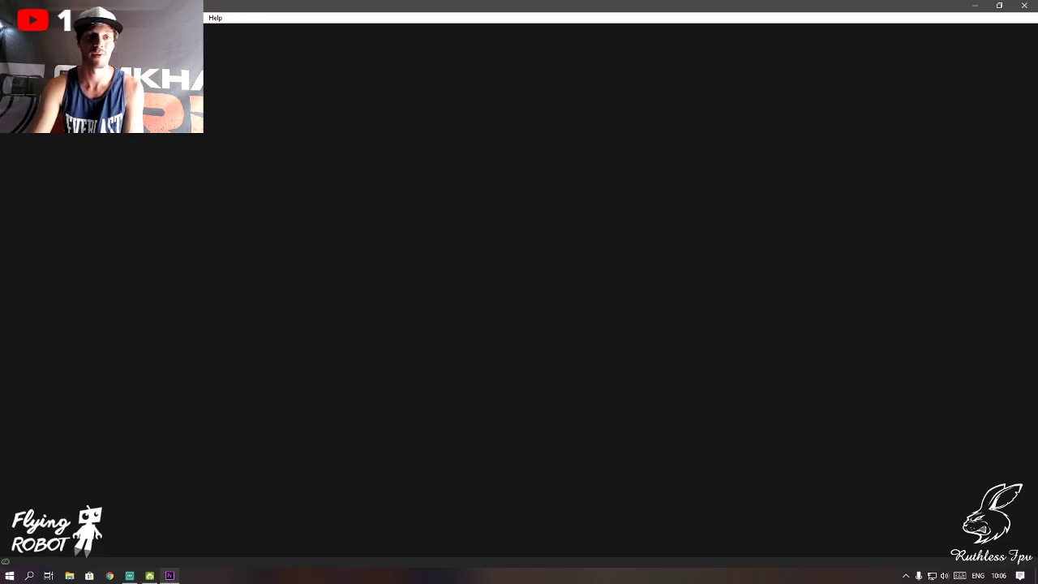
pyautogui.click(974, 6)
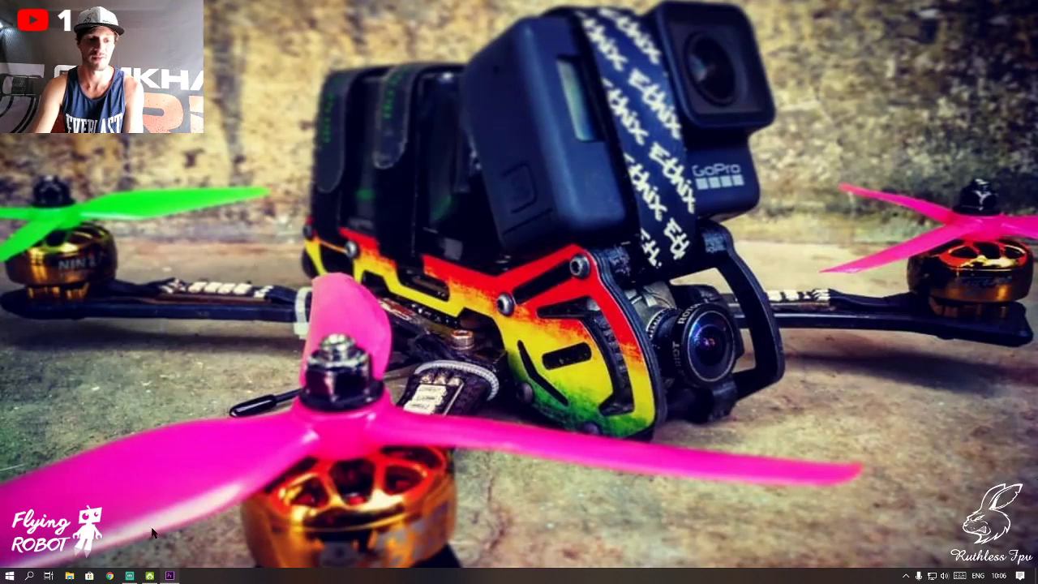
pyautogui.click(169, 576)
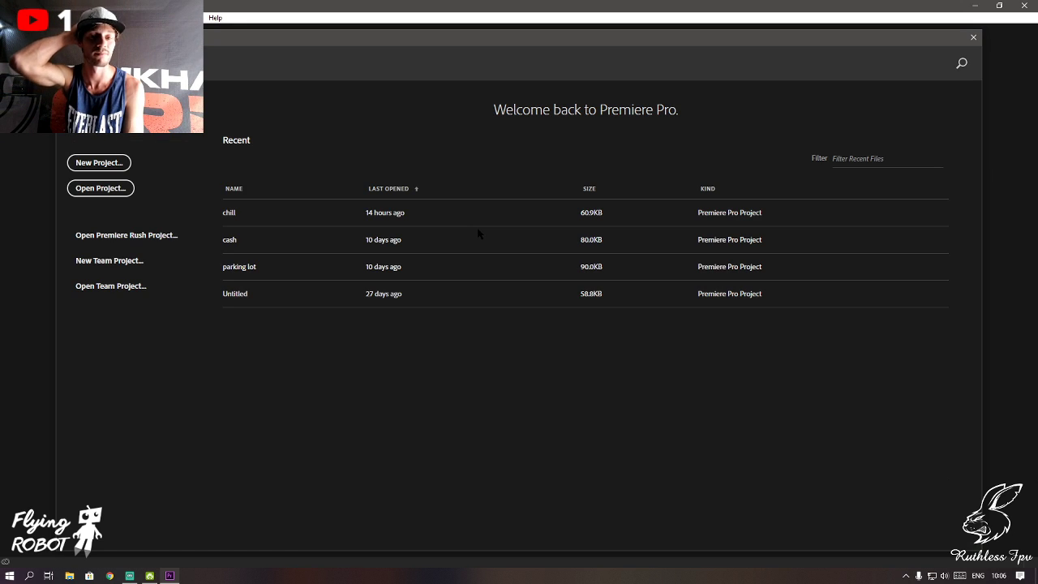
pyautogui.click(94, 163)
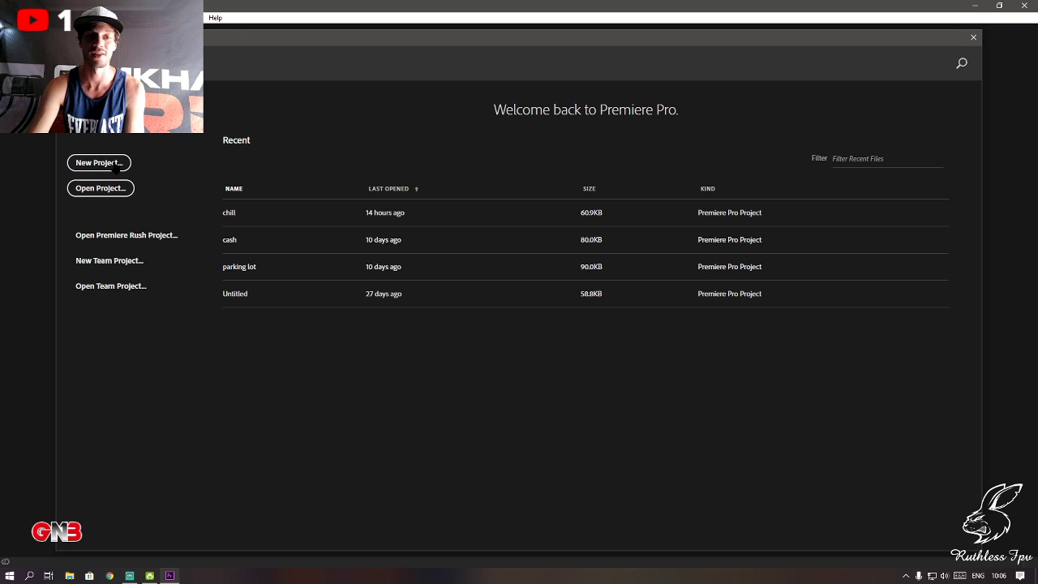
# - Keep Mercury GPU Acceleration as the renderer and DV as the capture format for the new project
pyautogui.click(115, 164)
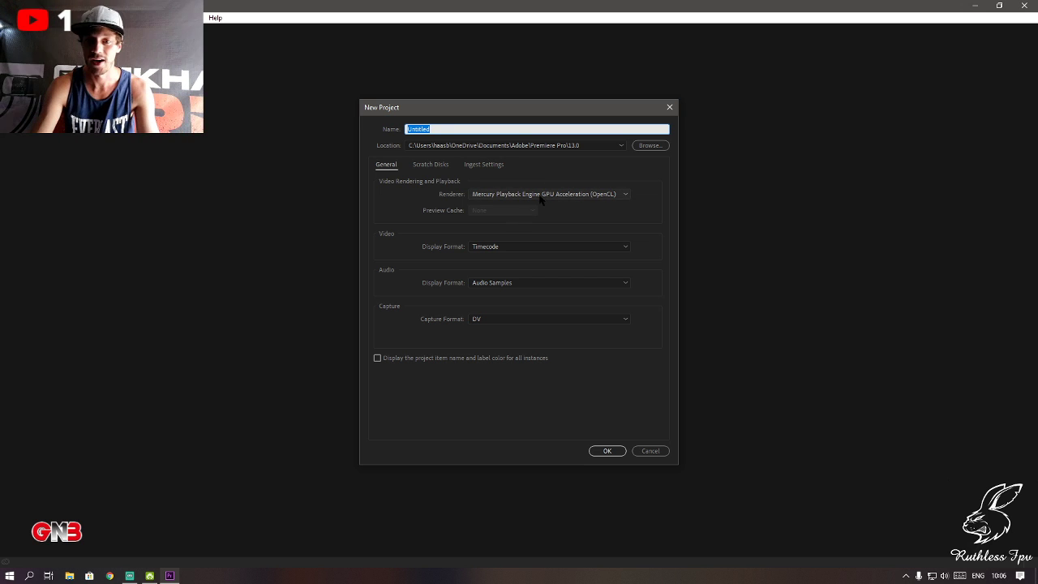
pyautogui.click(541, 195)
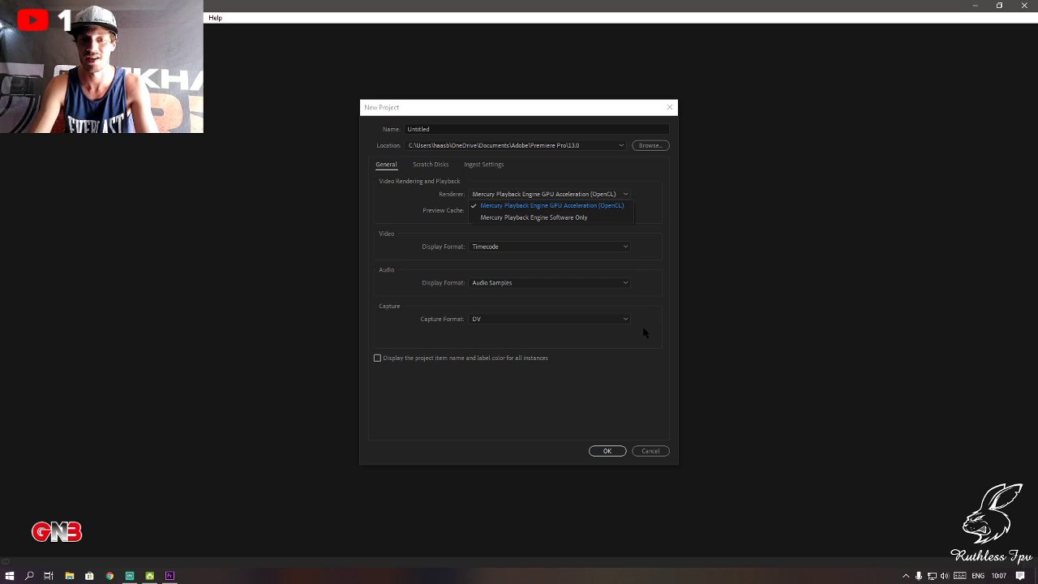
pyautogui.press('Escape')
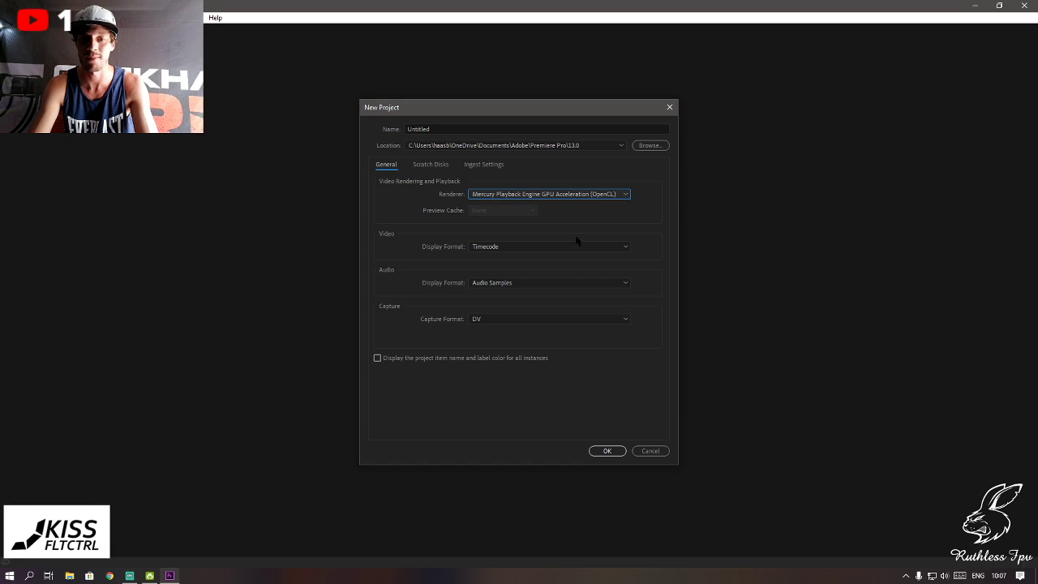
pyautogui.click(514, 320)
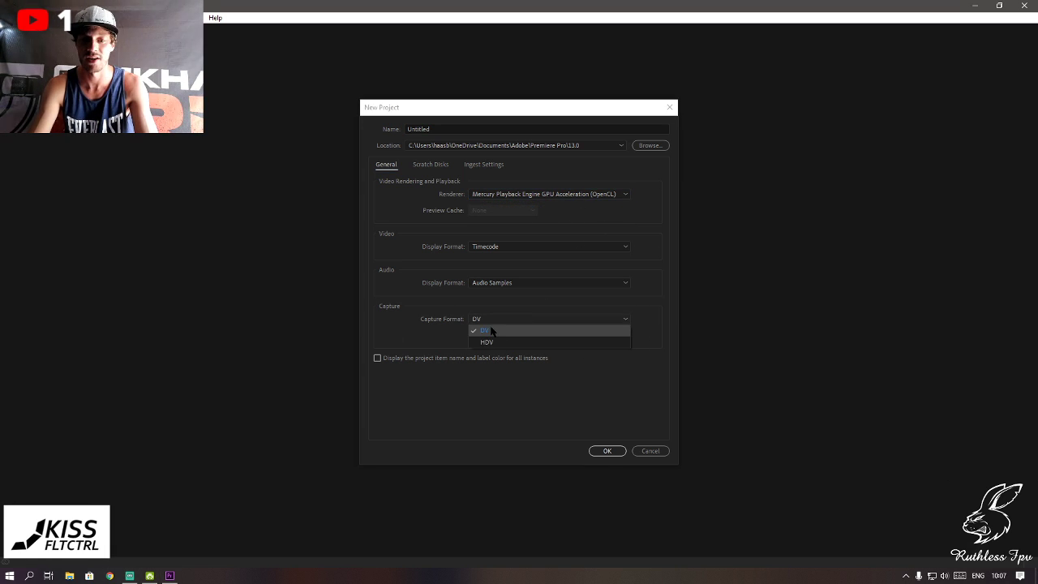
pyautogui.click(491, 328)
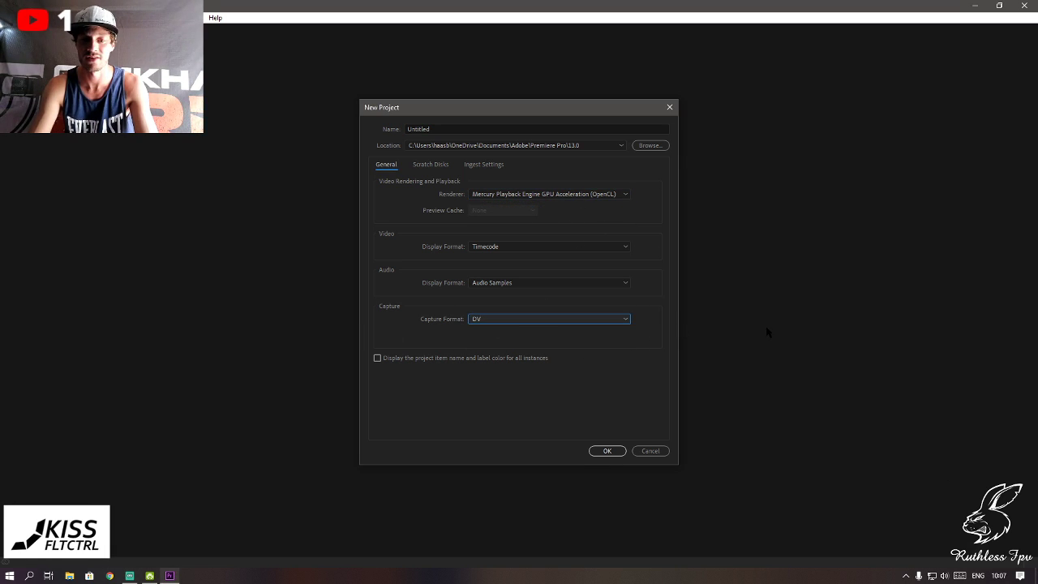
pyautogui.click(607, 450)
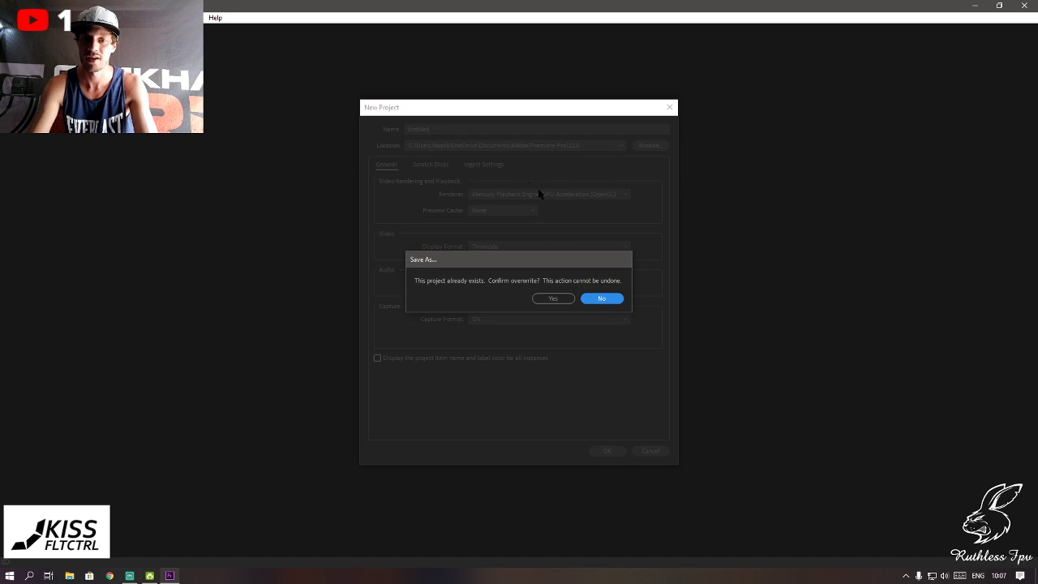
# - Decline overwriting Untitled and create the project named CHINA MALL FLOW
pyautogui.click(601, 298)
pyautogui.click(451, 128)
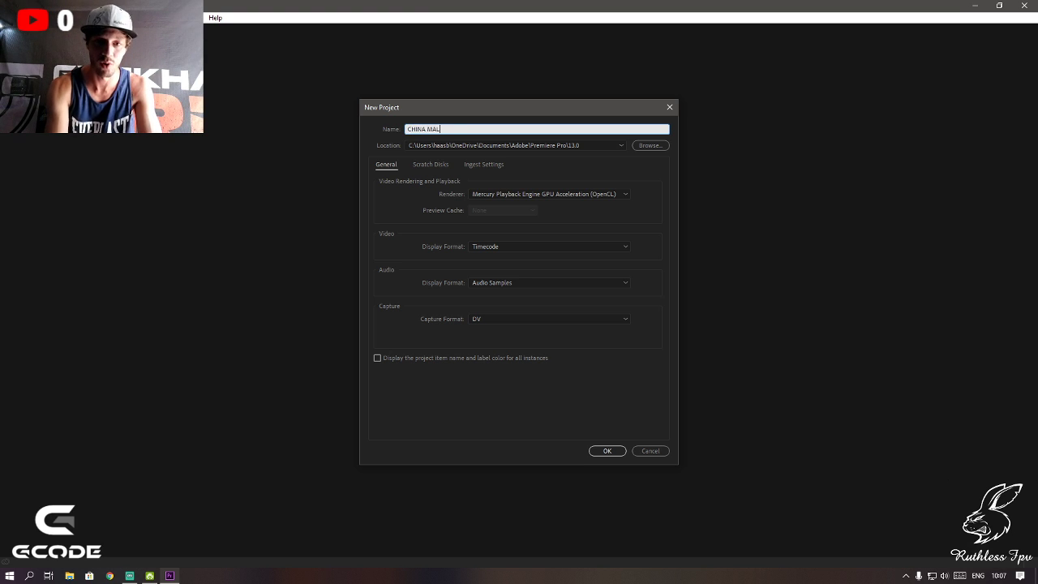
pyautogui.write('L F')
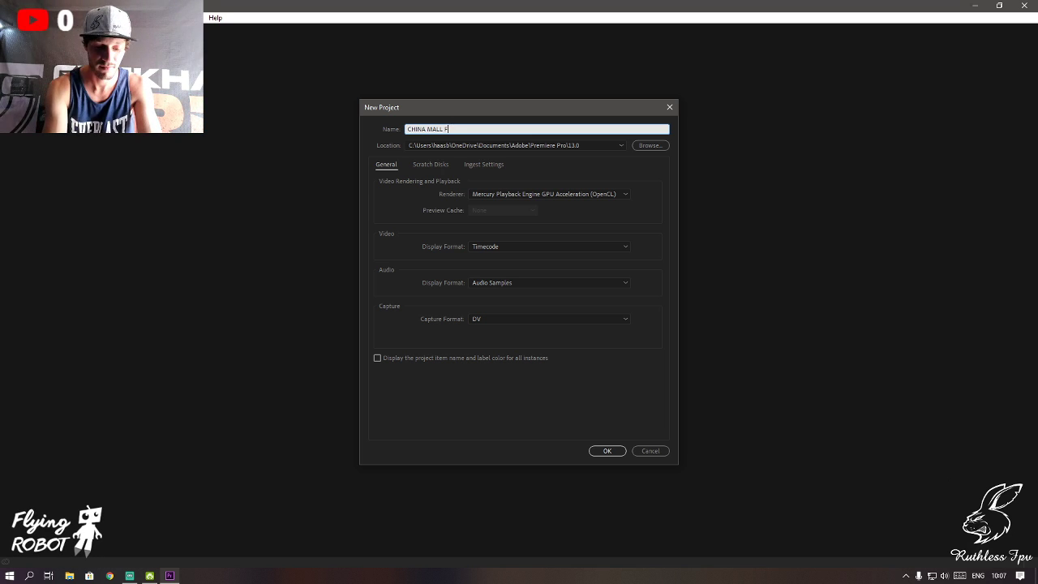
pyautogui.write('LOW')
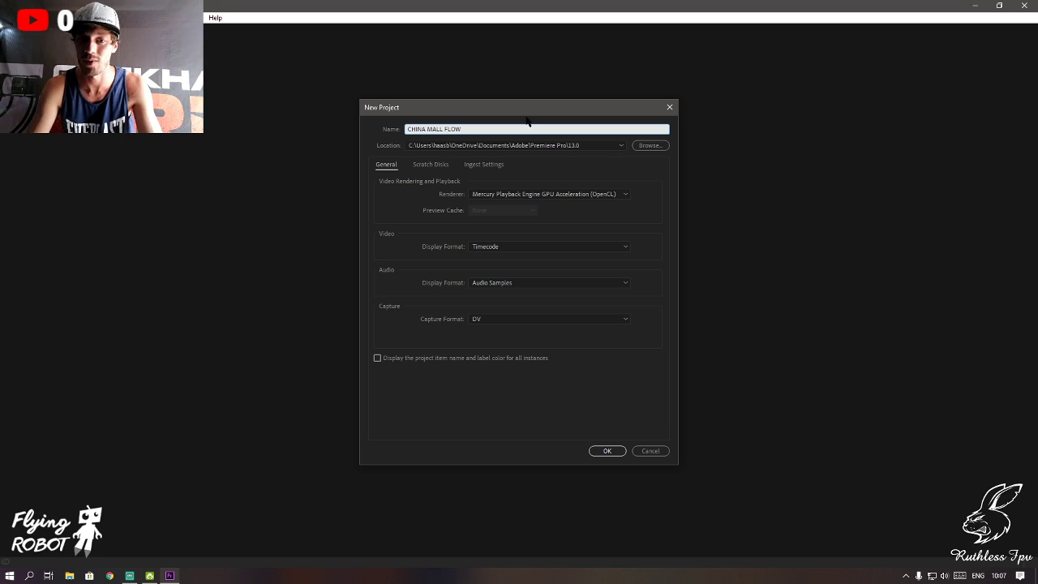
pyautogui.click(607, 451)
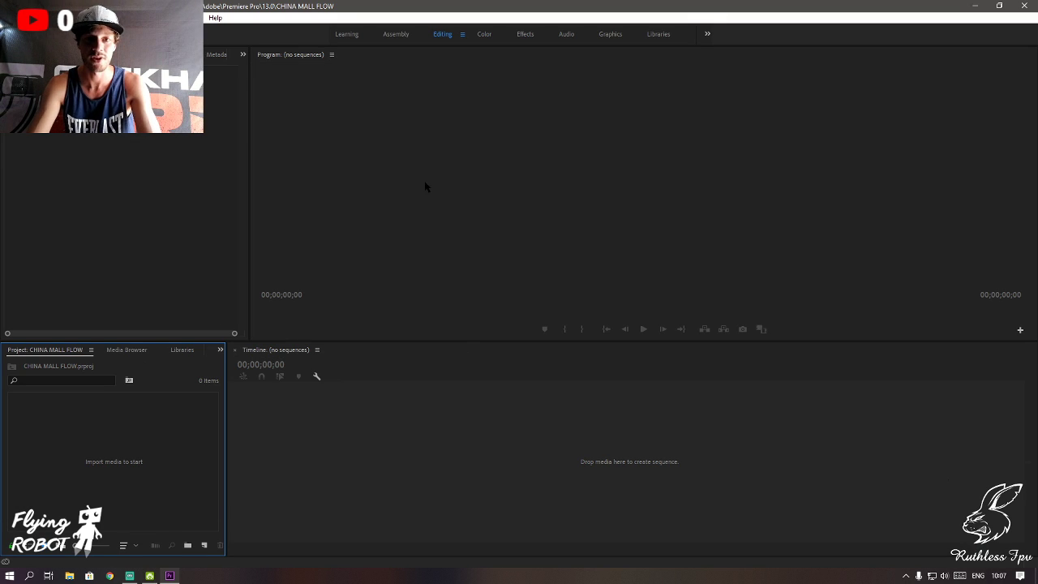
pyautogui.click(399, 34)
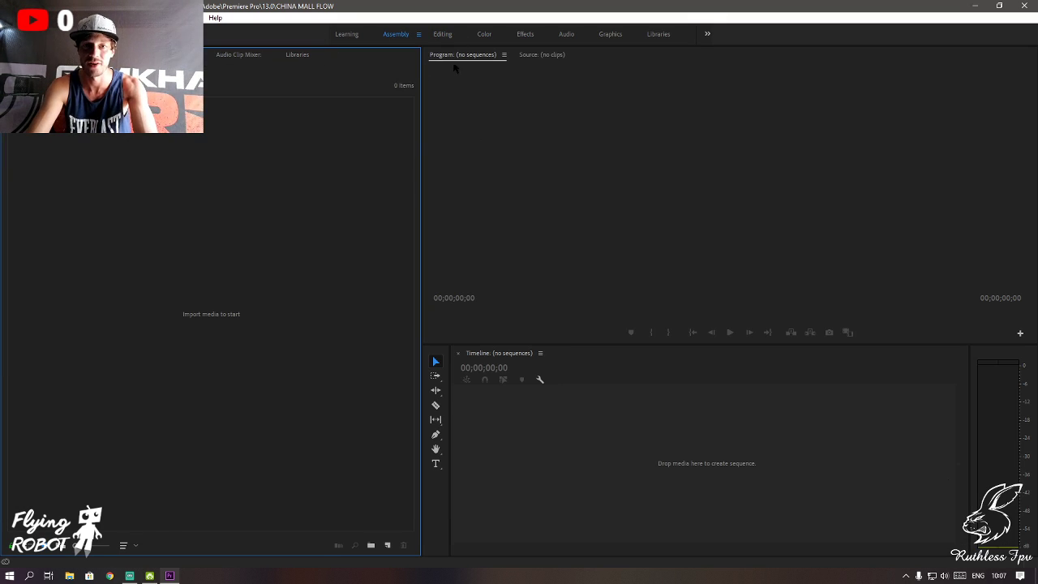
pyautogui.click(446, 34)
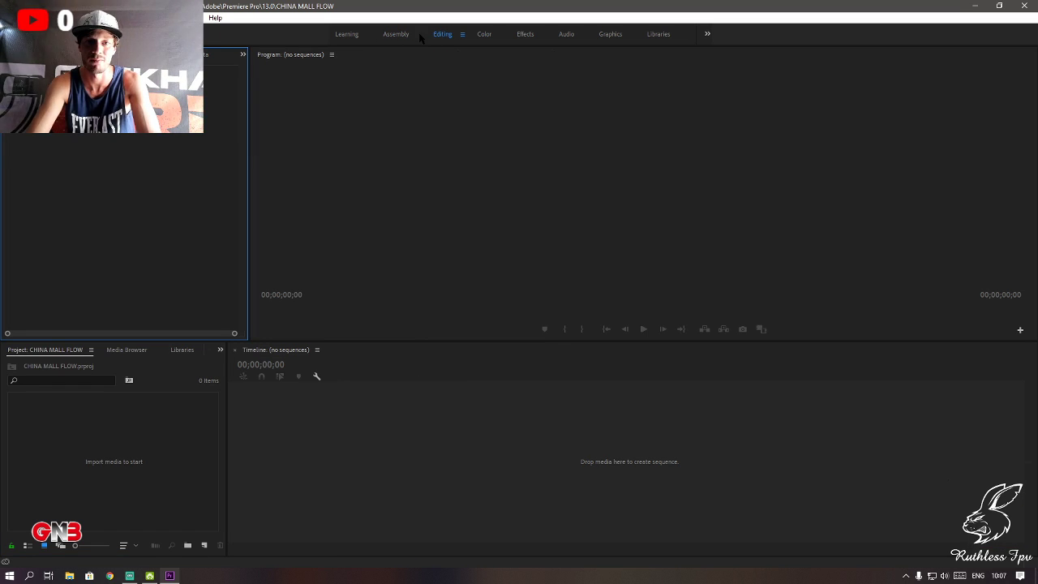
pyautogui.click(202, 475)
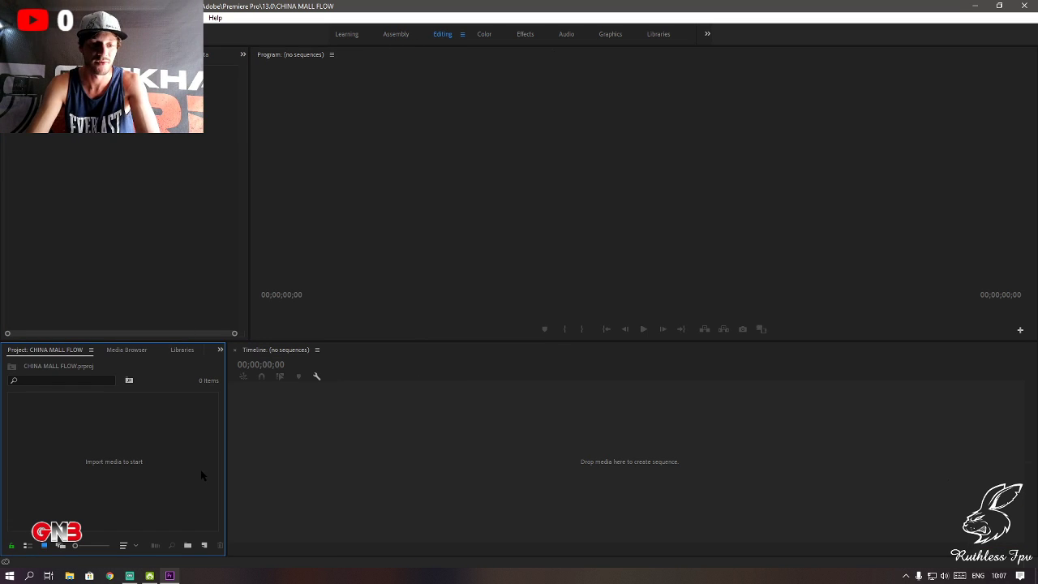
# - Import GOPR7011.MP4 and GOPR7037.MP4 from the chill folder on the gopro (H:) drive
pyautogui.doubleClick(109, 467)
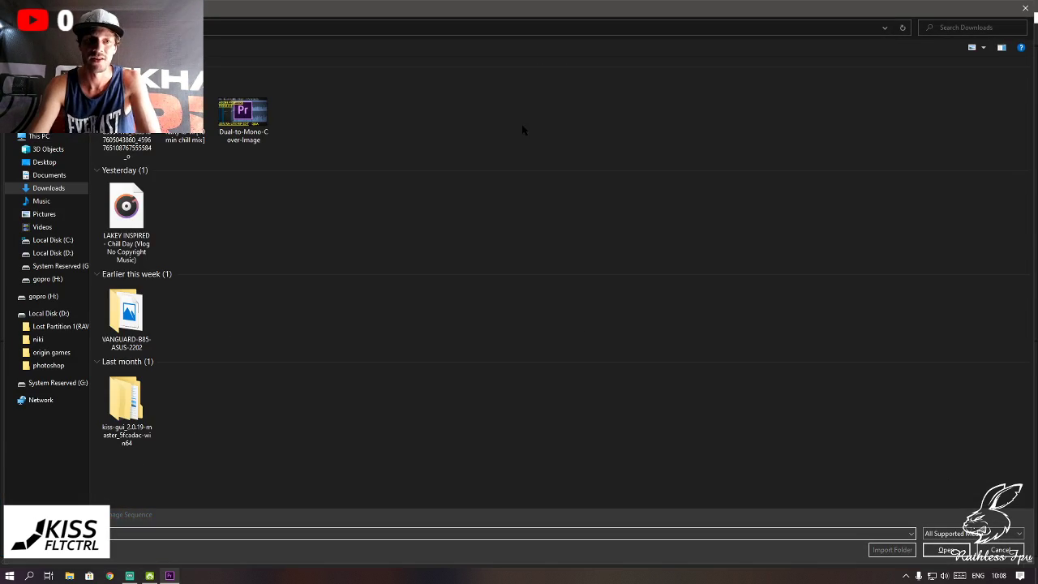
pyautogui.click(40, 136)
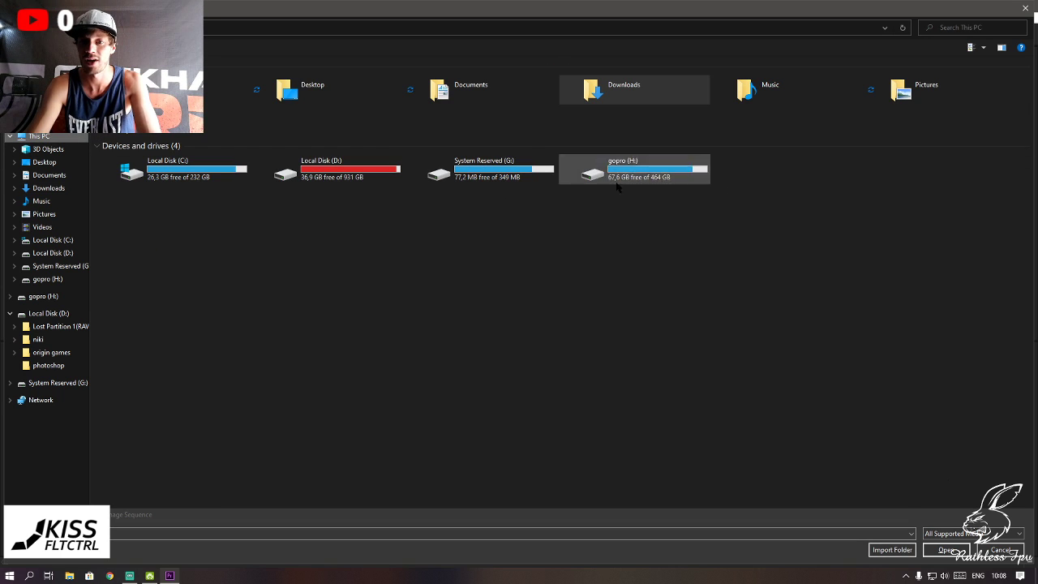
pyautogui.doubleClick(633, 174)
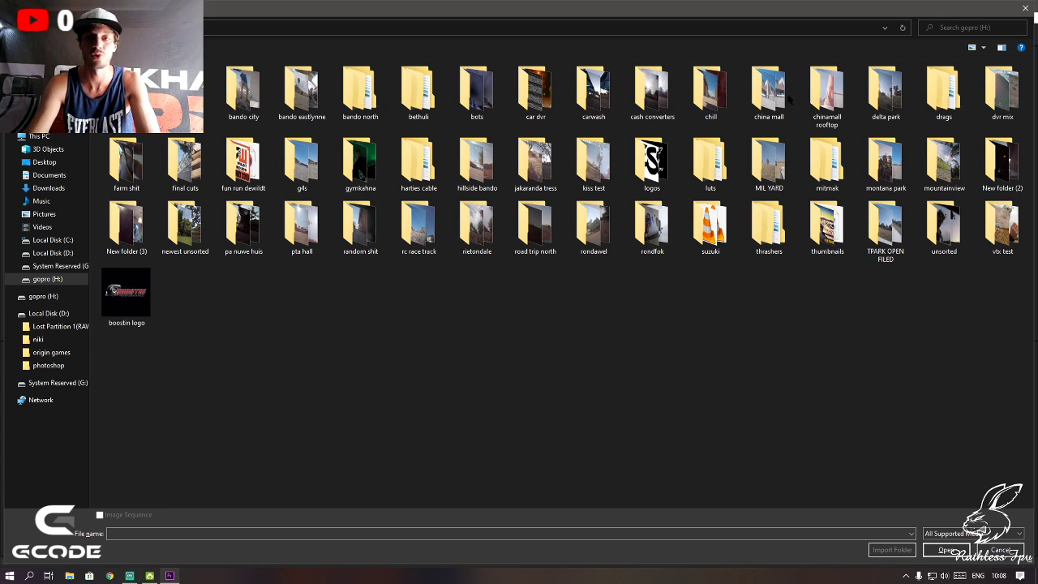
pyautogui.click(243, 91)
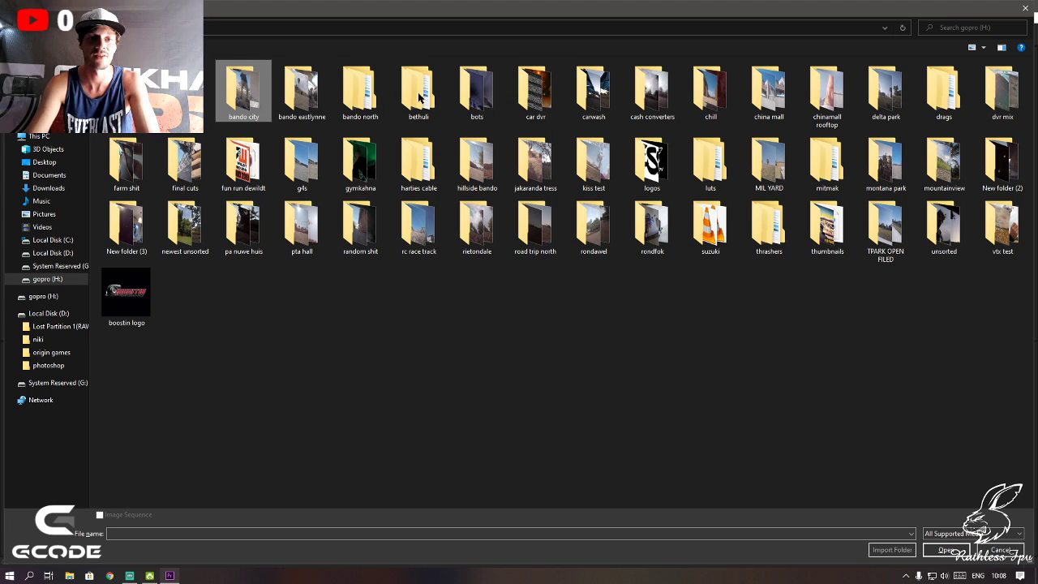
pyautogui.doubleClick(419, 97)
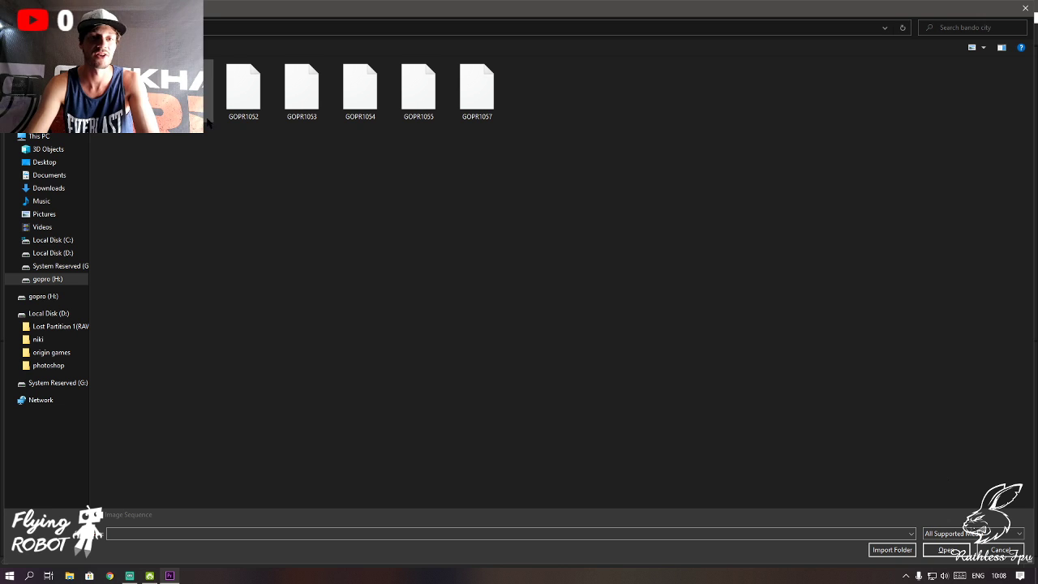
pyautogui.hotkey('alt', 'Left')
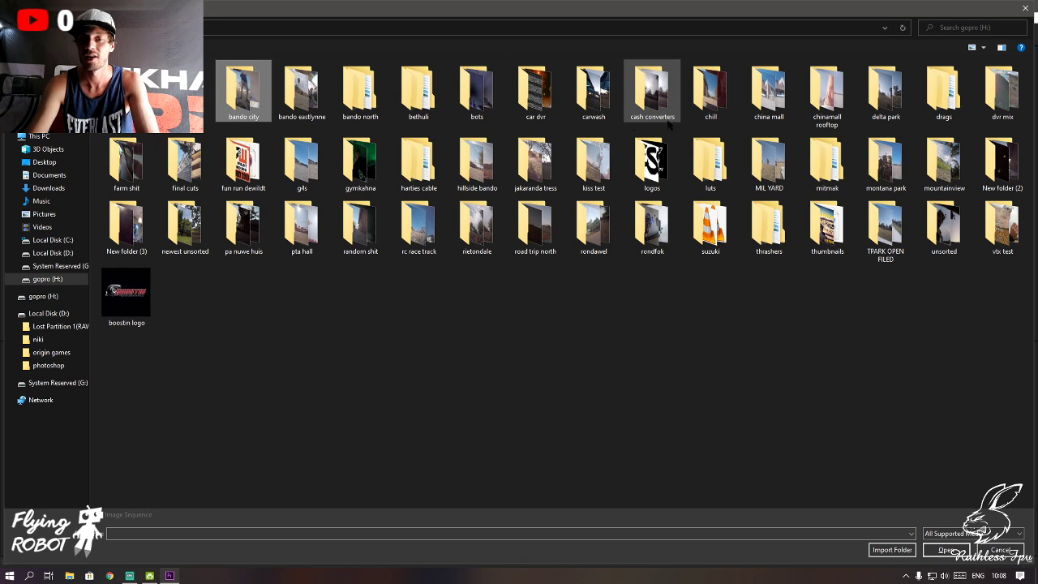
pyautogui.doubleClick(711, 89)
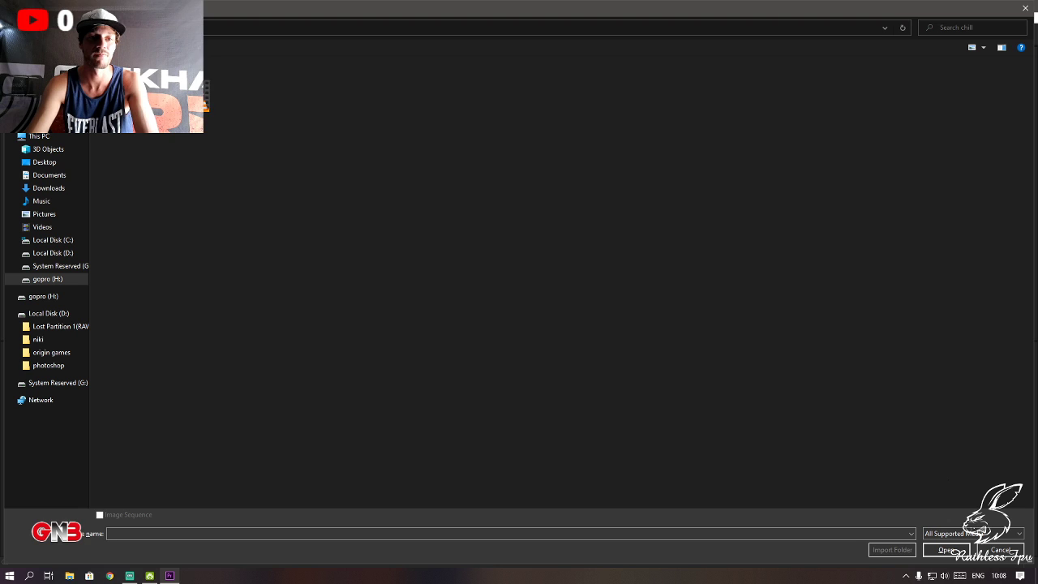
pyautogui.moveTo(111, 139); pyautogui.dragTo(670, 283)
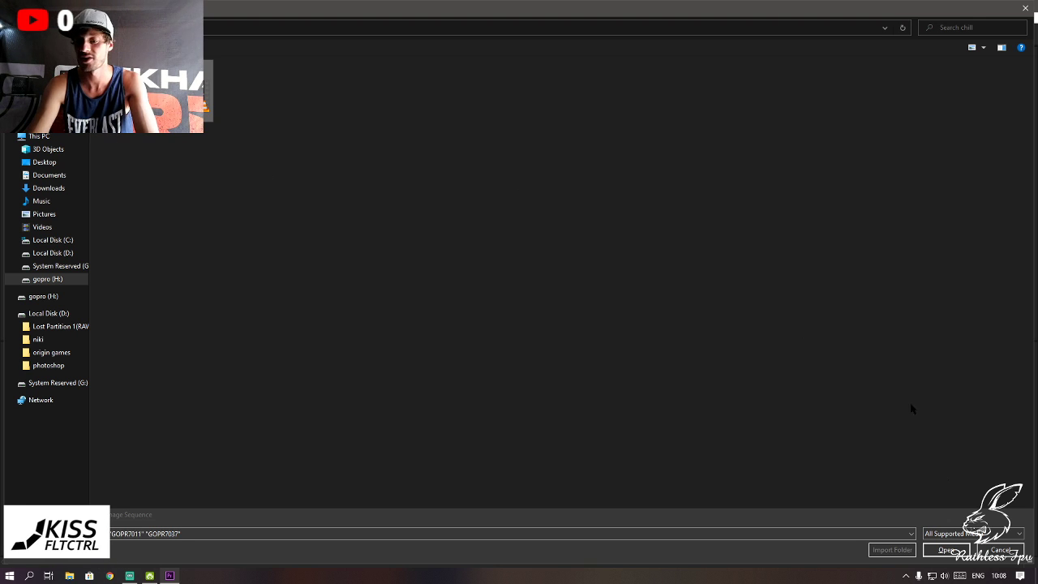
pyautogui.click(949, 549)
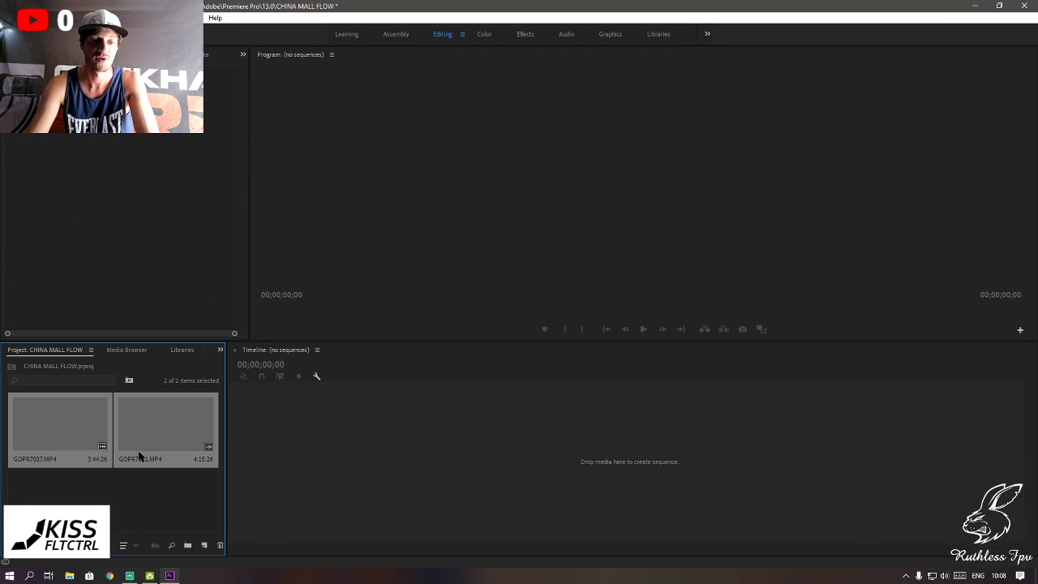
# - Preview GOPR7037 in the Source Monitor, skipping further into the footage
pyautogui.click(34, 433)
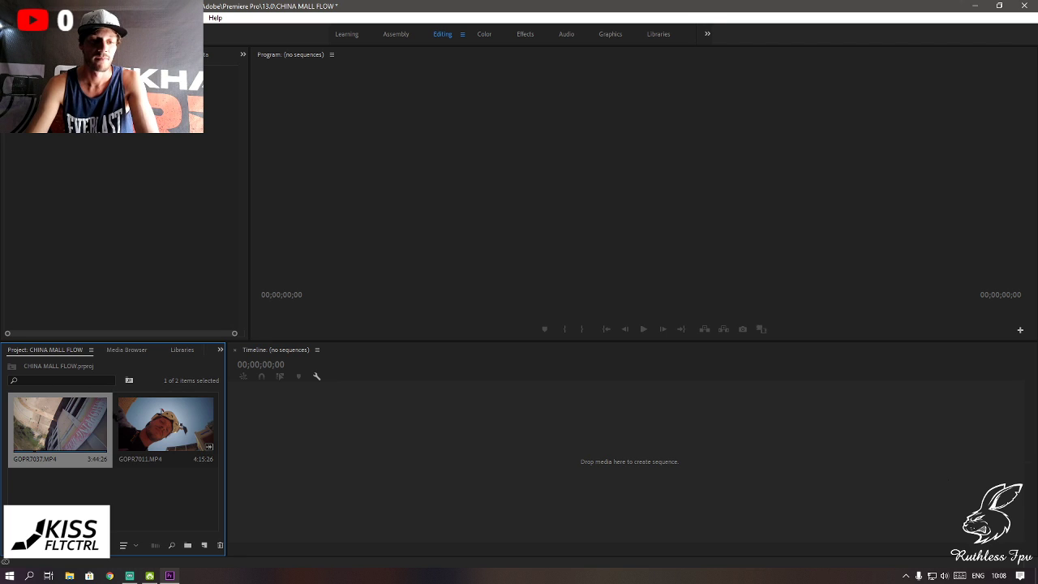
pyautogui.doubleClick(30, 430)
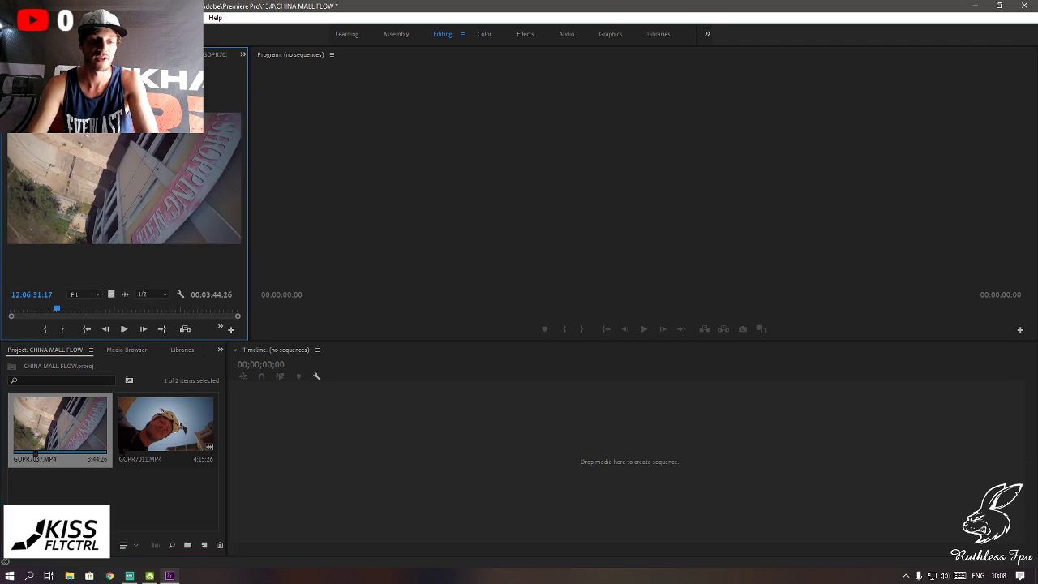
pyautogui.click(123, 329)
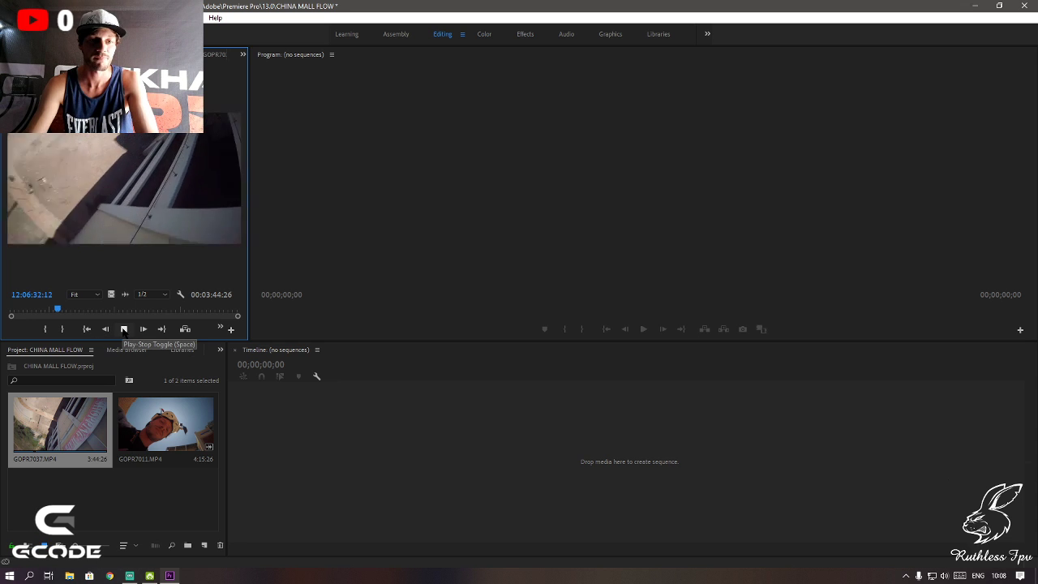
pyautogui.click(219, 316)
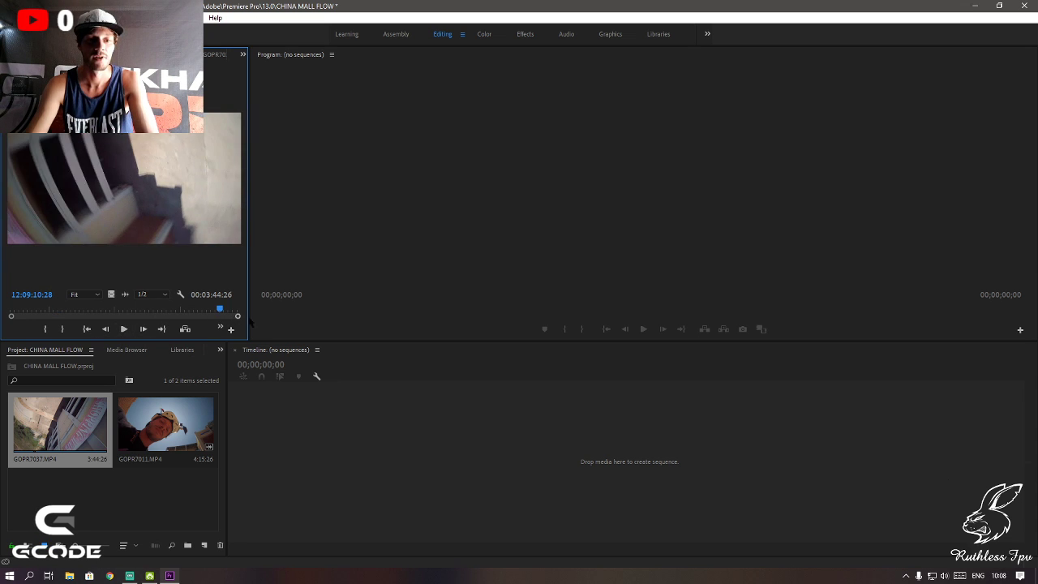
pyautogui.press('space')
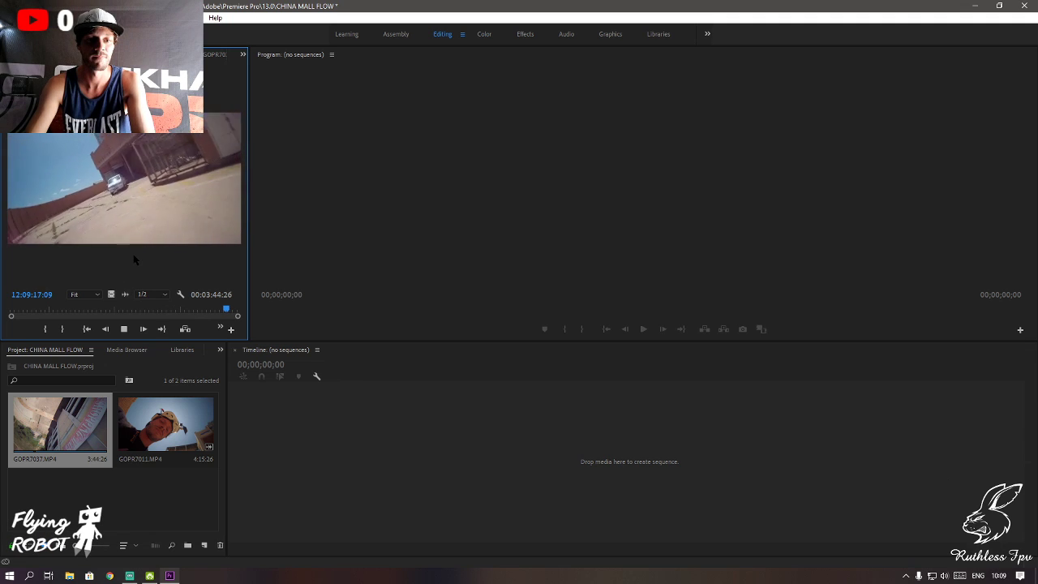
pyautogui.press('space')
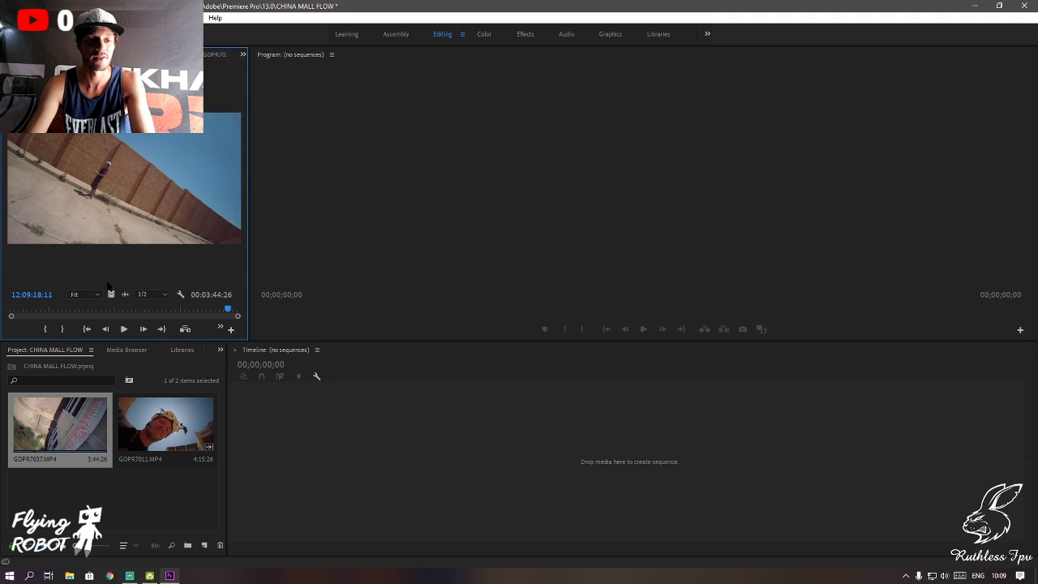
# - Delete the GOPR7011 clip from the project
pyautogui.click(162, 456)
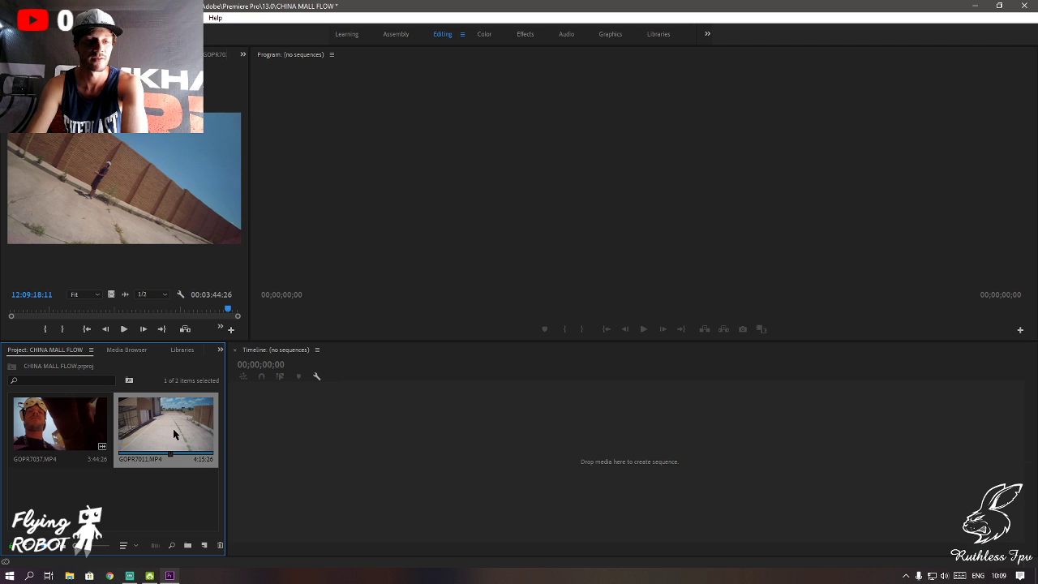
pyautogui.press('Delete')
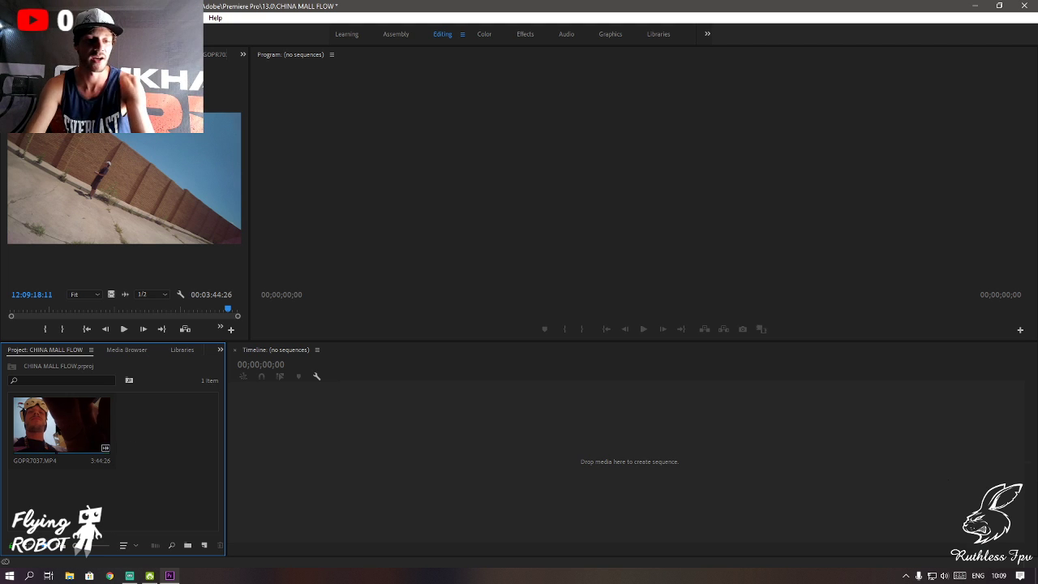
pyautogui.click(56, 430)
# - Create a GOPR7037 sequence by dropping the clip onto the empty Timeline, and play it
pyautogui.moveTo(57, 423); pyautogui.dragTo(251, 434)
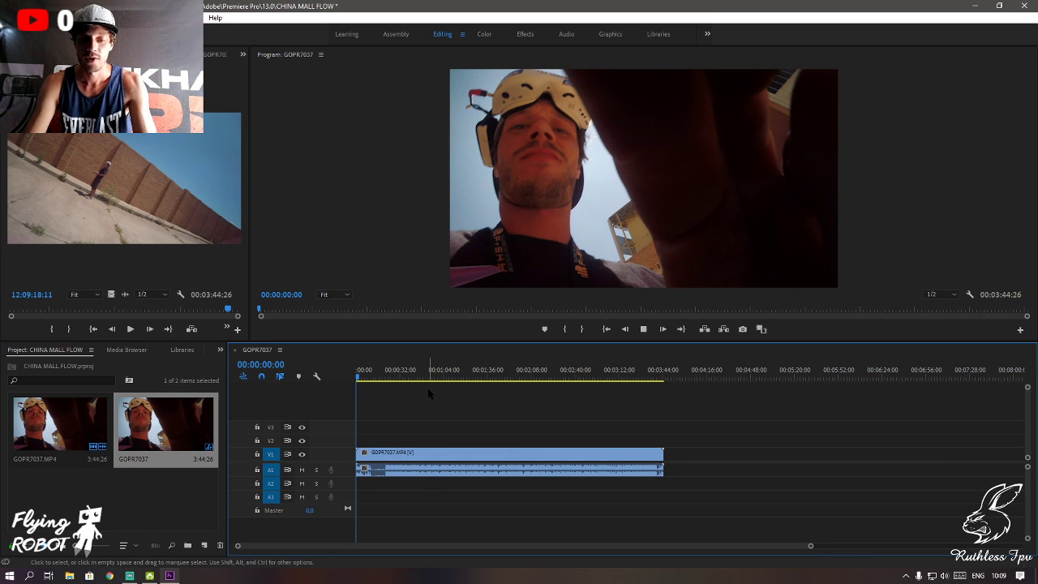
pyautogui.press('space')
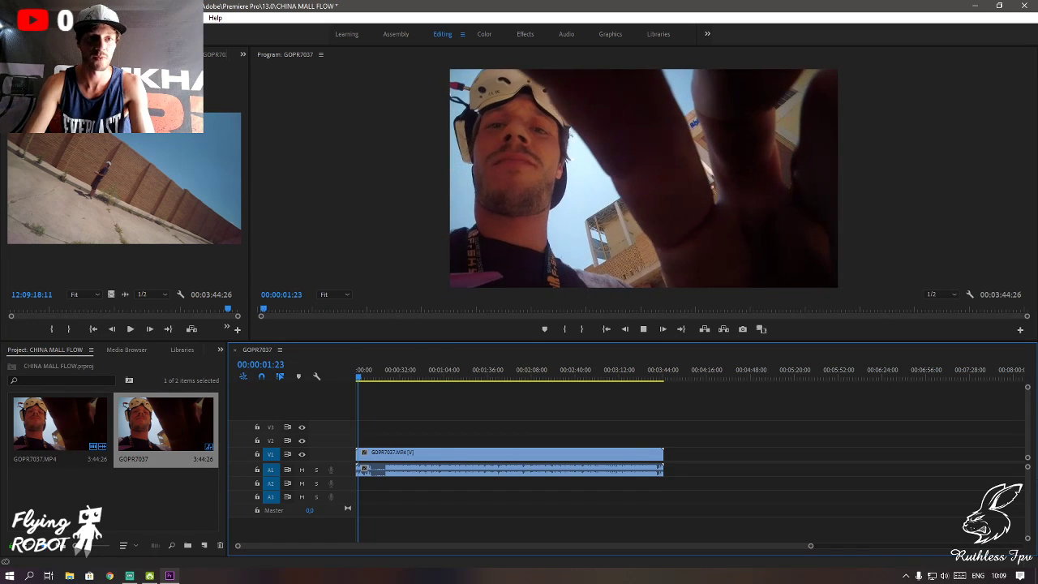
pyautogui.press('space')
# - Switch the top-left panel to the Audio Clip Mixer showing A1
pyautogui.hotkey('shift', '6')
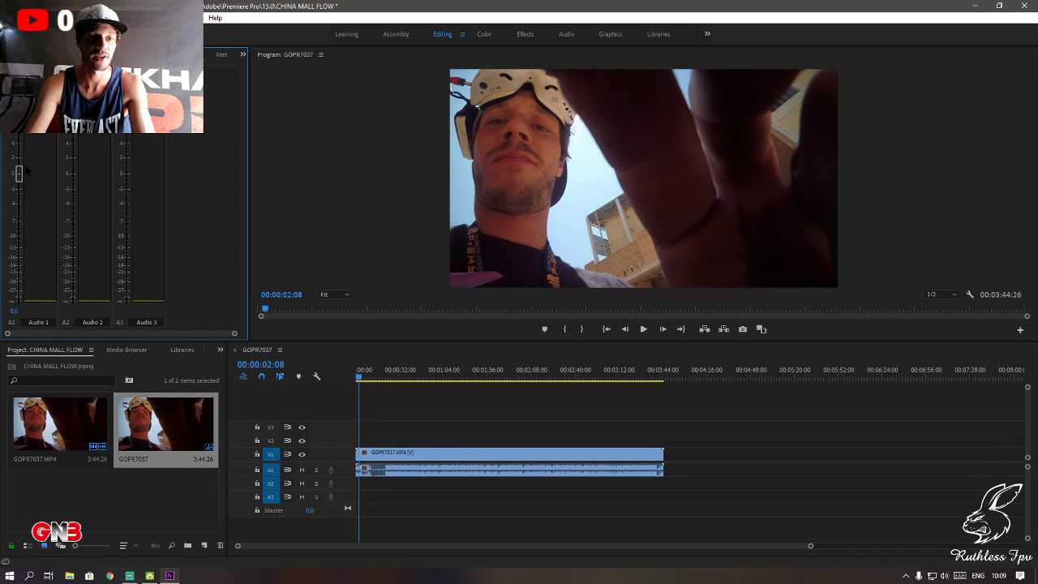
pyautogui.hotkey('shift', '2')
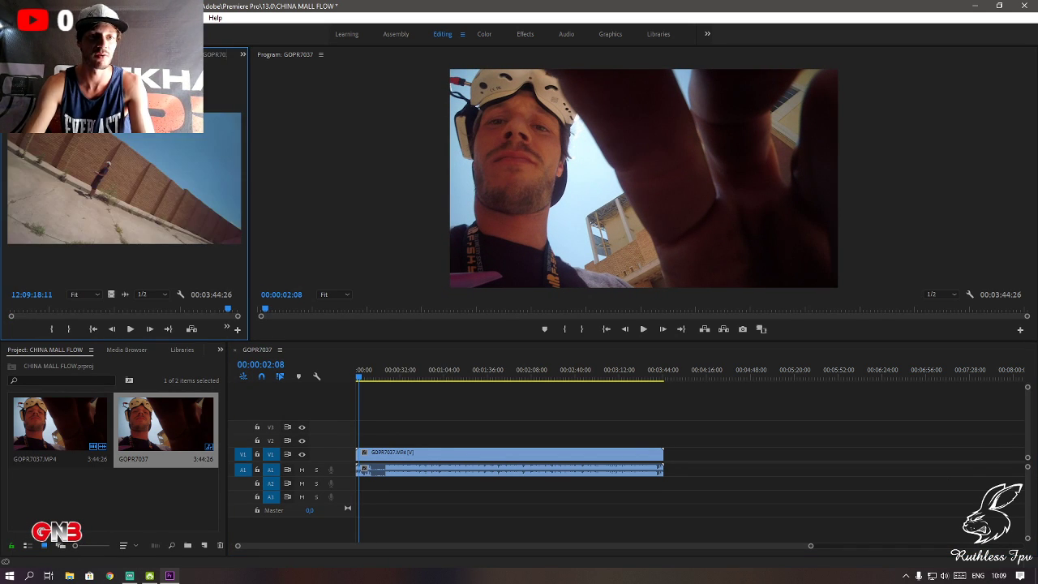
pyautogui.hotkey('shift', '9')
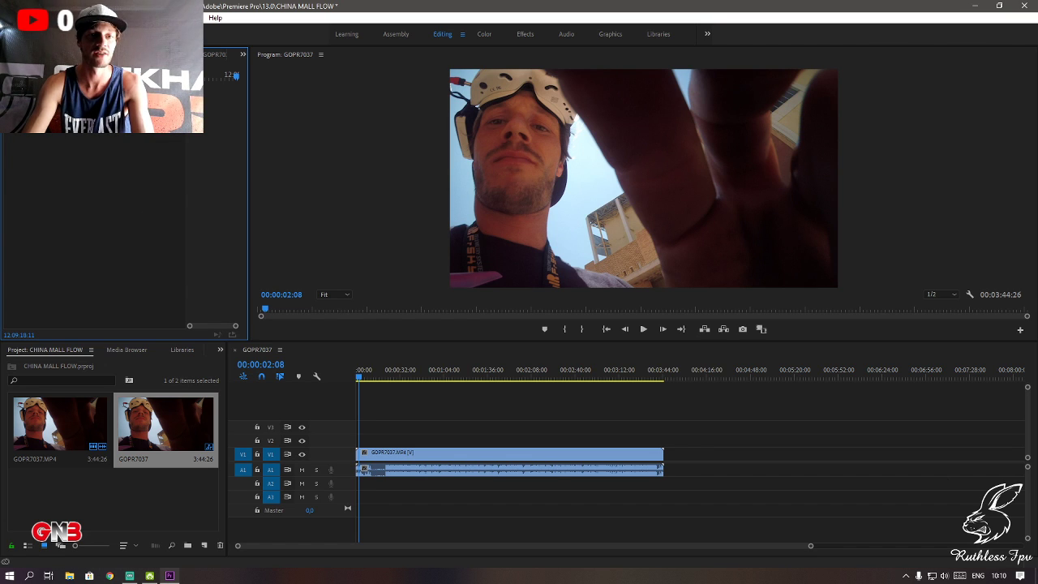
pyautogui.hotkey('shift', '9')
pyautogui.click(215, 54)
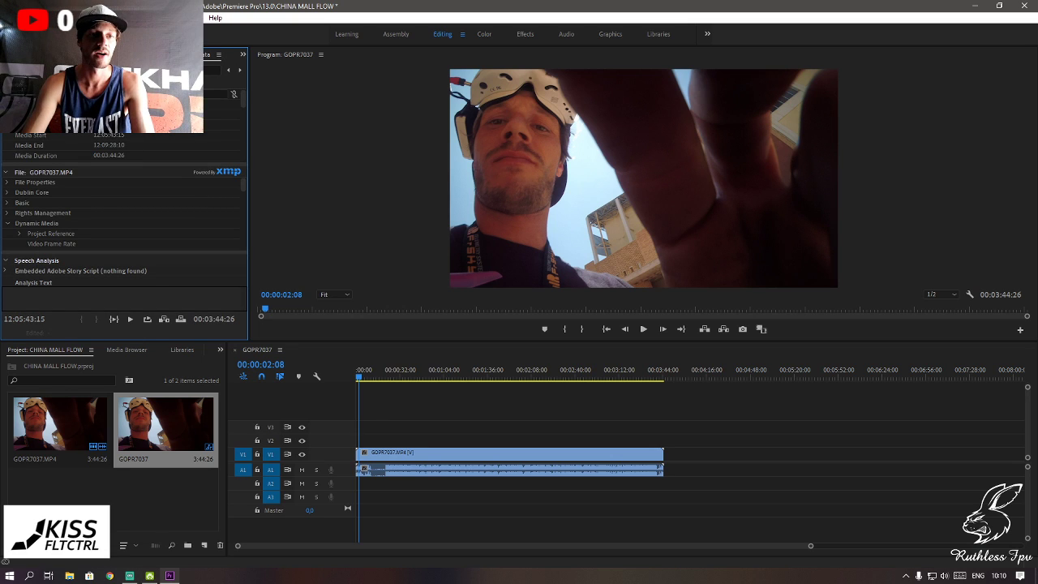
pyautogui.hotkey('shift', '9')
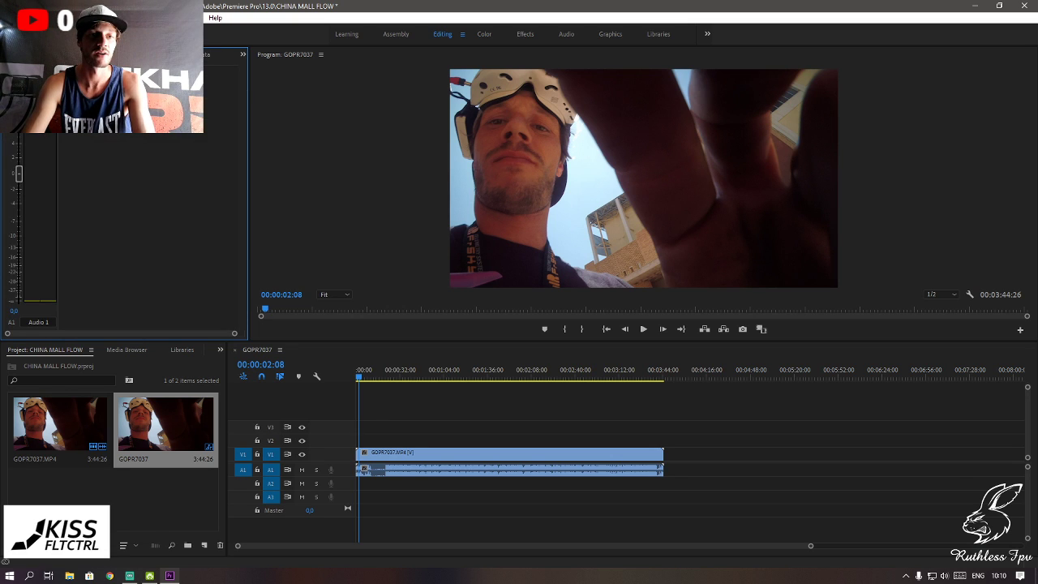
pyautogui.click(375, 373)
pyautogui.press('space')
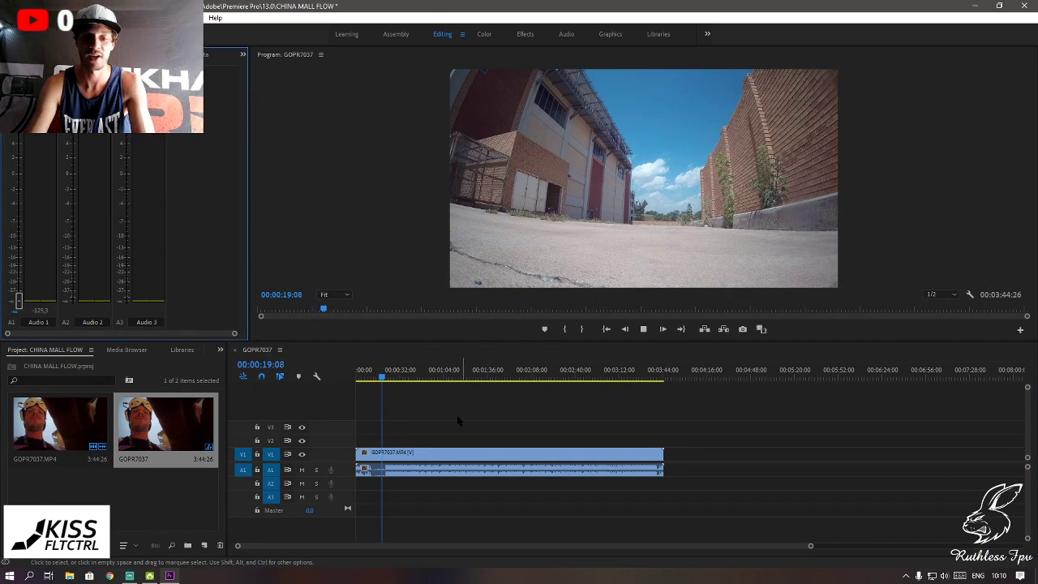
pyautogui.moveTo(422, 381); pyautogui.dragTo(397, 380)
pyautogui.press('space')
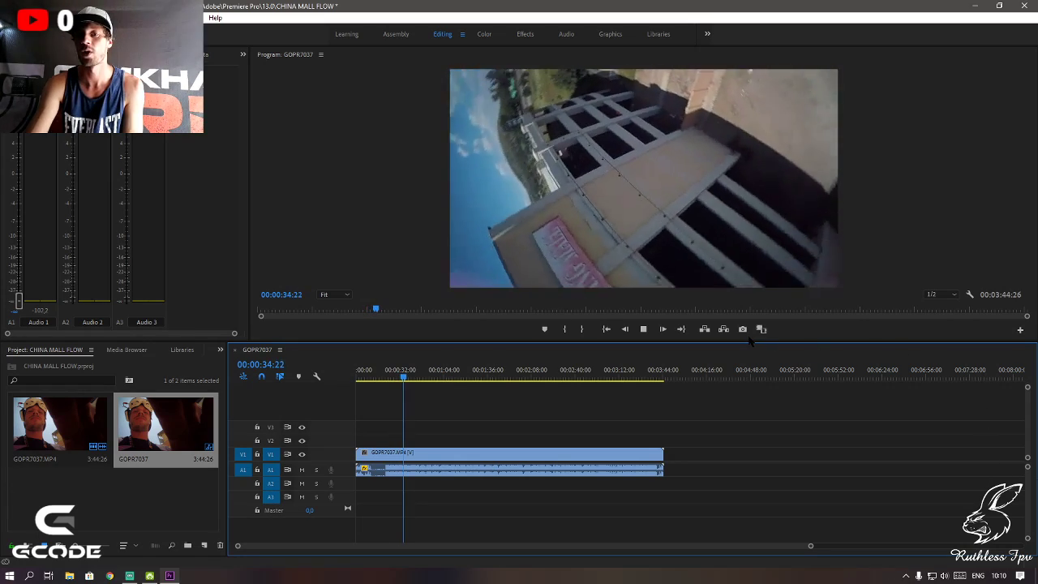
pyautogui.click(433, 379)
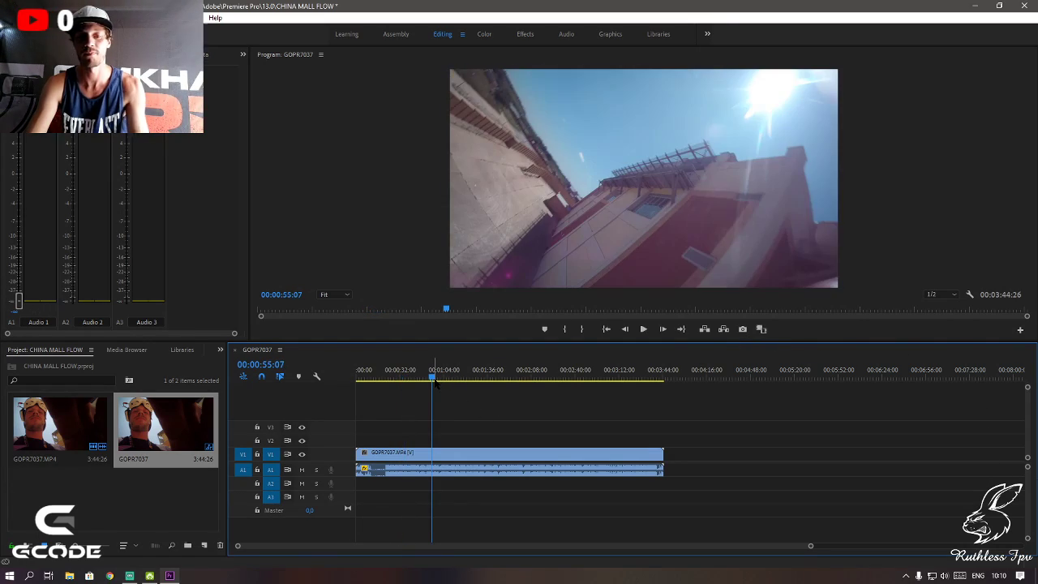
pyautogui.press('space')
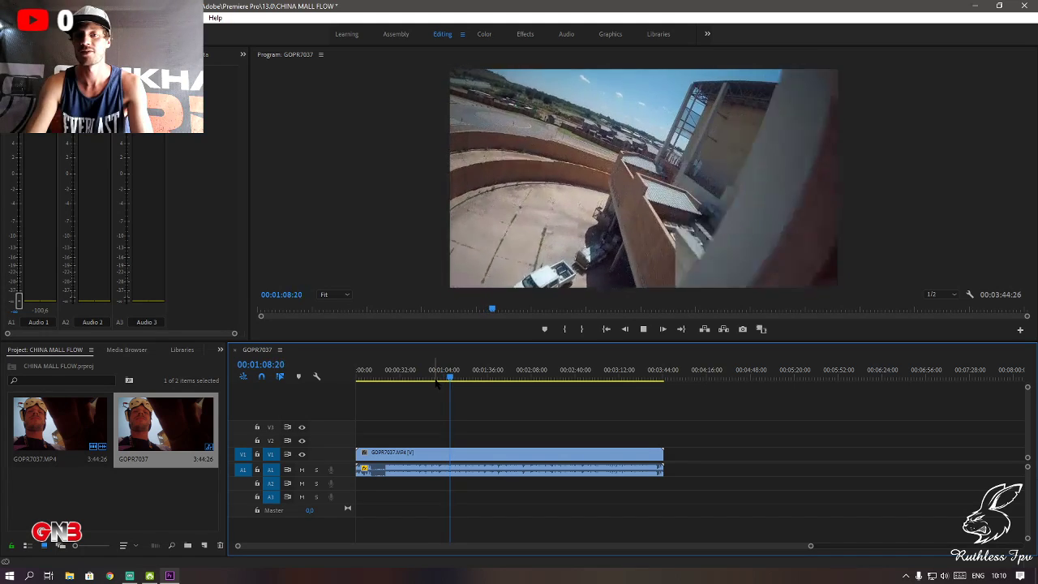
pyautogui.click(436, 378)
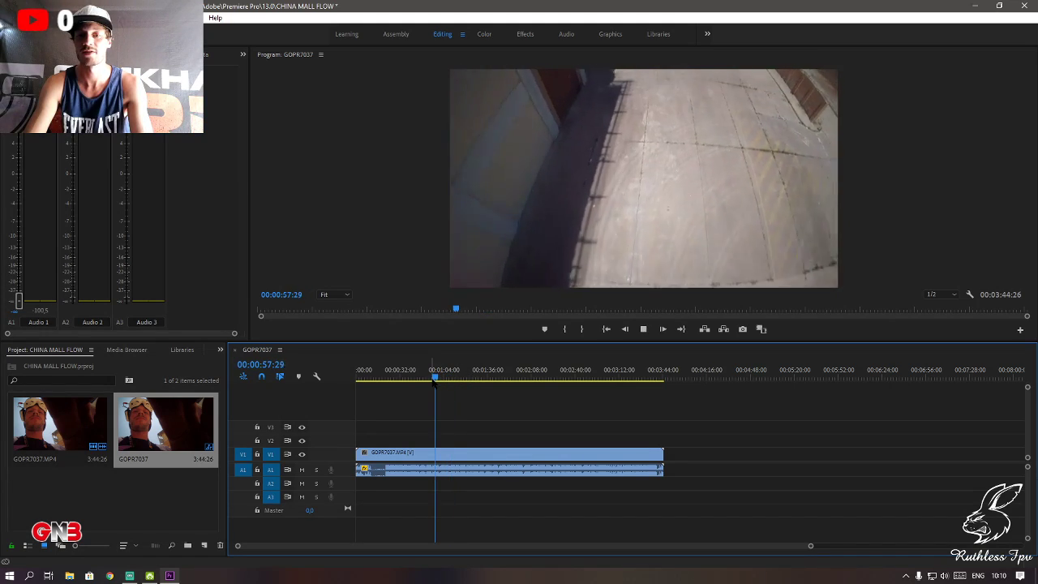
pyautogui.click(429, 379)
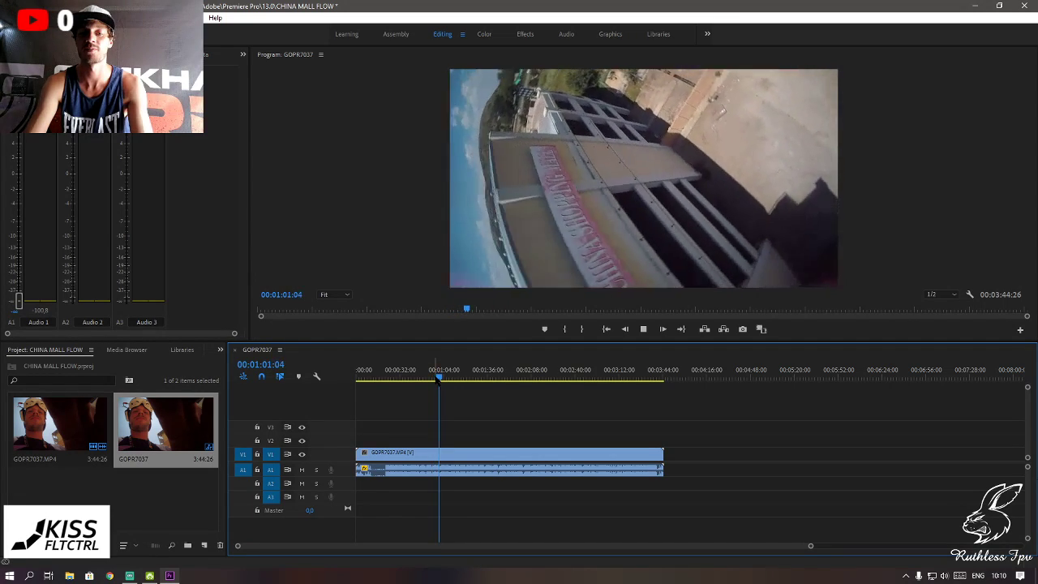
pyautogui.press('space')
pyautogui.press('space')
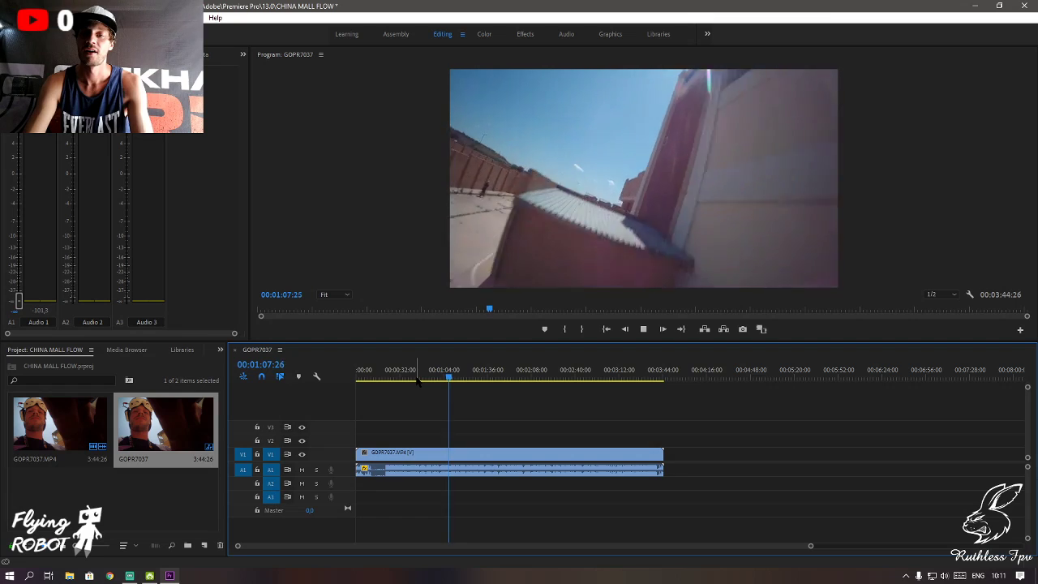
# - Play through the sequence from about 27 seconds, then cue the playhead near 00:01:26
pyautogui.moveTo(393, 379); pyautogui.dragTo(409, 377)
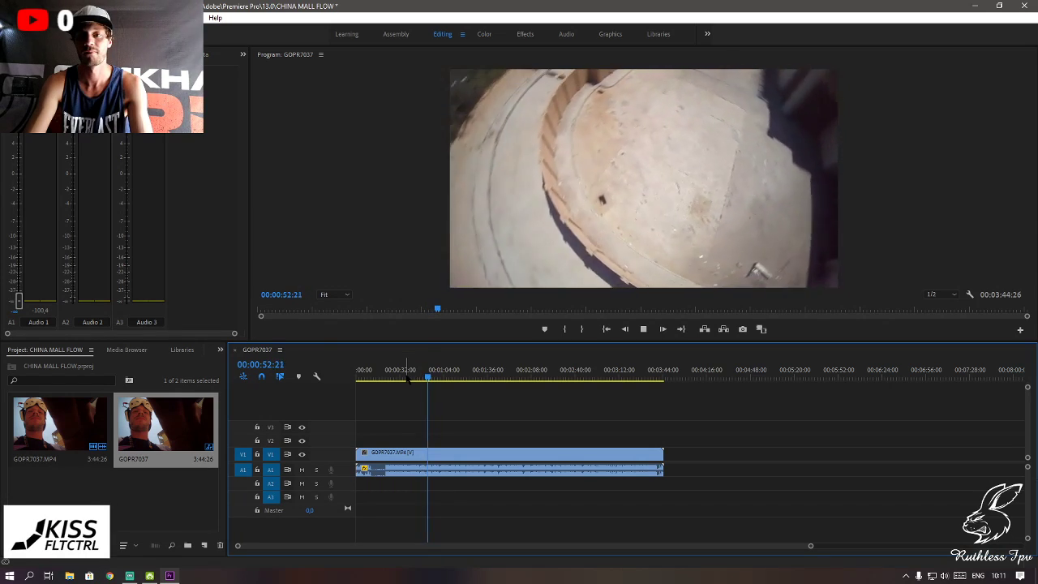
pyautogui.click(394, 378)
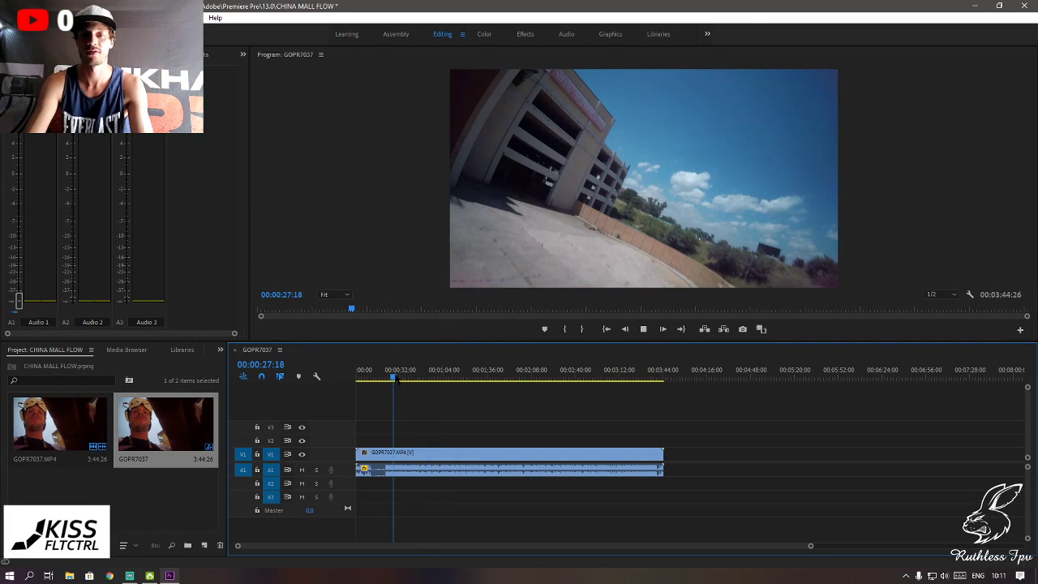
pyautogui.press('space')
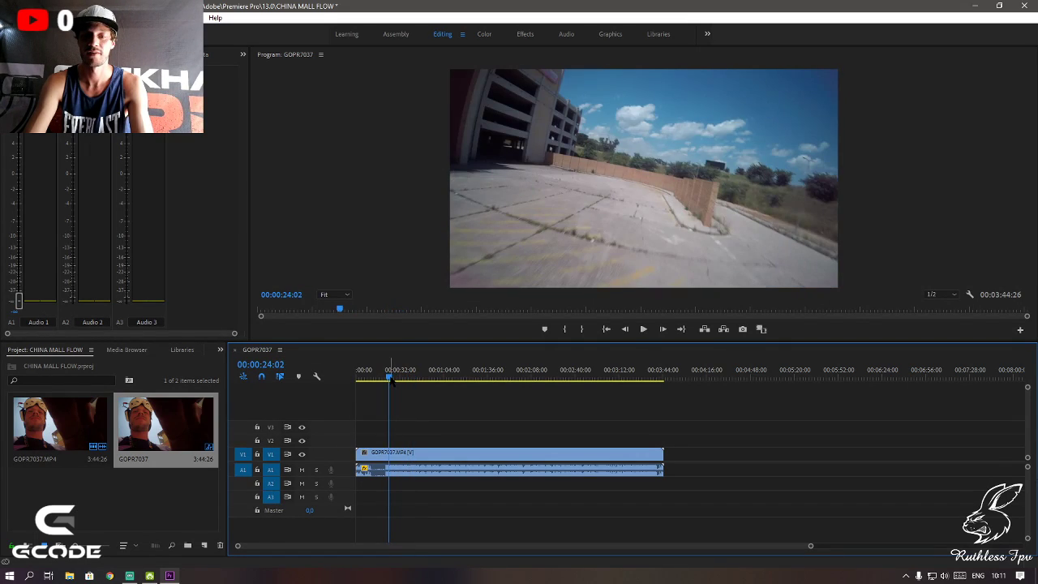
pyautogui.press('space')
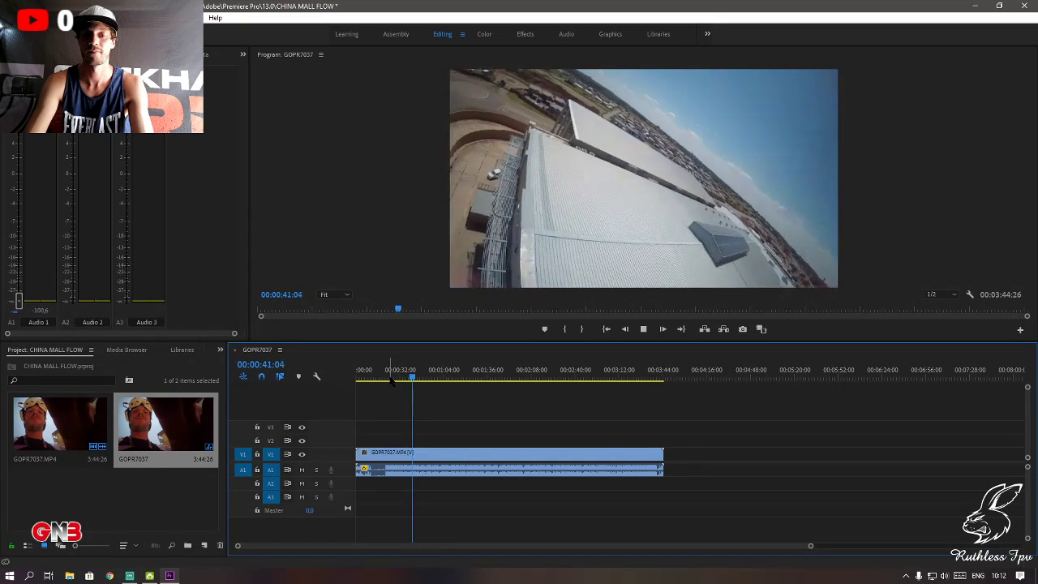
pyautogui.click(388, 378)
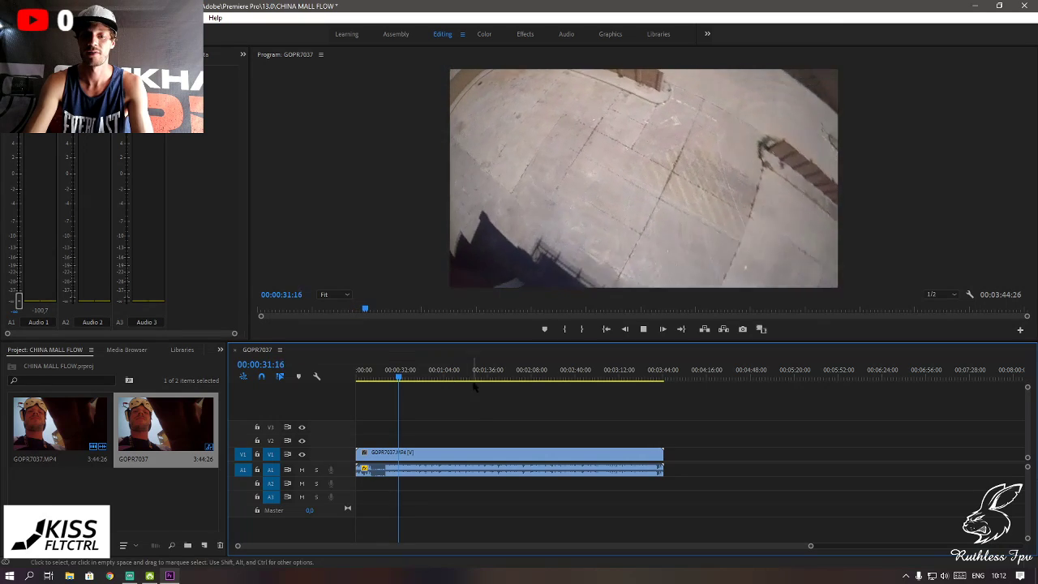
pyautogui.click(475, 380)
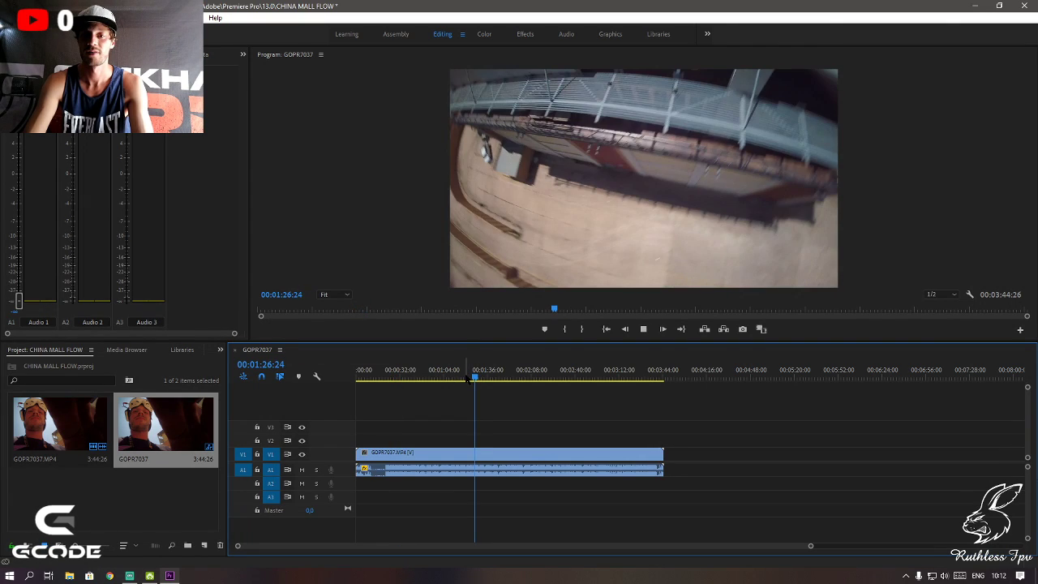
# - Stop playback and step frame by frame with the arrow keys to 00:01:25:17
pyautogui.press('space')
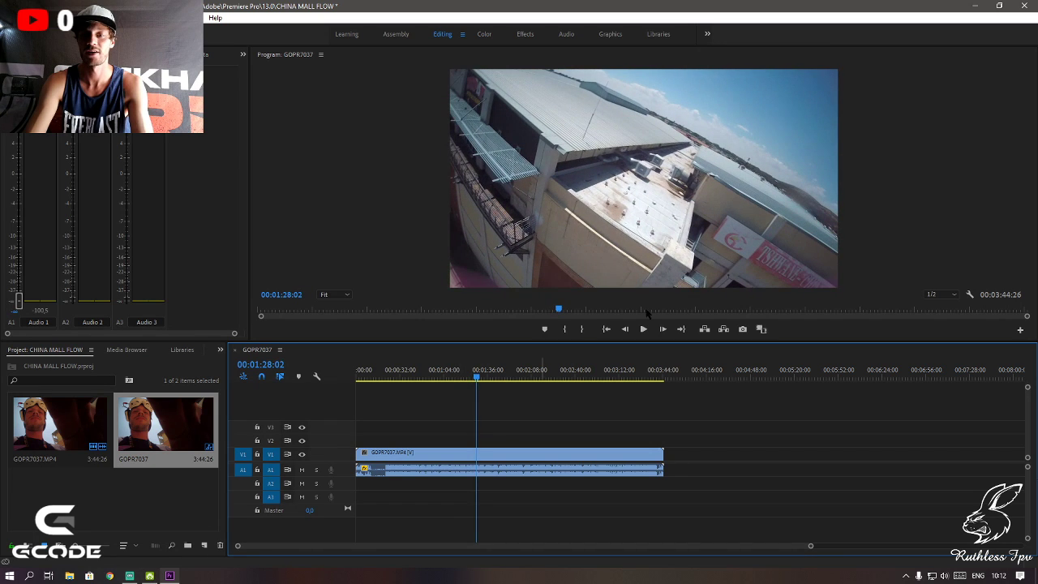
pyautogui.press('Left')
pyautogui.press('Left')
pyautogui.press('Left')
pyautogui.press('Left')
pyautogui.press('Left')
pyautogui.press('Left')
pyautogui.press('Left')
pyautogui.press('Left')
pyautogui.press('Left')
pyautogui.press('Left')
pyautogui.press('Left')
pyautogui.press('Left')
pyautogui.press('Left')
pyautogui.press('Left')
pyautogui.press('Left')
pyautogui.press('Left')
pyautogui.press('Left')
pyautogui.press('Left')
pyautogui.press('Left')
pyautogui.press('Left')
pyautogui.press('Left')
pyautogui.press('Left')
pyautogui.press('Left')
pyautogui.press('Left')
pyautogui.press('Left')
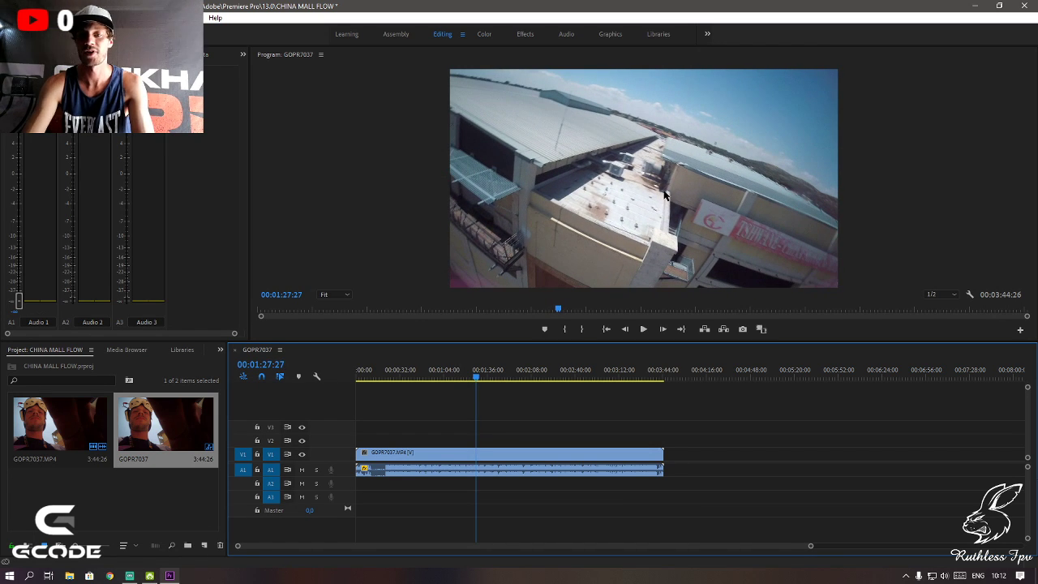
pyautogui.press('Left')
pyautogui.press('Left')
pyautogui.press('Left')
pyautogui.press('Left')
pyautogui.press('Left')
pyautogui.press('Left')
pyautogui.press('Left')
pyautogui.press('Left')
pyautogui.press('Left')
pyautogui.press('Left')
pyautogui.press('Left')
pyautogui.press('Left')
pyautogui.press('Left')
pyautogui.press('Left')
pyautogui.press('Left')
pyautogui.press('Left')
pyautogui.press('Left')
pyautogui.press('Left')
pyautogui.press('Left')
pyautogui.press('Left')
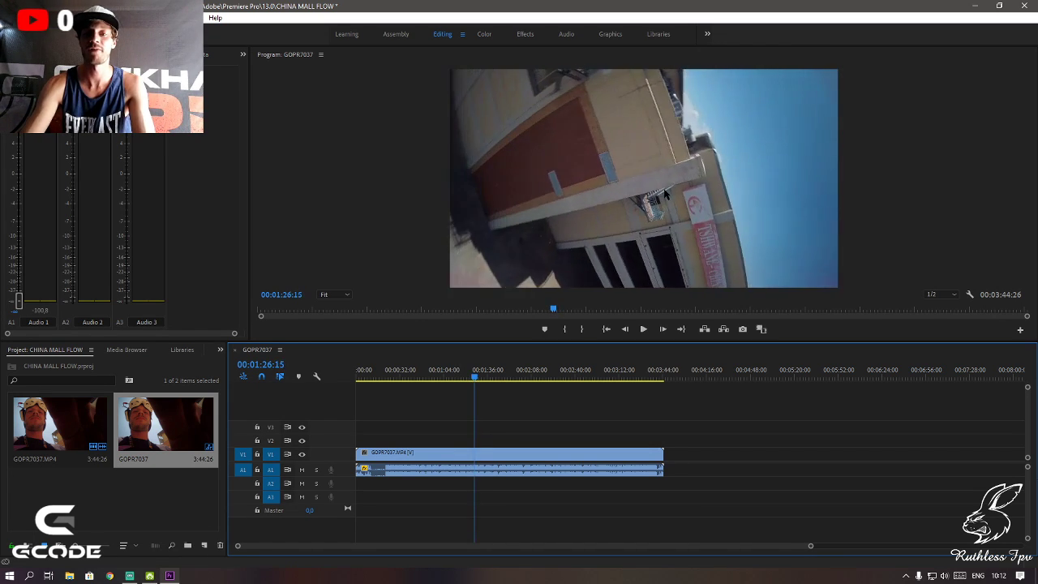
pyautogui.press('Right')
pyautogui.press('Right')
pyautogui.press('Right')
pyautogui.press('Right')
pyautogui.press('Right')
pyautogui.press('Right')
pyautogui.press('Right')
pyautogui.press('Right')
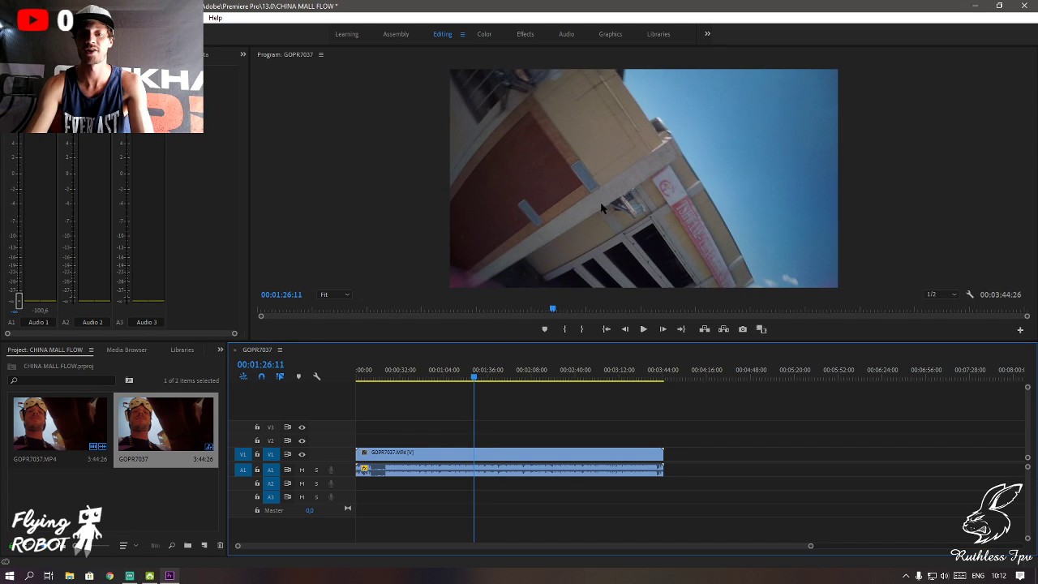
pyautogui.press('Right')
pyautogui.press('Right')
pyautogui.press('Right')
pyautogui.press('Right')
pyautogui.press('Right')
pyautogui.press('Right')
pyautogui.press('Right')
pyautogui.press('Right')
pyautogui.press('Right')
pyautogui.press('Right')
pyautogui.press('Right')
pyautogui.press('Right')
pyautogui.press('Right')
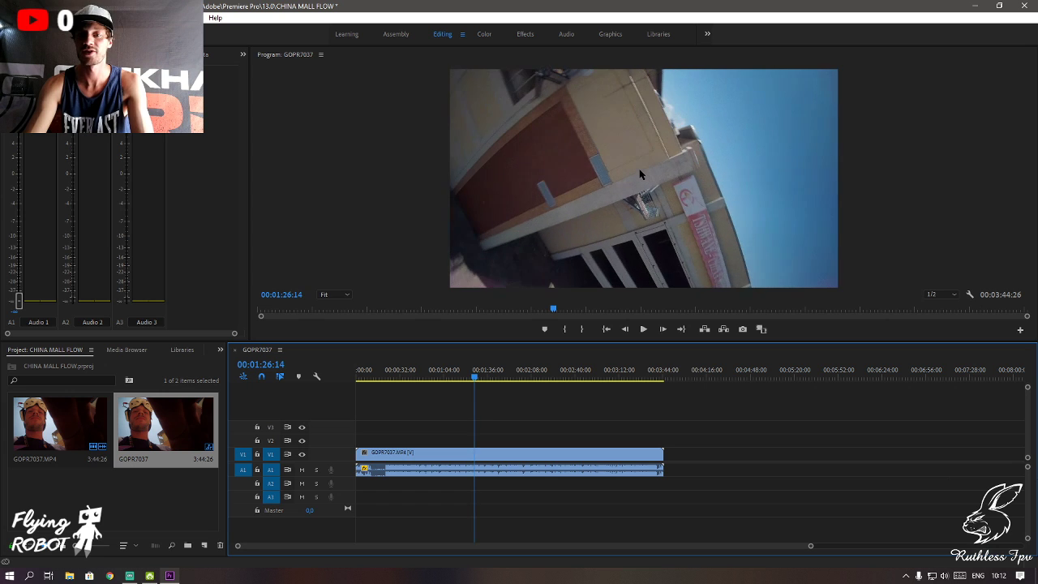
pyautogui.press('Right')
pyautogui.press('Right')
pyautogui.press('Right')
pyautogui.press('Right')
pyautogui.press('Right')
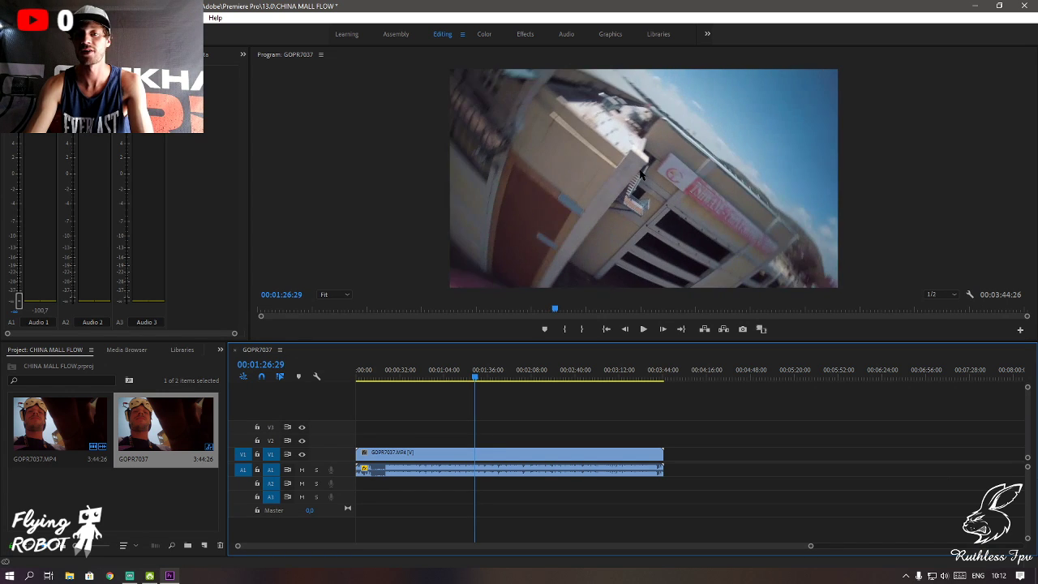
pyautogui.press('Right')
pyautogui.press('Right')
pyautogui.press('Right')
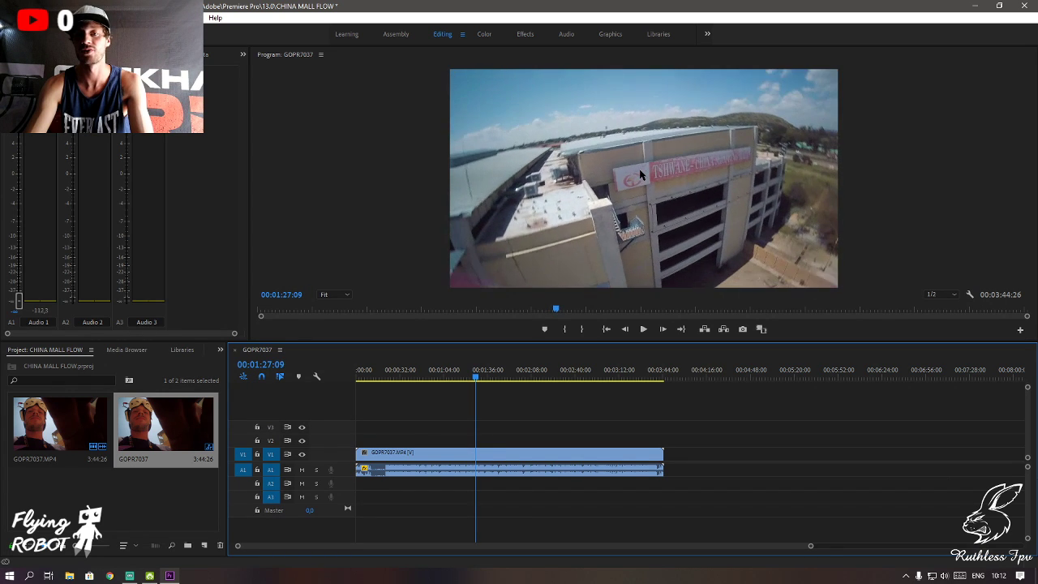
pyautogui.press('Left')
pyautogui.press('Left')
pyautogui.press('Left')
pyautogui.press('Left')
pyautogui.press('Left')
pyautogui.press('Left')
pyautogui.press('Left')
pyautogui.press('Left')
pyautogui.press('Left')
pyautogui.press('Left')
pyautogui.press('Left')
pyautogui.press('Left')
pyautogui.press('Left')
pyautogui.press('Left')
pyautogui.press('Left')
pyautogui.press('Left')
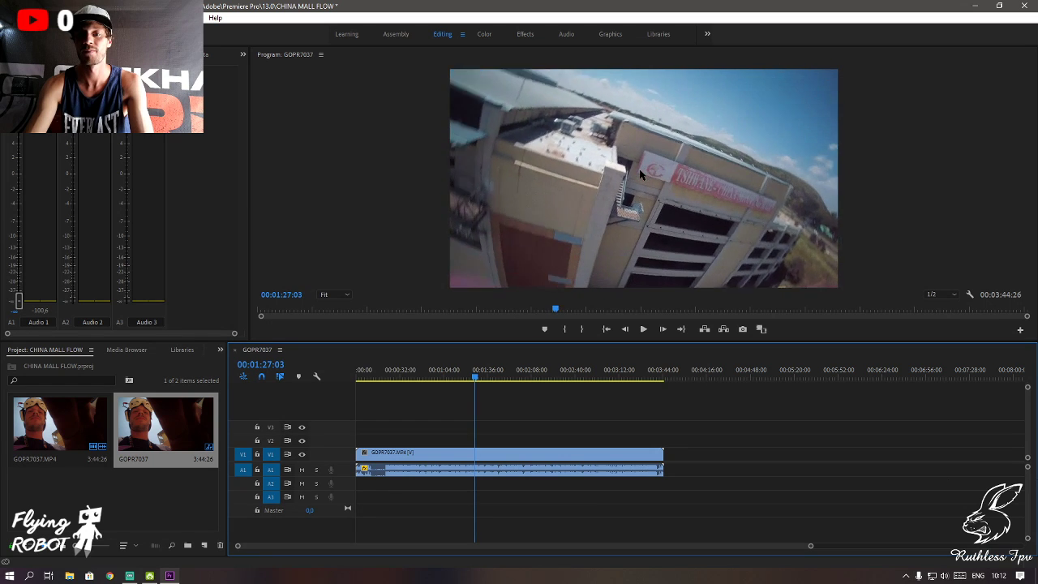
pyautogui.press('Left')
pyautogui.press('Left')
pyautogui.press('Left')
pyautogui.press('Left')
pyautogui.press('Left')
pyautogui.press('Left')
pyautogui.press('Left')
pyautogui.press('Left')
pyautogui.press('Left')
pyautogui.press('Left')
pyautogui.press('Left')
pyautogui.press('Left')
pyautogui.press('Left')
pyautogui.press('Left')
pyautogui.press('Left')
pyautogui.press('Left')
pyautogui.press('Left')
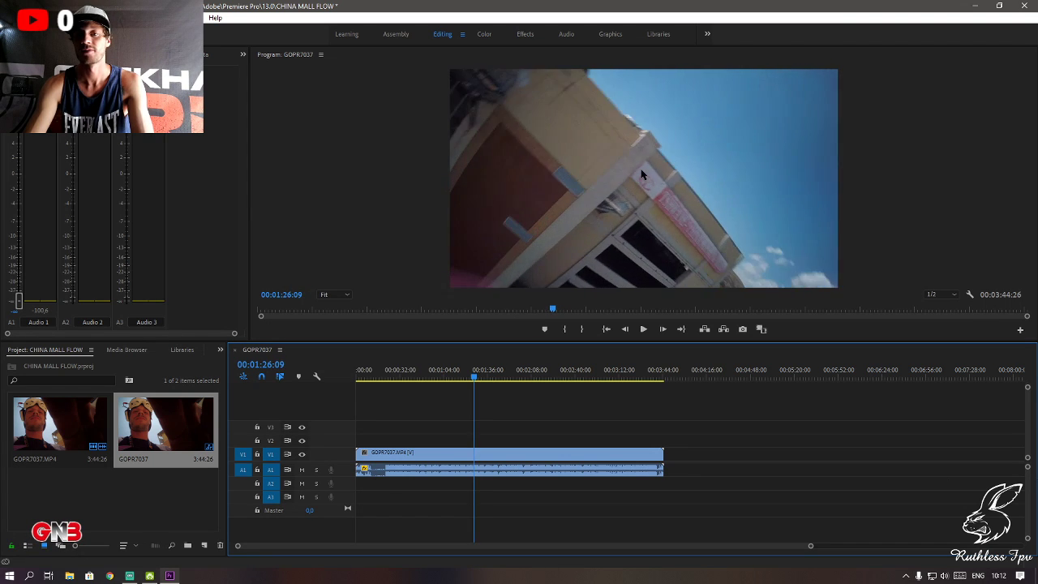
pyautogui.press('Left')
pyautogui.press('Left')
pyautogui.press('Left')
pyautogui.press('Left')
pyautogui.press('Left')
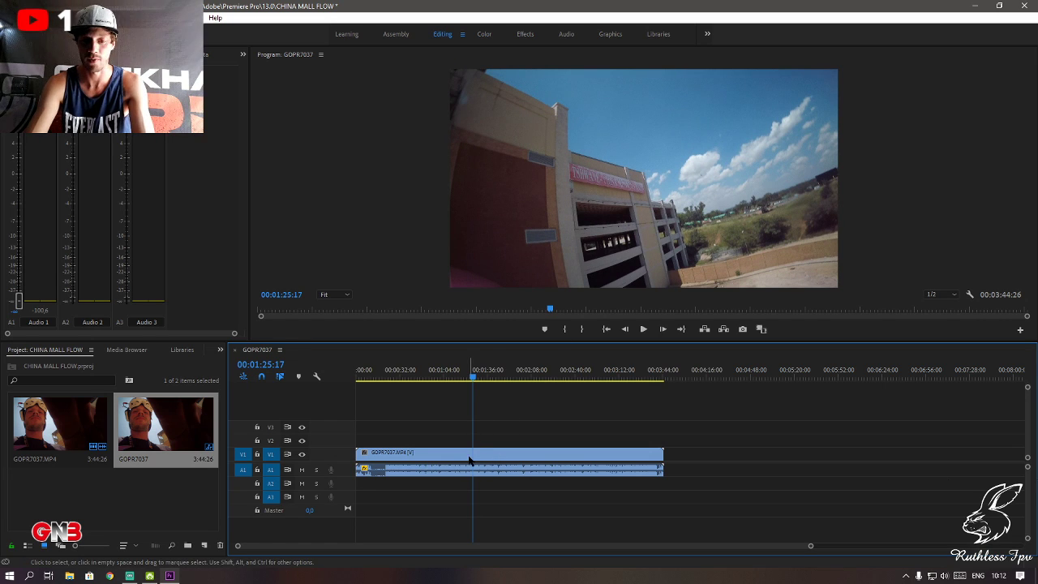
pyautogui.press('c')
pyautogui.press('v')
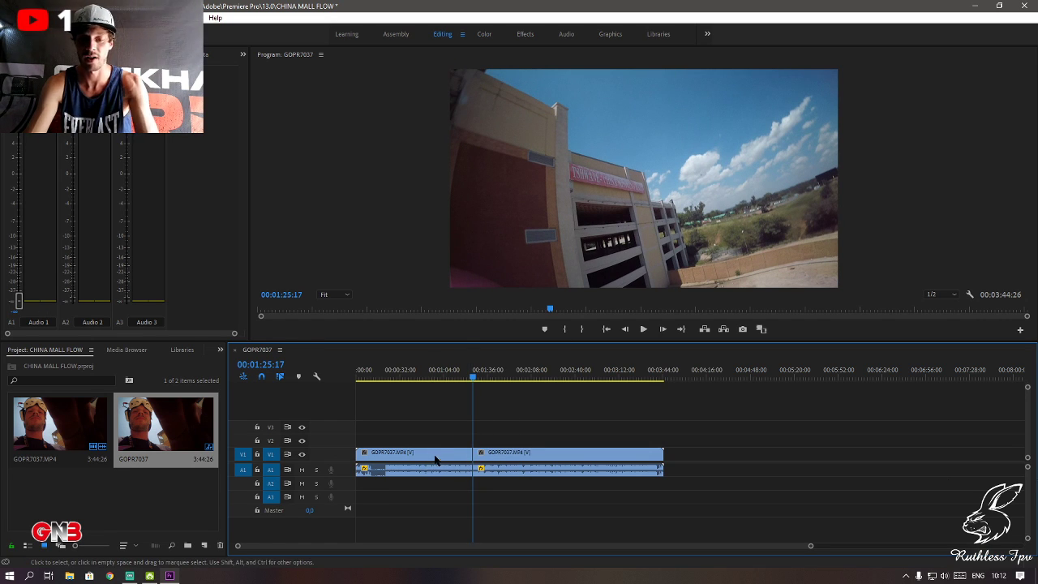
pyautogui.click(428, 464)
pyautogui.press('Delete')
pyautogui.click(442, 456)
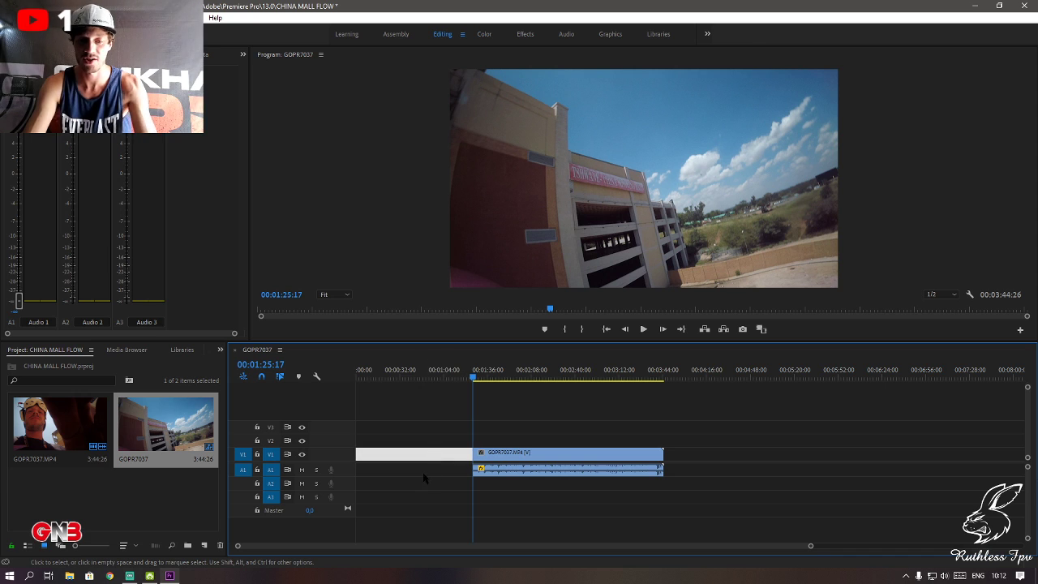
pyautogui.click(479, 455)
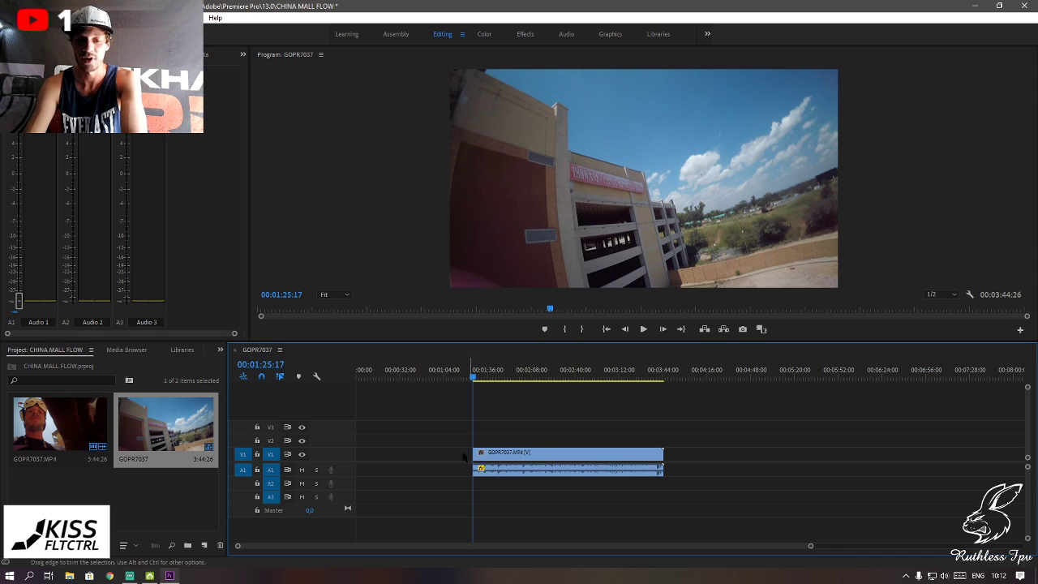
pyautogui.click(455, 458)
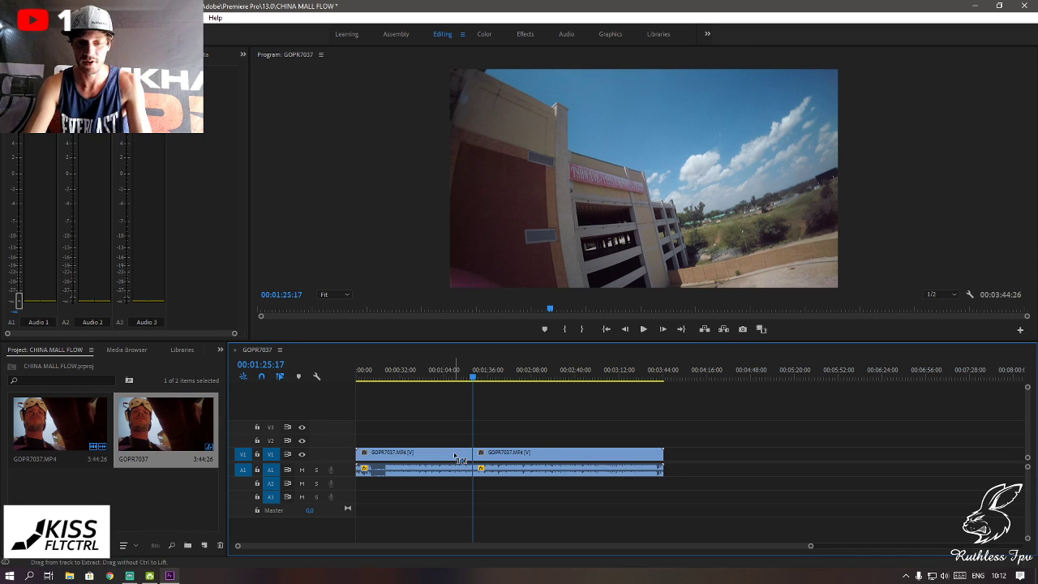
pyautogui.press('Delete')
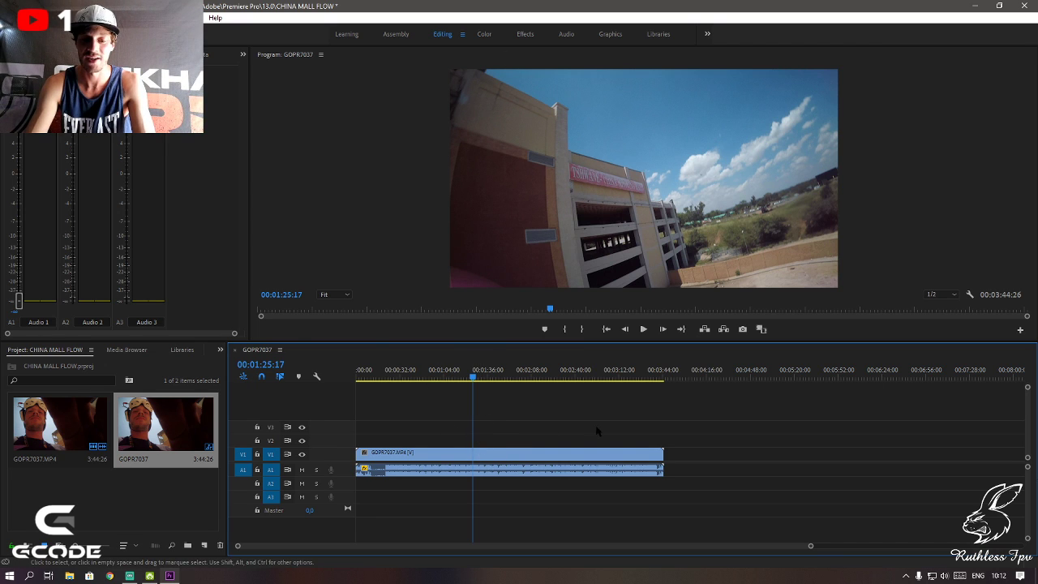
pyautogui.click(450, 424)
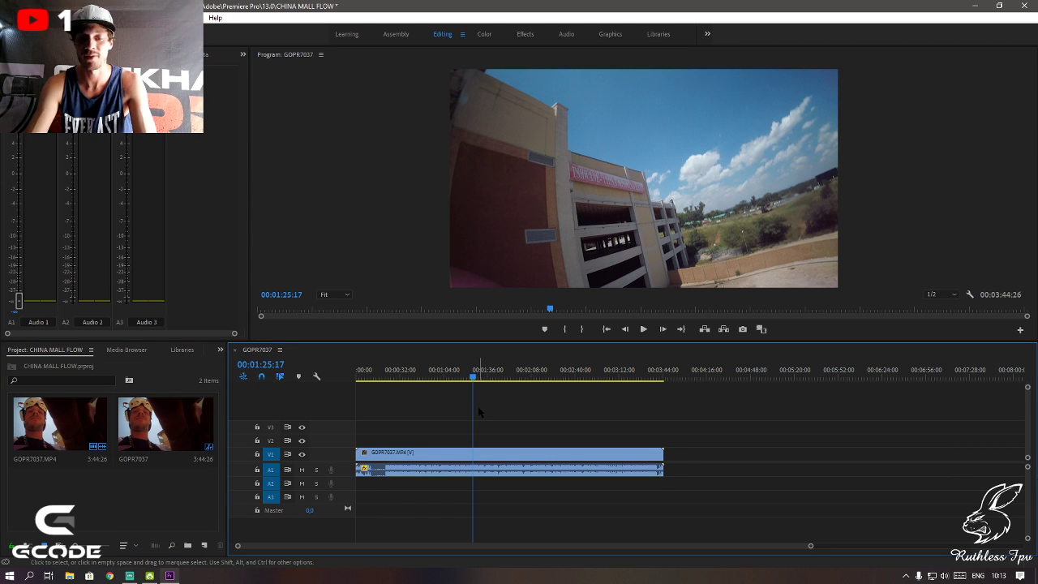
pyautogui.press('c')
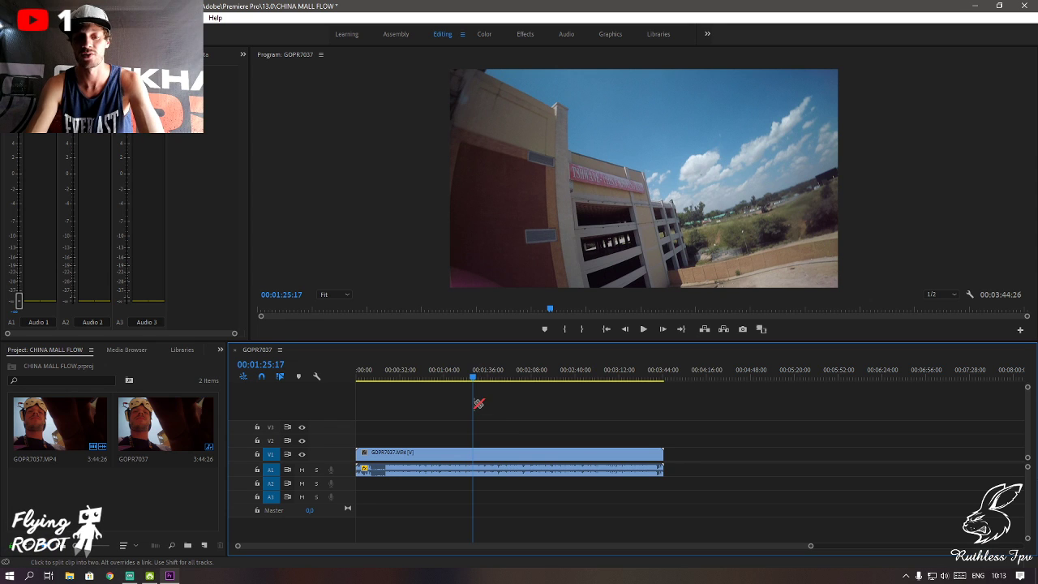
# - Split the clip at 00:01:25:17 and delete the opening piece
pyautogui.click(478, 455)
pyautogui.press('v')
pyautogui.moveTo(442, 458); pyautogui.dragTo(860, 459)
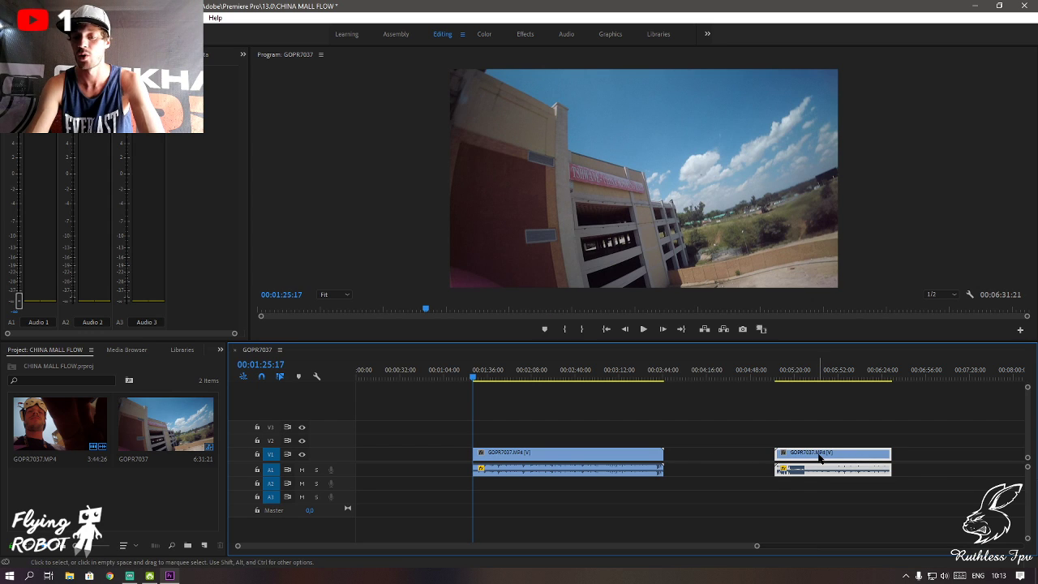
pyautogui.click(647, 459)
pyautogui.click(787, 459)
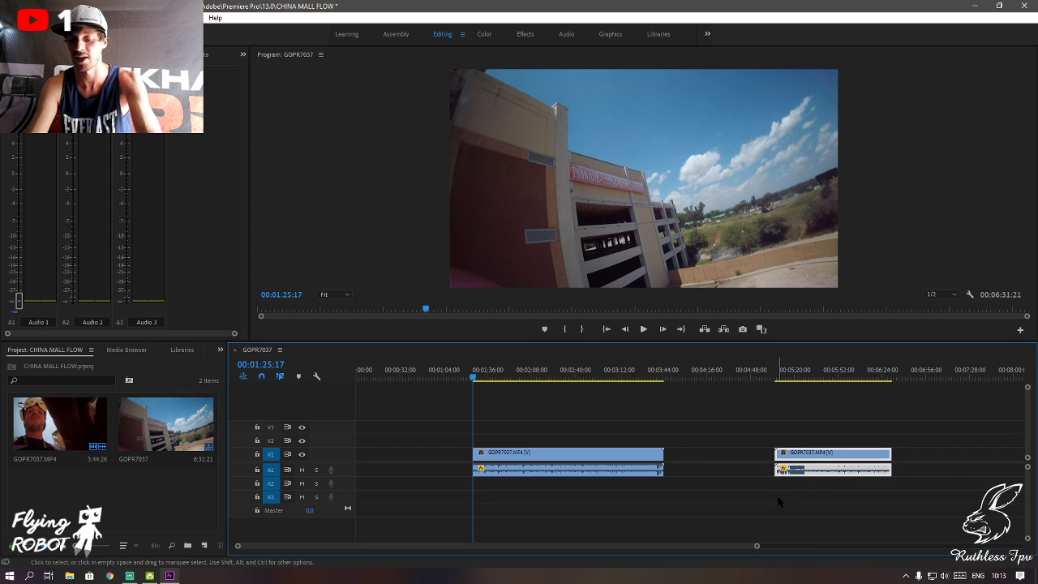
pyautogui.press('Delete')
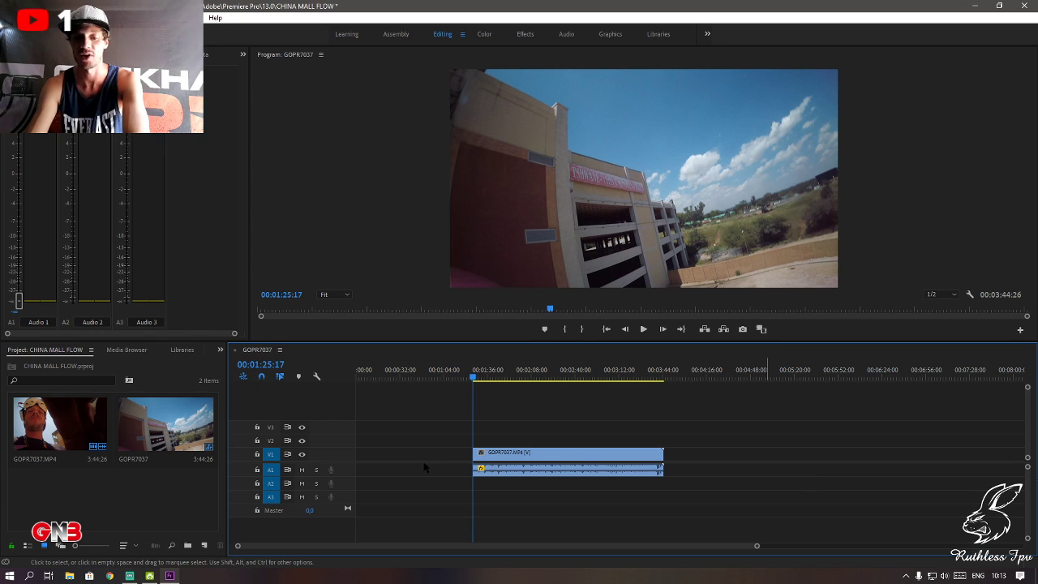
# - Ripple Delete the empty gap left before the clip
pyautogui.click(424, 456)
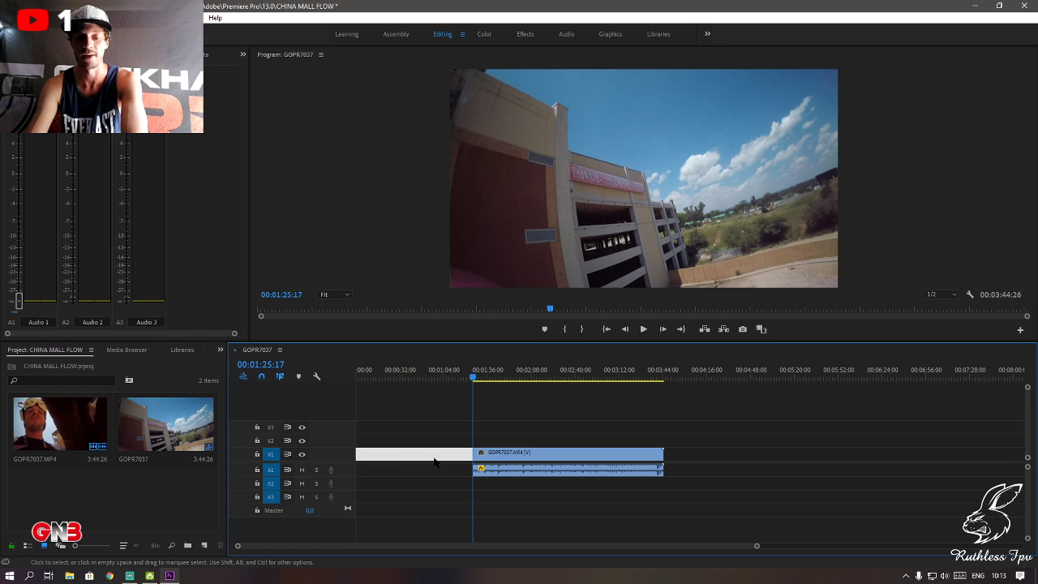
pyautogui.rightClick(424, 452)
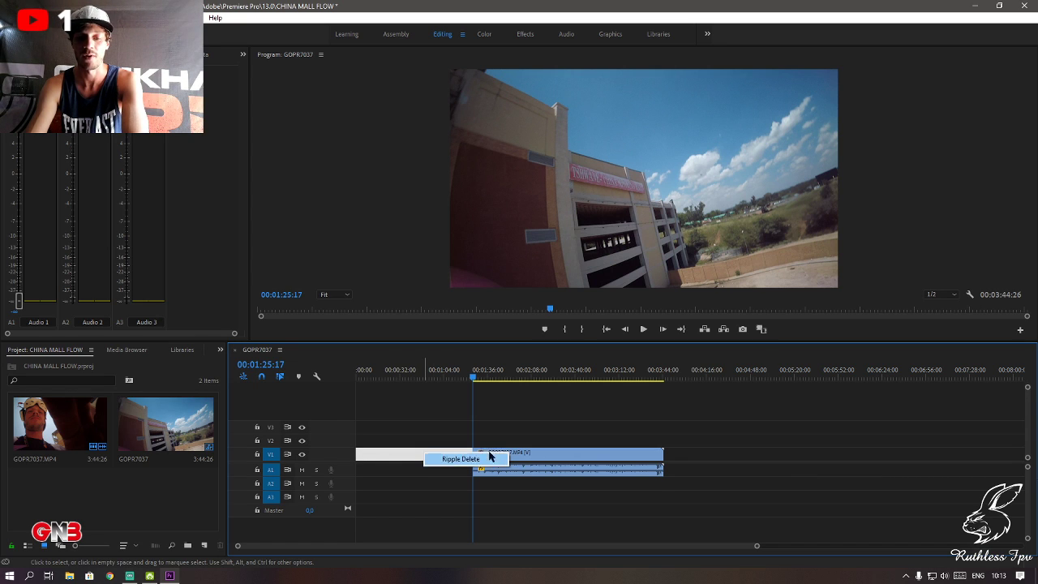
pyautogui.click(439, 435)
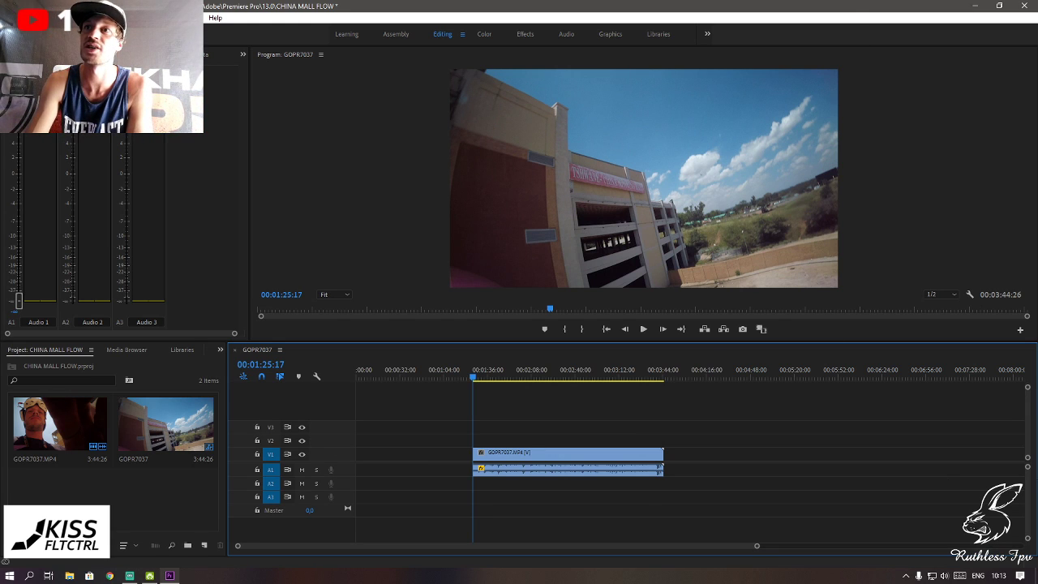
pyautogui.hotkey('alt', 'Tab')
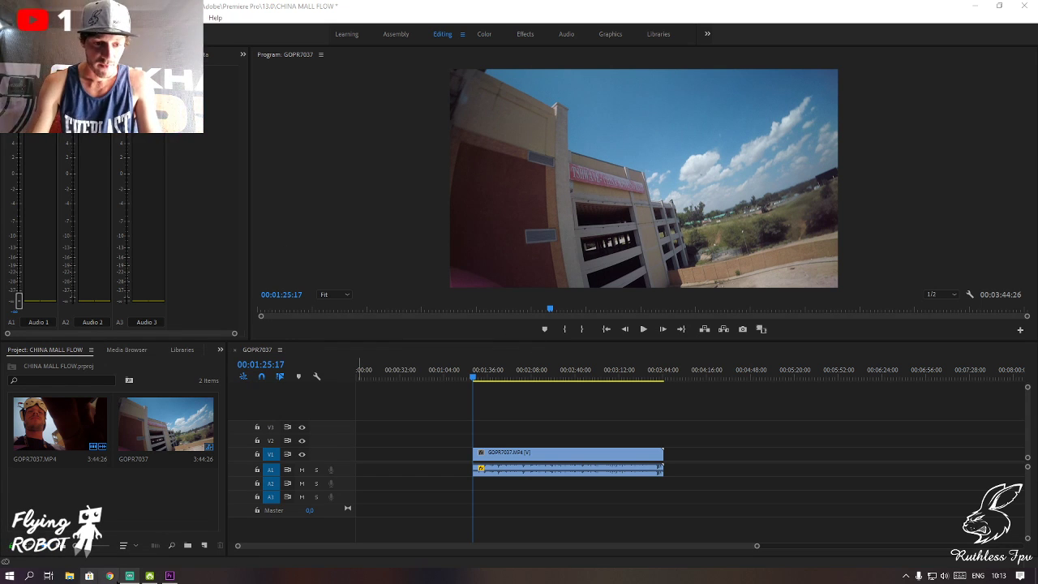
pyautogui.click(150, 575)
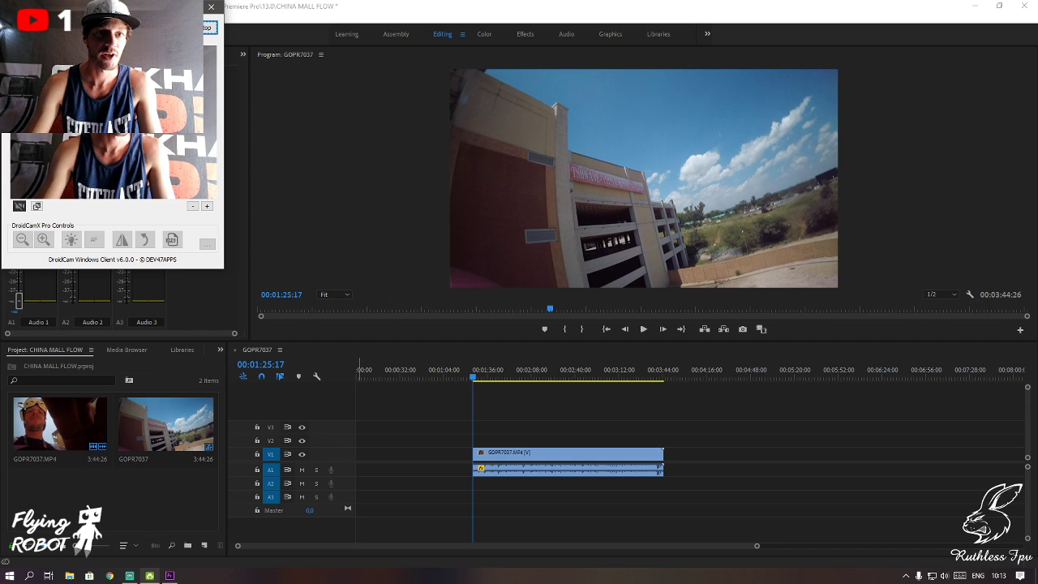
pyautogui.click(150, 576)
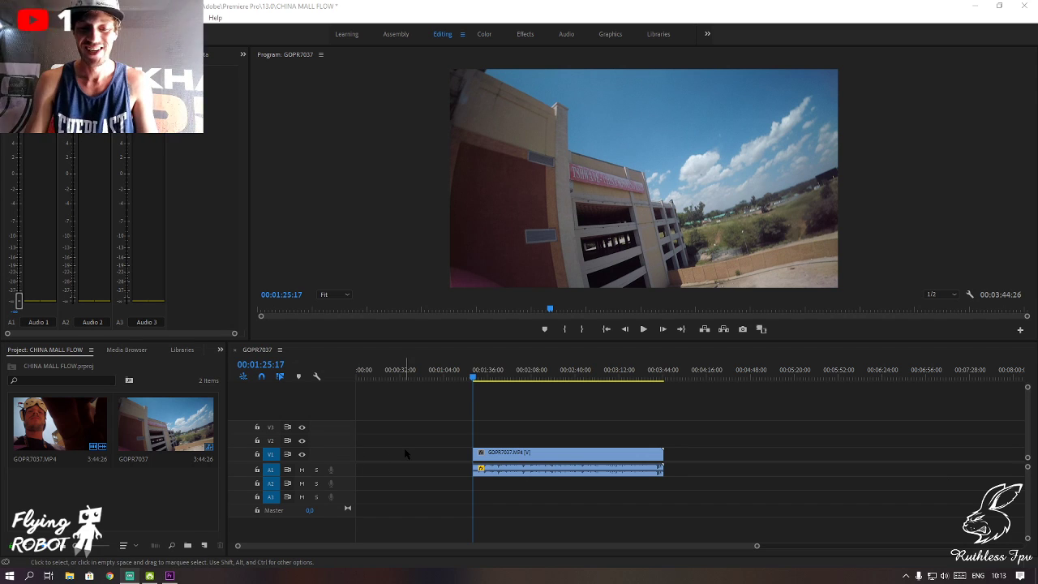
pyautogui.click(362, 457)
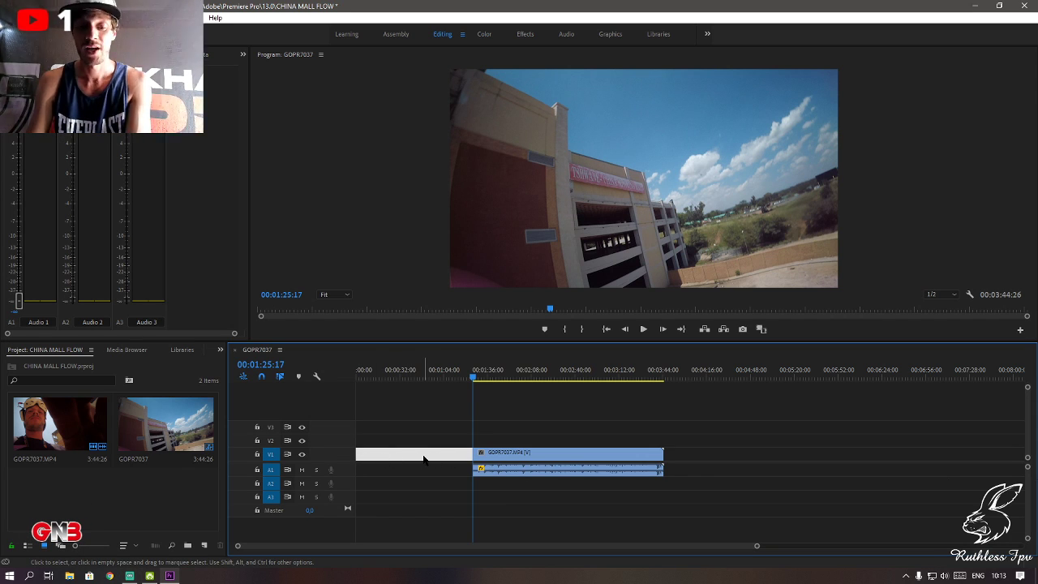
pyautogui.press('Delete')
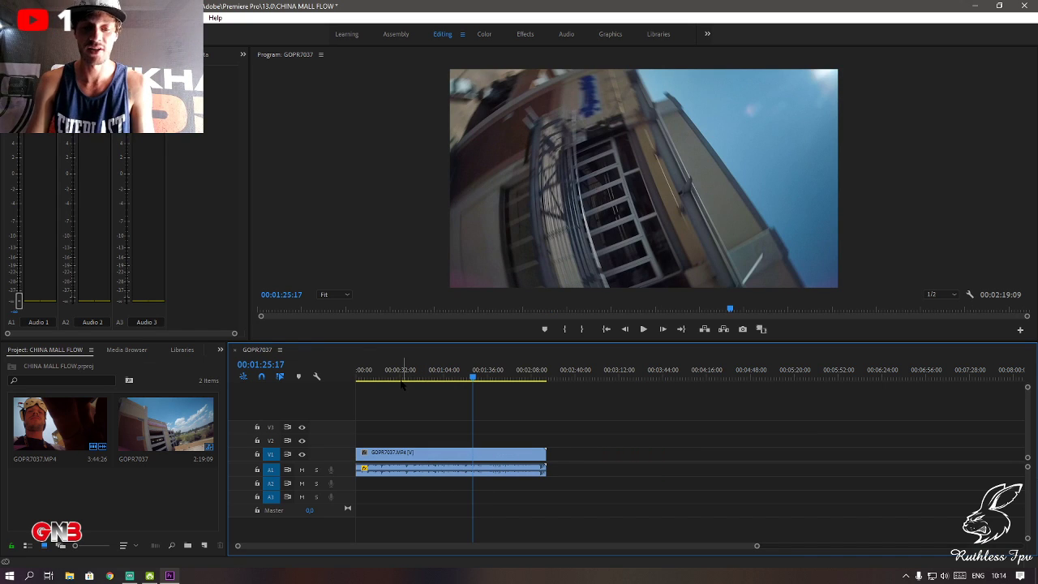
pyautogui.press('Home')
pyautogui.press('space')
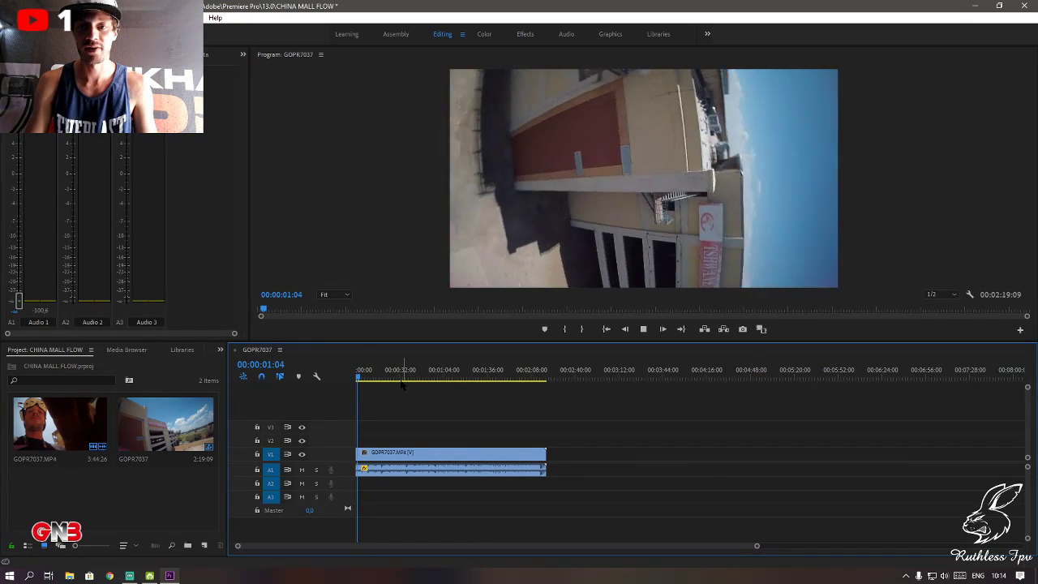
pyautogui.press('space')
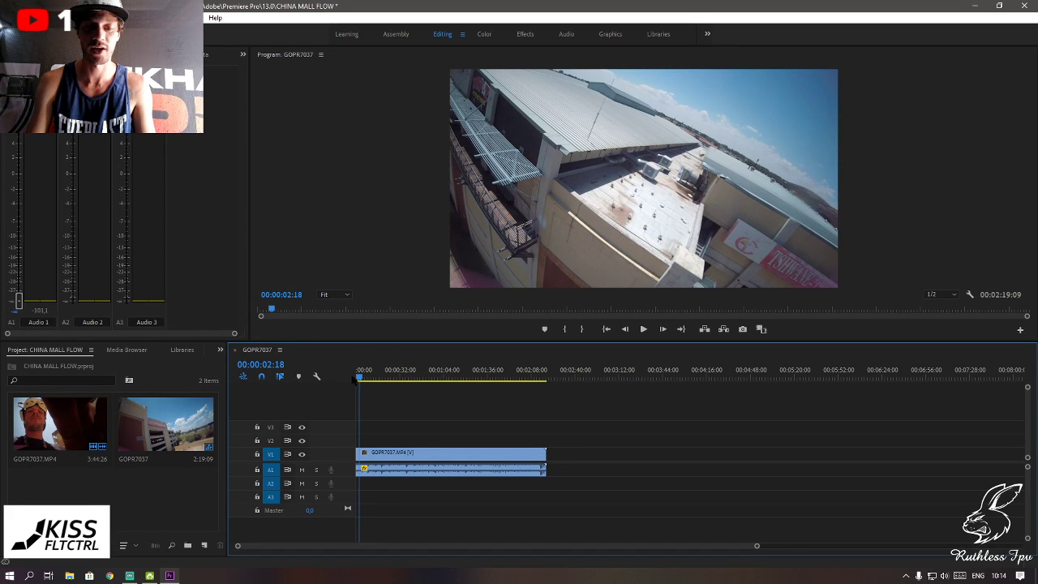
pyautogui.click(126, 498)
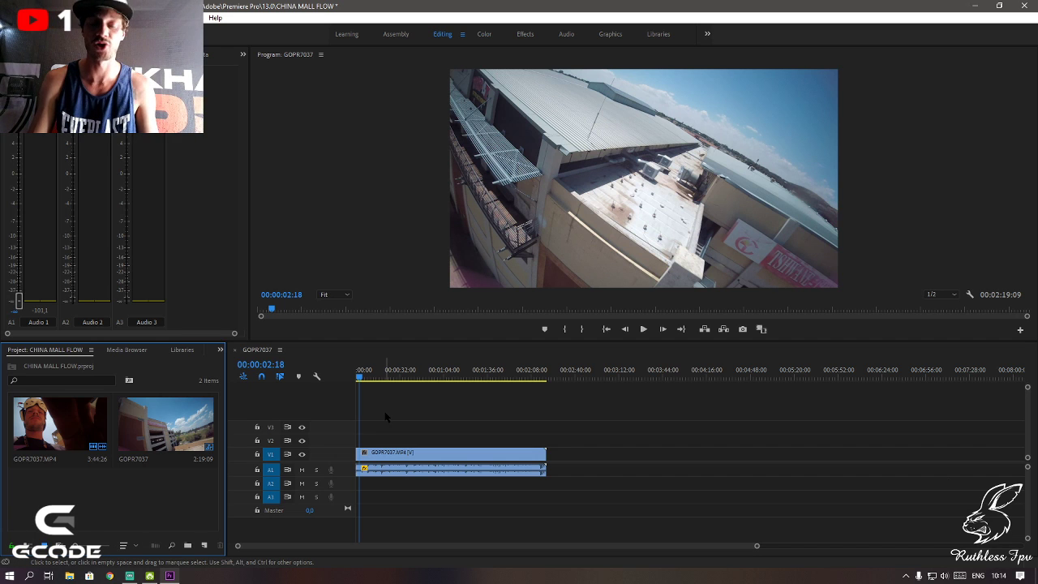
# - Import the LAKEY INSPIRED - Chill Day music file from the Downloads folder
pyautogui.hotkey('ctrl', 'i')
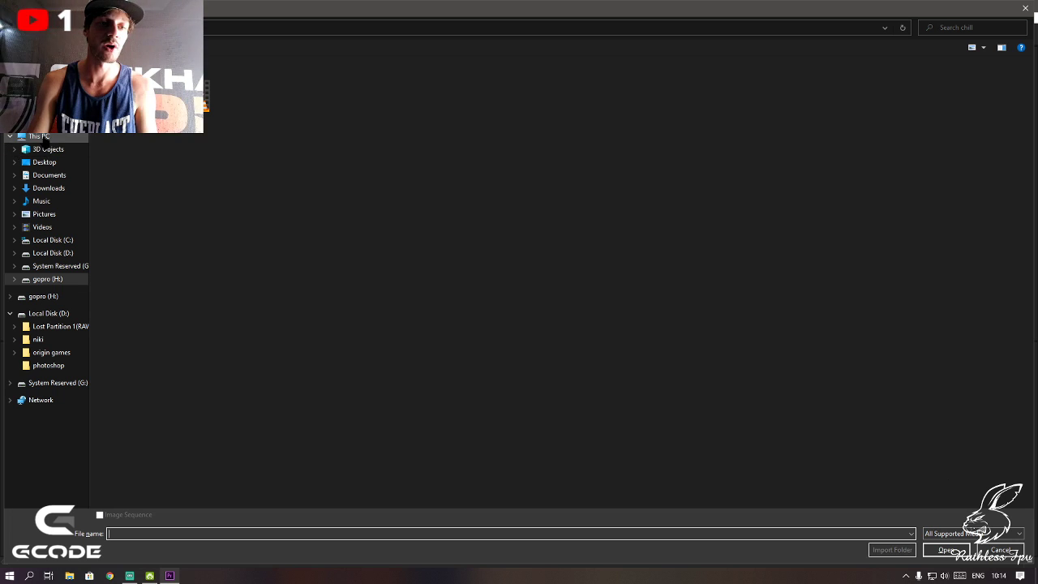
pyautogui.click(1025, 8)
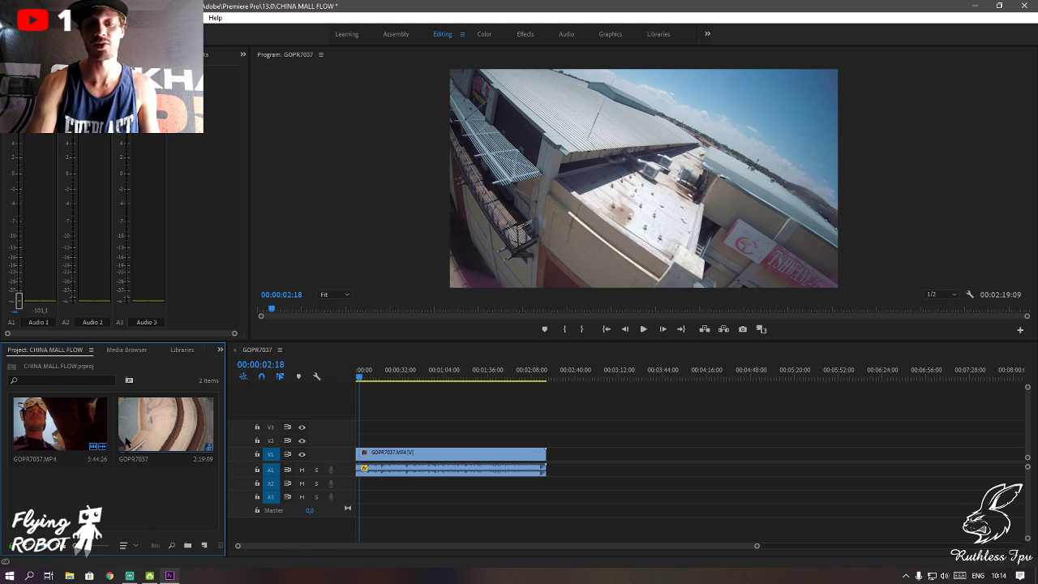
pyautogui.hotkey('ctrl', 'i')
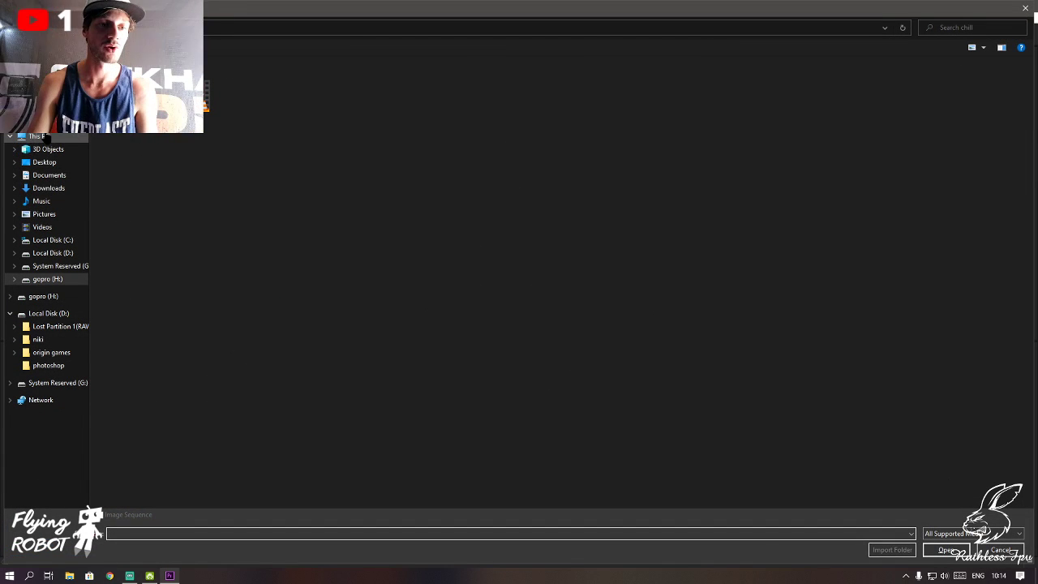
pyautogui.click(50, 189)
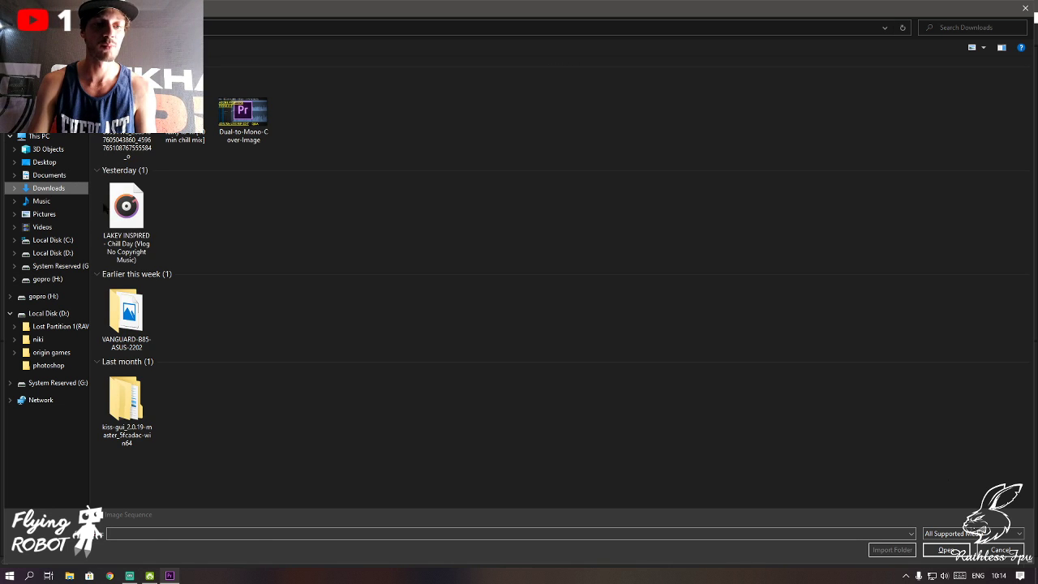
pyautogui.click(103, 203)
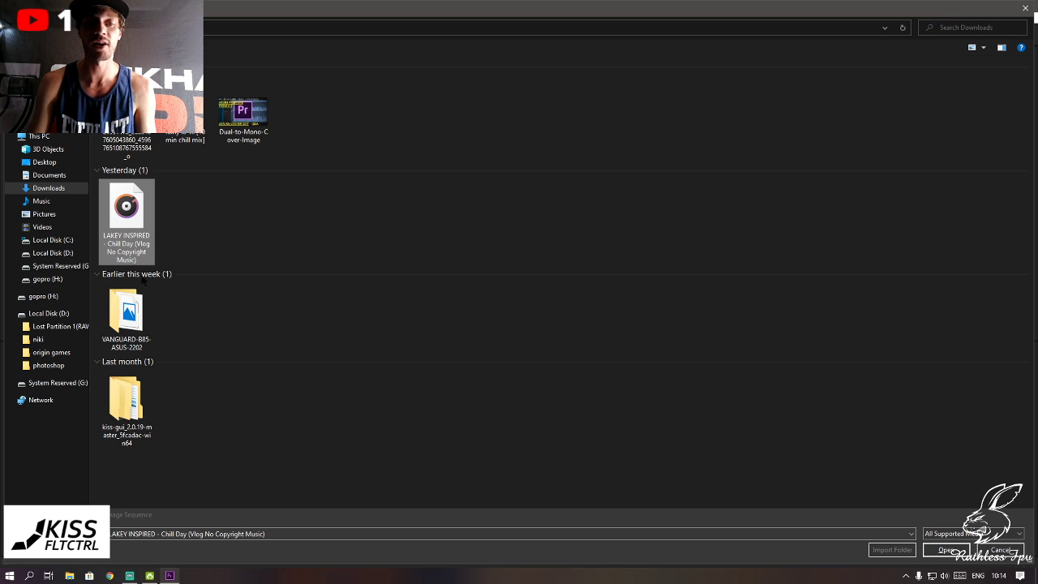
pyautogui.click(42, 200)
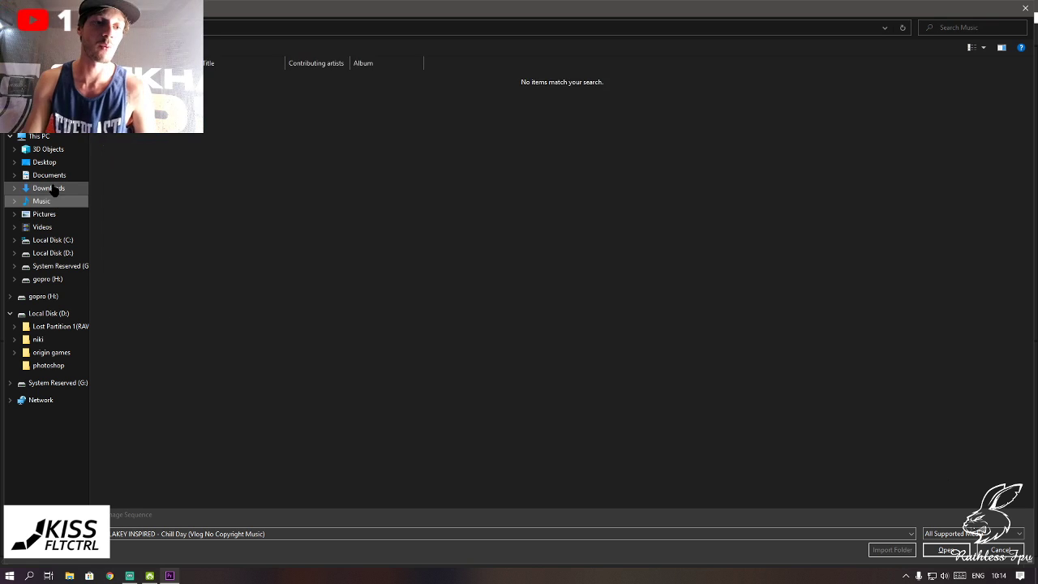
pyautogui.click(54, 189)
pyautogui.click(127, 211)
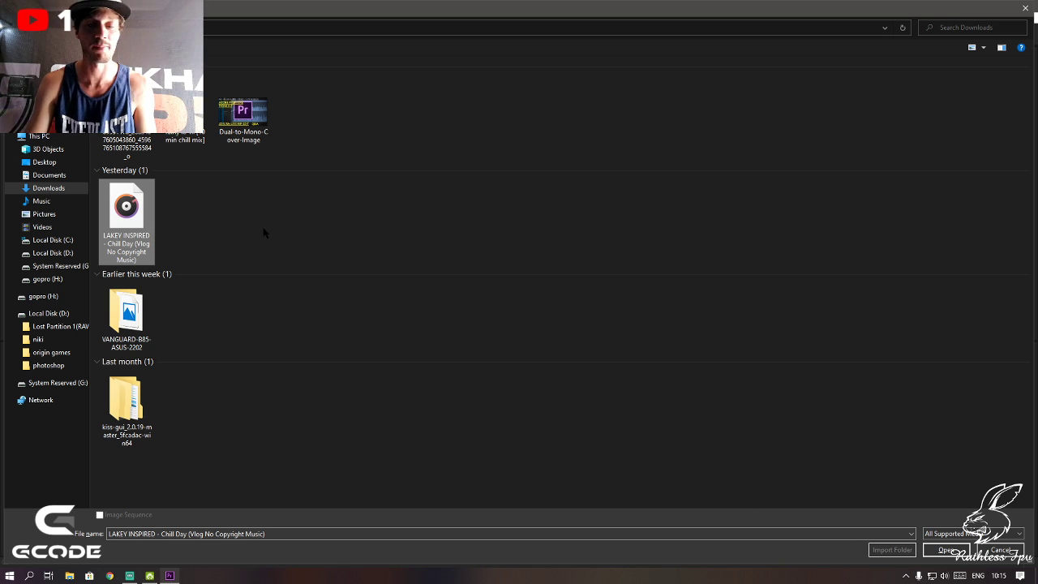
pyautogui.click(946, 548)
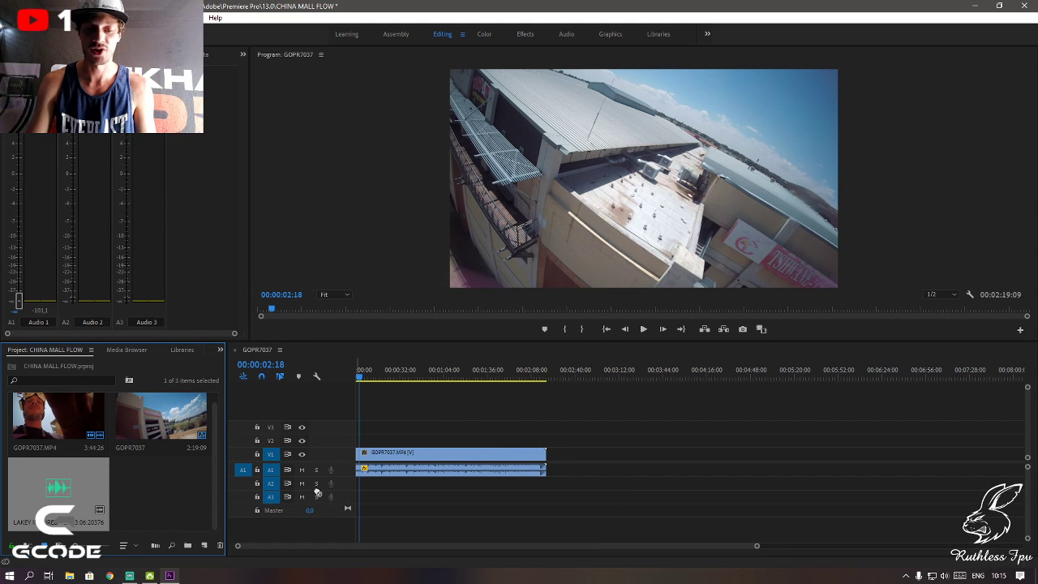
# - Place the LAKEY INSPIRED music on A2 at 00:00 and preview it from the sequence start
pyautogui.moveTo(317, 492); pyautogui.dragTo(365, 484)
pyautogui.press('Home')
pyautogui.press('space')
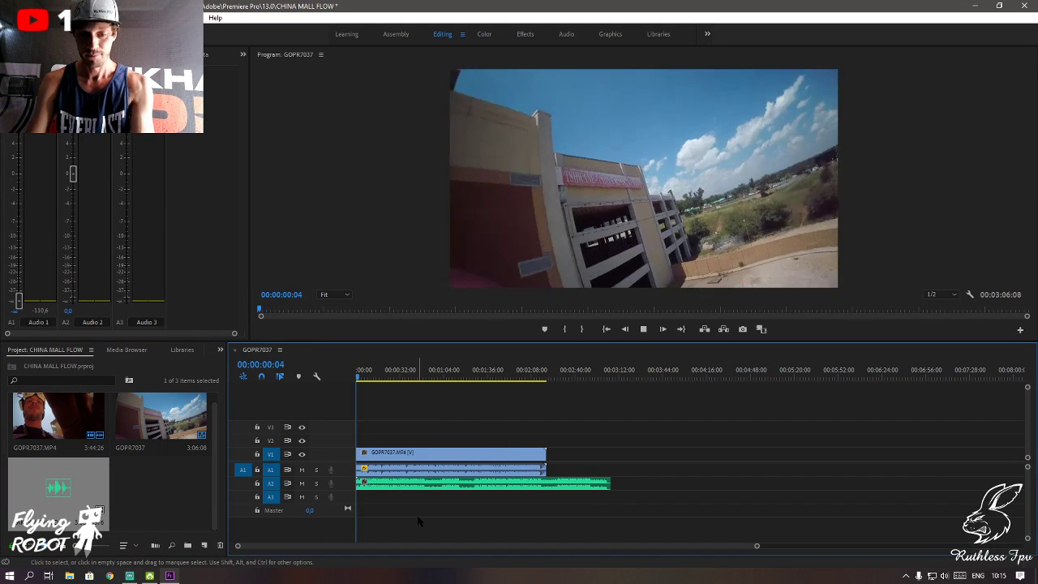
pyautogui.press('space')
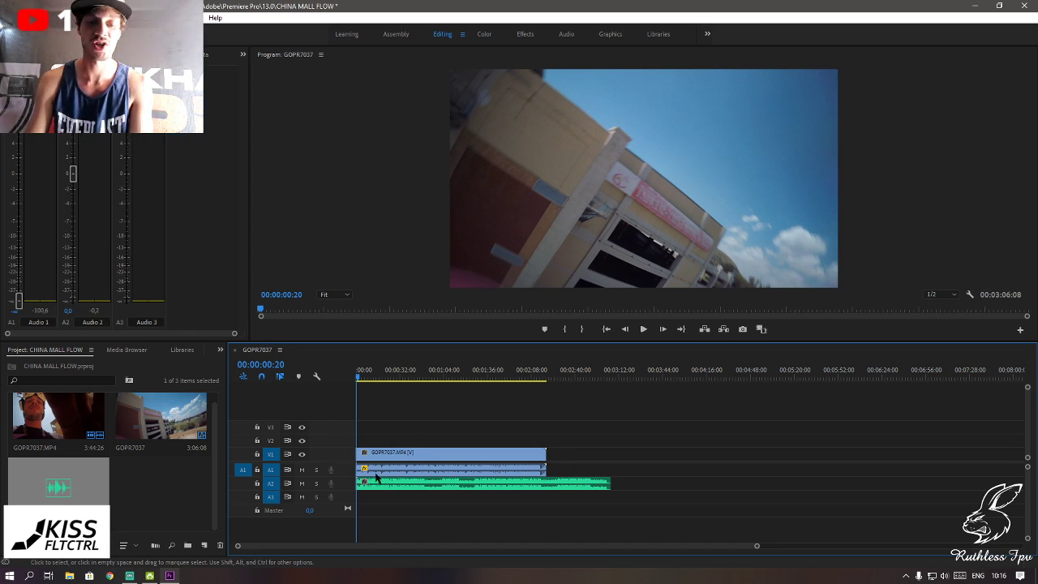
# - Play and step through the GoPro footage with the LAKEY INSPIRED music, then switch to the Razor tool
pyautogui.scroll(3, 408, 470)
pyautogui.scroll(-1, 438, 461)
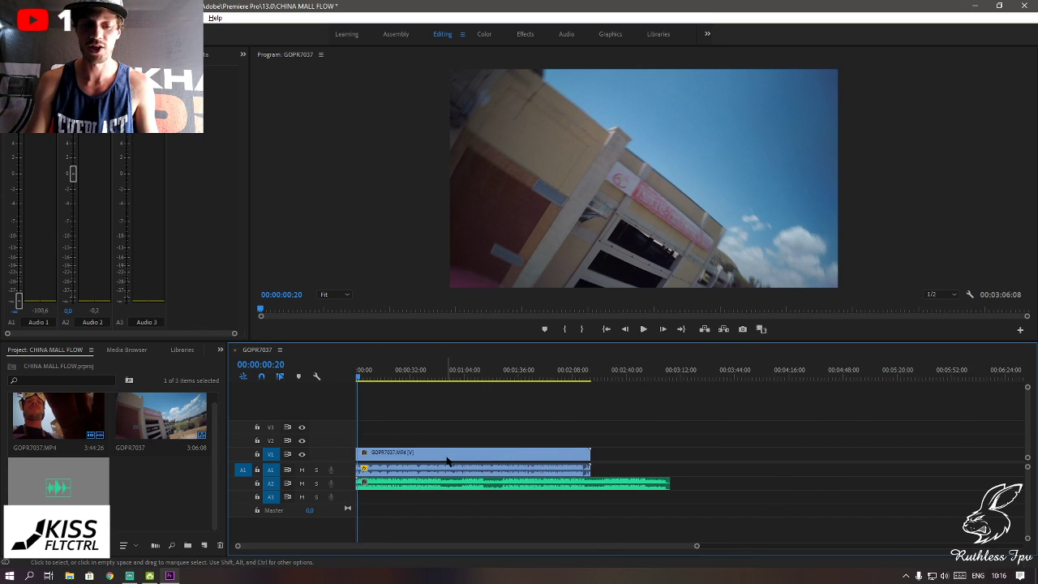
pyautogui.scroll(-2, 447, 460)
pyautogui.scroll(1, 442, 452)
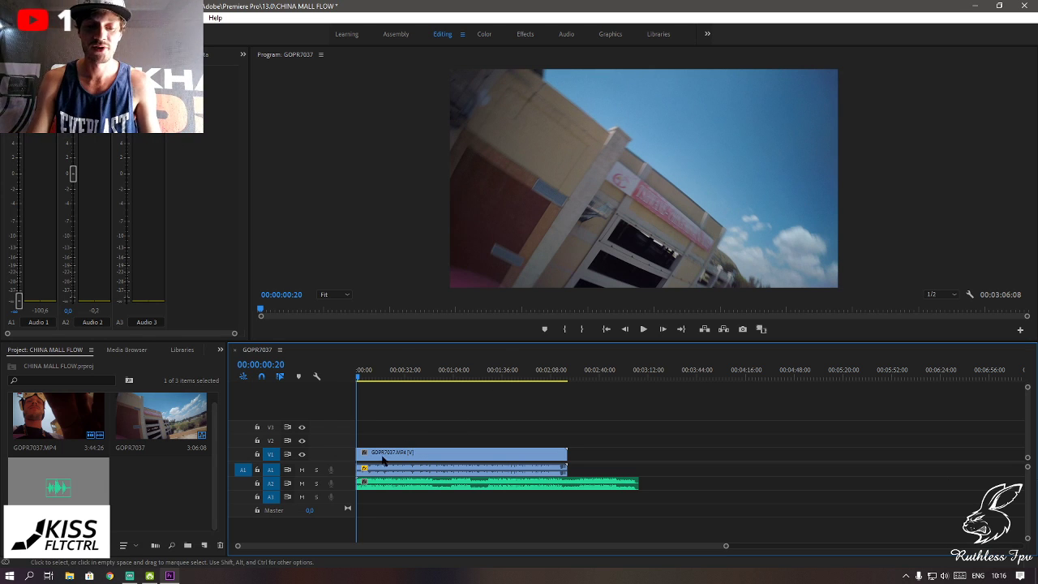
pyautogui.press('space')
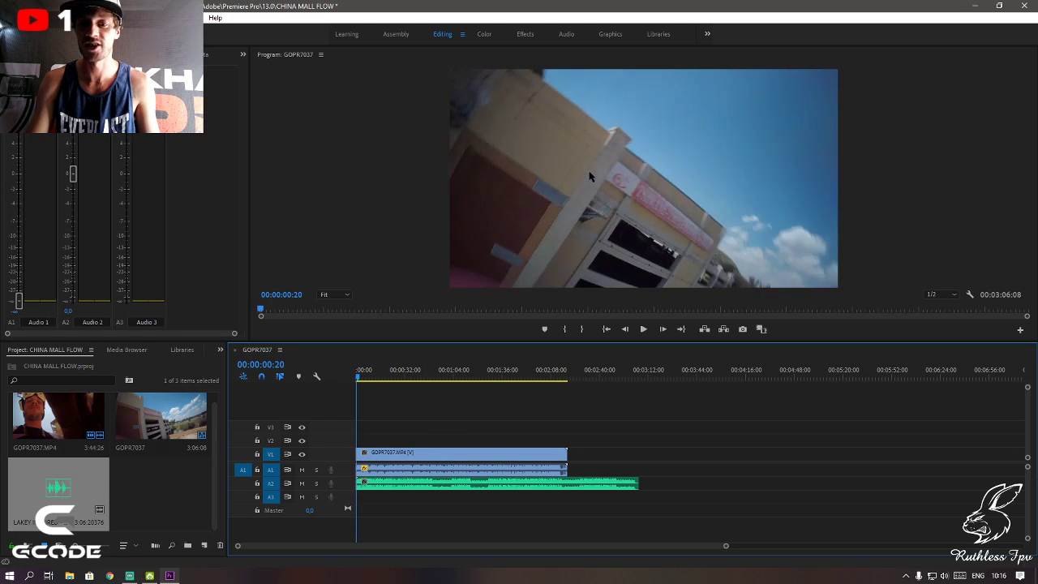
pyautogui.press('space')
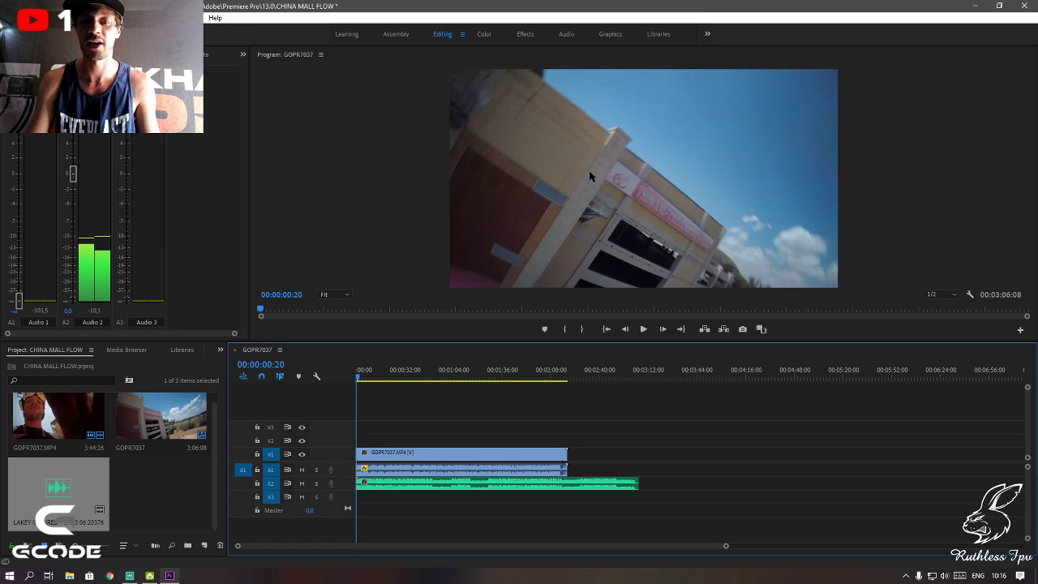
pyautogui.press('Left')
pyautogui.press('Left')
pyautogui.press('Right')
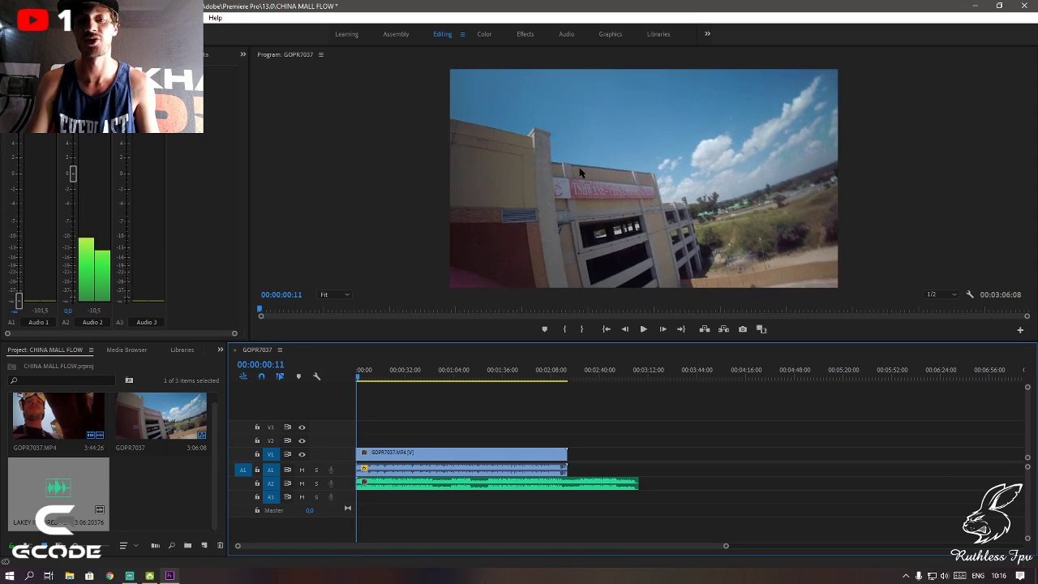
pyautogui.press('space')
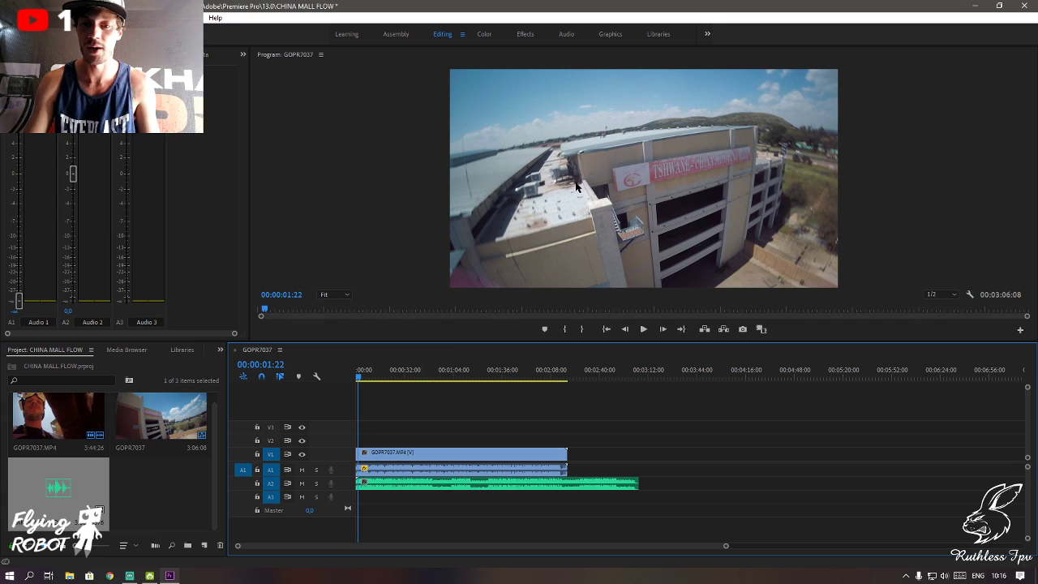
pyautogui.press('space')
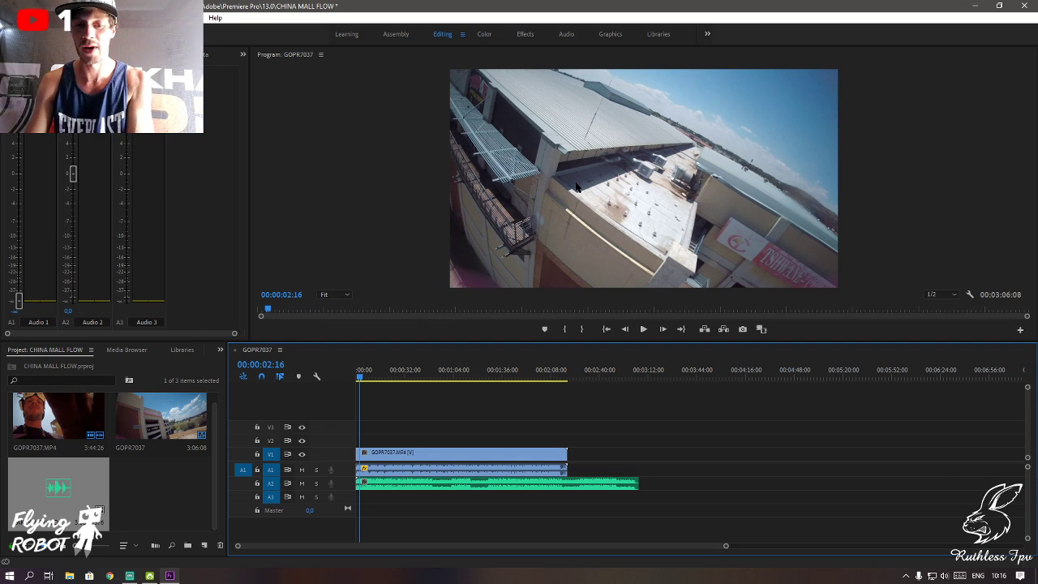
pyautogui.press('space')
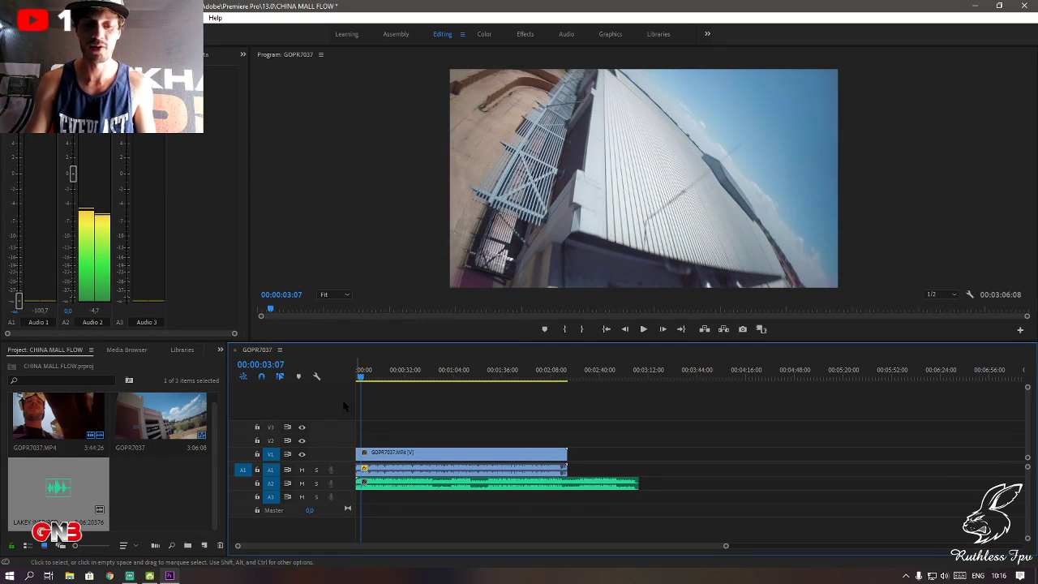
pyautogui.press('c')
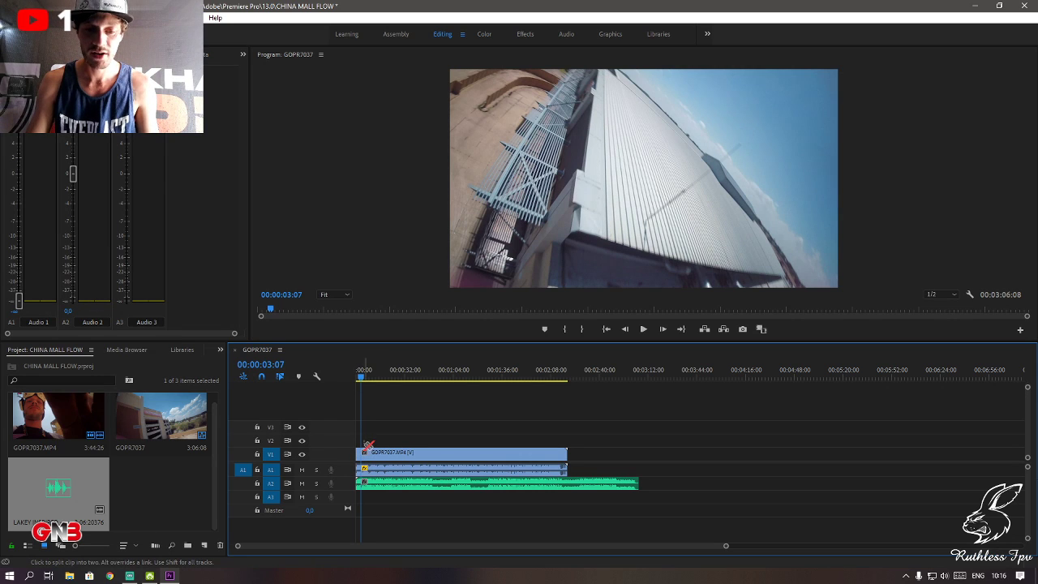
# - Cut the GoPro video and its audio at the playhead, then play back the cut
pyautogui.click(363, 454)
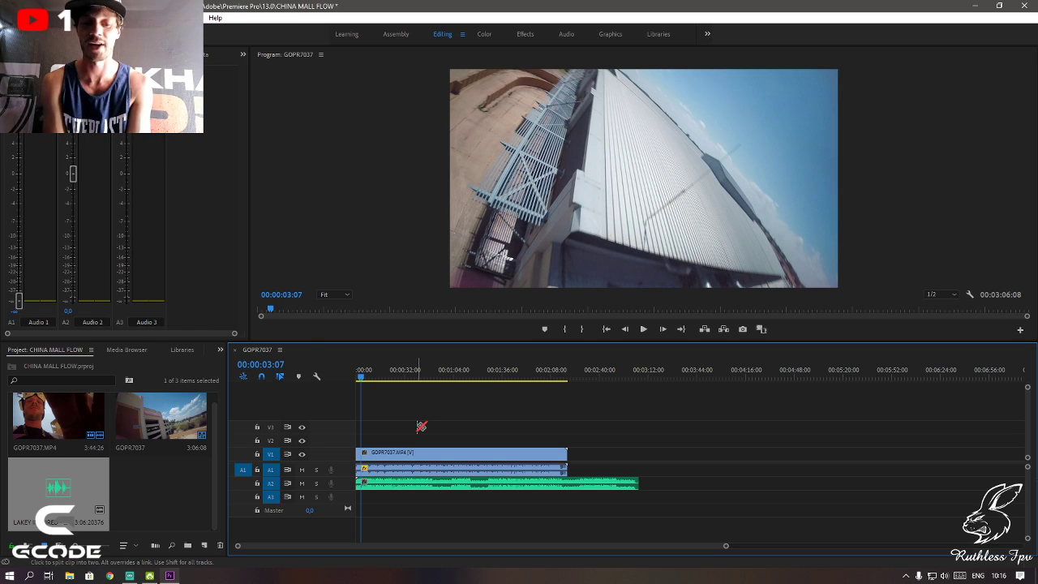
pyautogui.press('Home')
pyautogui.press('space')
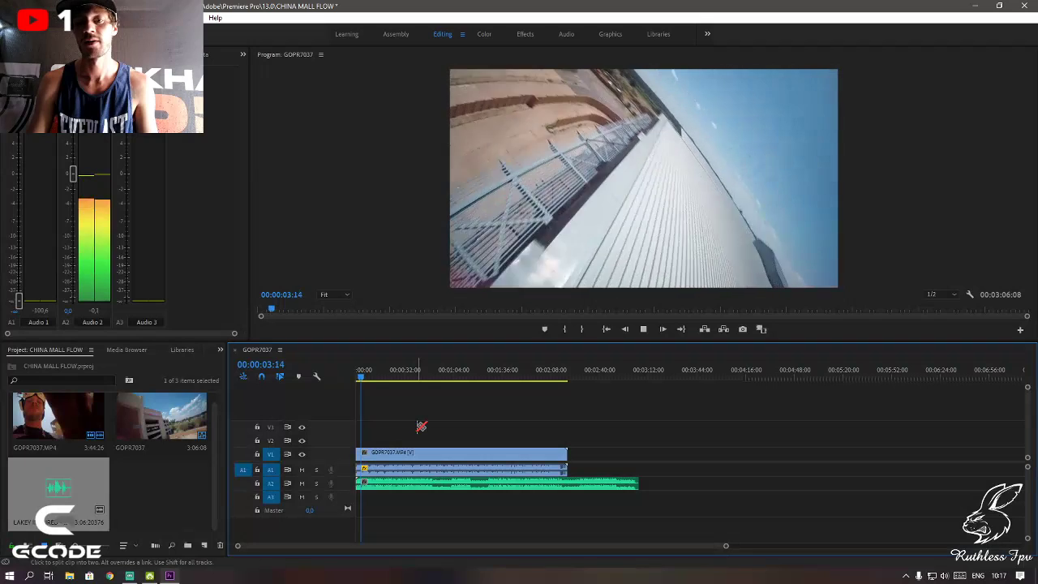
pyautogui.press('space')
# - Zoom the timeline to the first 44 seconds, keep the Razor tool, and return the playhead to 00:00:00:00
pyautogui.scroll(4, 428, 475)
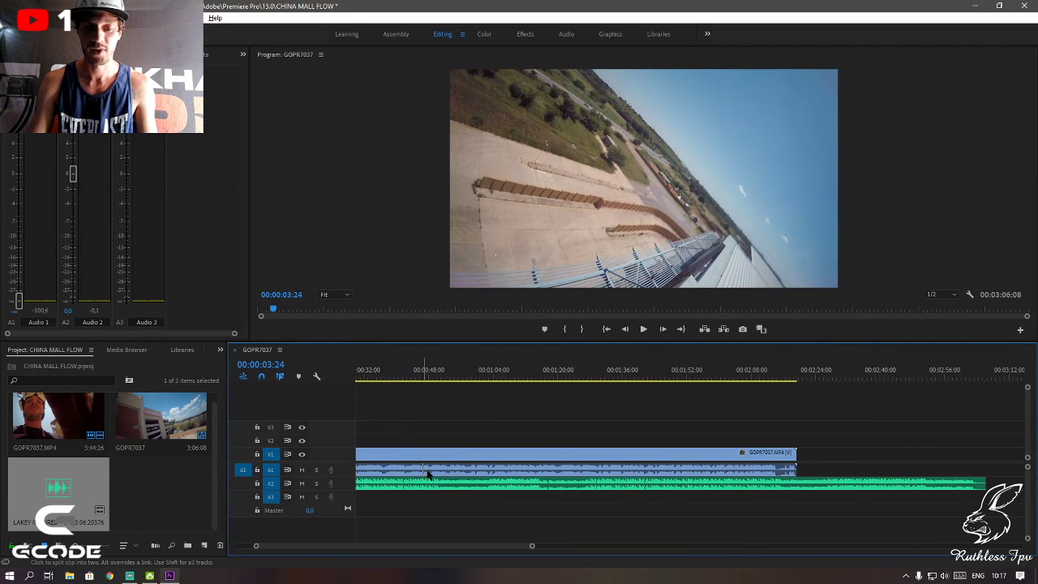
pyautogui.scroll(-2, 429, 473)
pyautogui.scroll(-2, 434, 470)
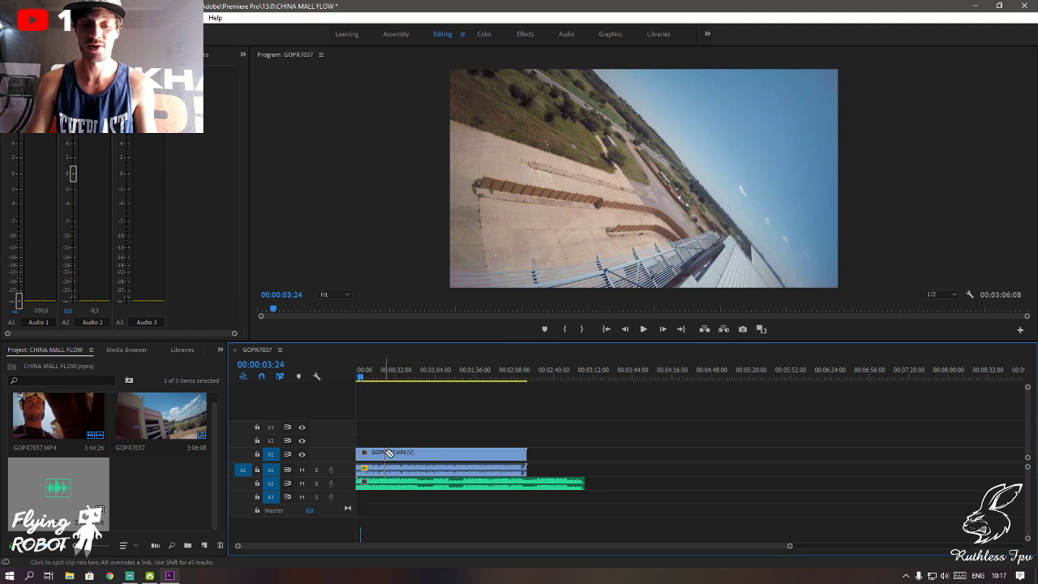
pyautogui.scroll(5, 391, 458)
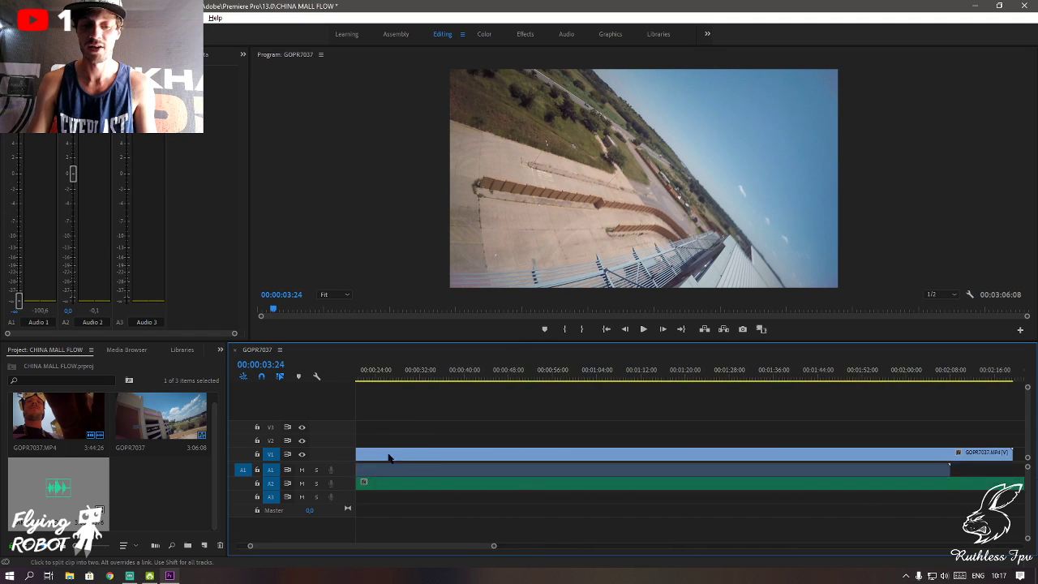
pyautogui.scroll(-5, 389, 459)
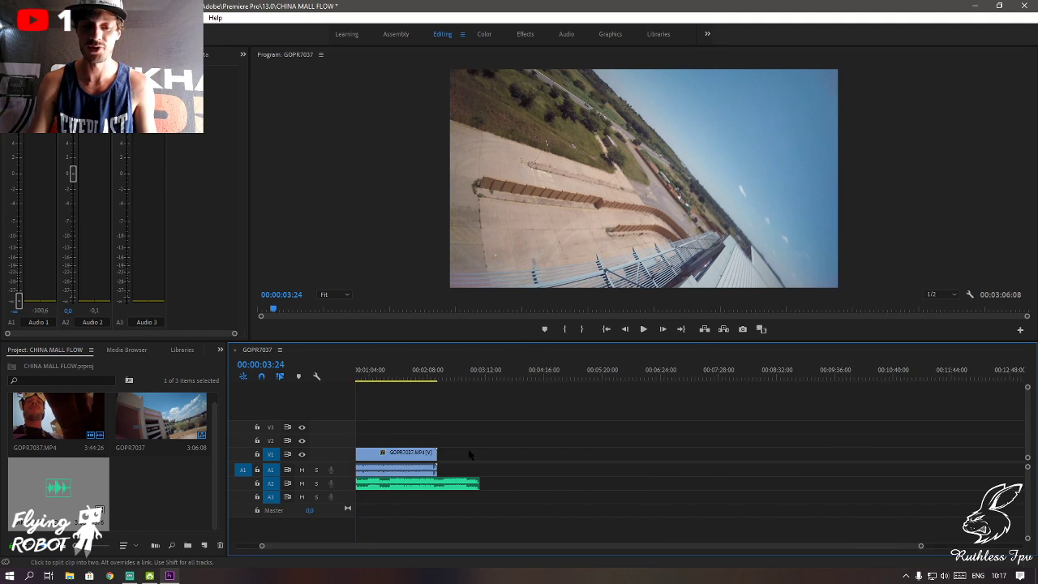
pyautogui.scroll(5, 378, 451)
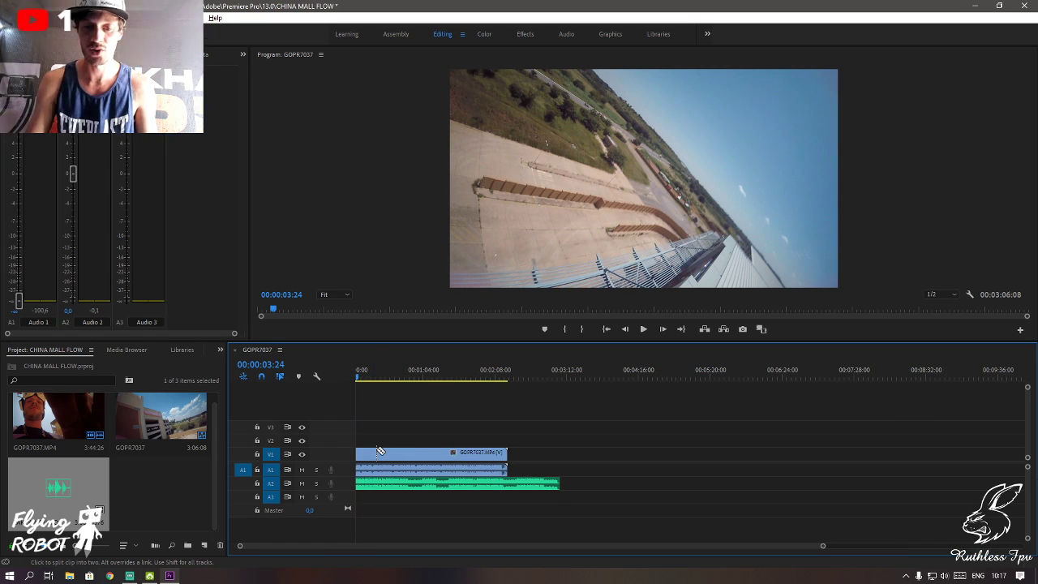
pyautogui.scroll(3, 376, 451)
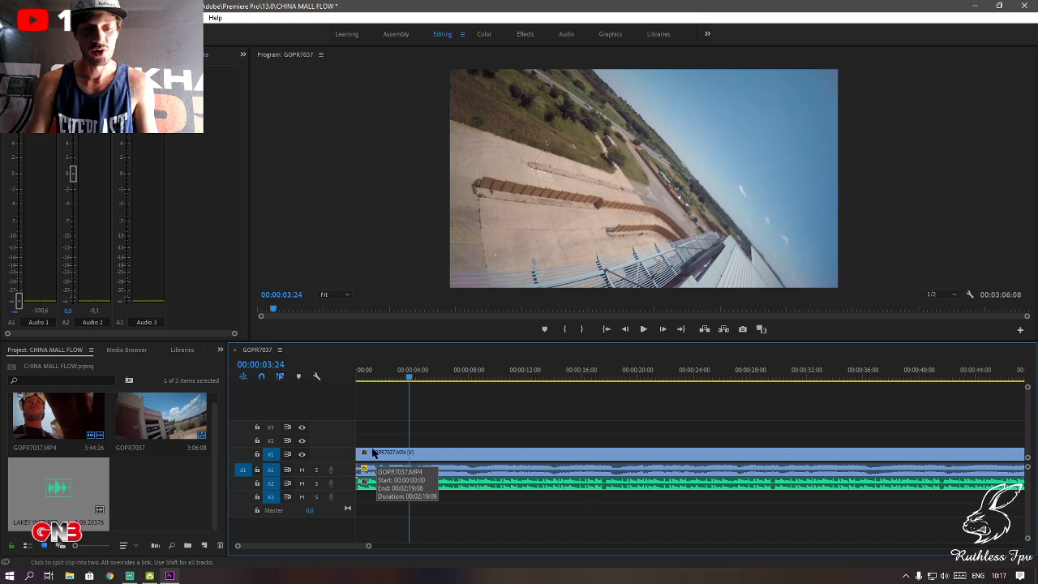
pyautogui.press('c')
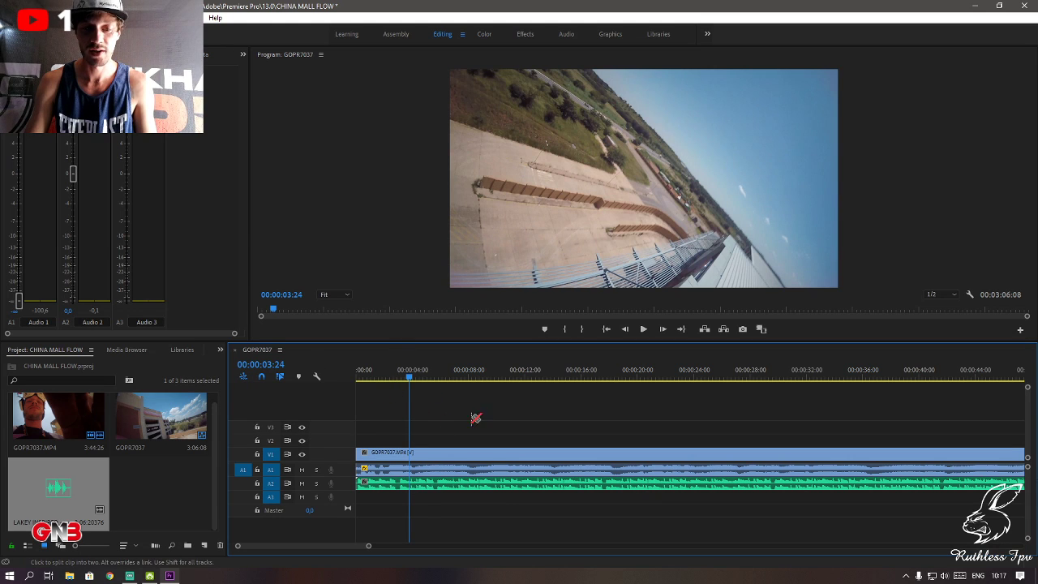
pyautogui.moveTo(382, 382); pyautogui.dragTo(351, 381)
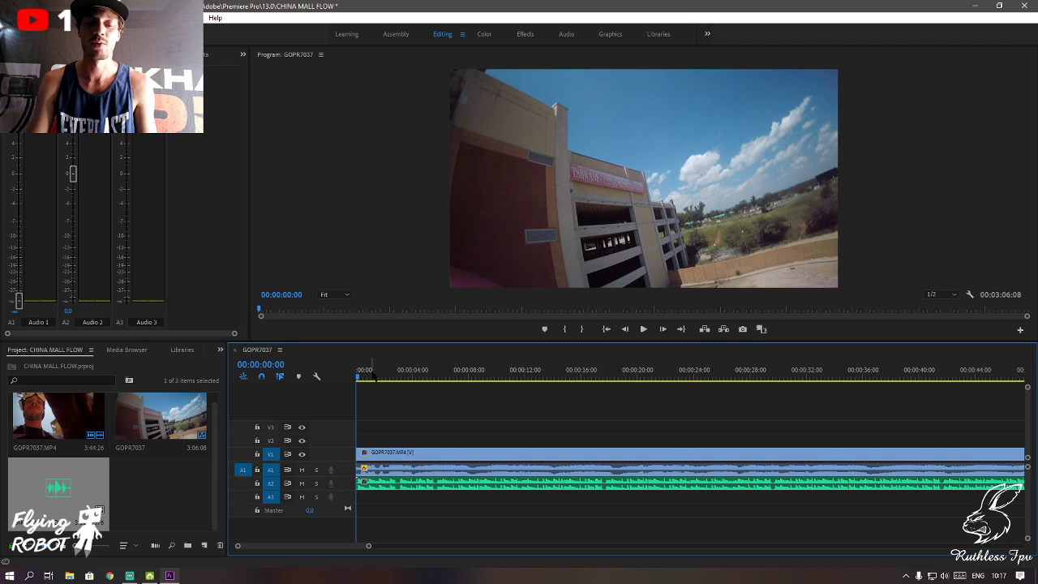
# - Delete the shaky opening piece of the clip, close the gap, and preview the trimmed start
pyautogui.press('space')
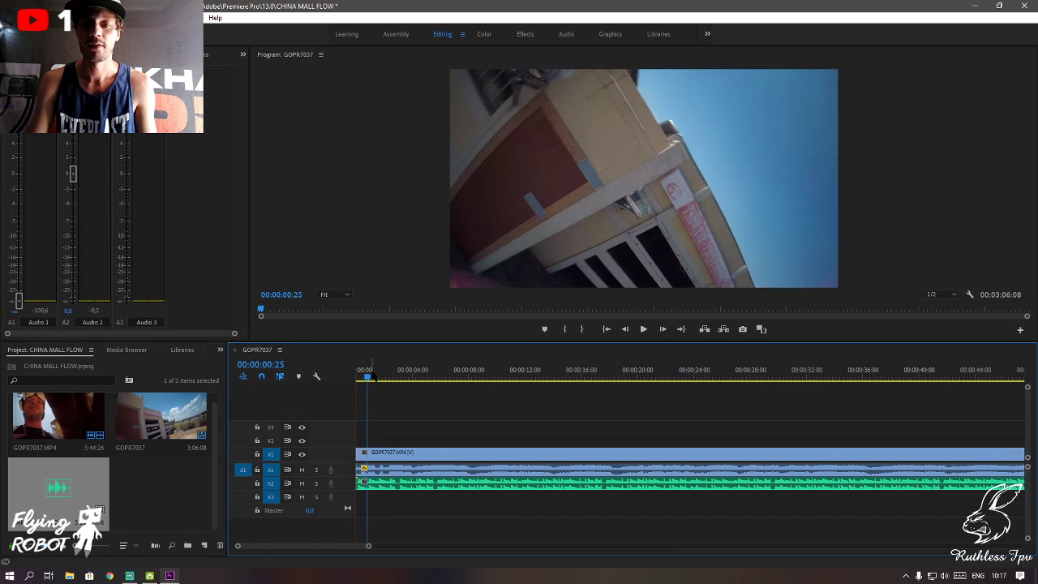
pyautogui.click(364, 374)
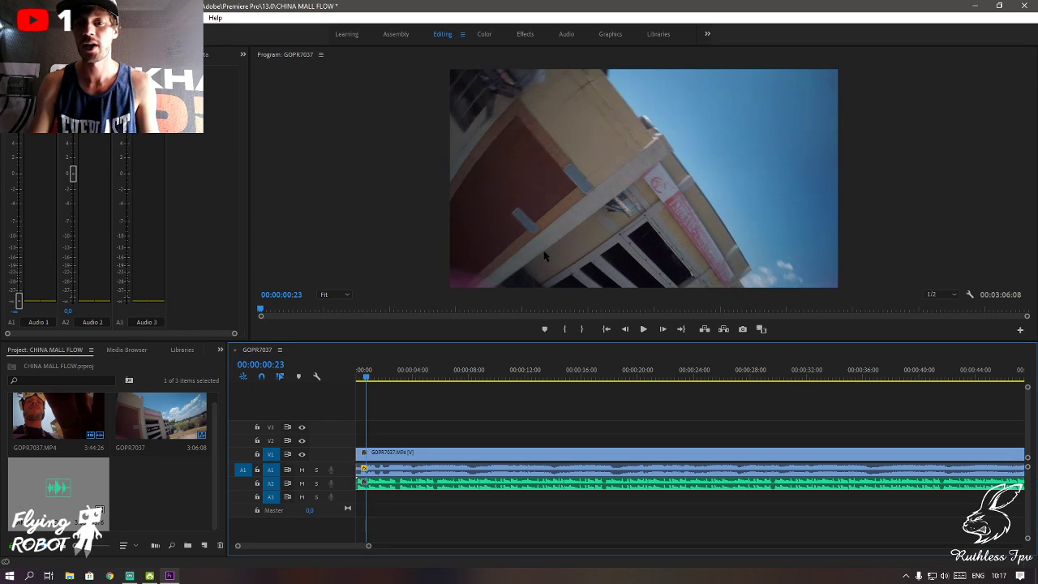
pyautogui.press('space')
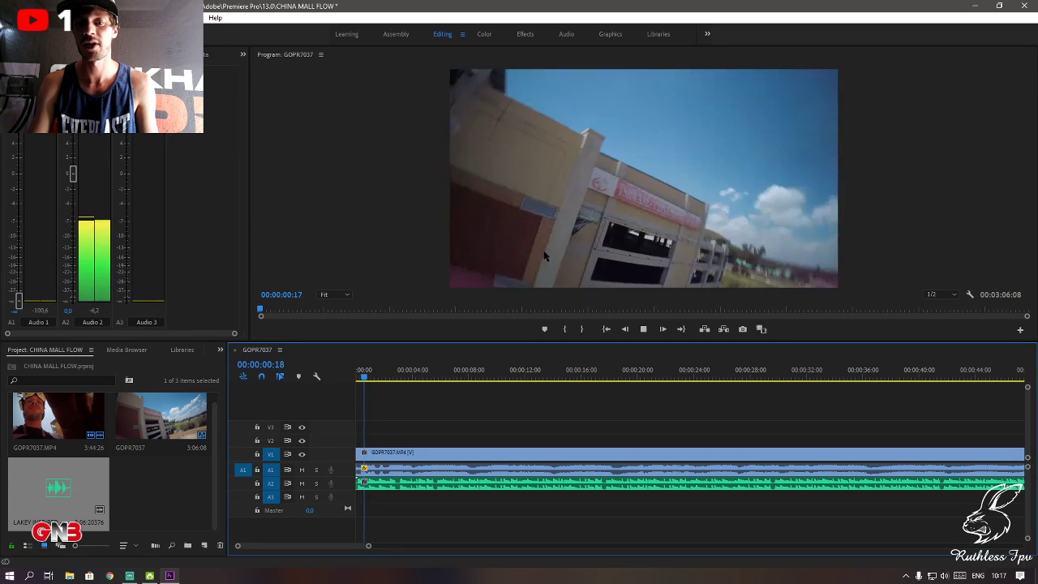
pyautogui.press('space')
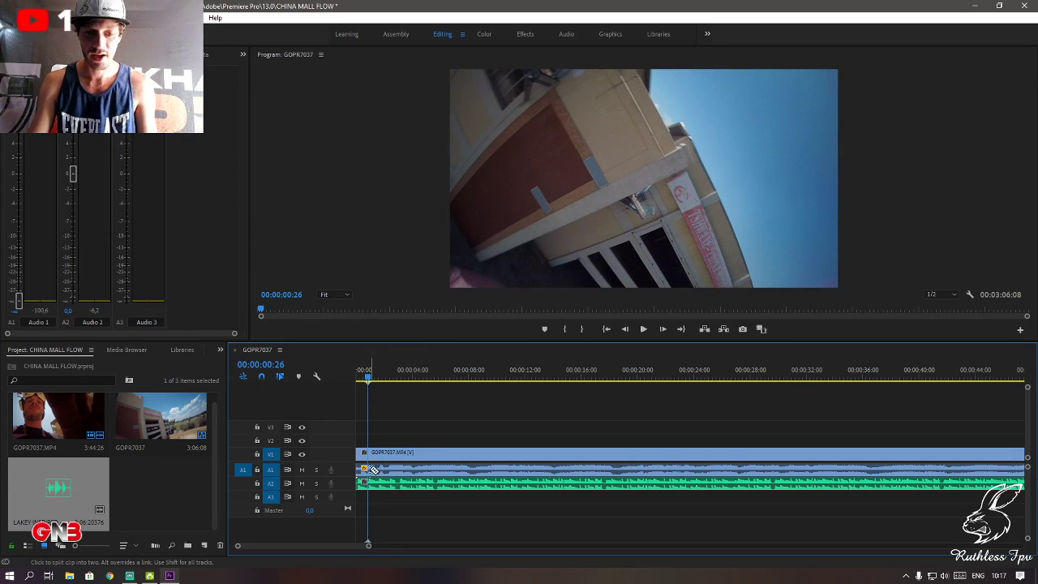
pyautogui.press('v')
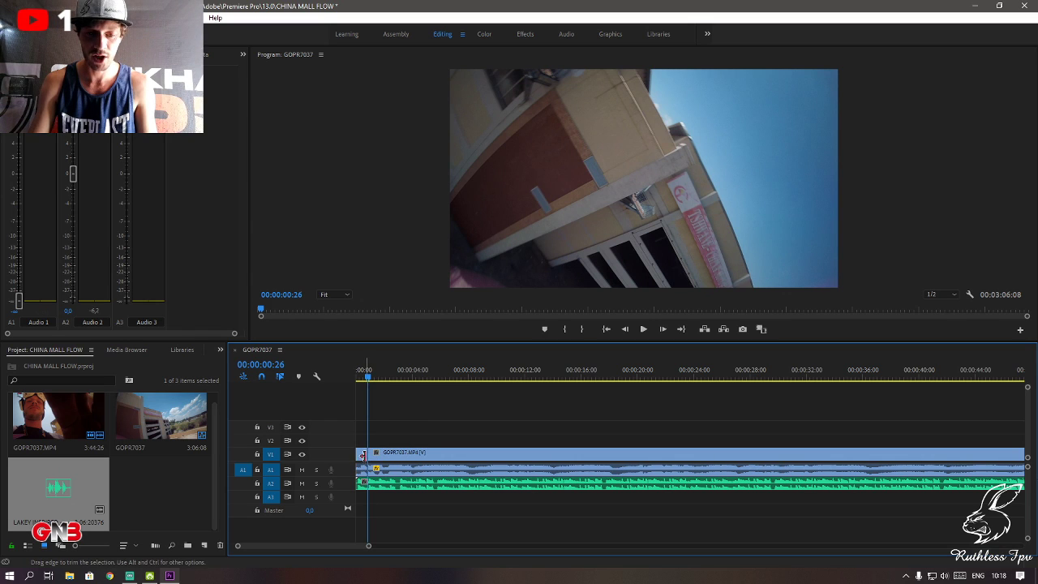
pyautogui.press('Delete')
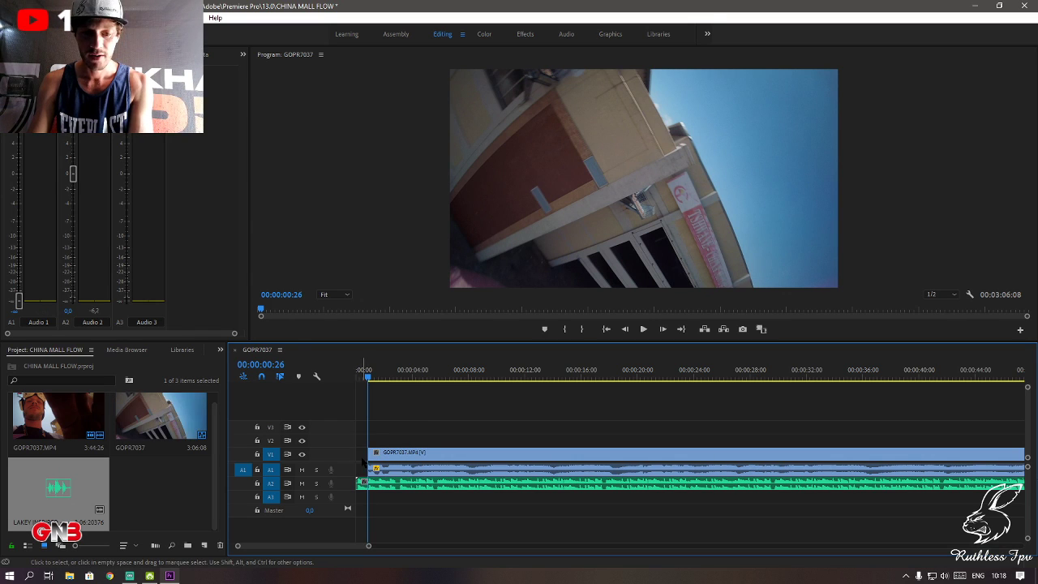
pyautogui.press('Delete')
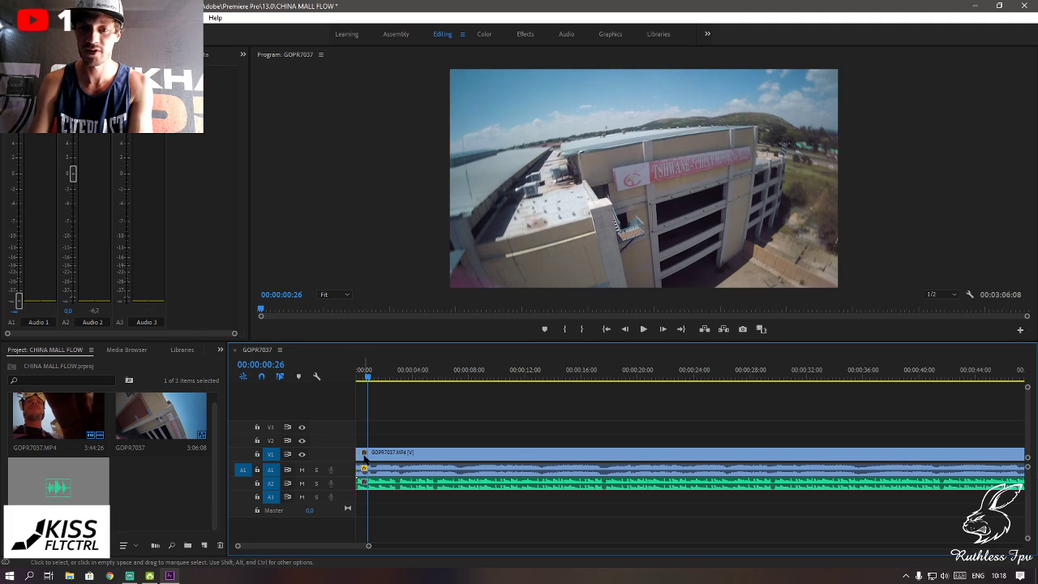
pyautogui.press('space')
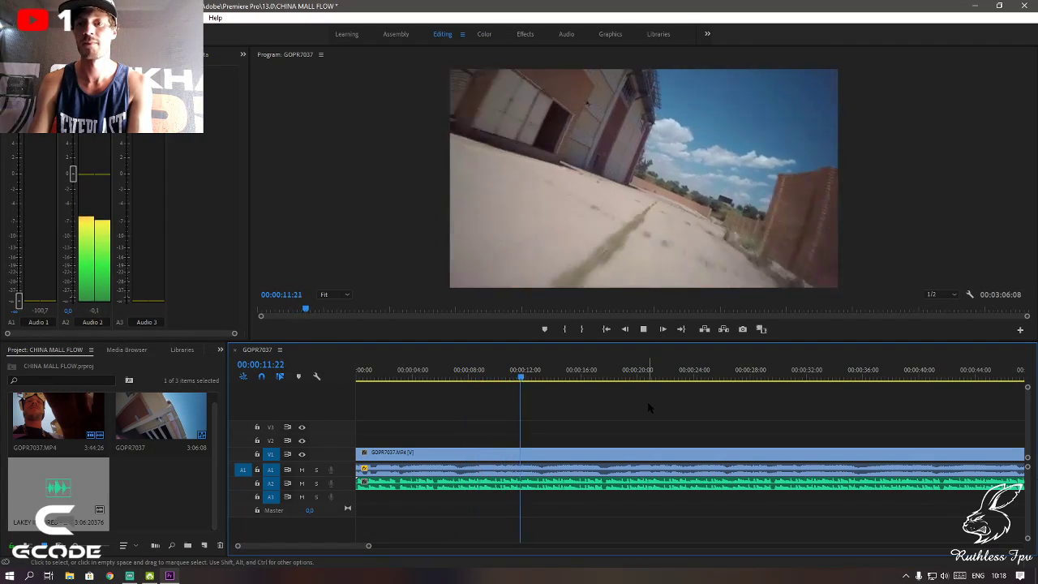
# - Razor off another short opening piece, ripple-delete it, and replay the new opening on the mall shot
pyautogui.press('Home')
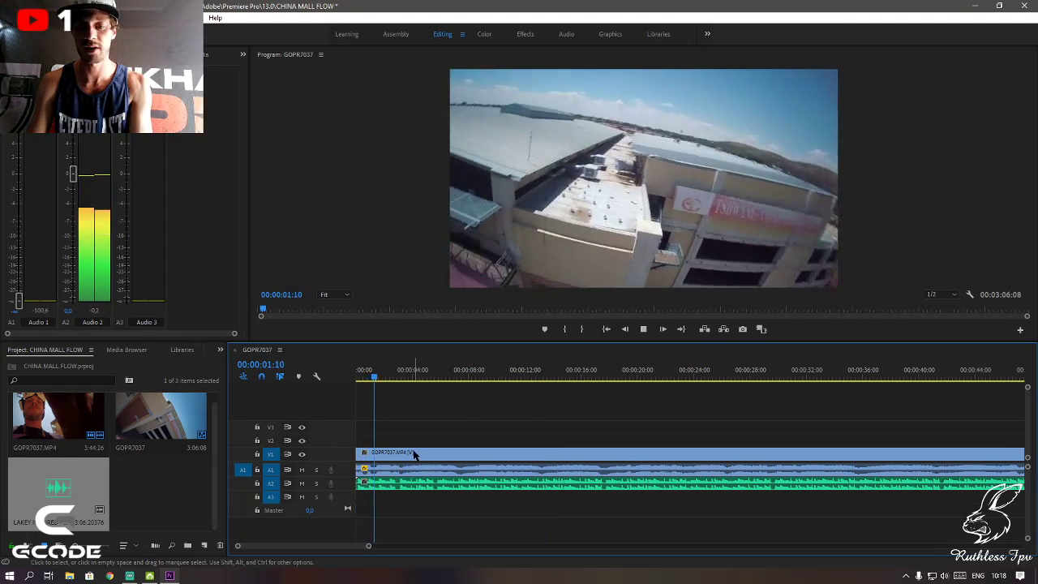
pyautogui.press('Home')
pyautogui.press('space')
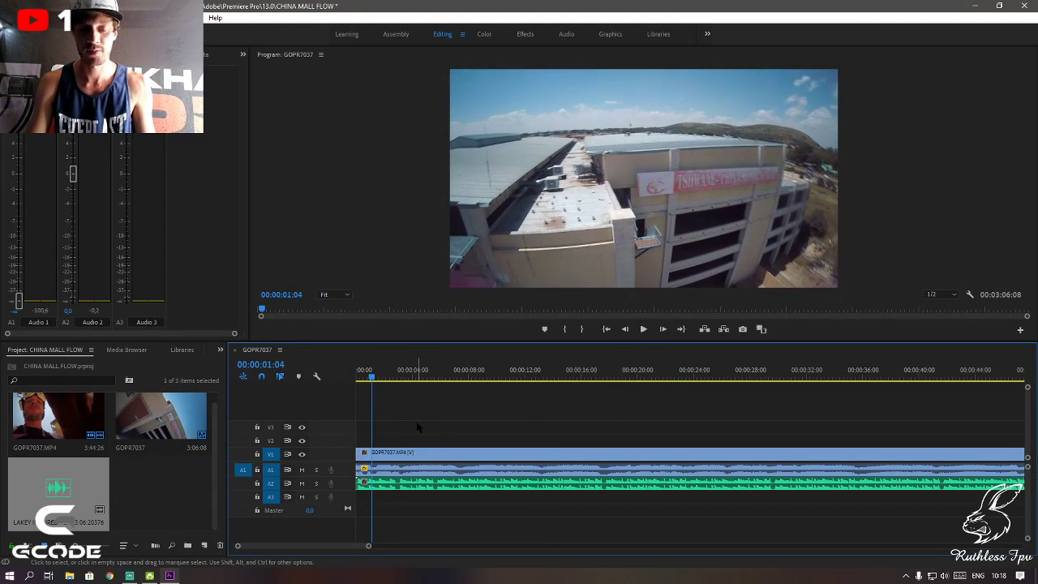
pyautogui.press('c')
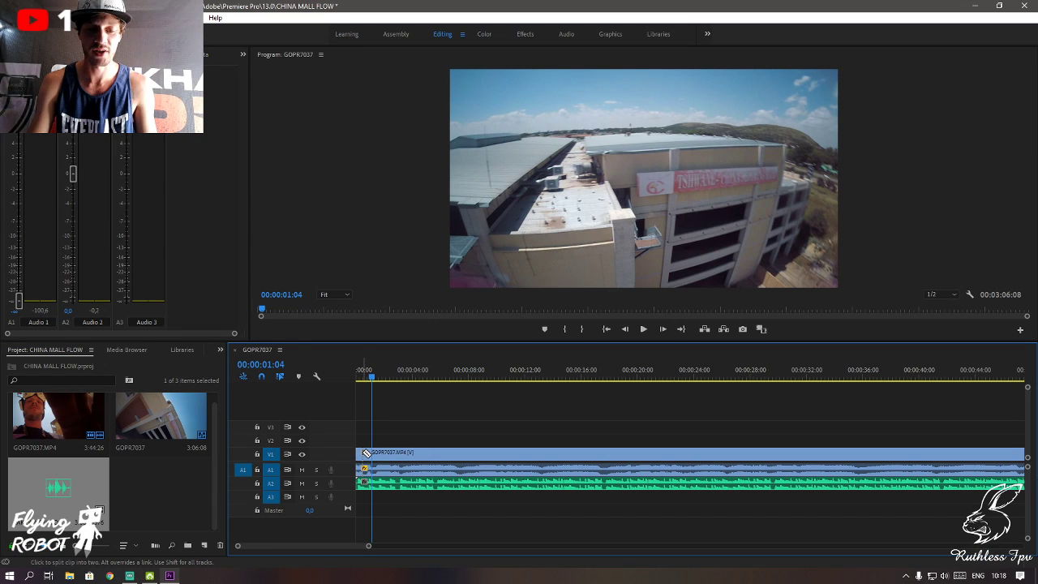
pyautogui.click(366, 454)
pyautogui.press('v')
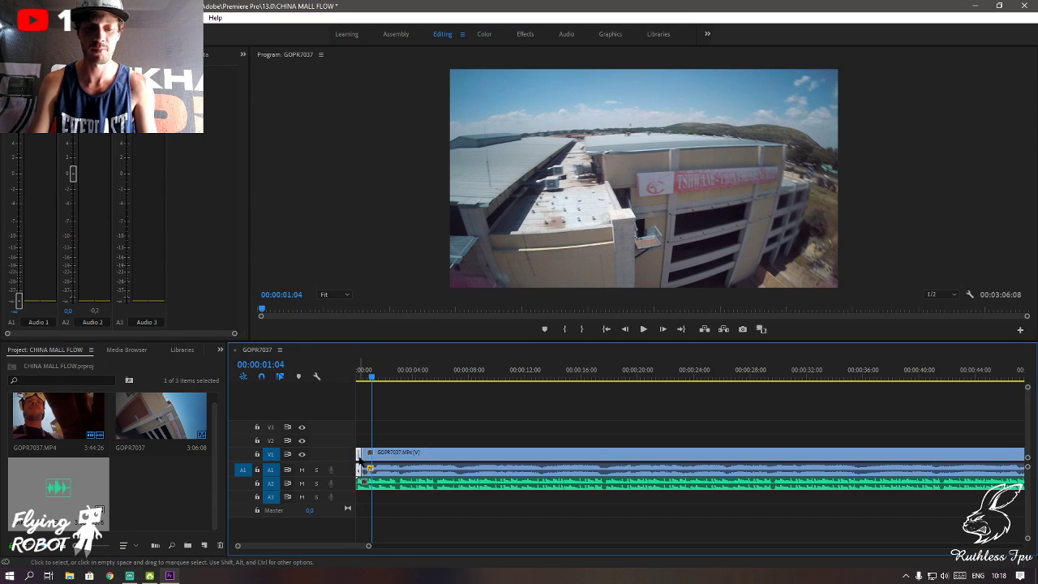
pyautogui.click(359, 457)
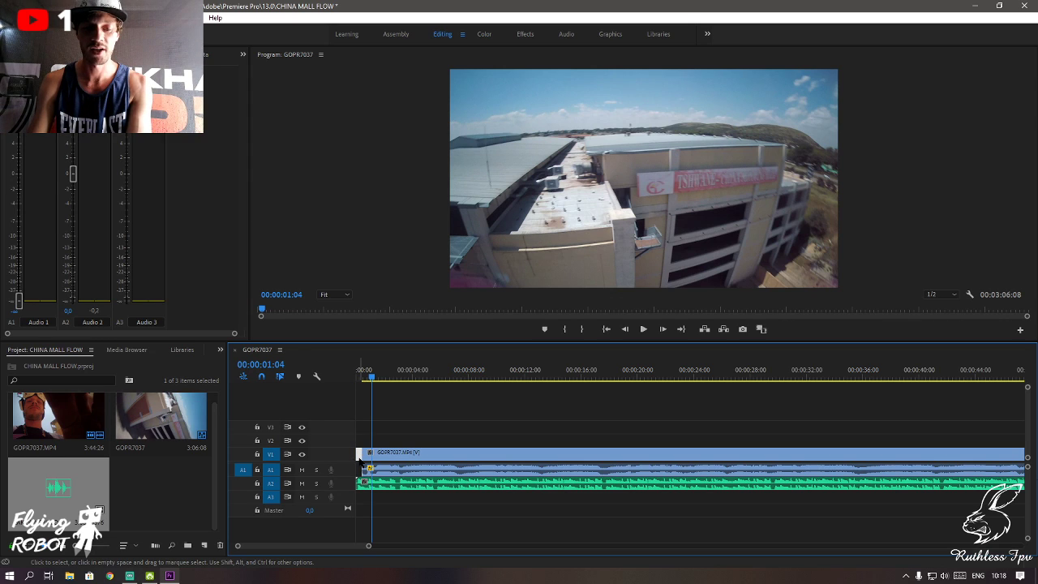
pyautogui.hotkey('shift', 'Delete')
pyautogui.press('Home')
pyautogui.press('space')
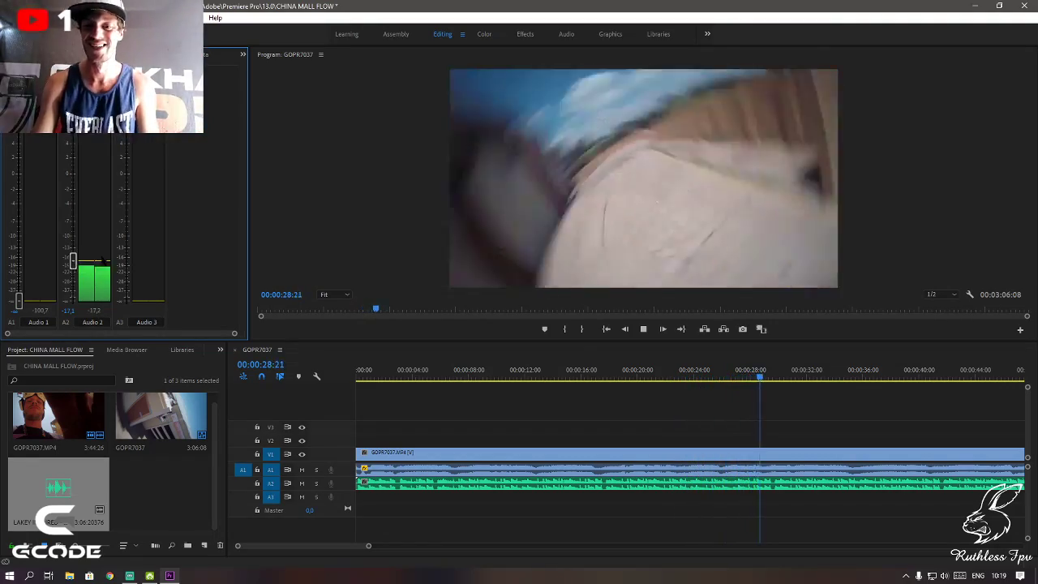
# - Raise the Audio 2 music fader from about -17 dB to roughly -2 dB and zoom the timeline out
pyautogui.moveTo(73, 261); pyautogui.dragTo(79, 197)
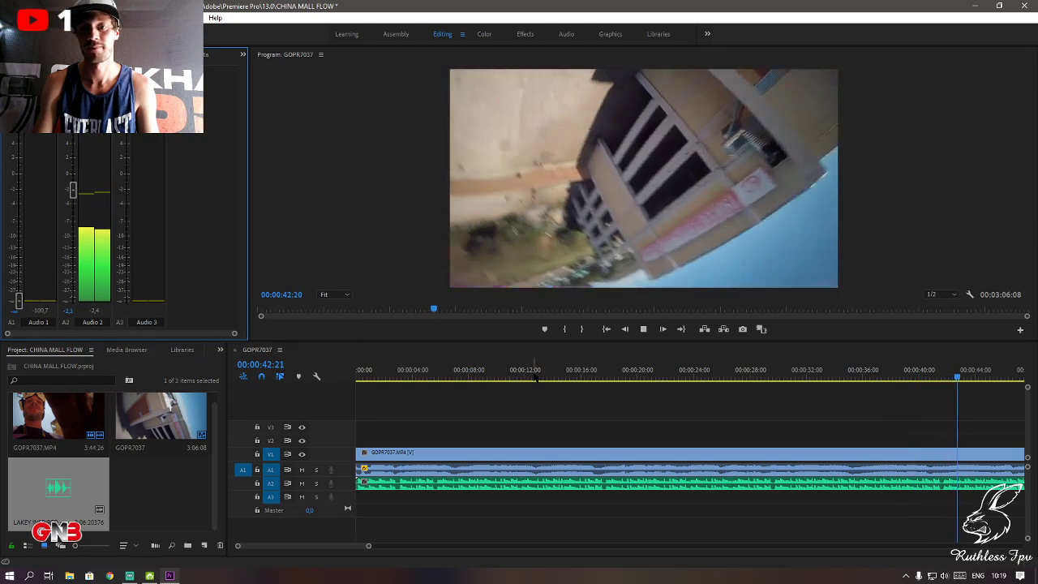
pyautogui.press('-')
pyautogui.press('-')
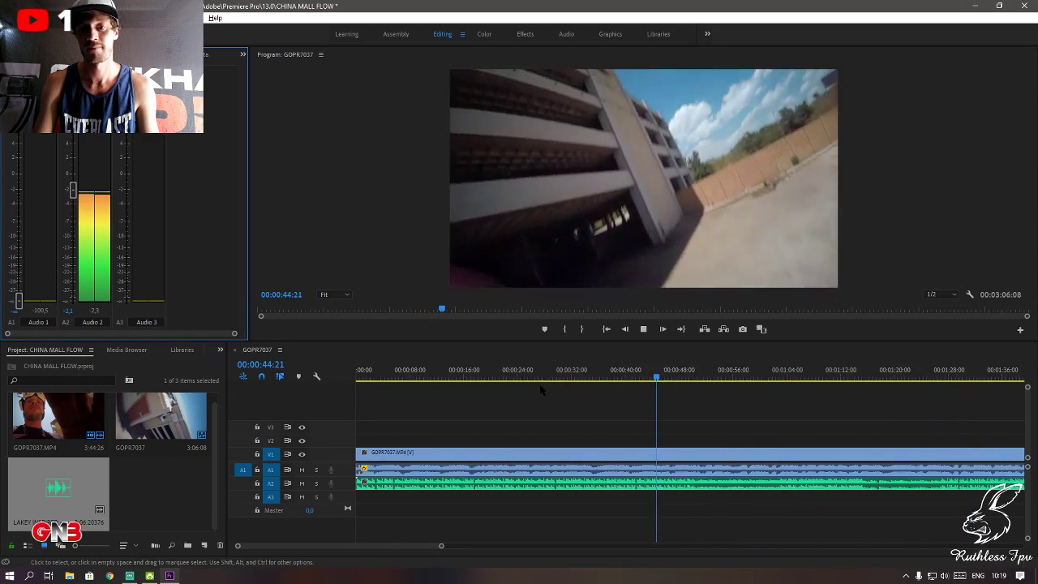
pyautogui.press('-')
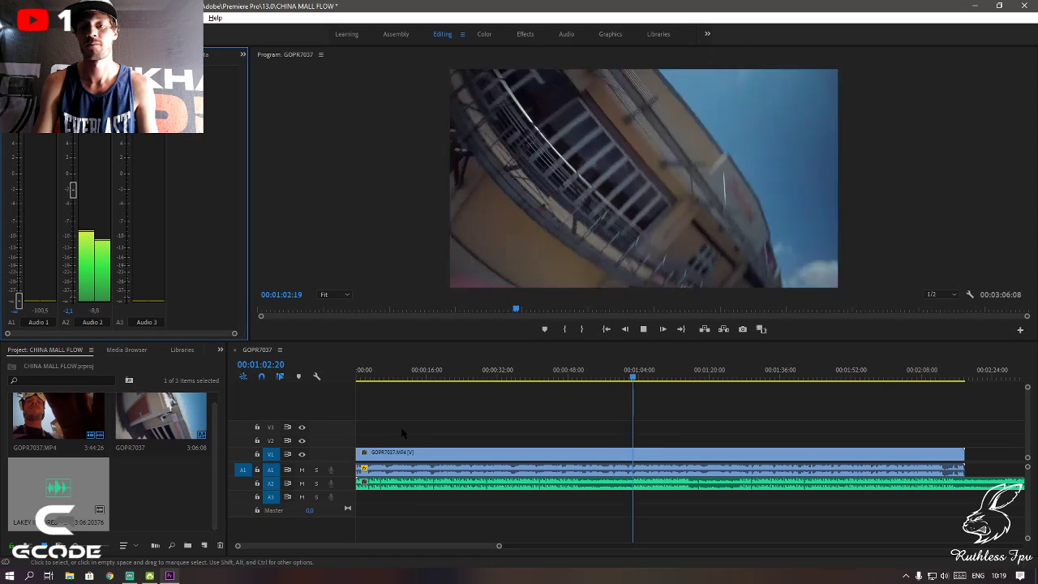
# - Review the sequence between about 48 seconds and 1:02 by repositioning the playhead and playing
pyautogui.press('space')
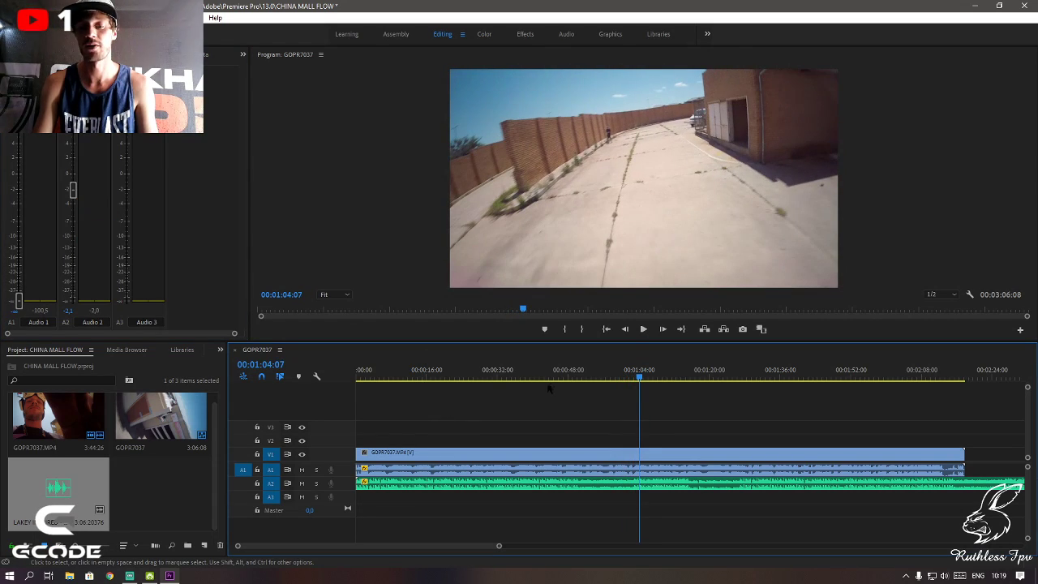
pyautogui.click(628, 377)
pyautogui.moveTo(628, 377); pyautogui.dragTo(626, 377)
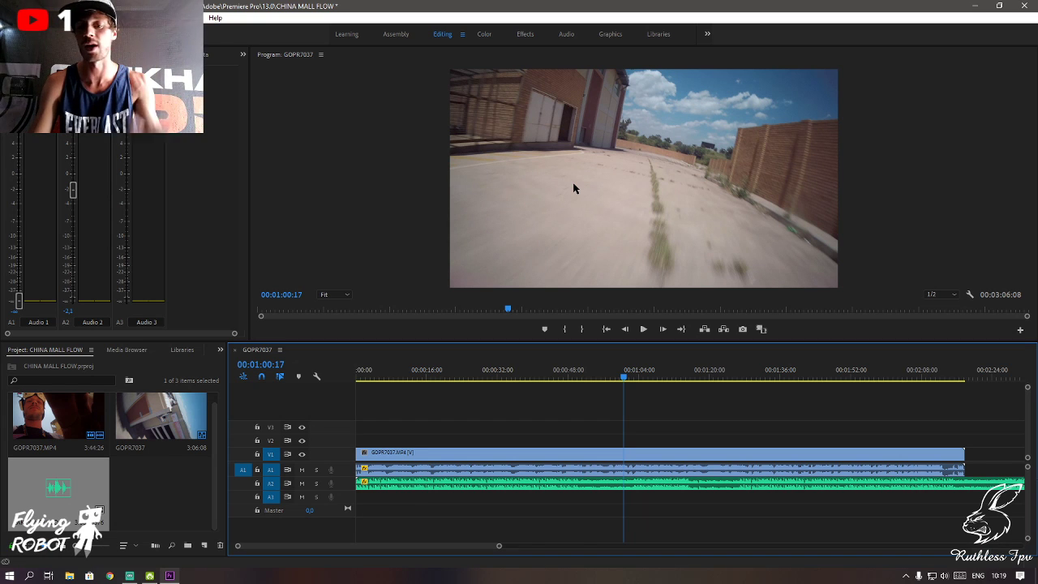
pyautogui.click(601, 376)
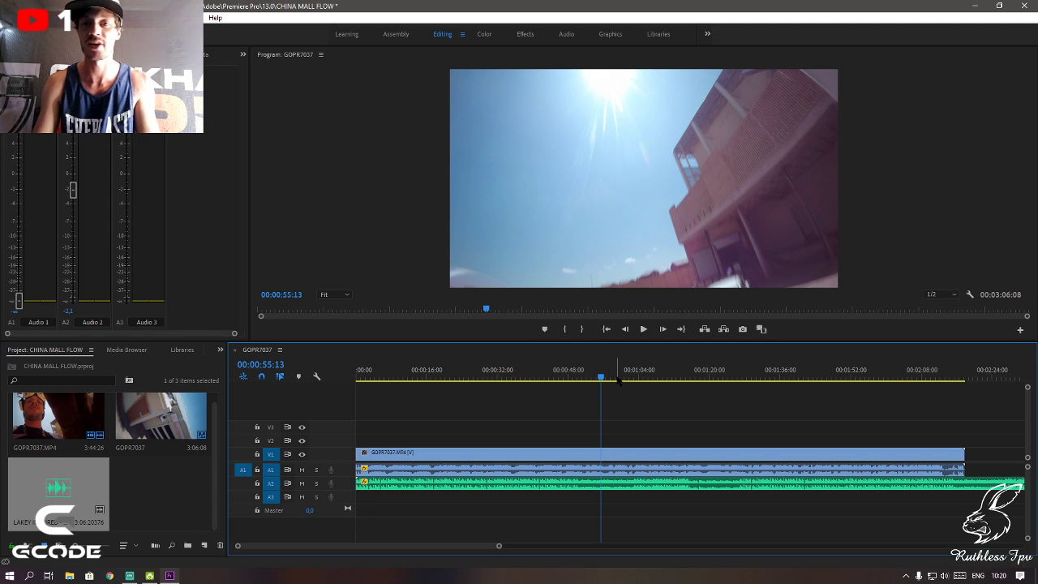
pyautogui.click(572, 378)
pyautogui.press('space')
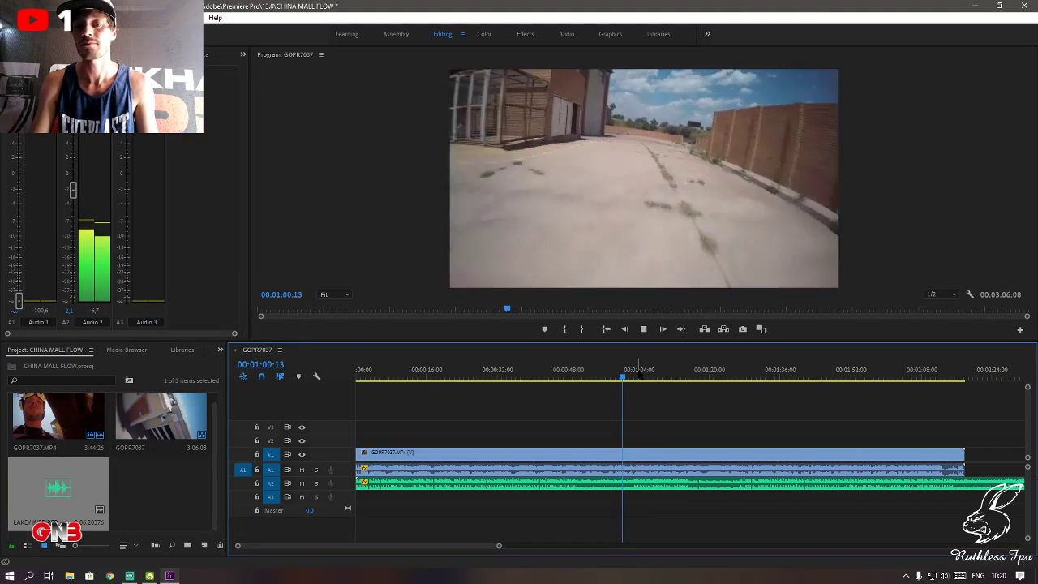
pyautogui.press('space')
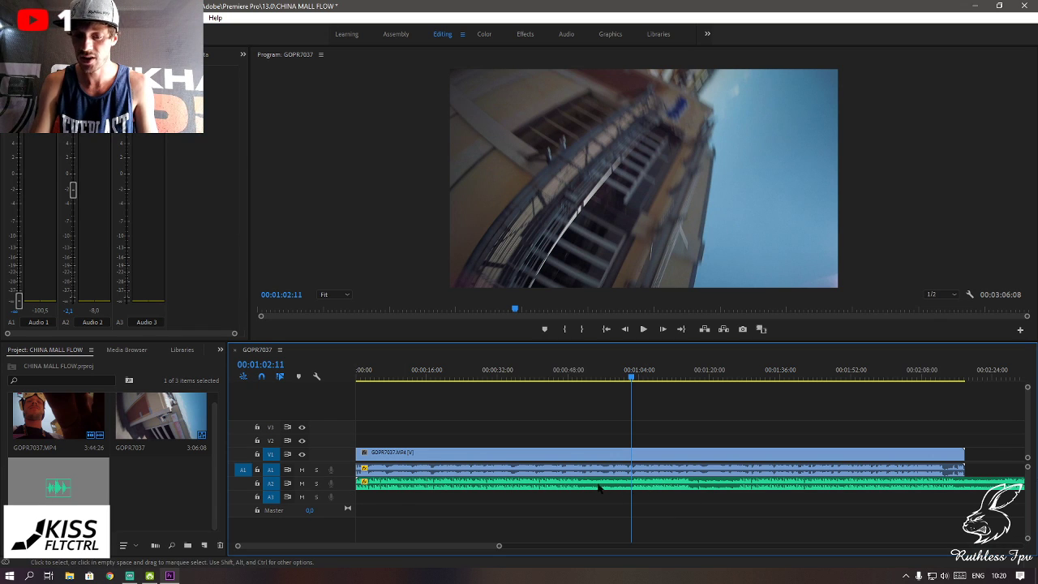
pyautogui.doubleClick(342, 486)
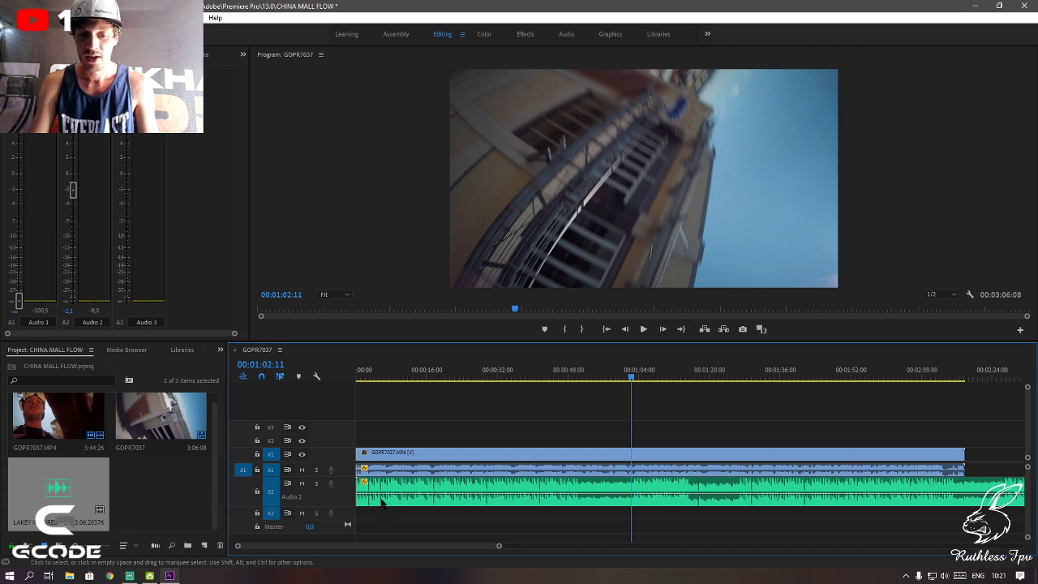
pyautogui.click(608, 460)
pyautogui.scroll(3, 577, 469)
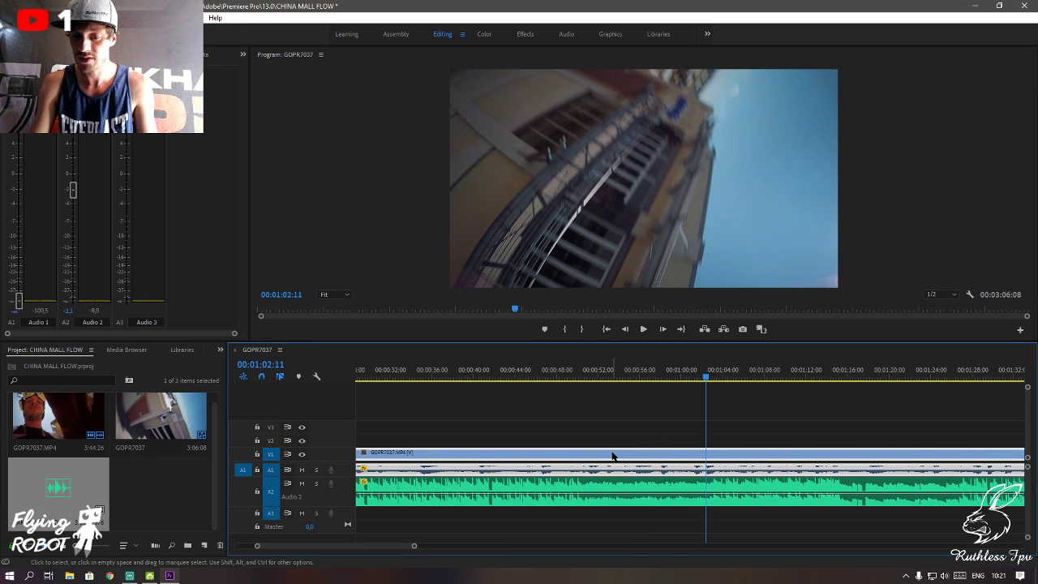
pyautogui.moveTo(614, 456); pyautogui.dragTo(620, 456)
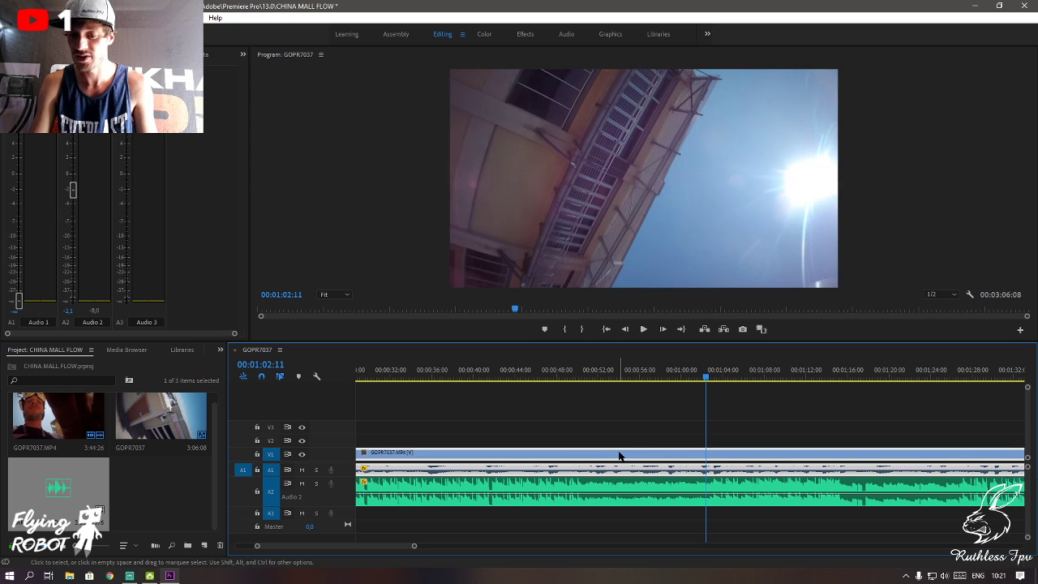
pyautogui.click(672, 371)
pyautogui.press('space')
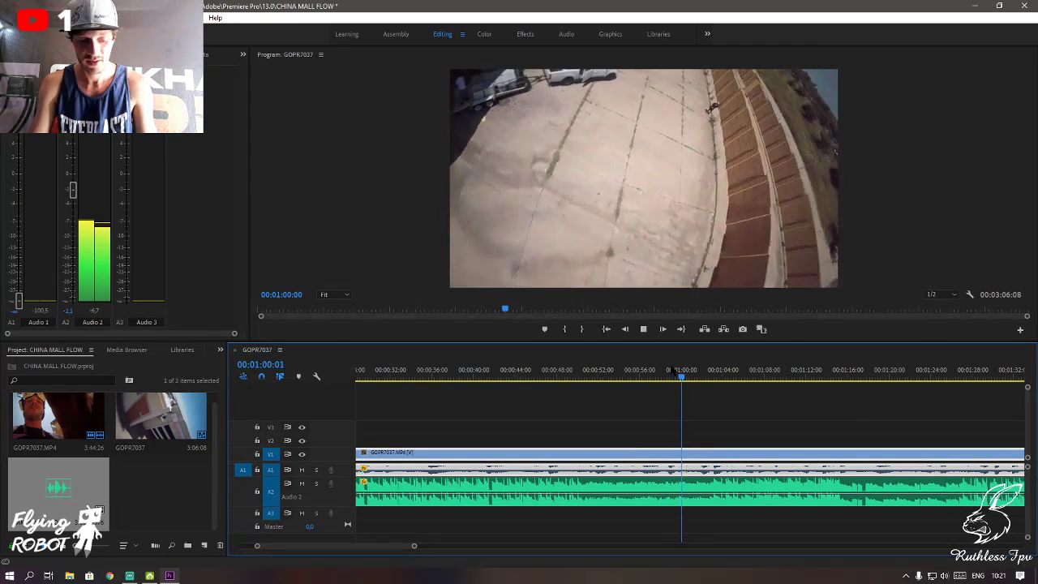
pyautogui.press('-')
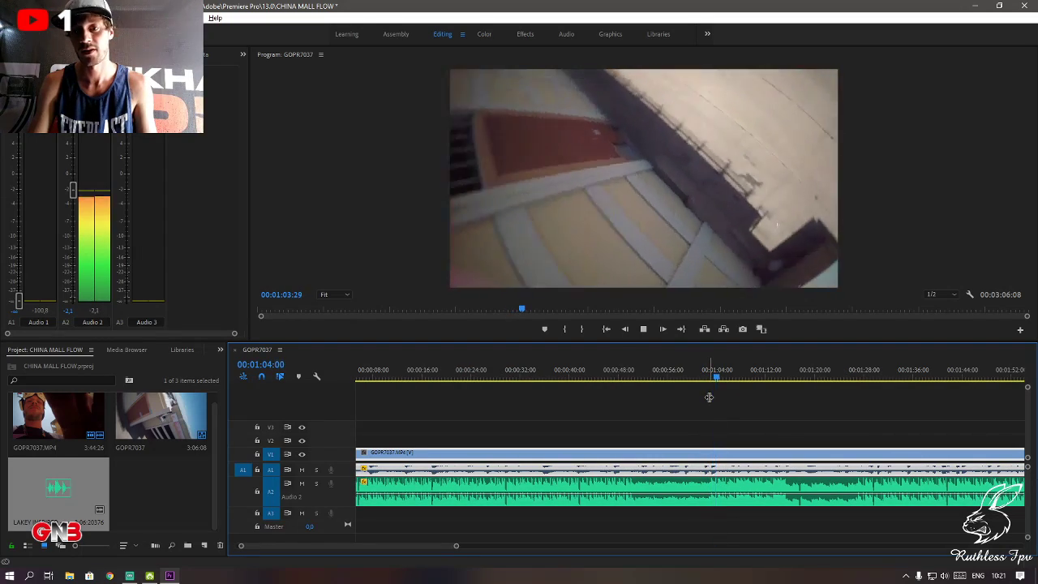
pyautogui.press('space')
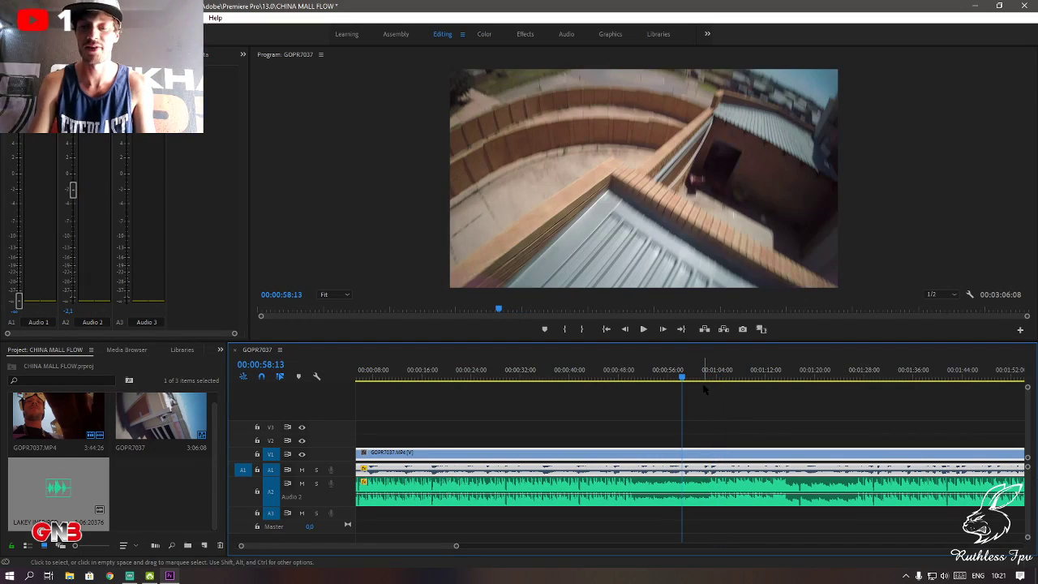
pyautogui.press('space')
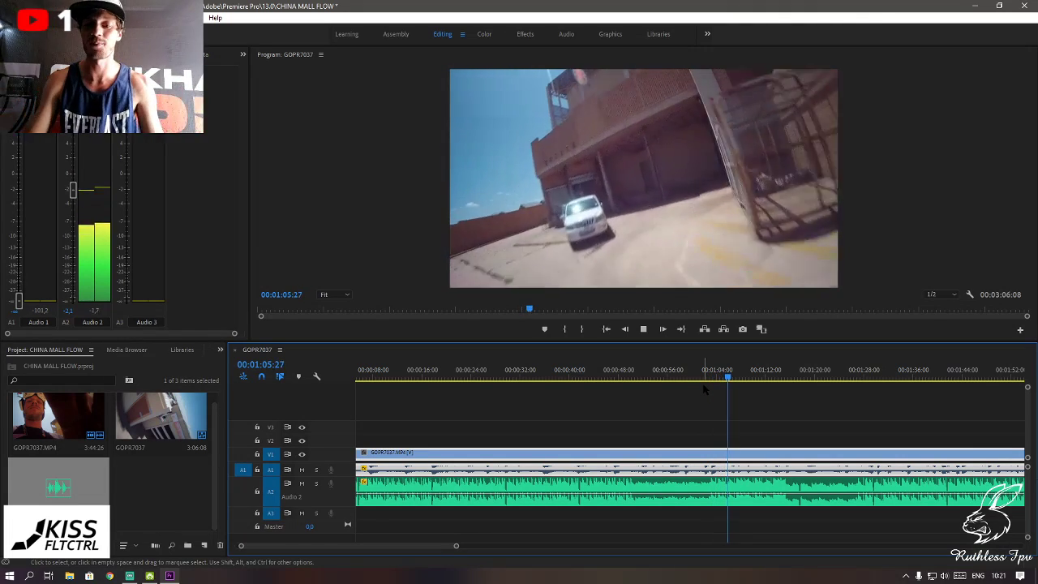
pyautogui.press('space')
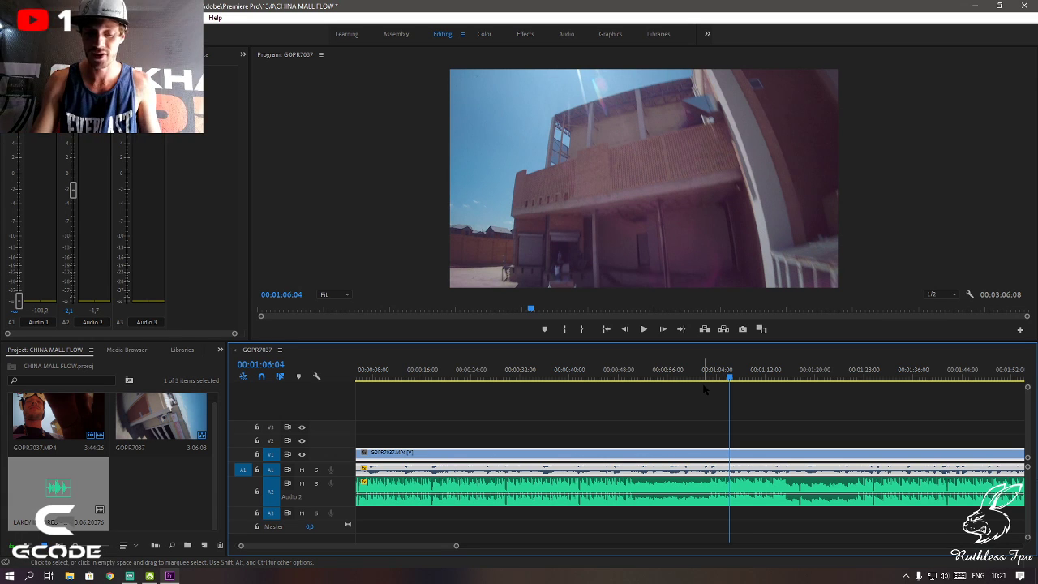
pyautogui.press('space')
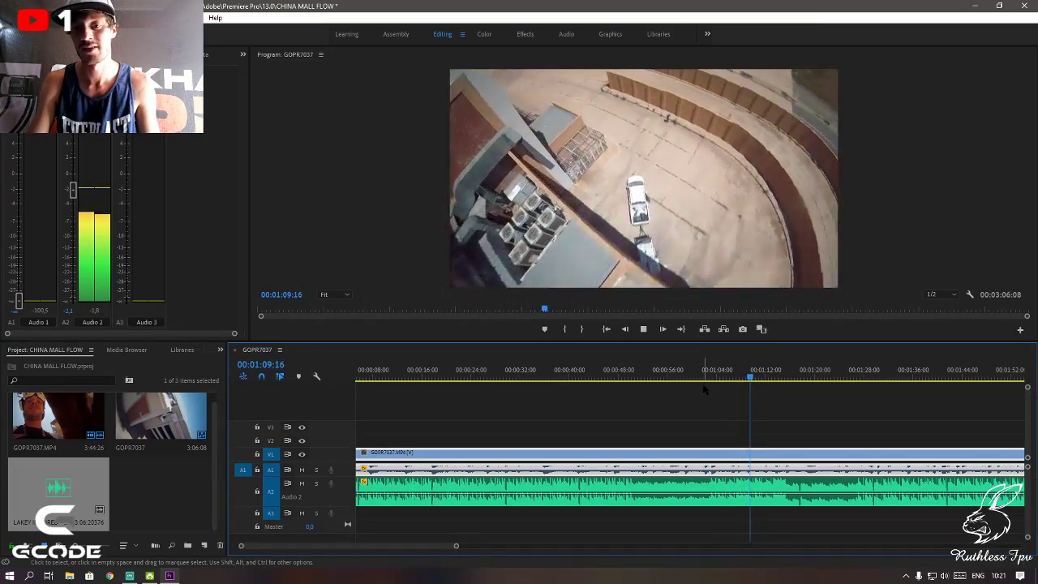
pyautogui.press('-')
pyautogui.press('-')
pyautogui.press('-')
pyautogui.press('-')
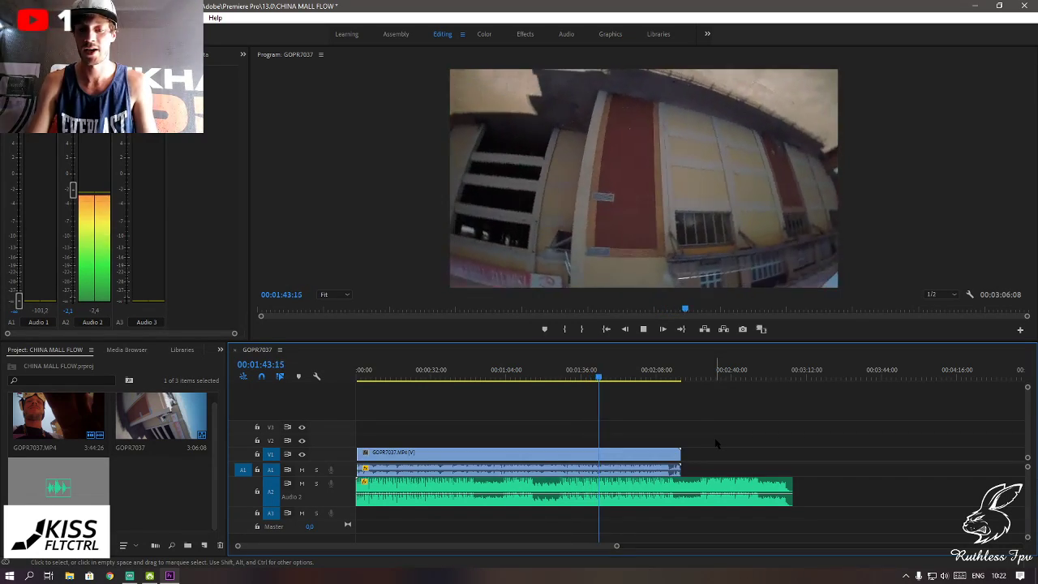
# - Remove the leading sliver and gap so the video and music clips start at zero
pyautogui.press('space')
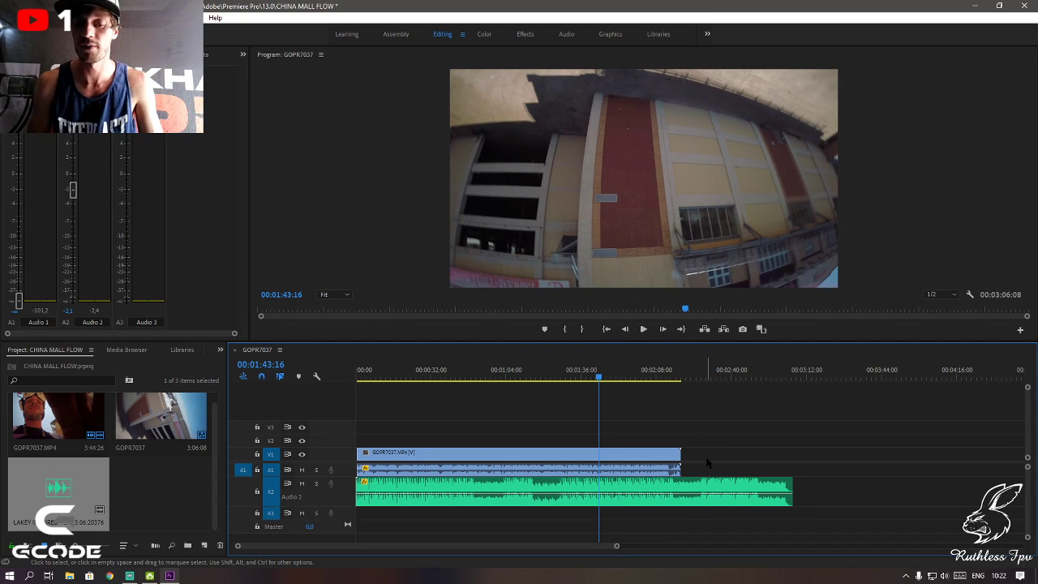
pyautogui.scroll(5, 398, 477)
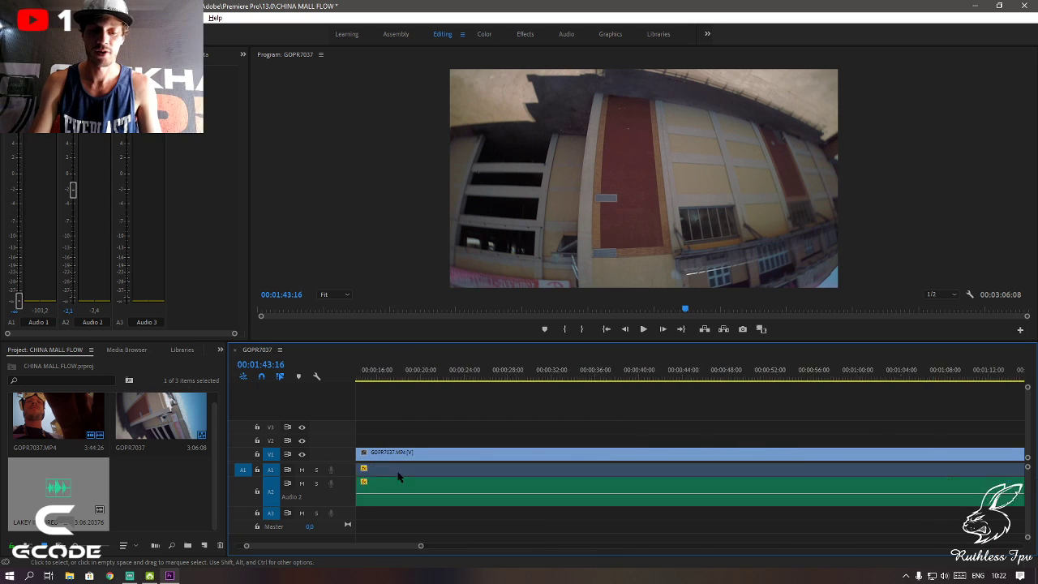
pyautogui.scroll(1, 426, 478)
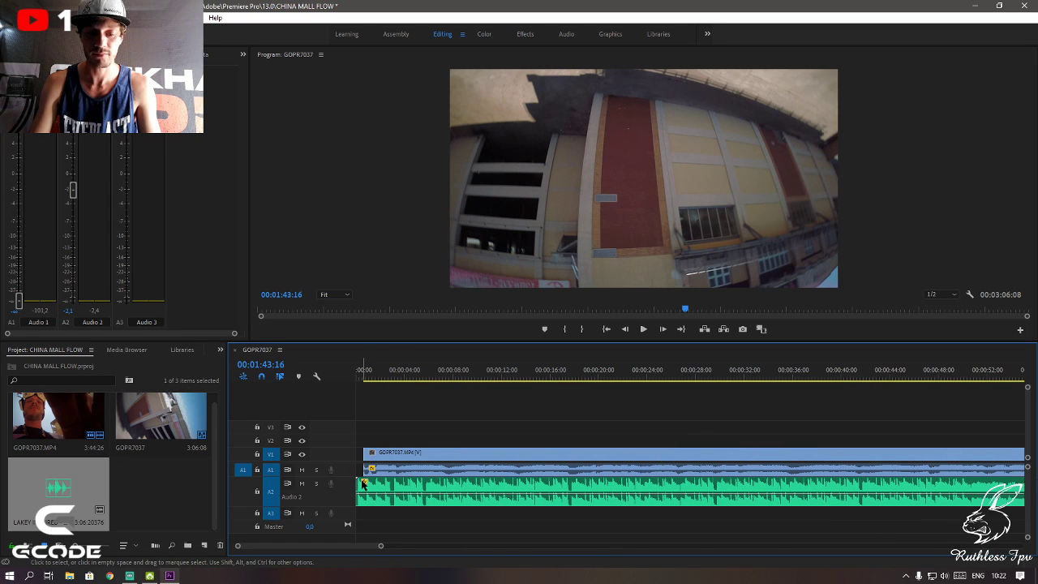
pyautogui.press('c')
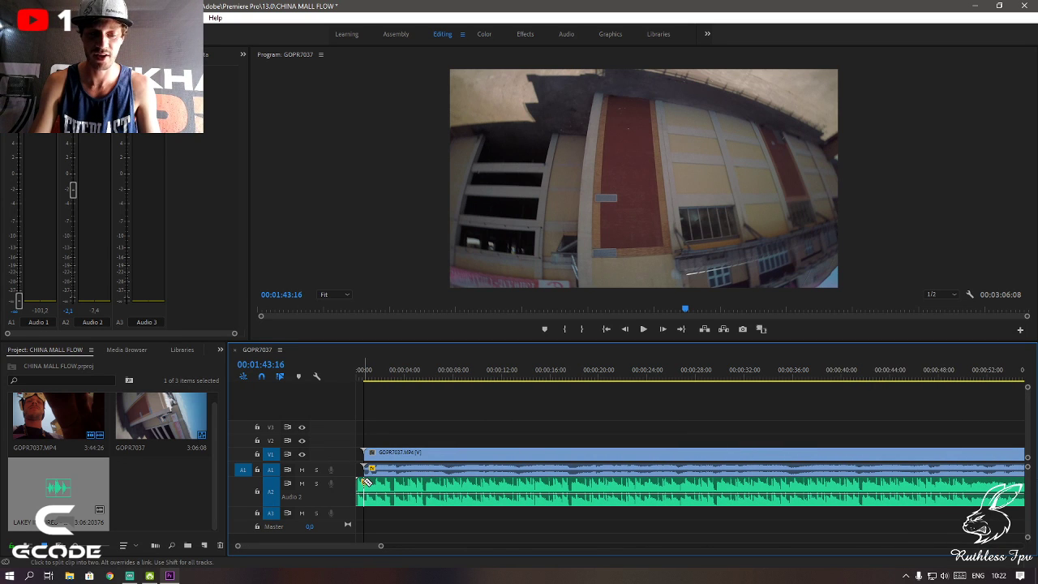
pyautogui.press('v')
pyautogui.click(361, 491)
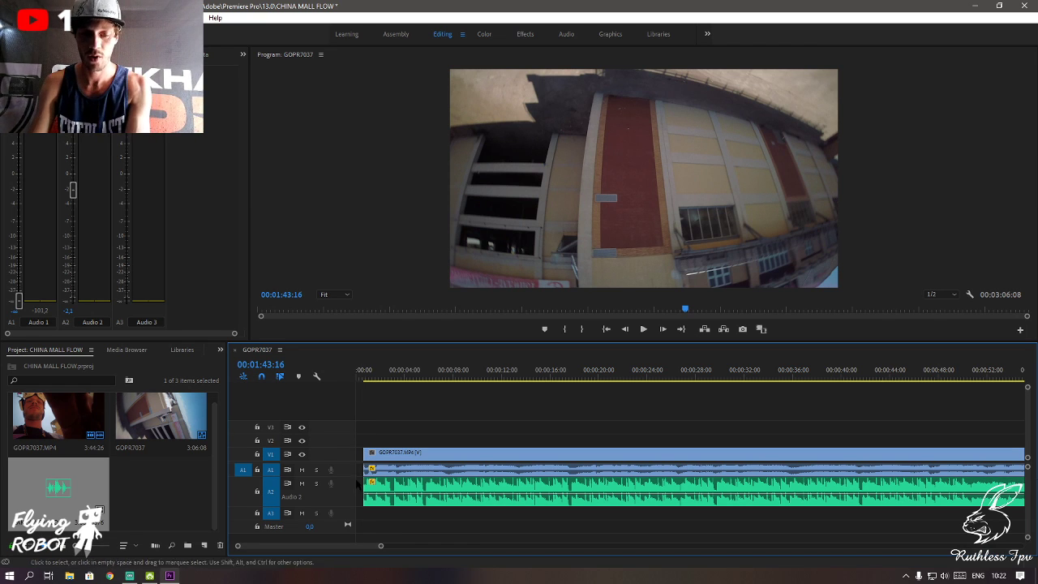
pyautogui.hotkey('shift', 'Delete')
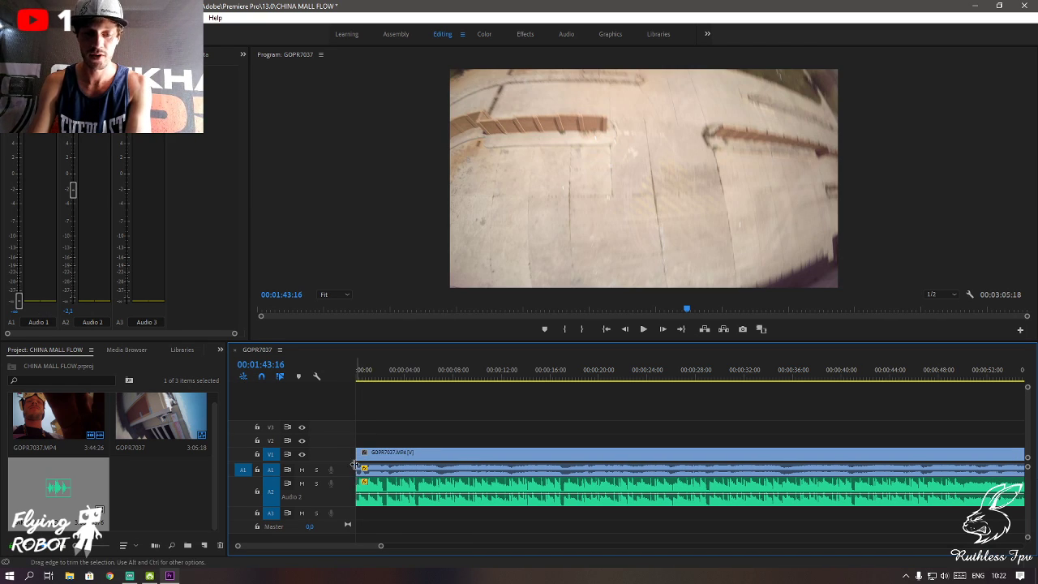
pyautogui.press('Home')
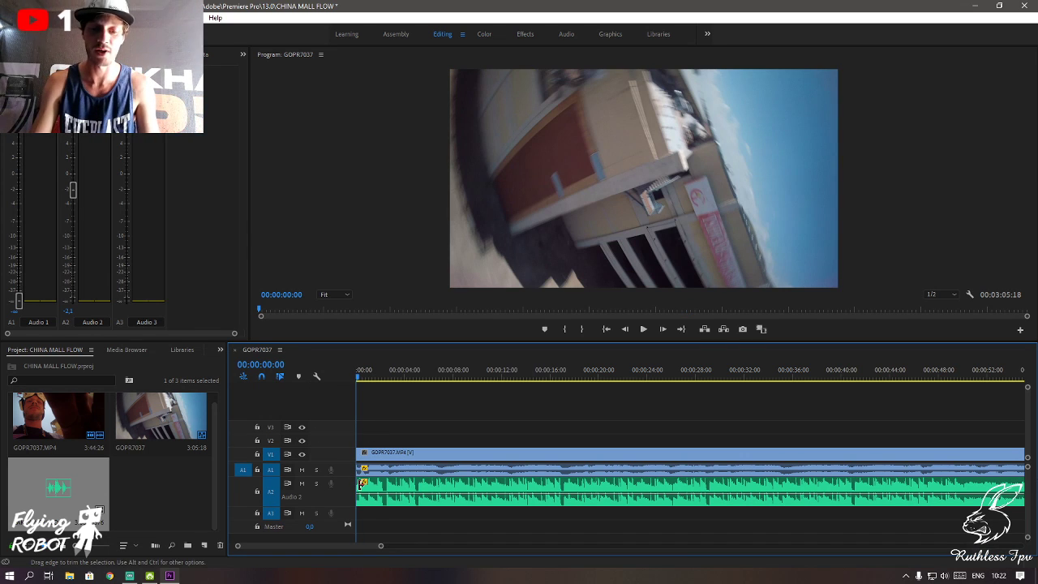
# - Apply Default Transitions at the clip starts and preview the sequence from the beginning
pyautogui.rightClick(357, 485)
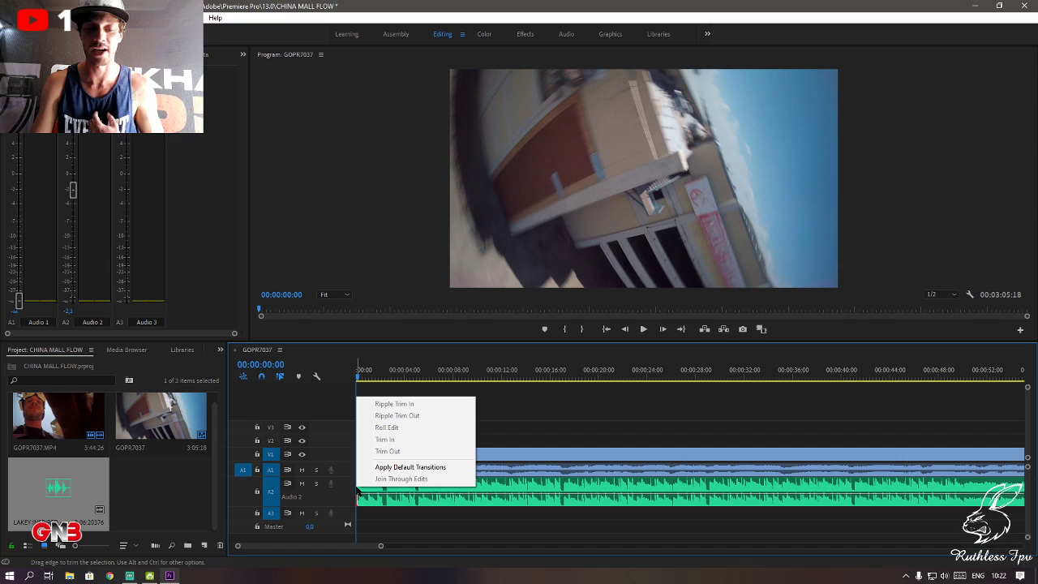
pyautogui.click(405, 468)
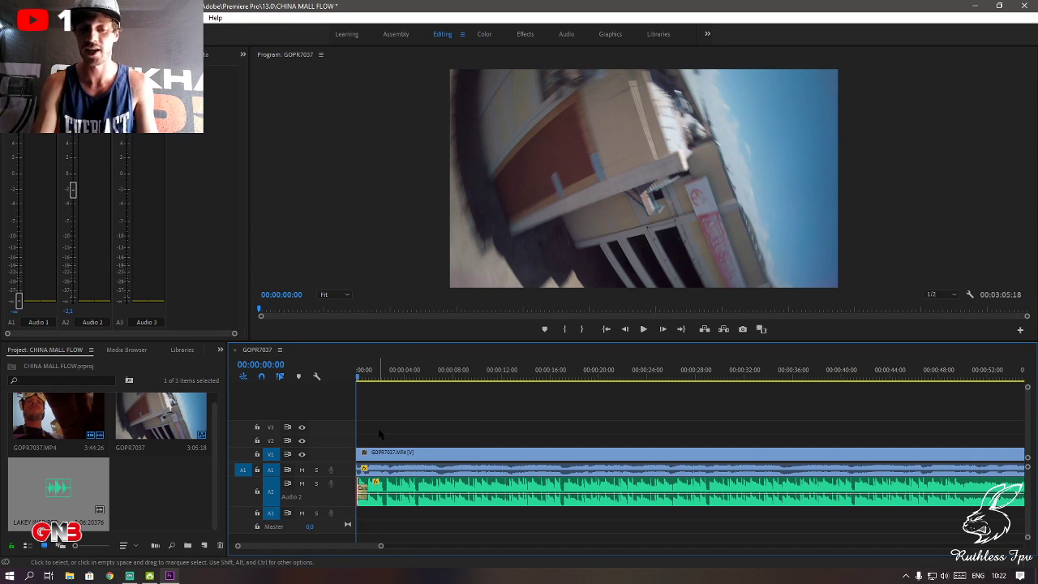
pyautogui.press('space')
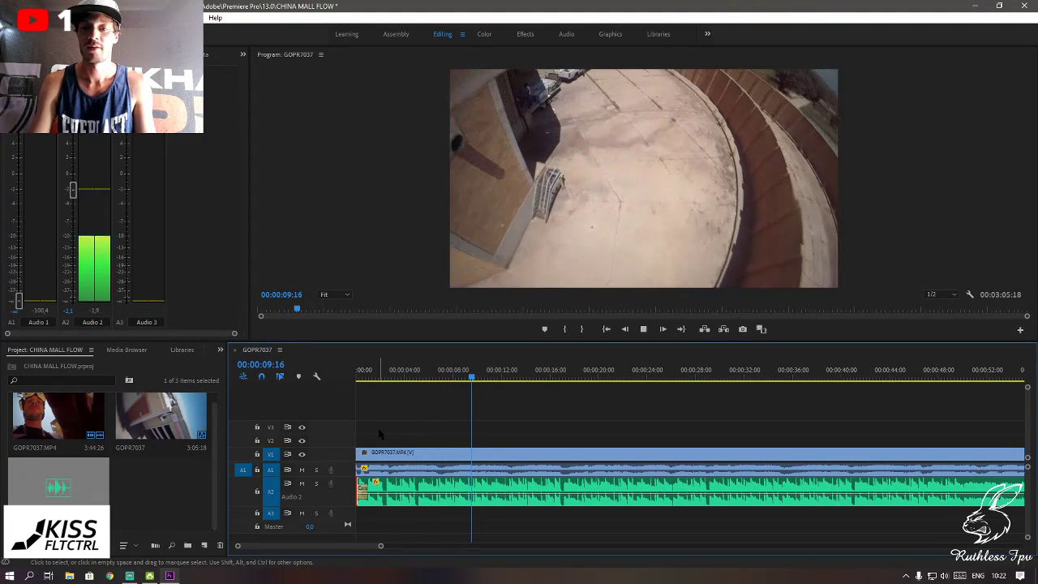
pyautogui.press('space')
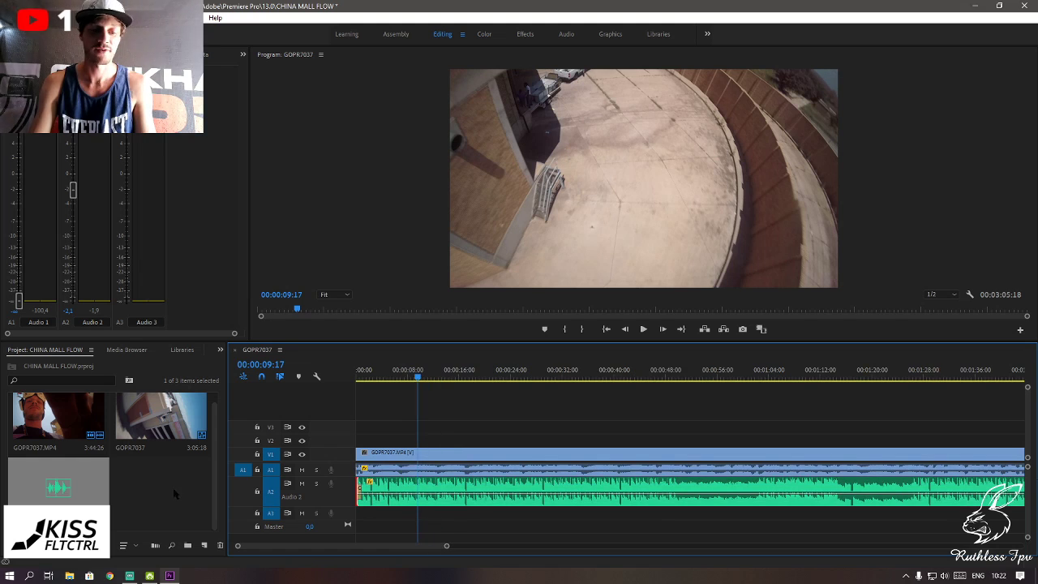
pyautogui.press('-')
pyautogui.press('-')
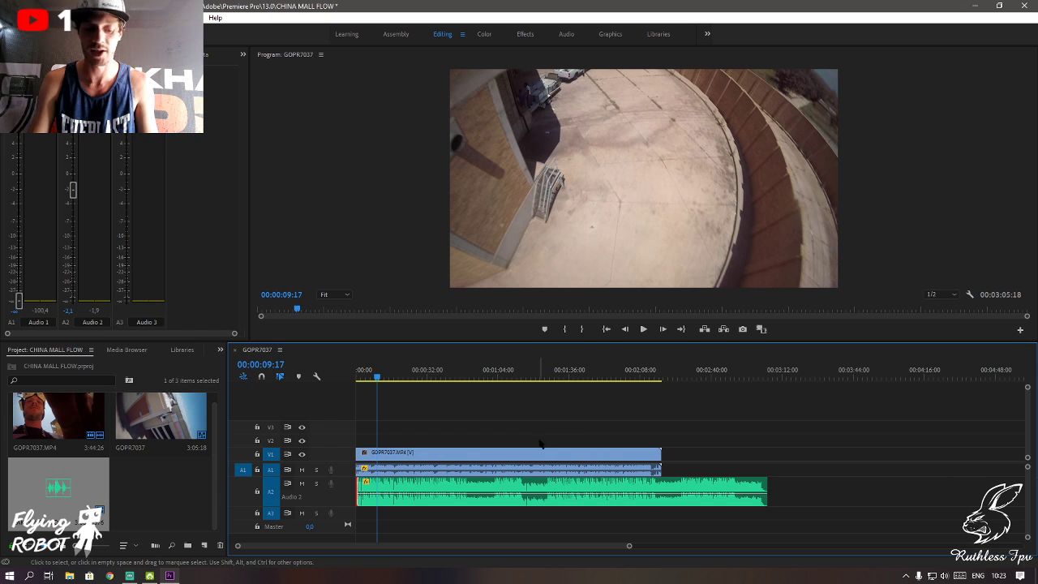
# - Cut the A2 music where the video ends and delete the leftover tail, making the sequence 2:19:22
pyautogui.press('c')
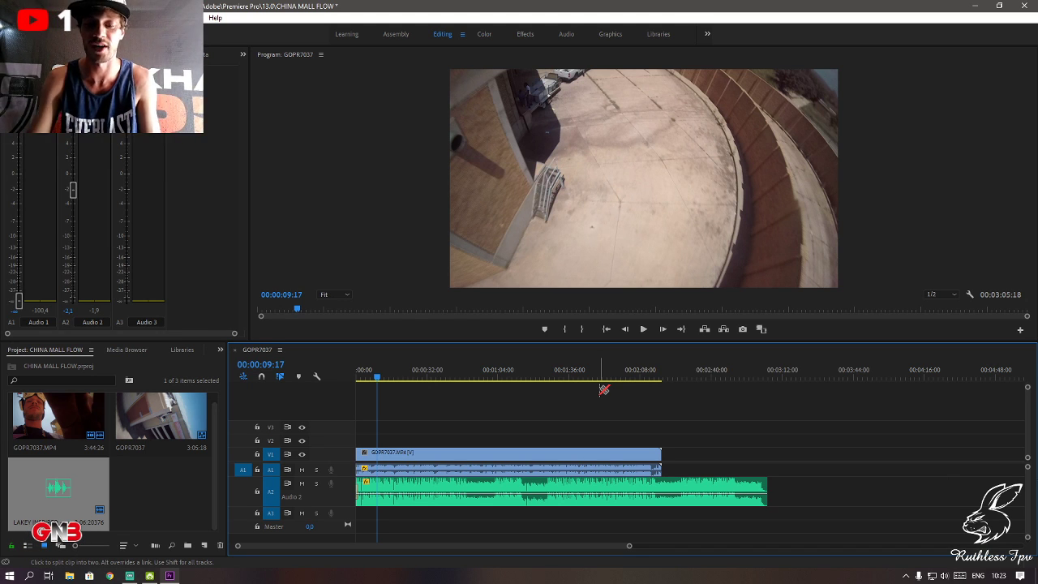
pyautogui.click(665, 492)
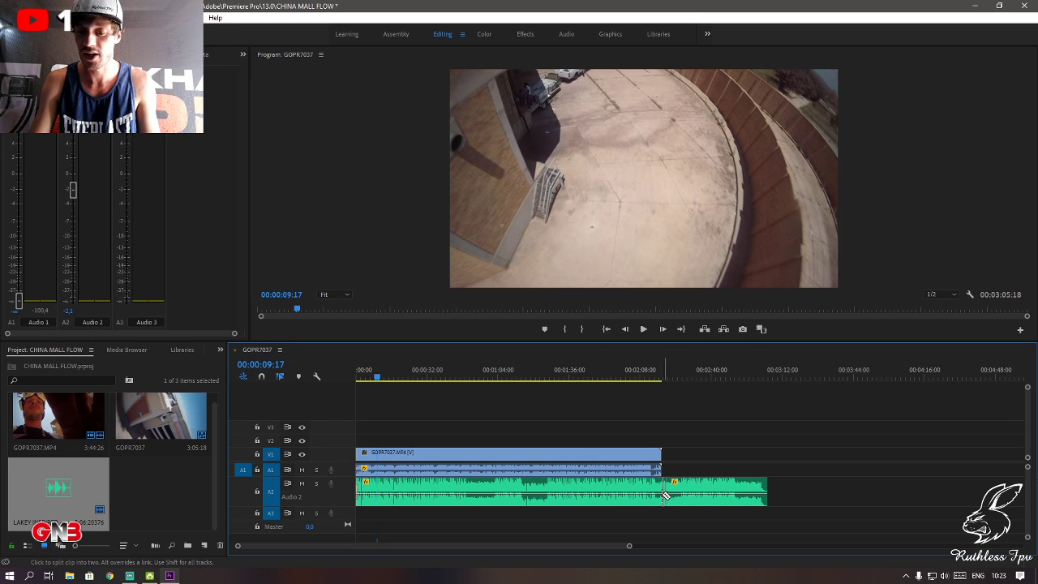
pyautogui.press('v')
pyautogui.click(699, 493)
pyautogui.press('Delete')
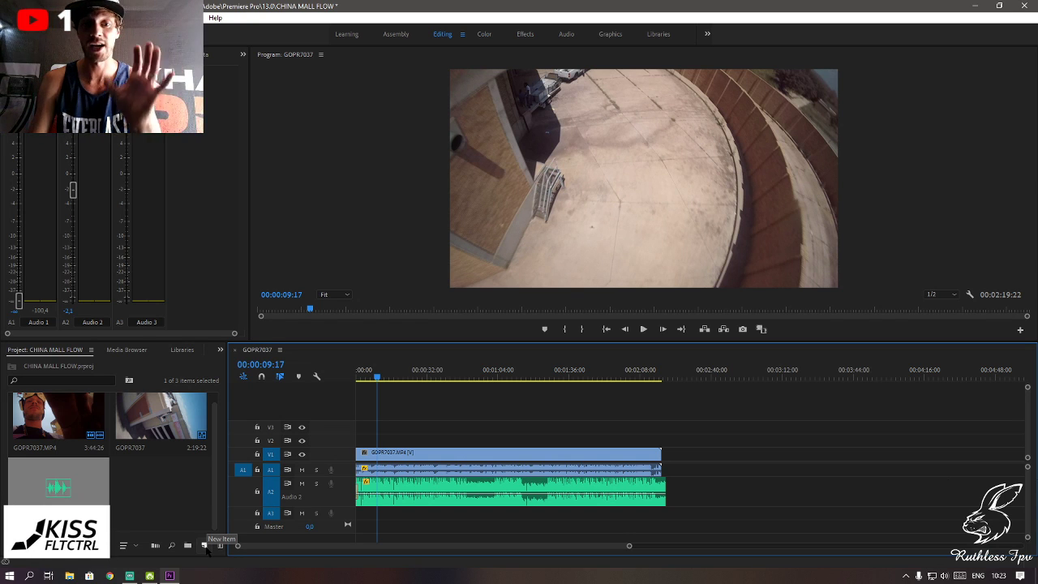
pyautogui.click(408, 454)
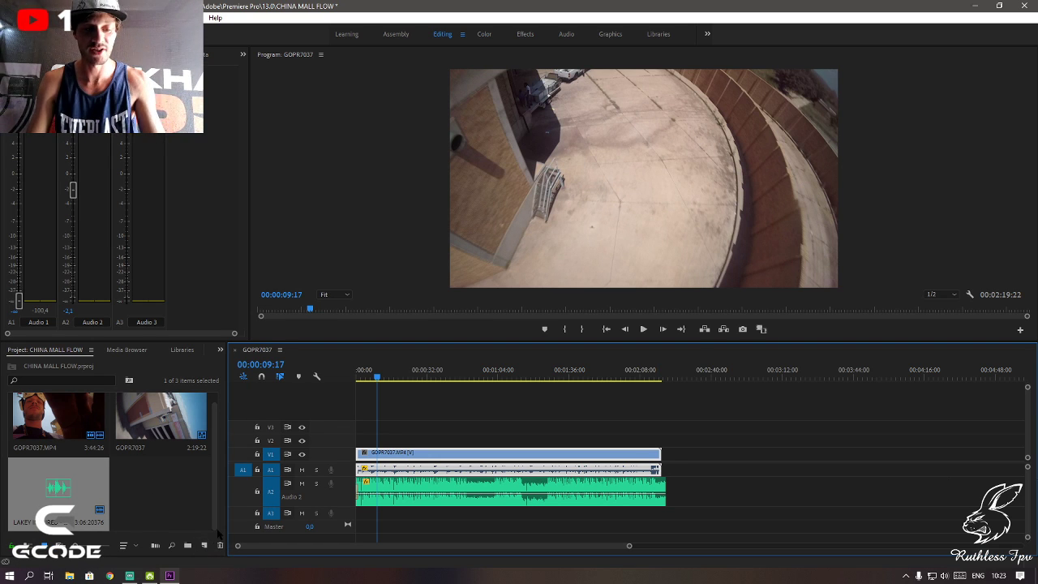
# - Create a new 1920×1080, 30.00 fps Adjustment Layer in the project bin
pyautogui.moveTo(227, 521); pyautogui.dragTo(178, 522)
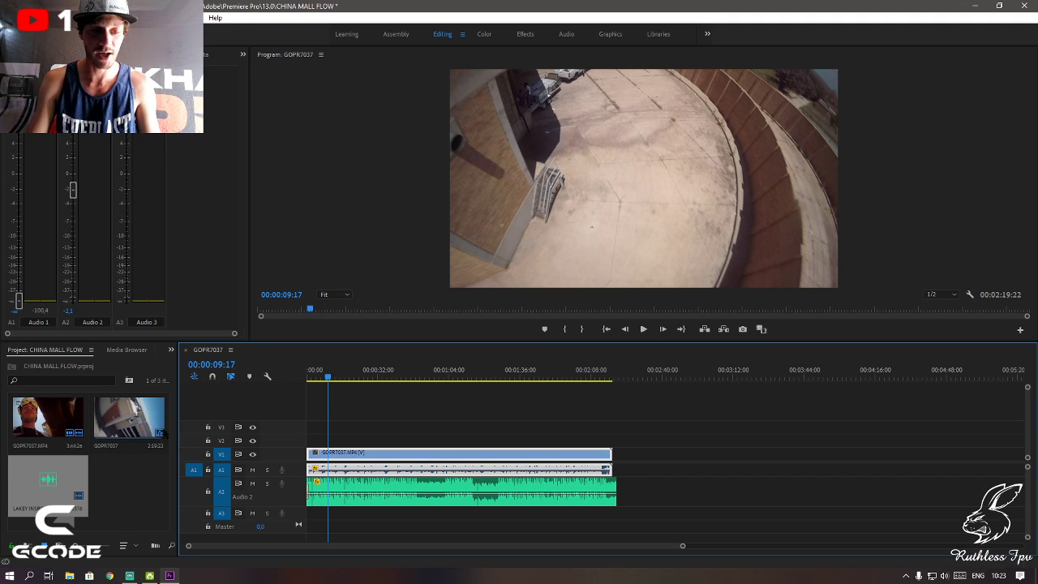
pyautogui.moveTo(178, 415); pyautogui.dragTo(221, 415)
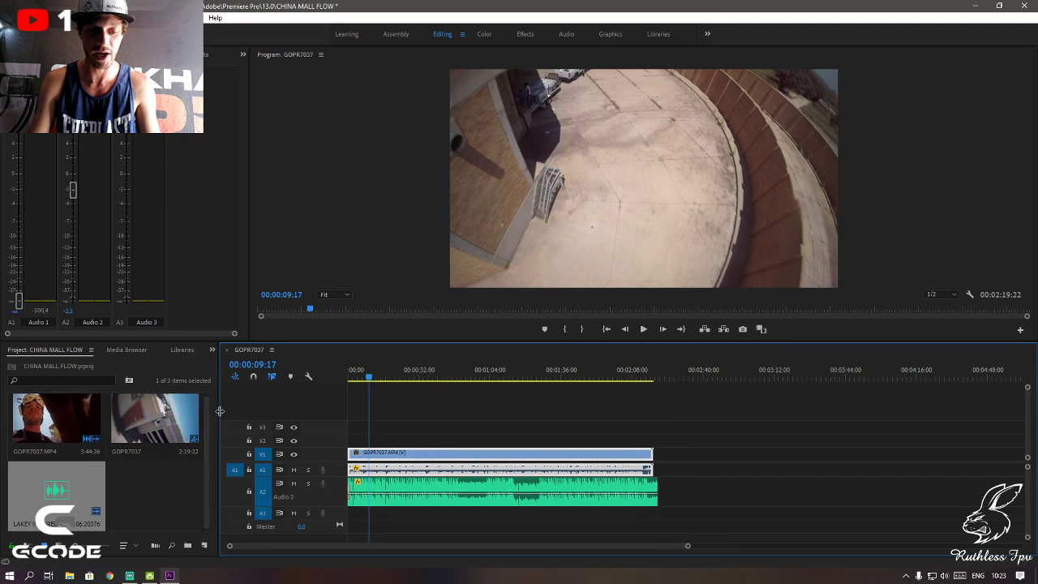
pyautogui.click(205, 545)
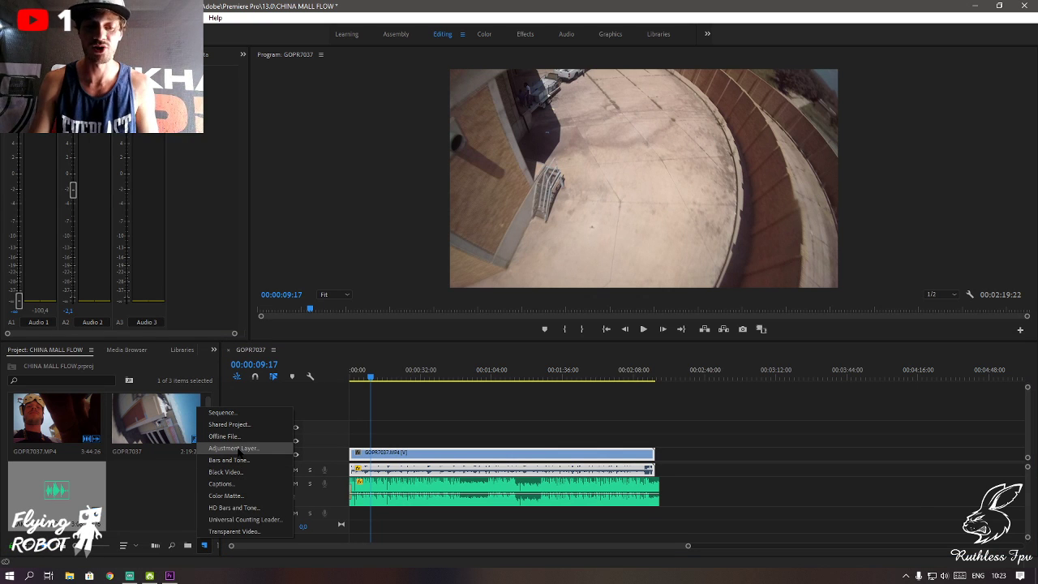
pyautogui.click(232, 448)
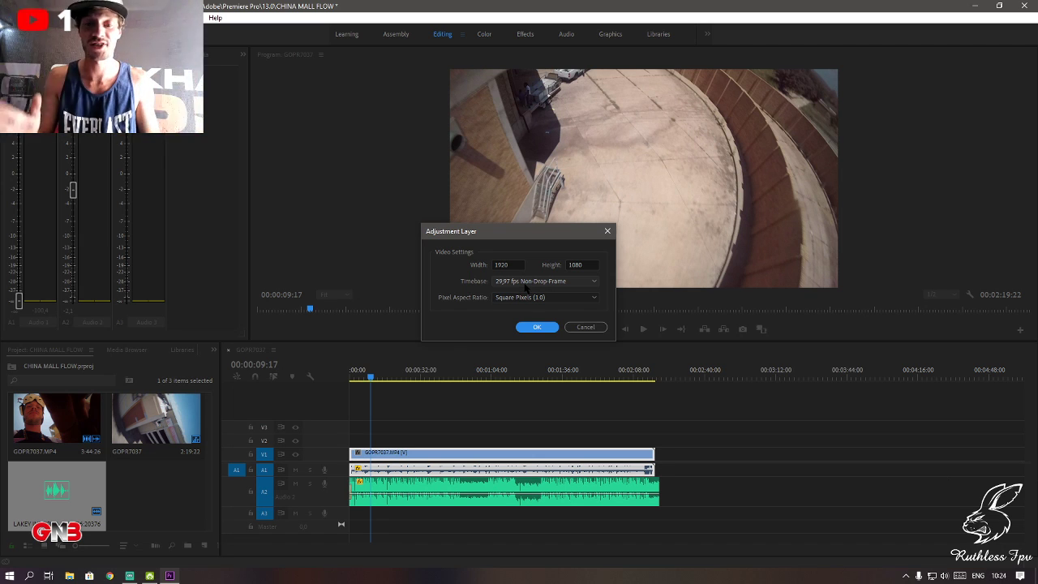
pyautogui.click(525, 284)
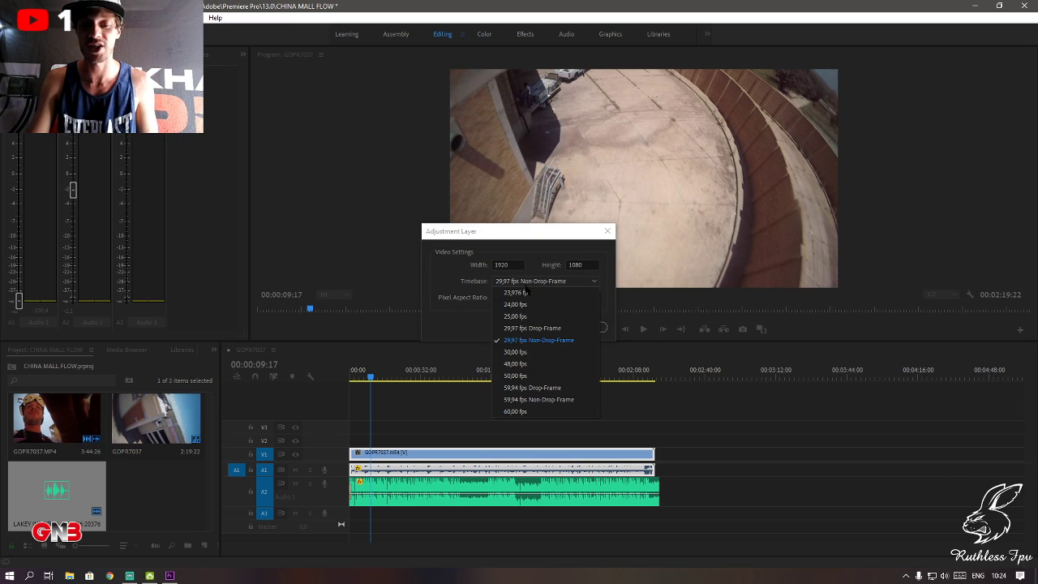
pyautogui.click(535, 352)
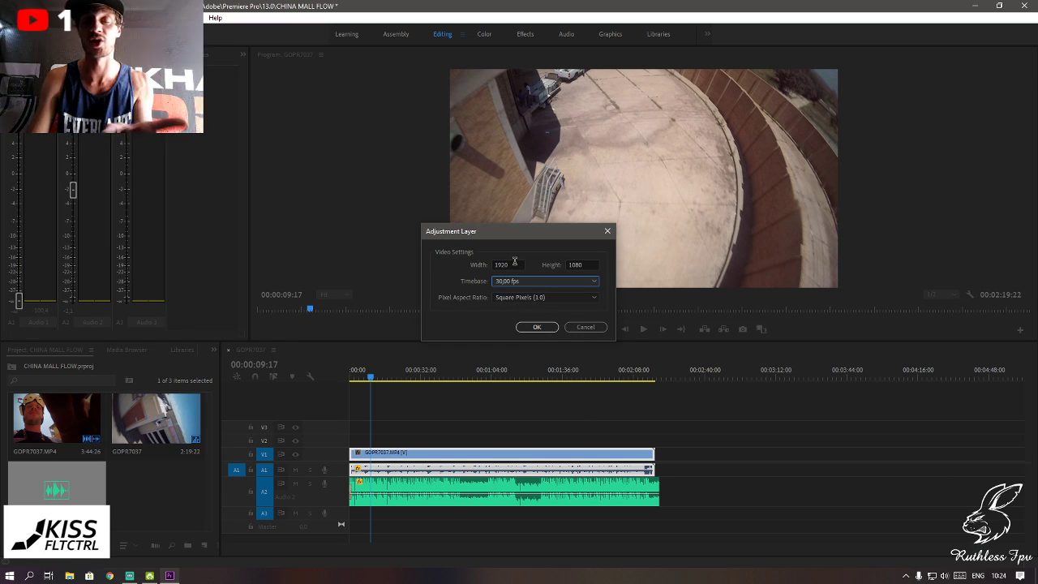
pyautogui.click(536, 327)
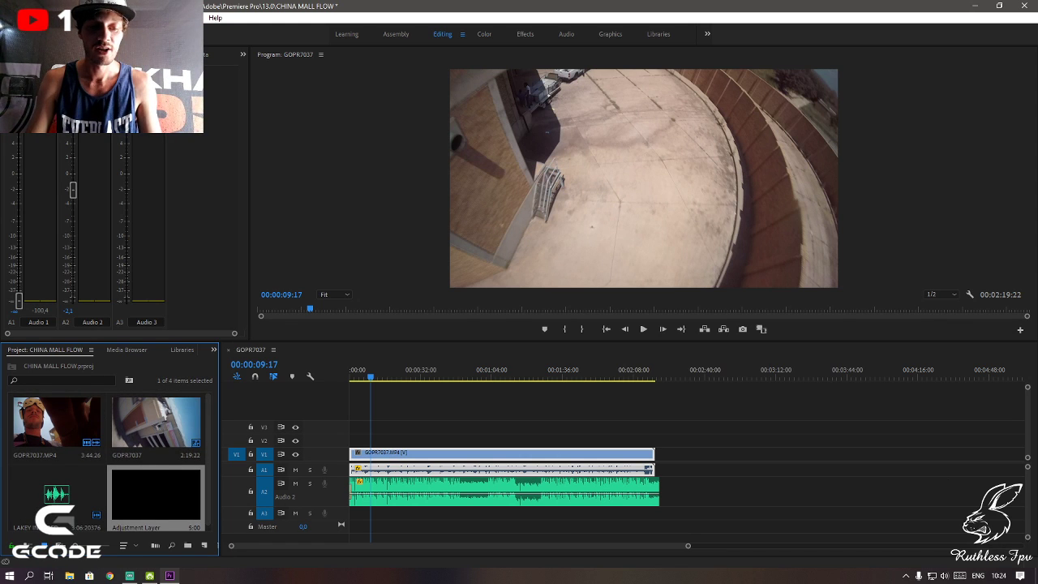
# - Place the Adjustment Layer on V2 and snap its end to the clip's end at 00:02:19:22
pyautogui.moveTo(154, 491); pyautogui.dragTo(654, 442)
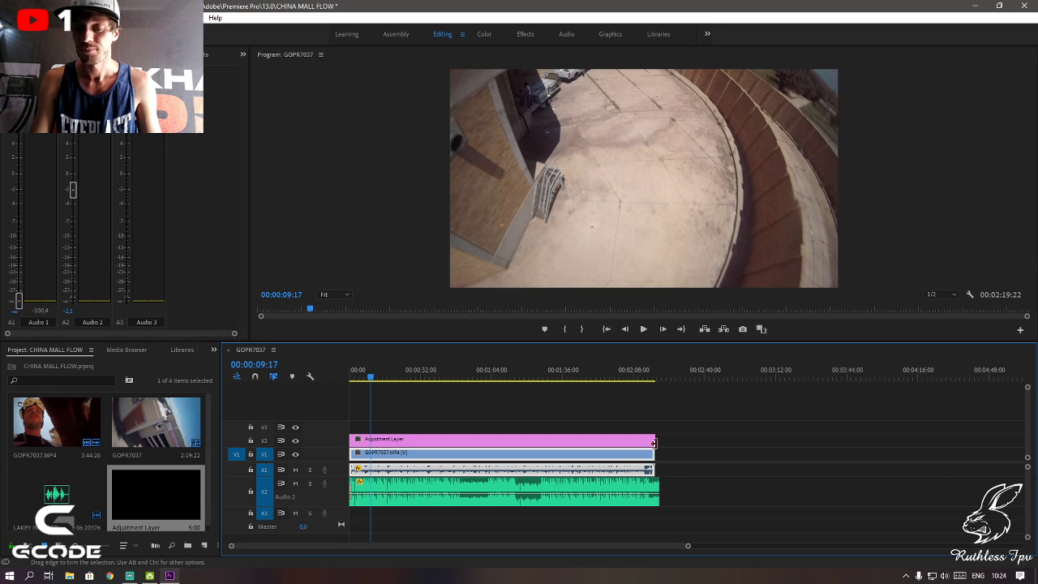
pyautogui.click(254, 377)
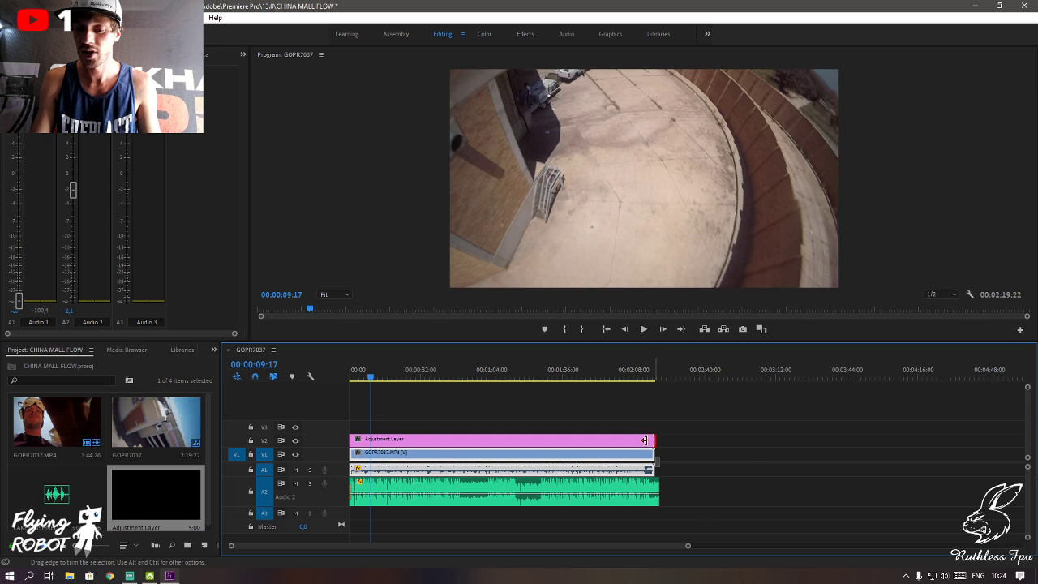
pyautogui.moveTo(645, 441)
pyautogui.mouseDown()
pyautogui.moveTo(614, 440)
pyautogui.moveTo(703, 439)
pyautogui.moveTo(641, 437)
pyautogui.moveTo(650, 437)
pyautogui.mouseUp()
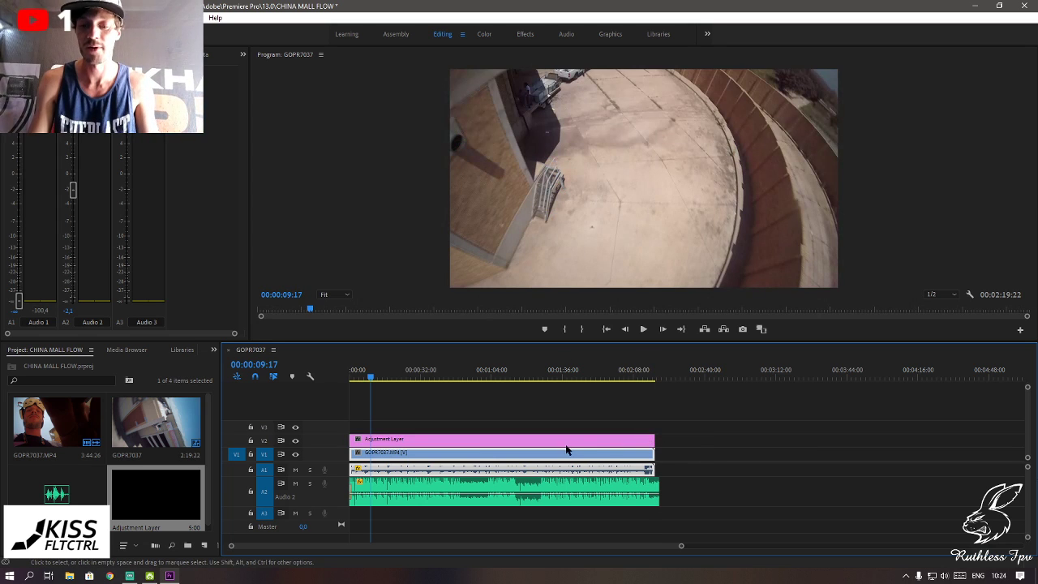
pyautogui.click(472, 441)
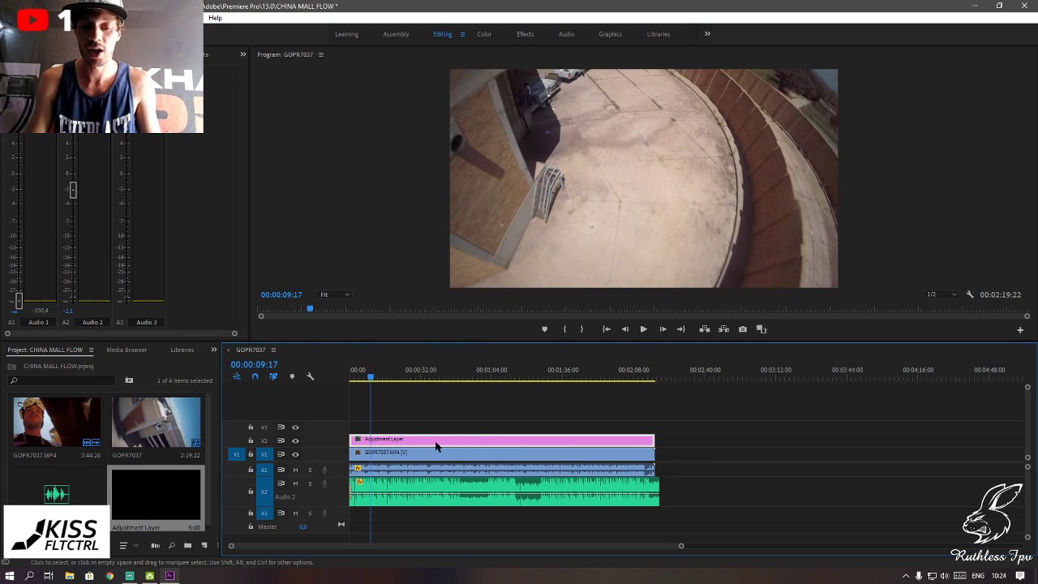
# - Switch to the Color workspace and inspect the adjustment layer's Lumetri Basic Correction and Creative sections
pyautogui.click(485, 34)
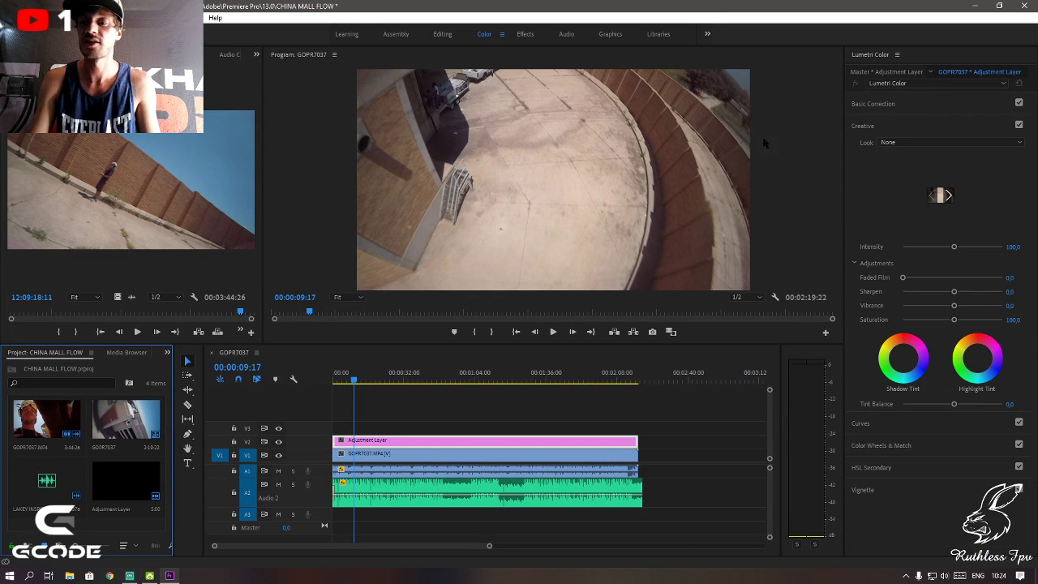
pyautogui.click(880, 129)
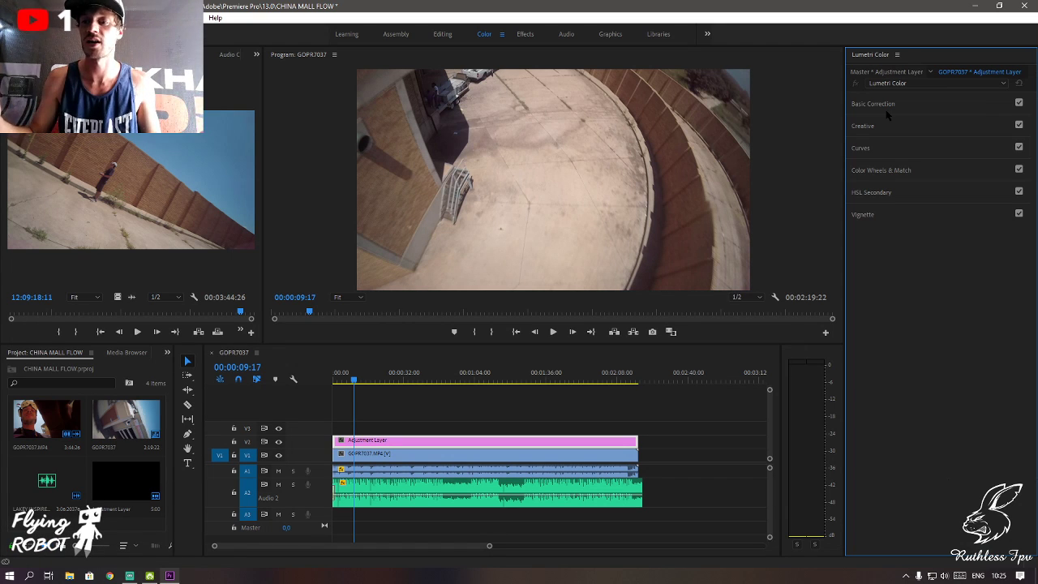
pyautogui.click(889, 110)
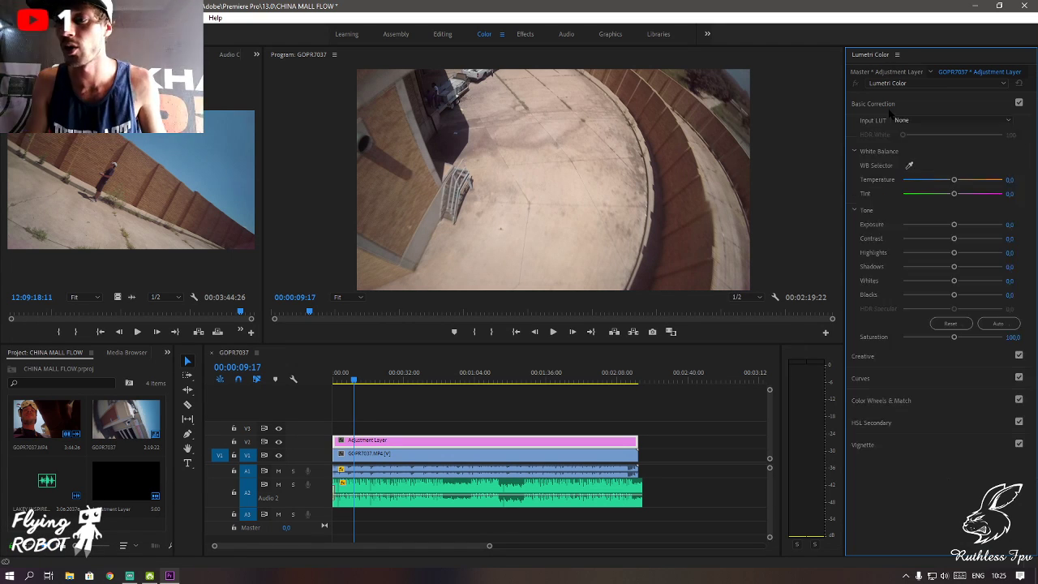
pyautogui.click(896, 105)
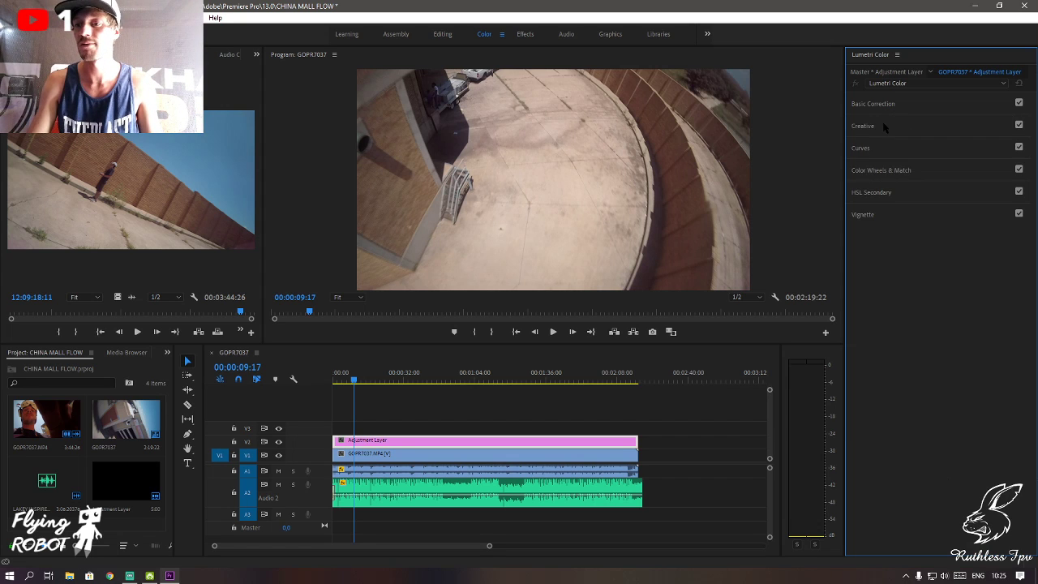
pyautogui.click(933, 107)
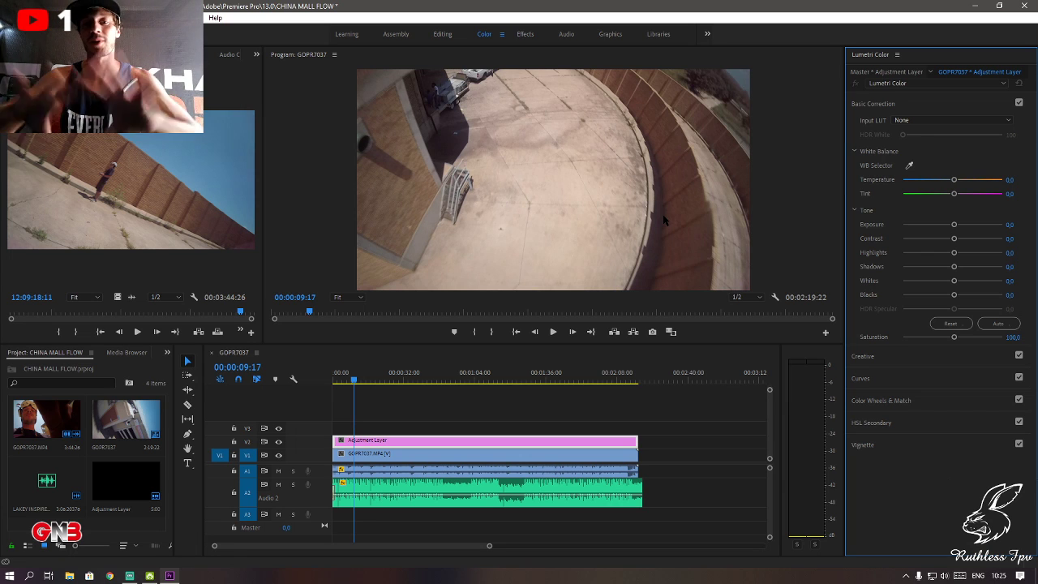
pyautogui.click(883, 105)
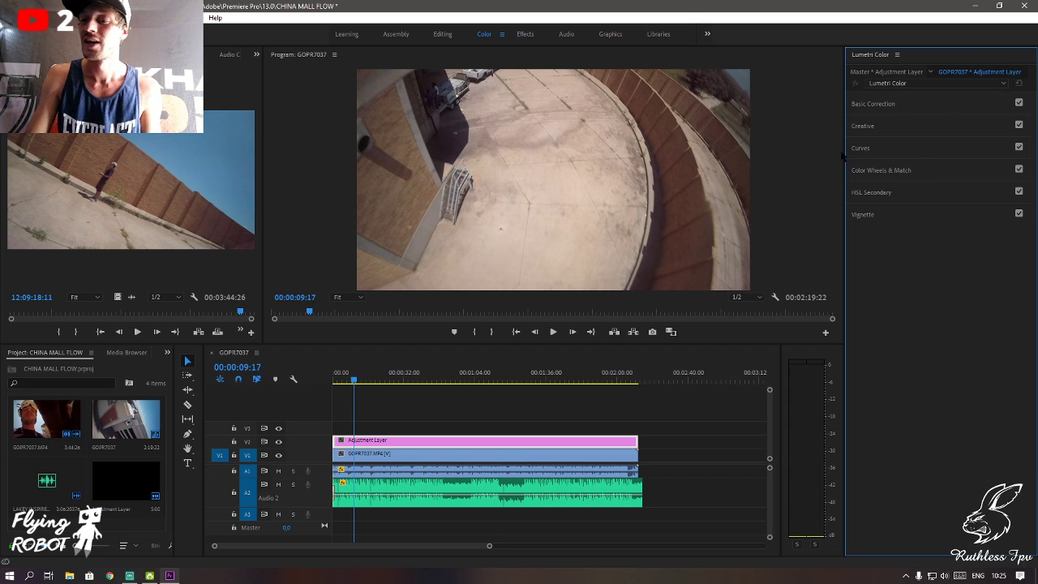
pyautogui.click(887, 128)
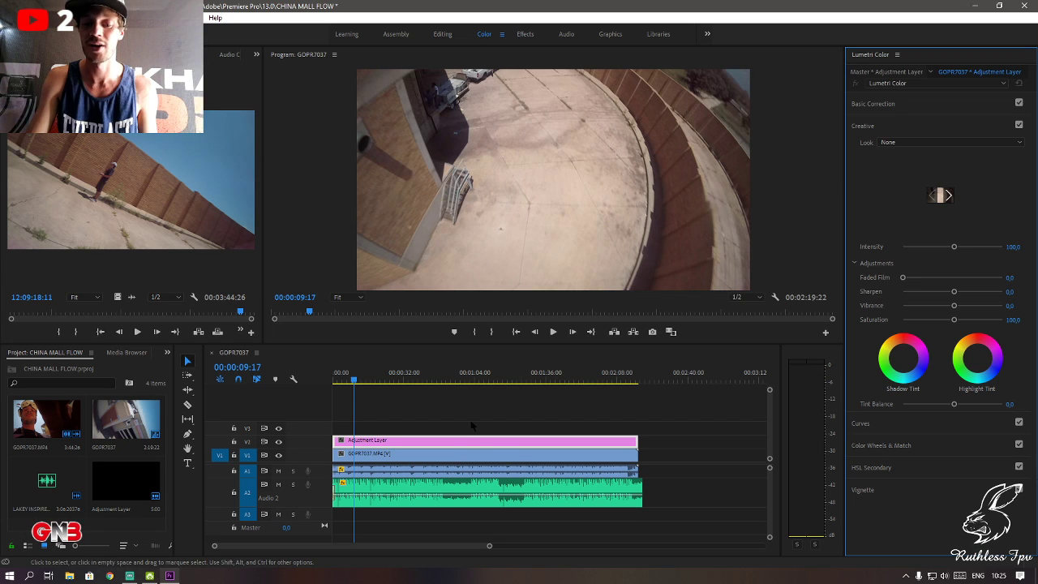
# - Select the adjustment layer and preview Creative looks such as CineSpace2383sRGB6bit
pyautogui.click(463, 446)
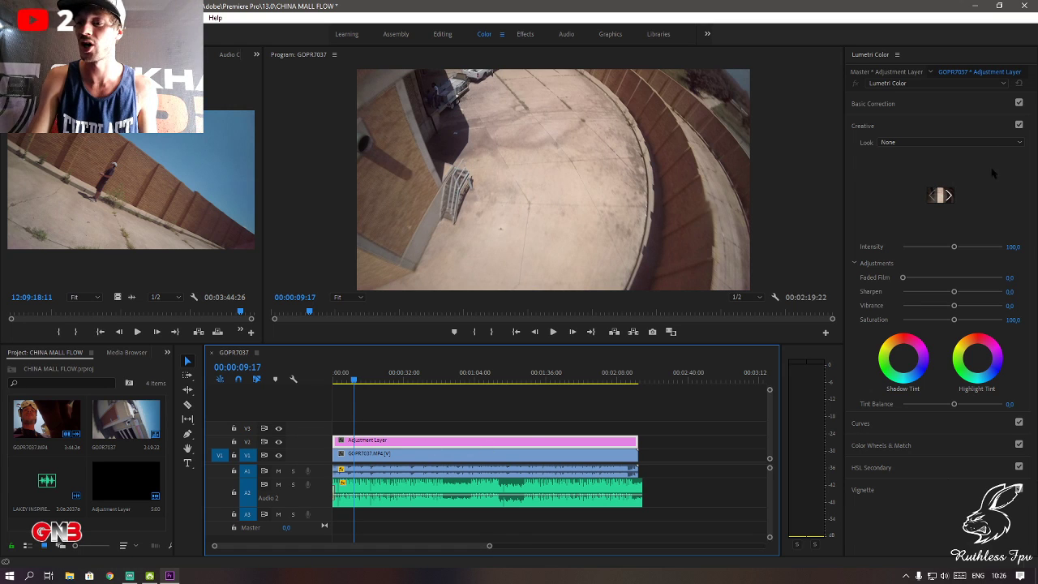
pyautogui.click(949, 203)
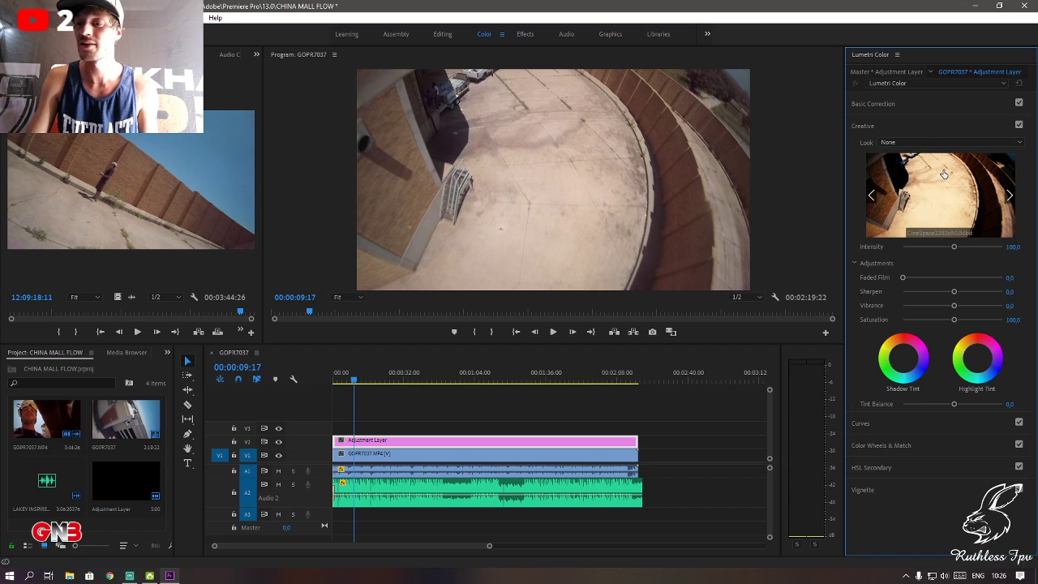
pyautogui.click(939, 215)
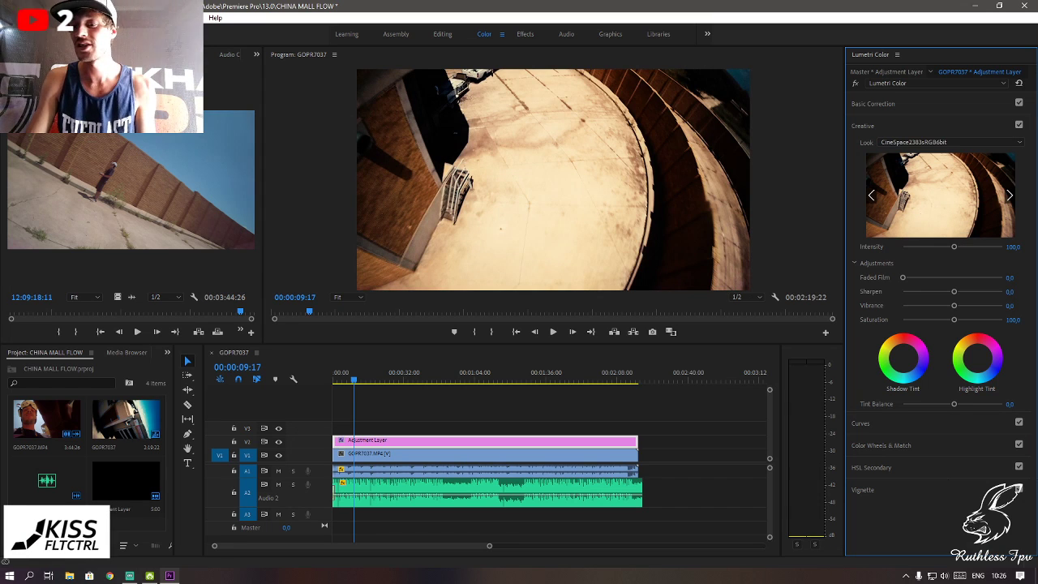
pyautogui.click(1010, 195)
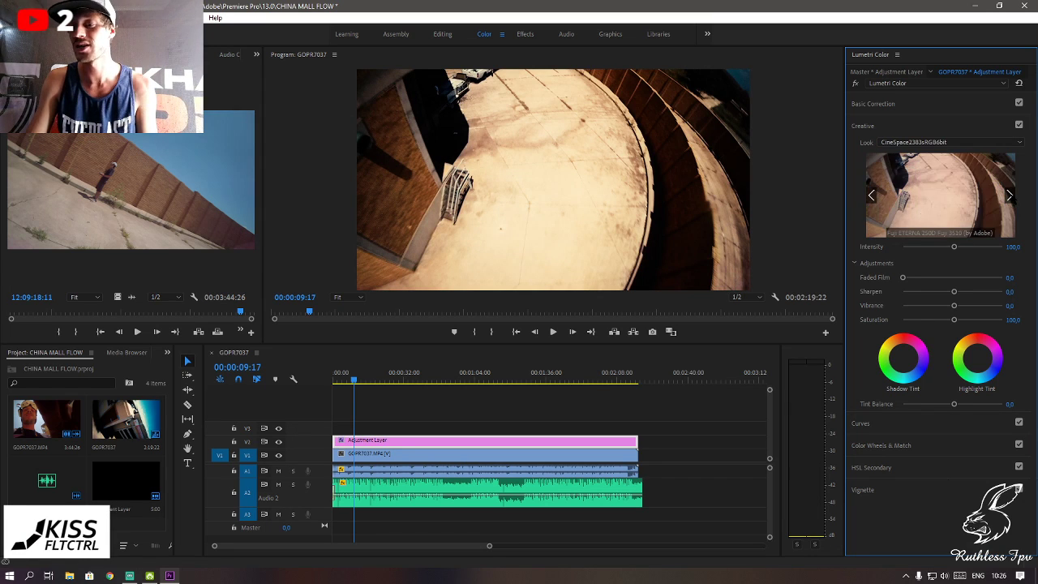
pyautogui.click(1010, 196)
# - Choose SL GOLD RUSH LDR from the Look dropdown, then collapse the Creative section
pyautogui.click(1001, 143)
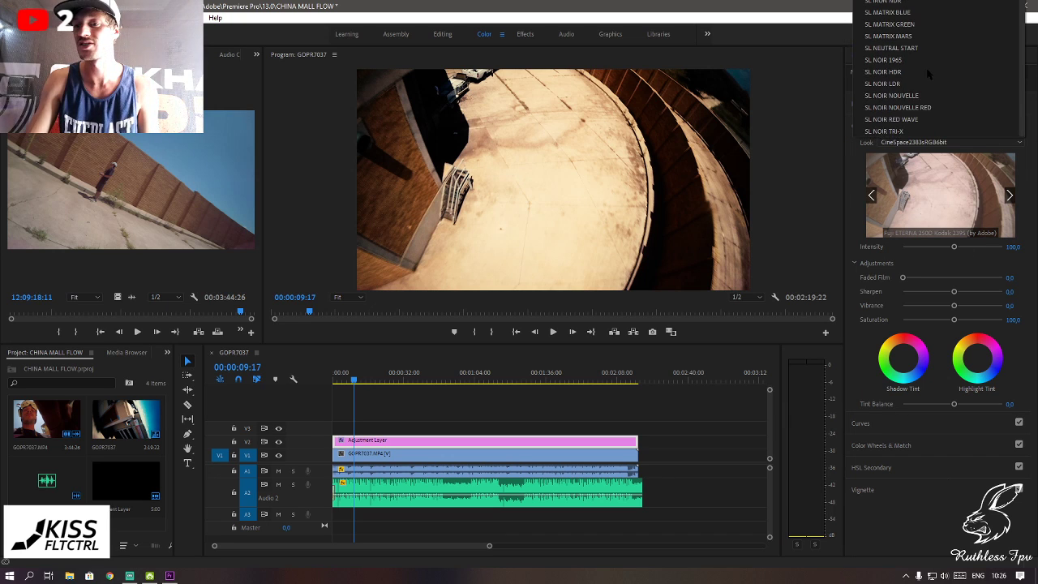
pyautogui.scroll(1, 933, 55)
pyautogui.click(910, 30)
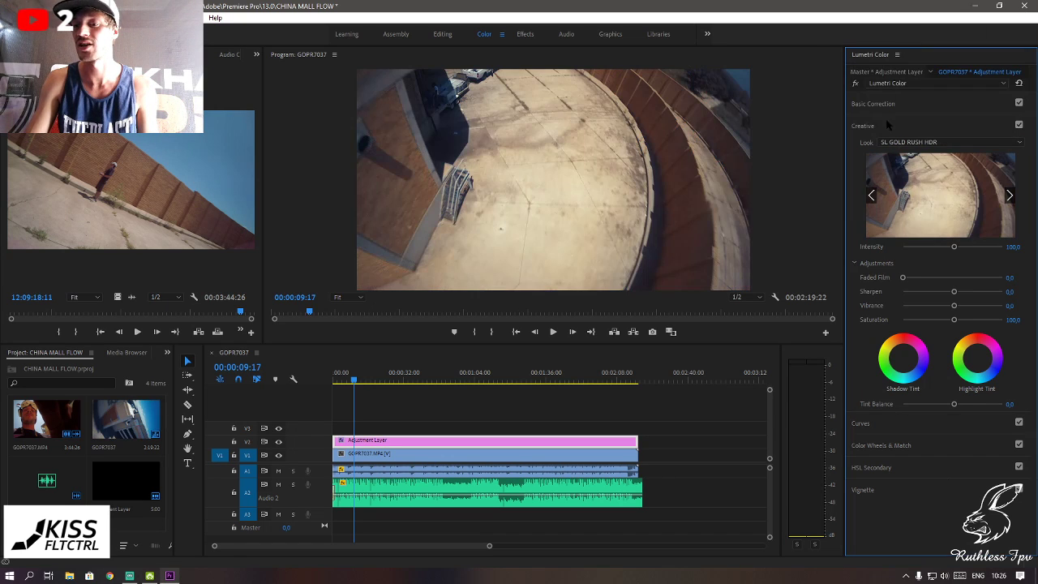
pyautogui.click(941, 198)
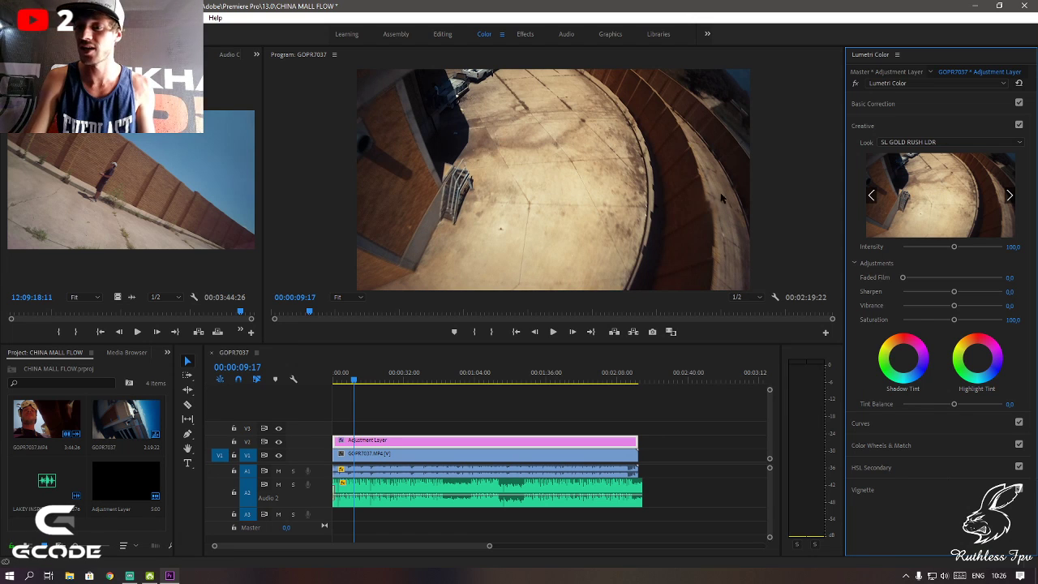
pyautogui.click(913, 123)
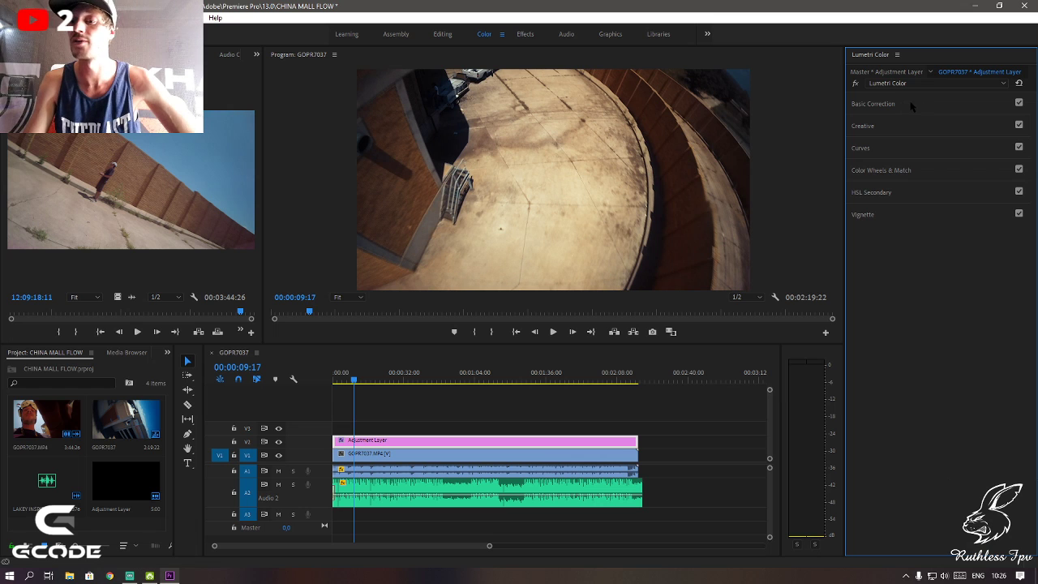
pyautogui.click(912, 106)
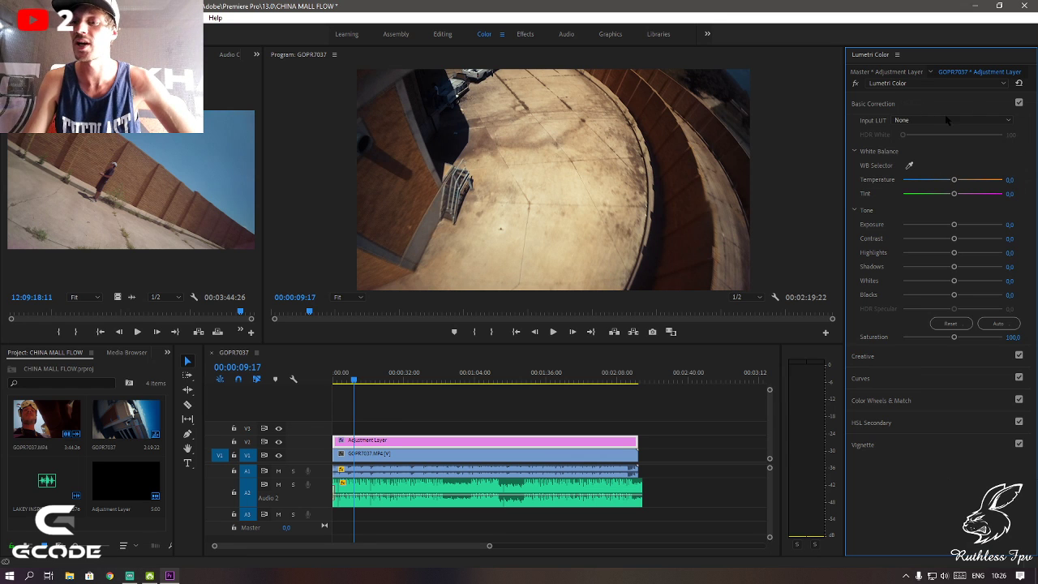
pyautogui.moveTo(954, 224)
pyautogui.mouseDown()
pyautogui.moveTo(906, 225)
pyautogui.moveTo(985, 224)
pyautogui.moveTo(953, 225)
pyautogui.moveTo(974, 224)
pyautogui.moveTo(975, 238)
pyautogui.moveTo(941, 239)
pyautogui.moveTo(958, 238)
pyautogui.mouseUp()
pyautogui.doubleClick(969, 226)
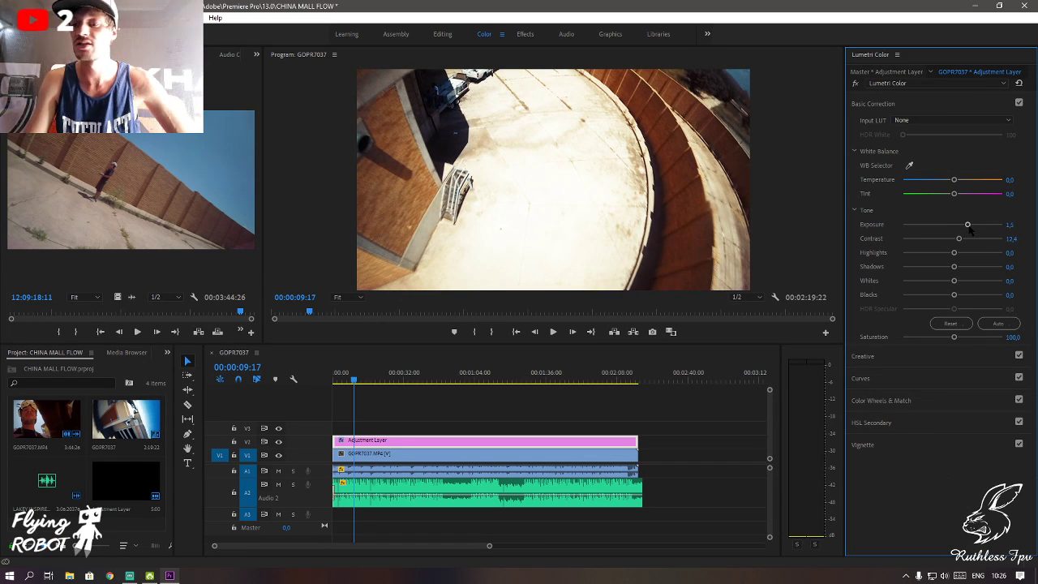
pyautogui.doubleClick(959, 239)
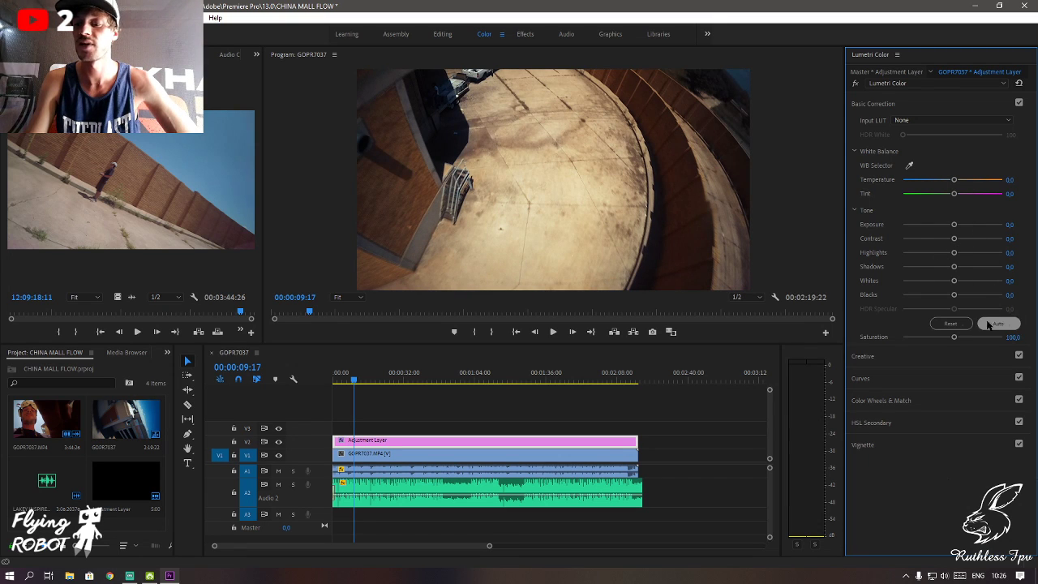
pyautogui.click(873, 104)
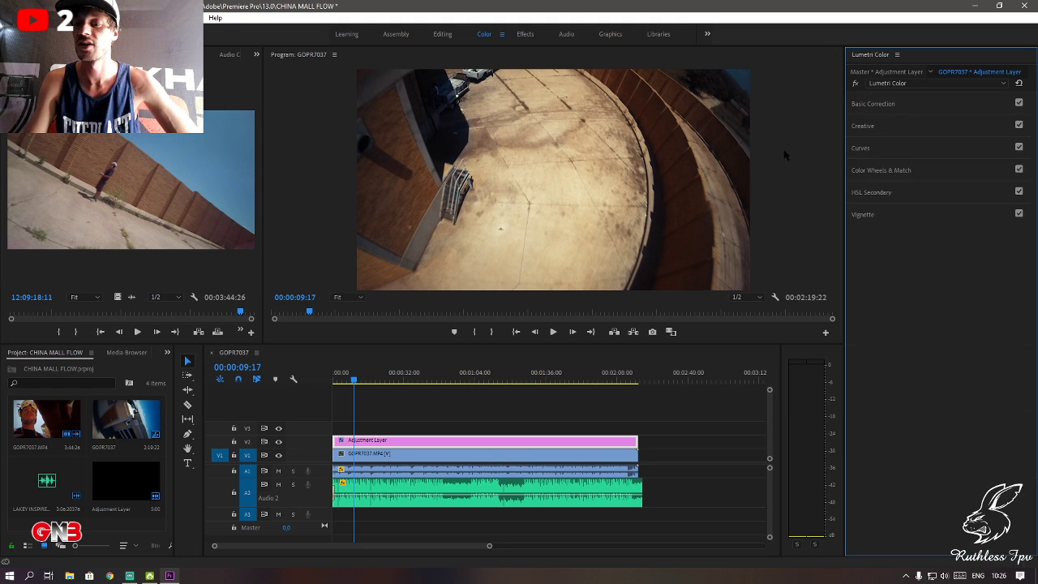
pyautogui.click(921, 125)
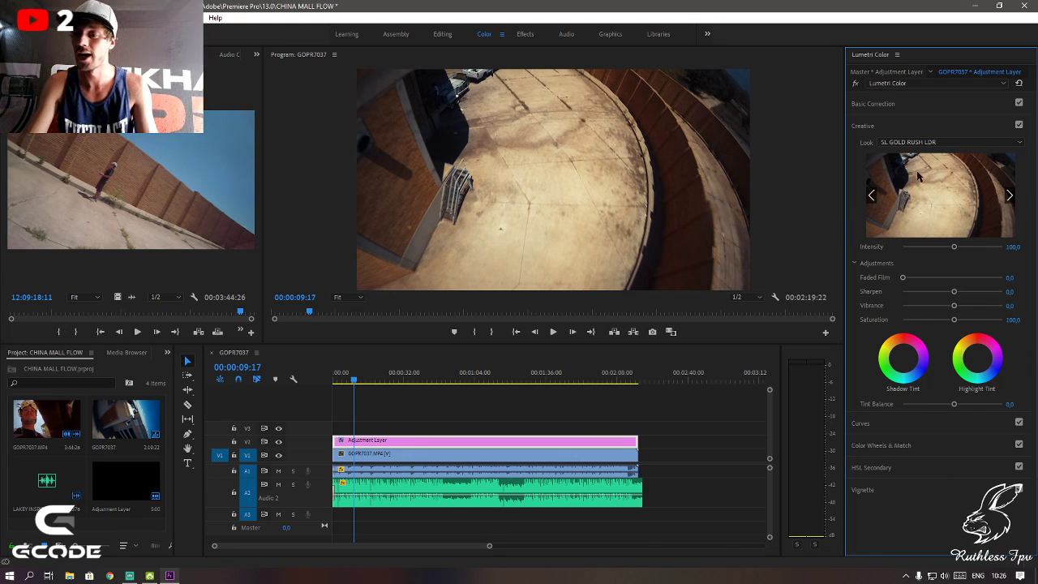
# - Play back the graded GOPR7037 sequence, check the V1 clip, then reselect the Adjustment Layer
pyautogui.press('space')
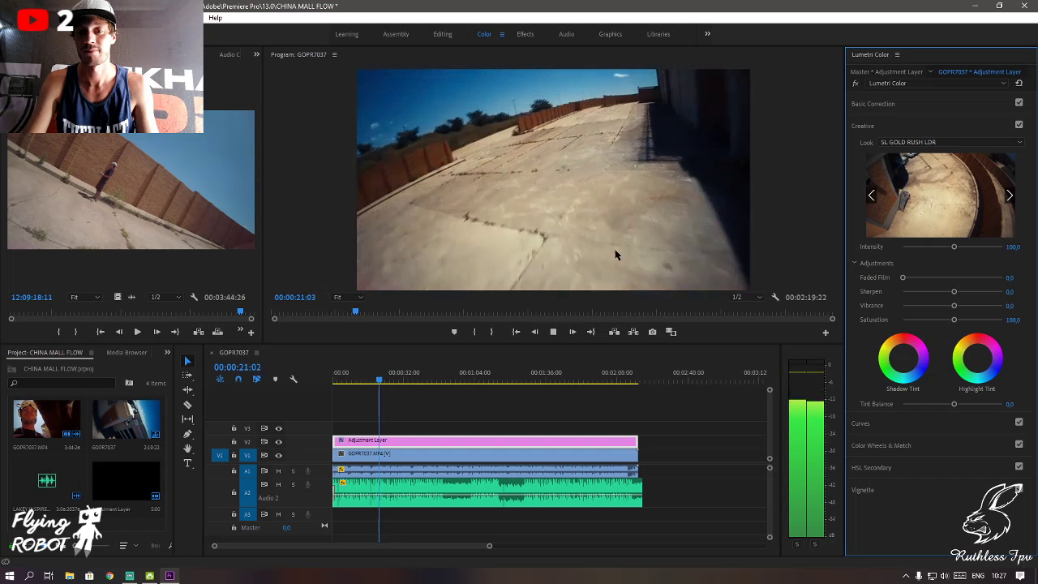
pyautogui.click(553, 332)
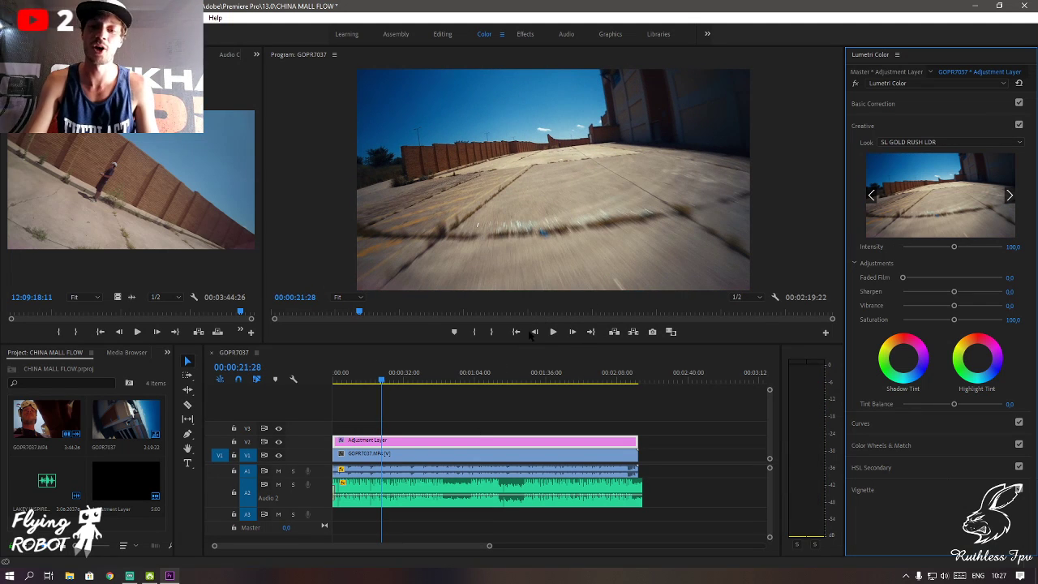
pyautogui.click(412, 462)
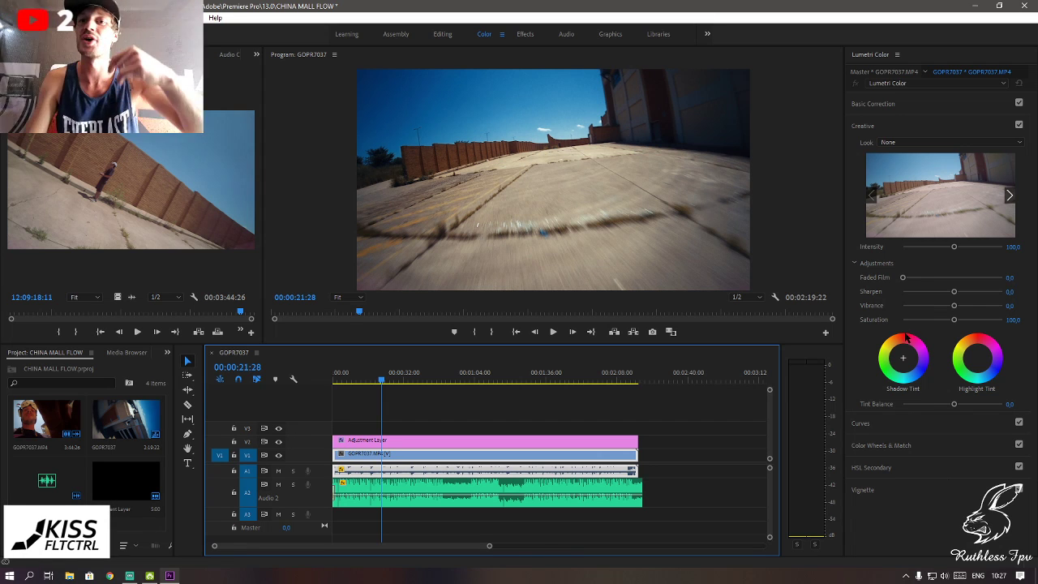
pyautogui.click(862, 126)
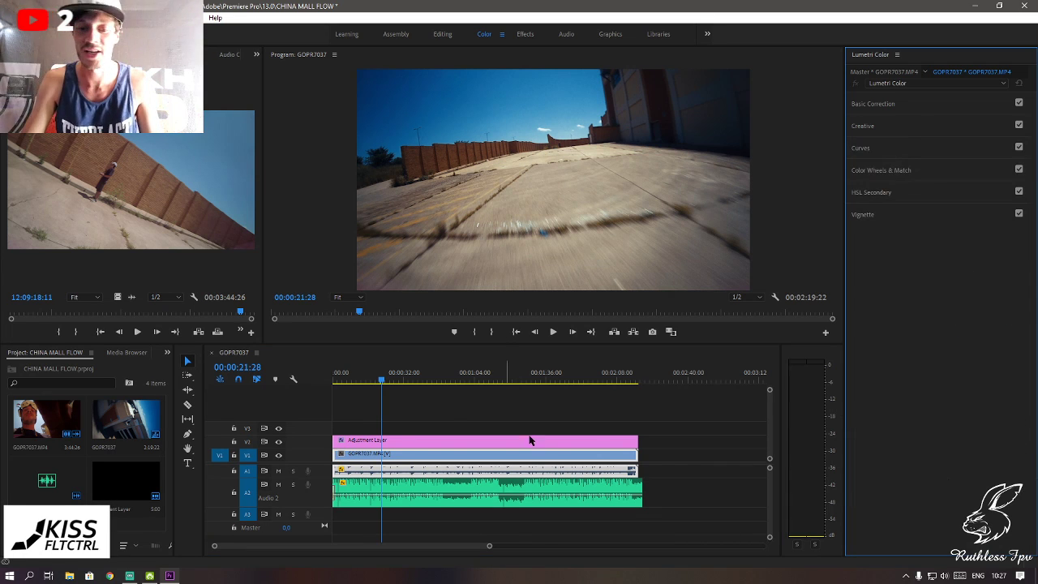
pyautogui.click(372, 438)
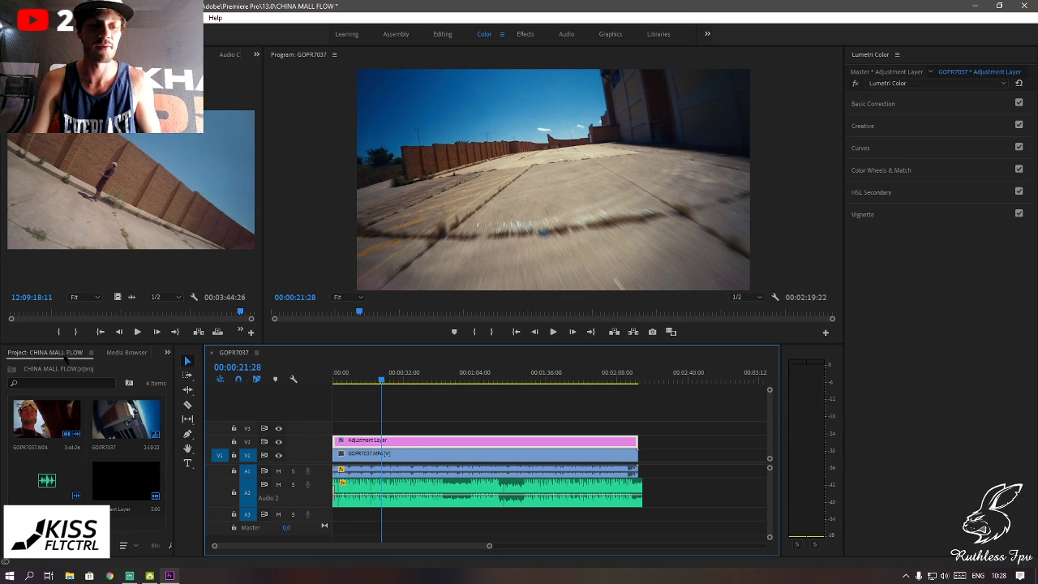
# - Select the Adjustment Layer clip and bring up the Effects panel
pyautogui.scroll(-1, 59, 357)
pyautogui.scroll(-4, 60, 357)
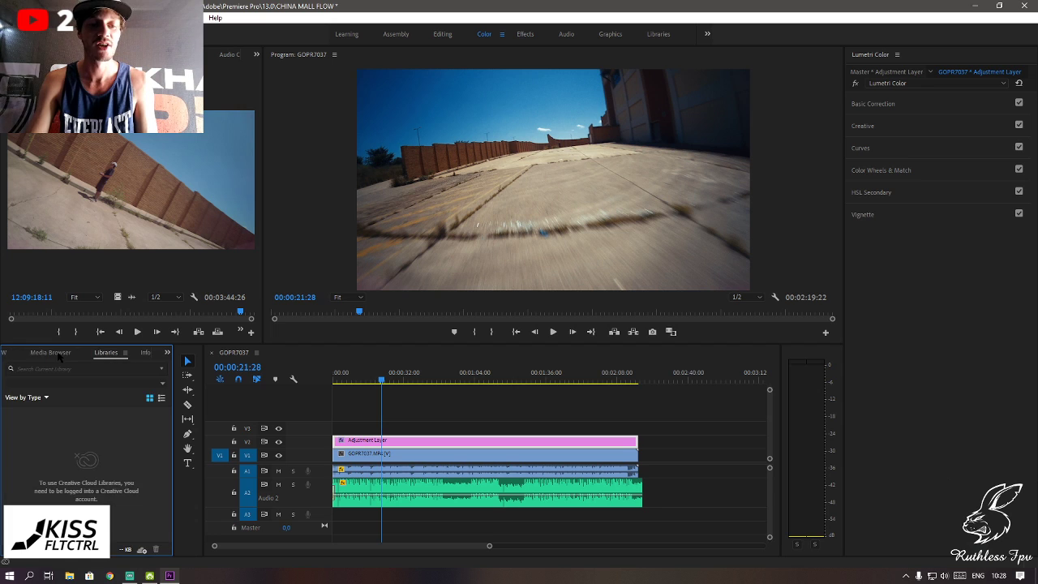
pyautogui.scroll(2, 65, 358)
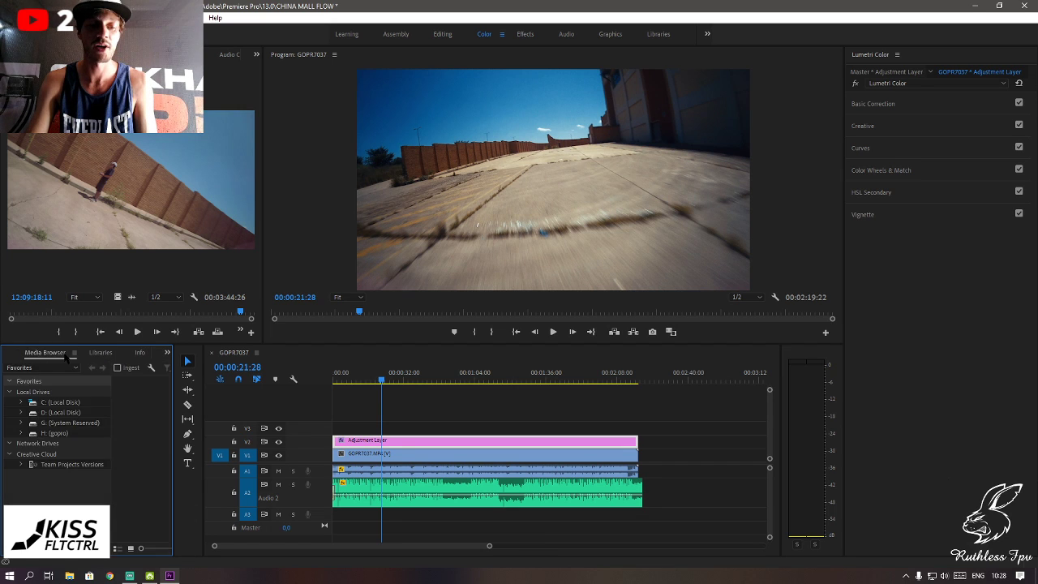
pyautogui.scroll(-1, 68, 359)
pyautogui.click(70, 359)
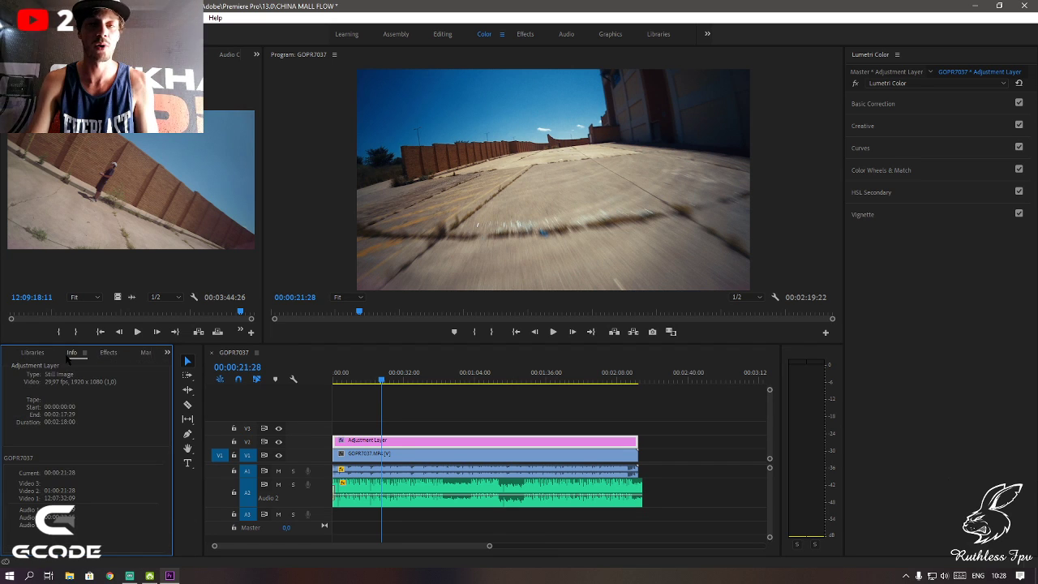
pyautogui.click(101, 354)
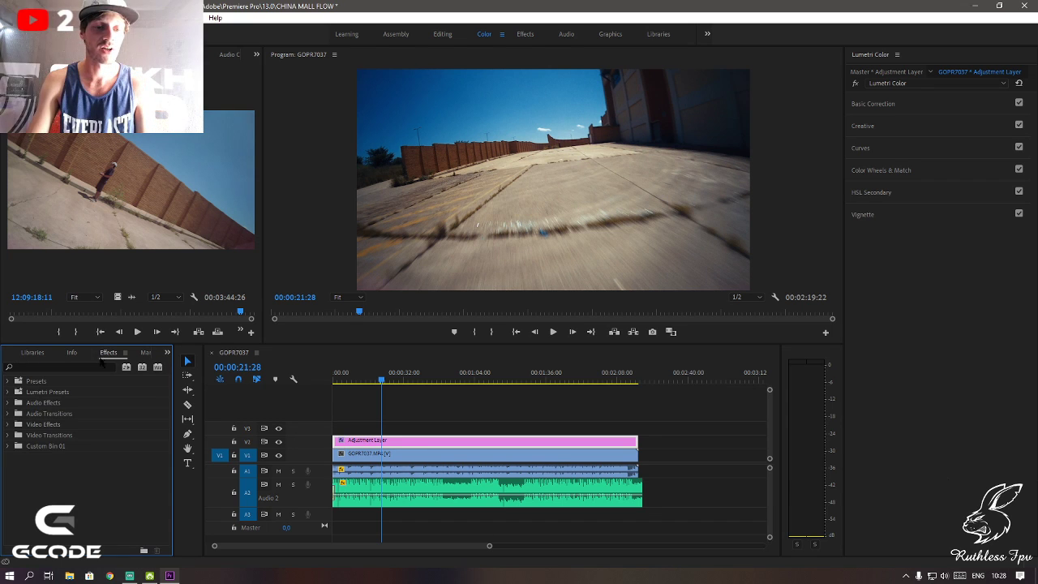
# - Search effects for 'lens' and drag Hero 4 Session 1080 - SuperView onto the Adjustment Layer
pyautogui.click(59, 368)
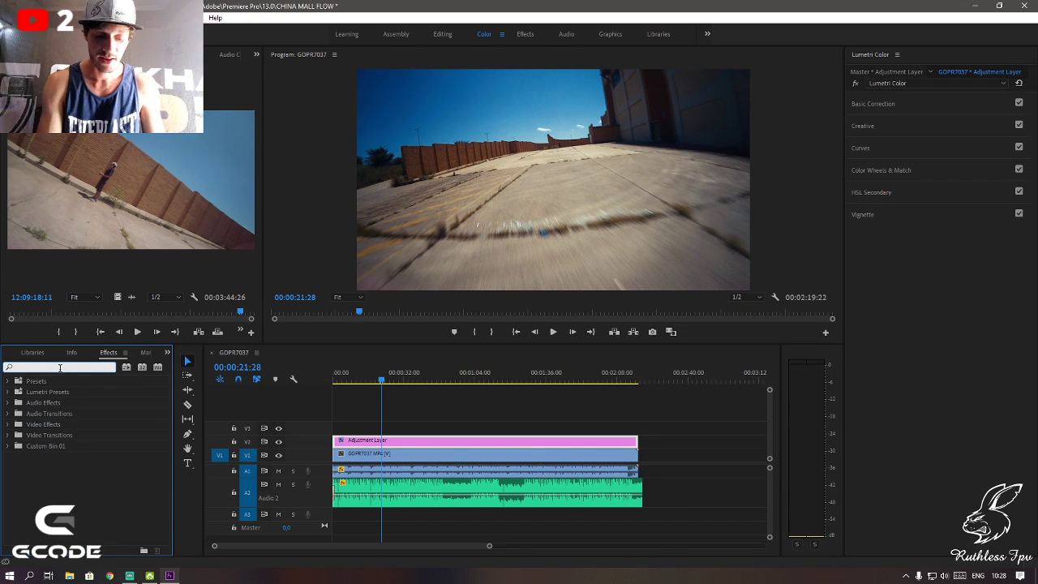
pyautogui.write('lens')
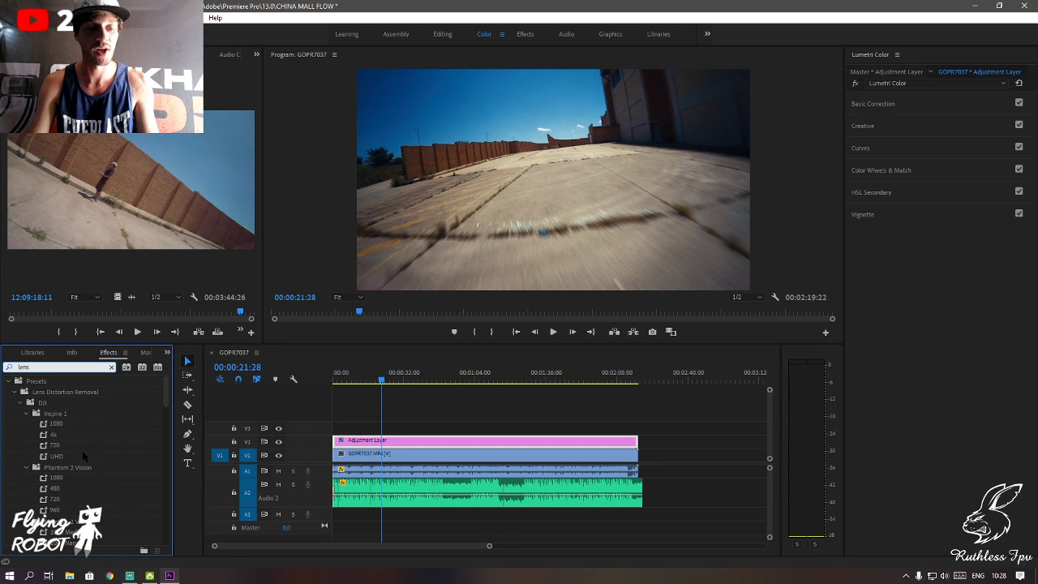
pyautogui.scroll(-5, 81, 474)
pyautogui.scroll(-3, 116, 474)
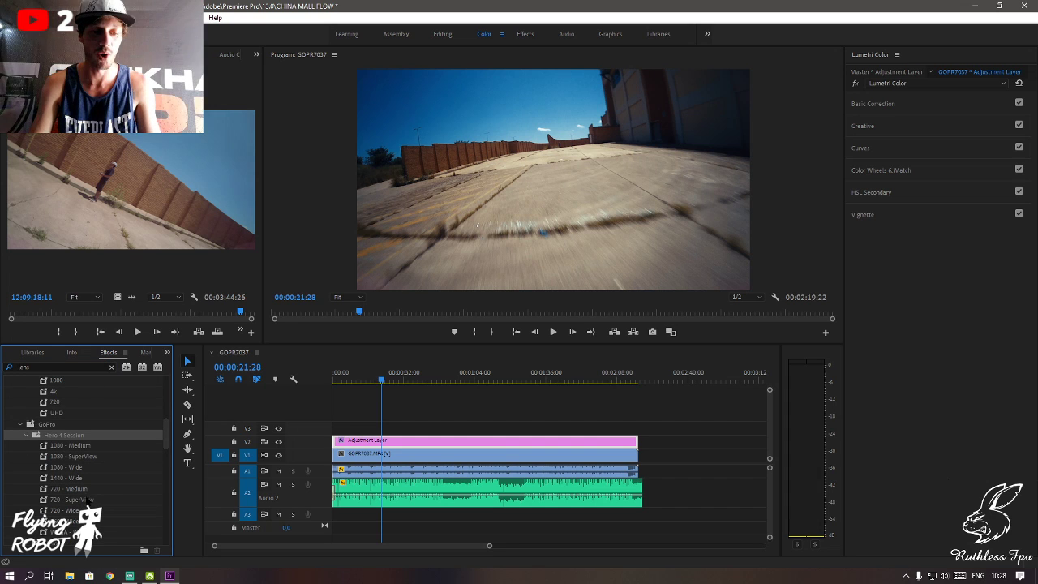
pyautogui.click(77, 458)
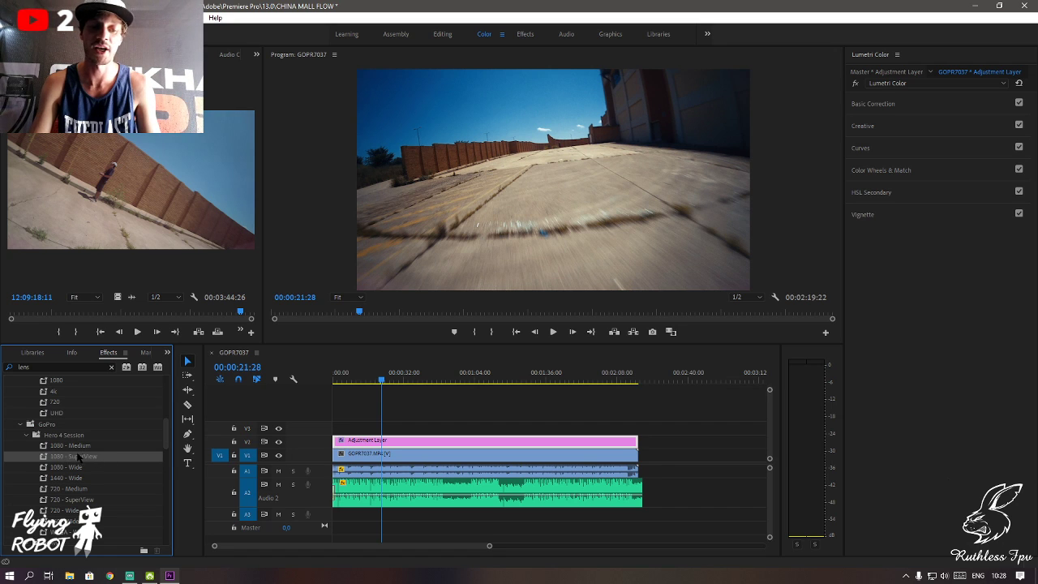
pyautogui.moveTo(78, 458); pyautogui.dragTo(349, 442)
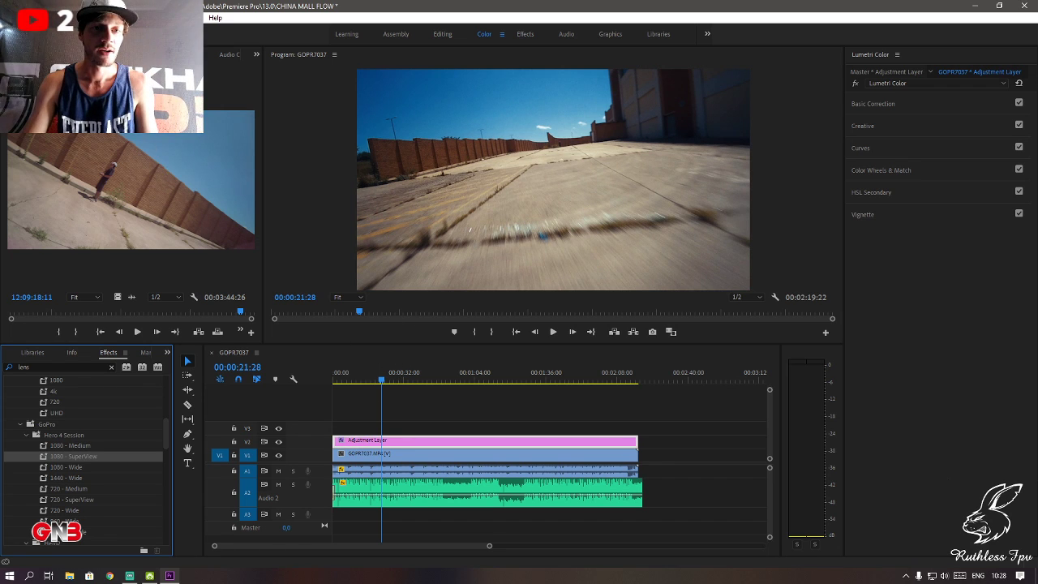
# - Cycle through the Effect Controls and Audio Clip Mixer panels, ending on Effect Controls
pyautogui.hotkey('shift', '5')
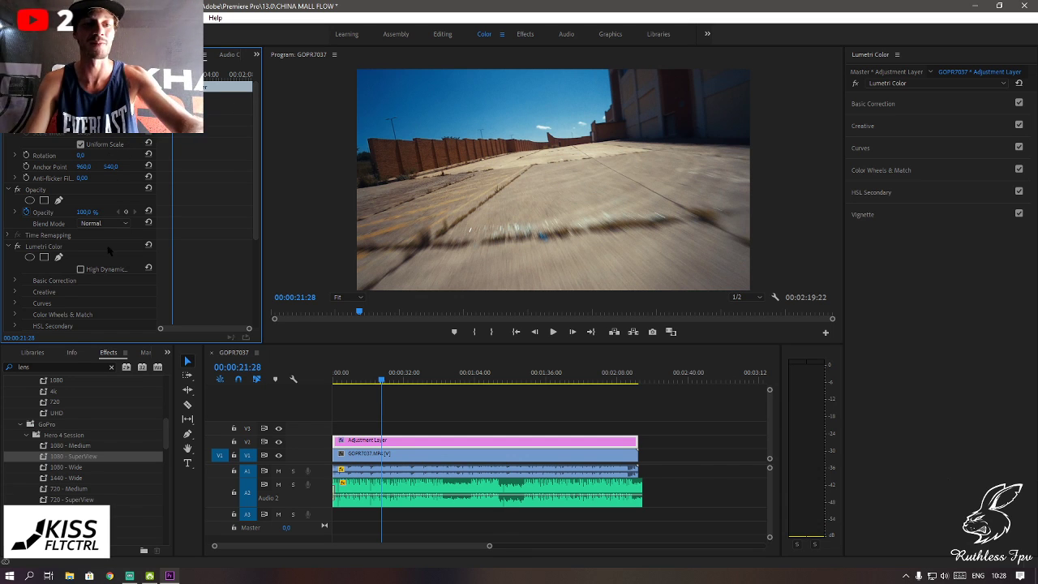
pyautogui.hotkey('shift', '2')
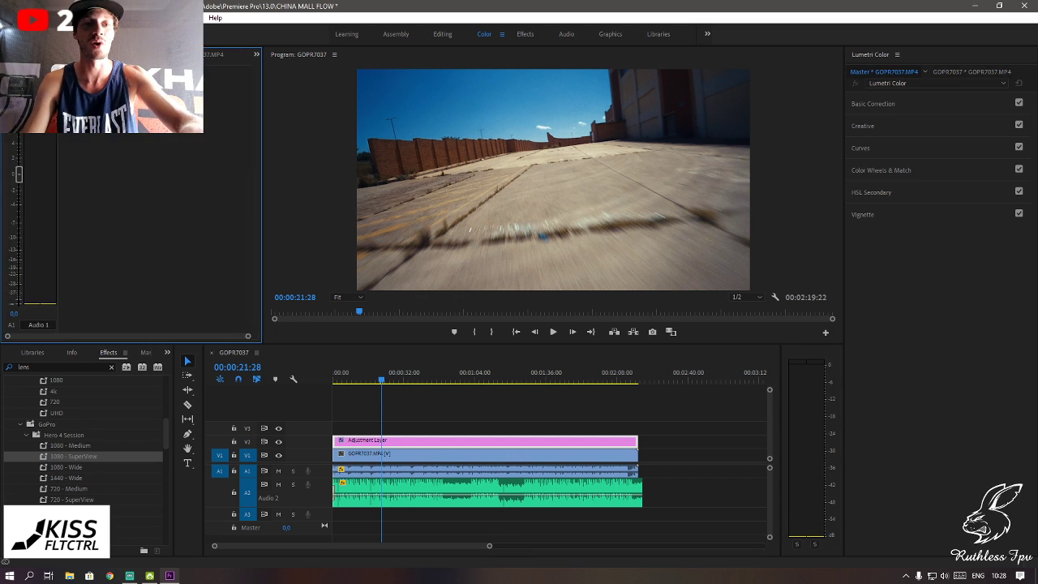
pyautogui.hotkey('shift', '9')
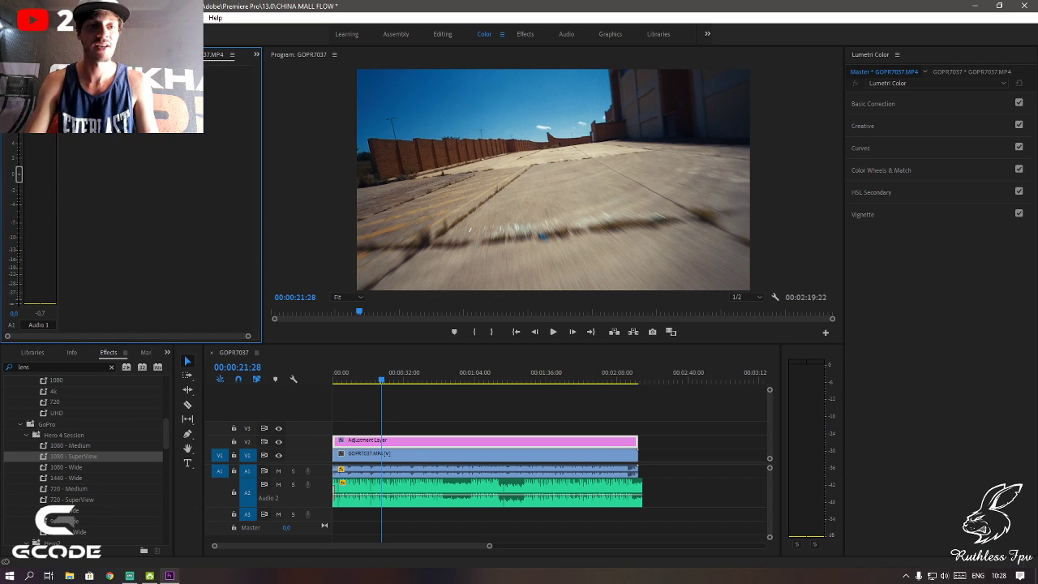
pyautogui.hotkey('shift', '5')
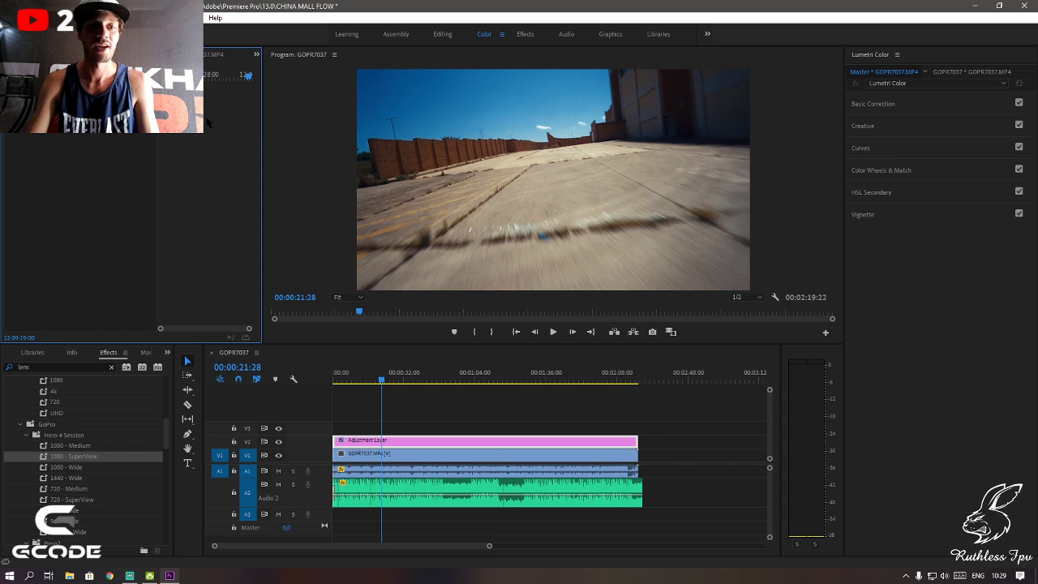
# - Set the Adjustment Layer's Lens Distortion Curvature to -10
pyautogui.click(398, 443)
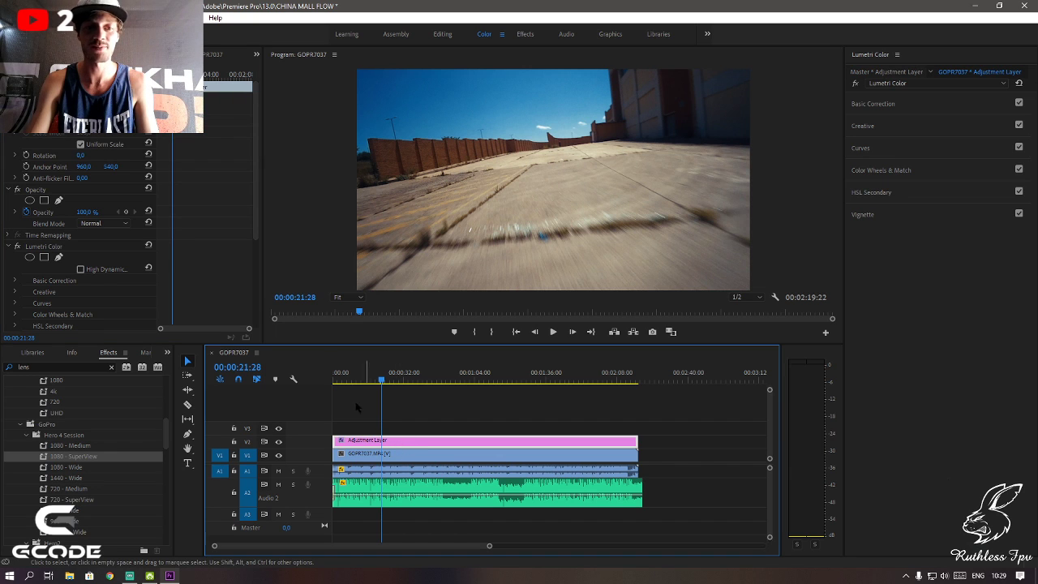
pyautogui.scroll(-4, 93, 231)
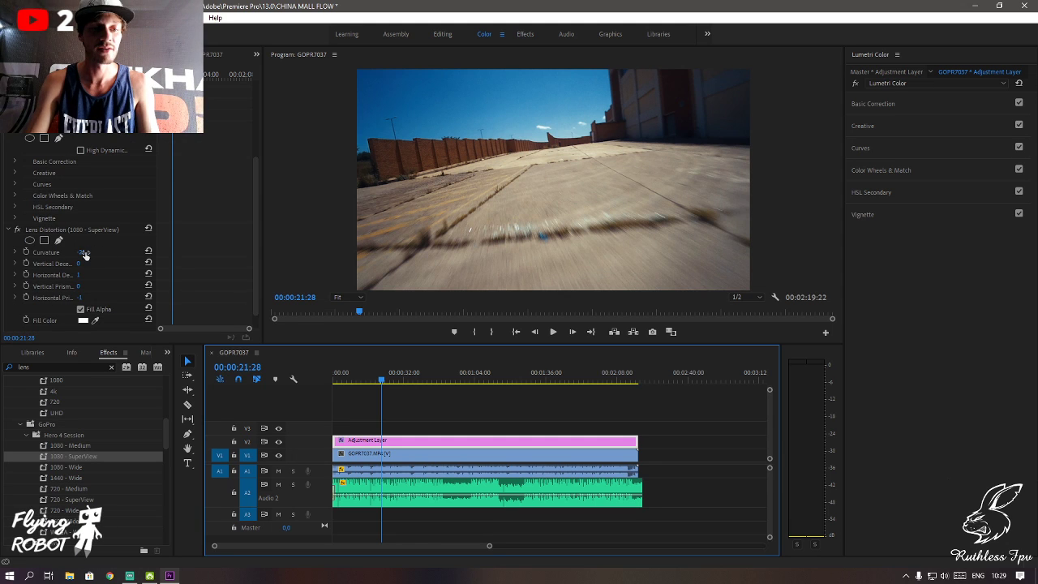
pyautogui.click(79, 252)
pyautogui.press('BackSpace')
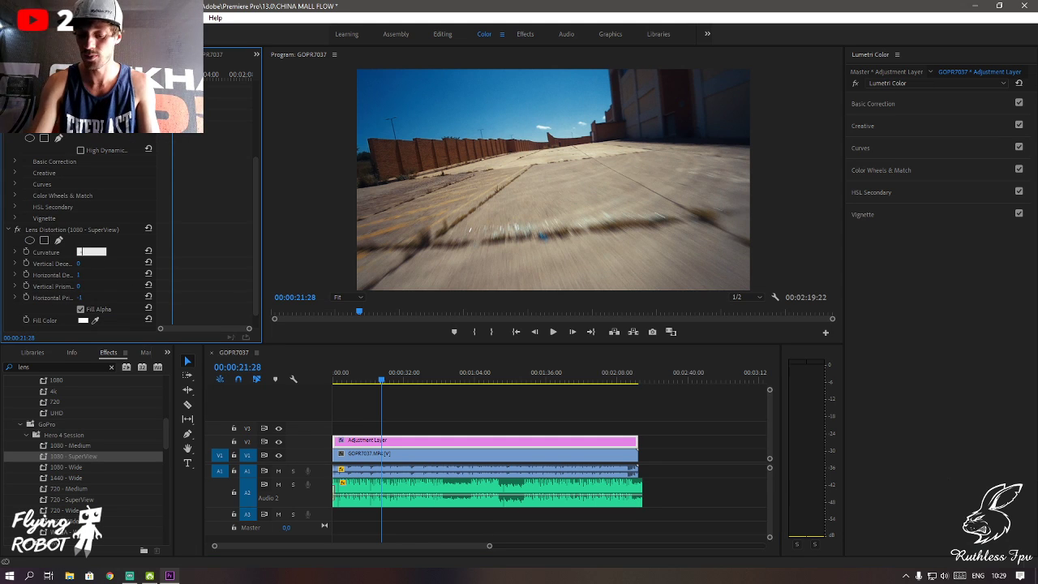
pyautogui.press('Return')
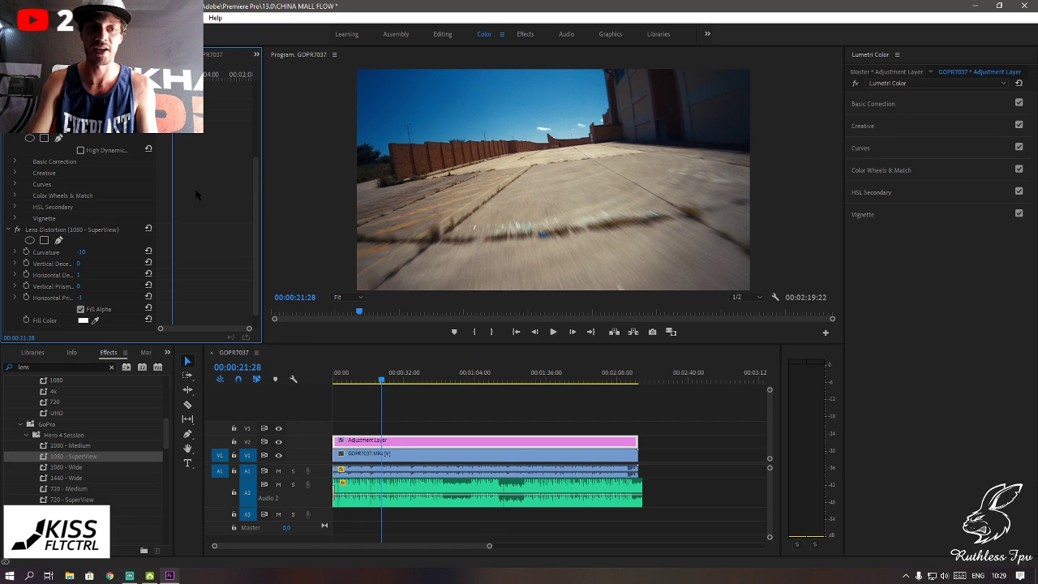
pyautogui.scroll(4, 194, 199)
pyautogui.scroll(-1, 192, 203)
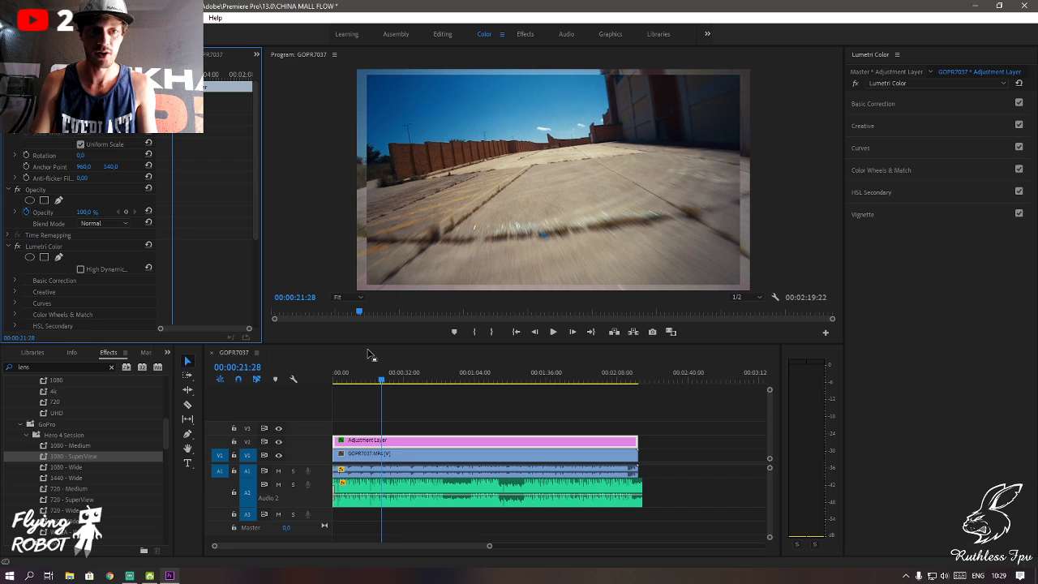
# - Reselect the Adjustment Layer and review its effect settings in Effect Controls
pyautogui.click(413, 387)
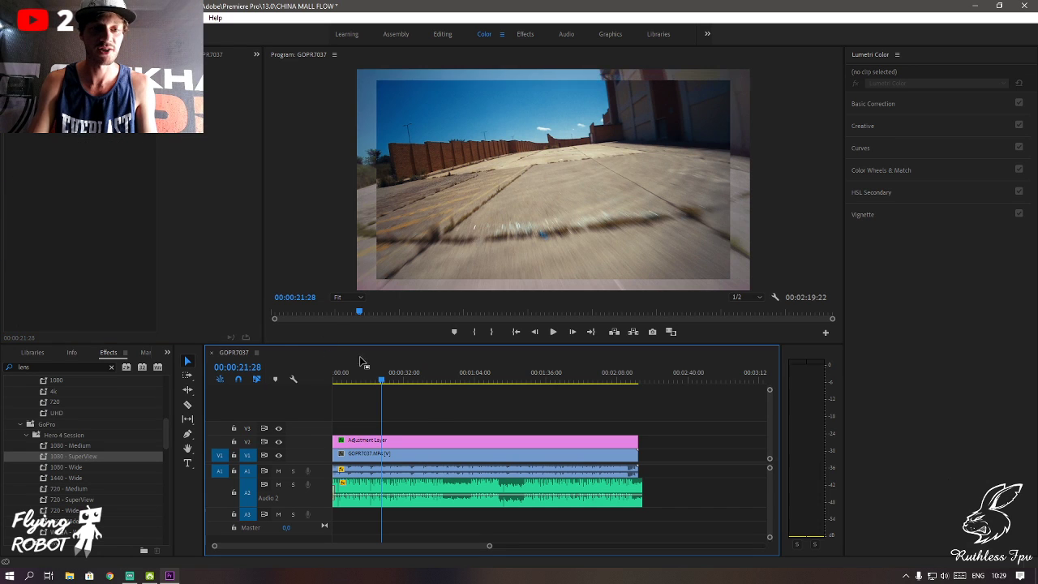
pyautogui.click(386, 443)
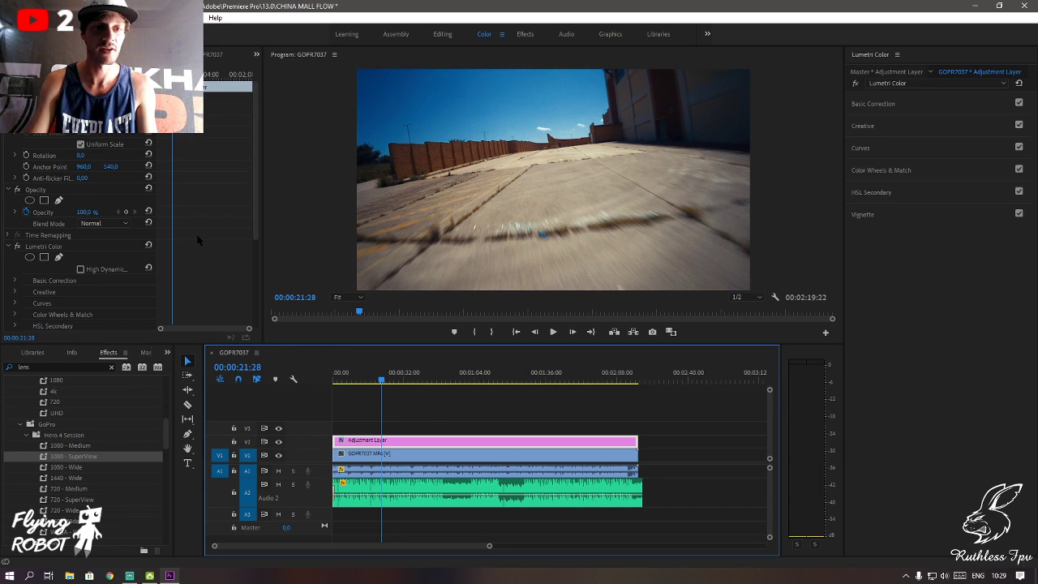
pyautogui.scroll(-2, 252, 227)
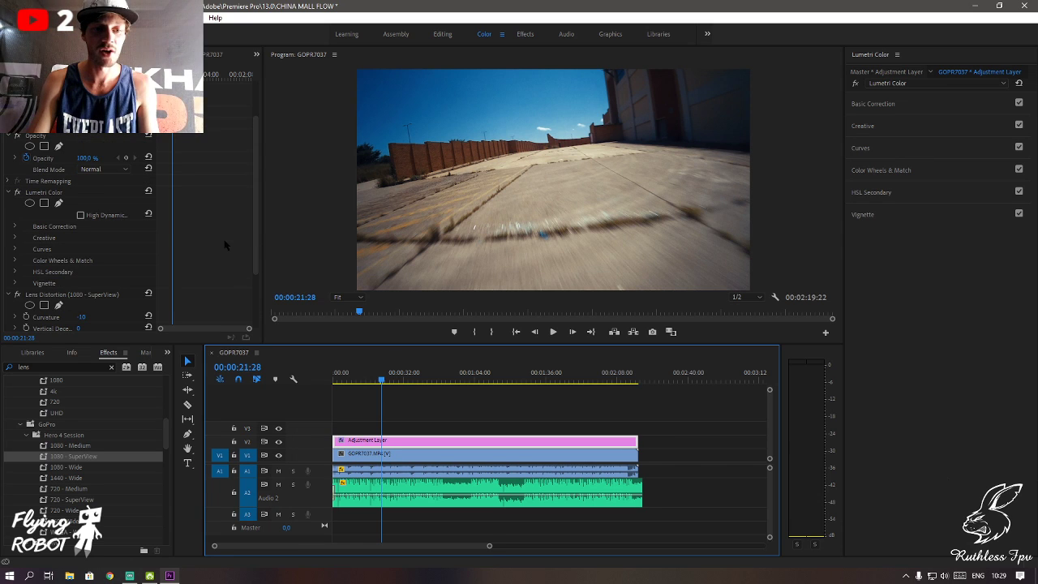
pyautogui.moveTo(256, 229); pyautogui.dragTo(252, 292)
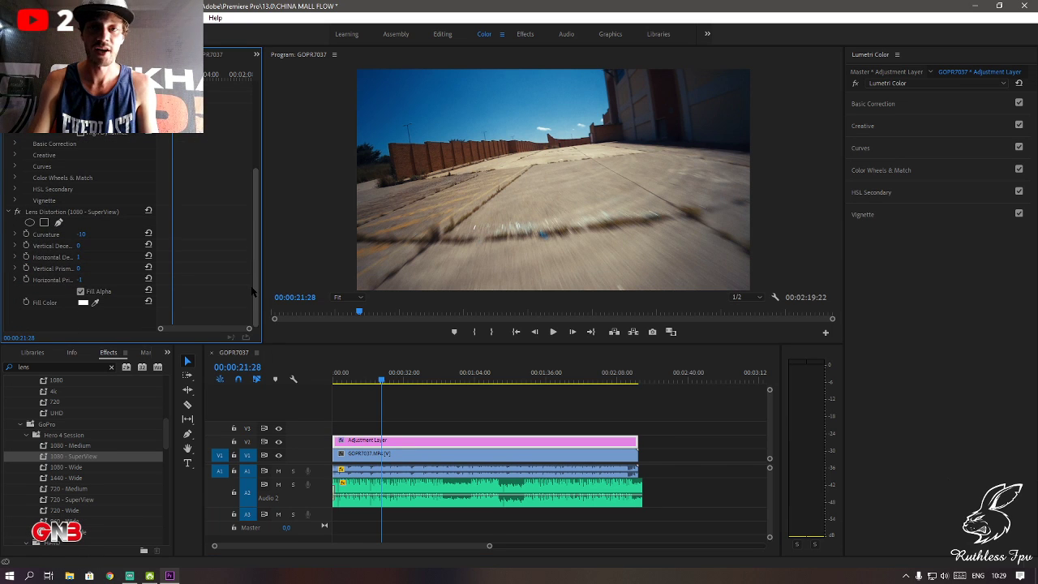
pyautogui.click(378, 445)
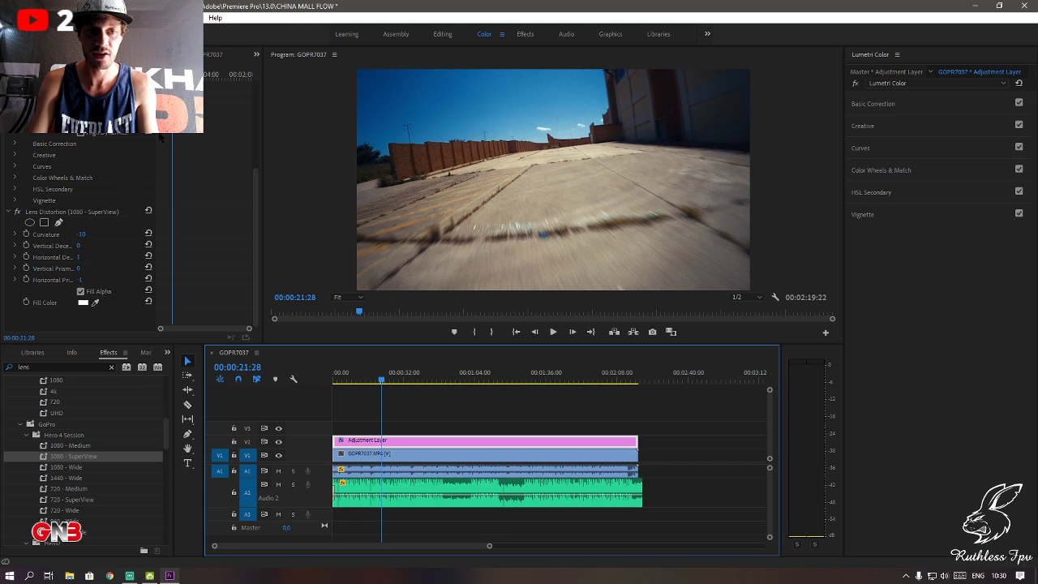
# - Apply the 1080 - SuperView lens preset to the GOPR7037 clip on V1
pyautogui.click(363, 459)
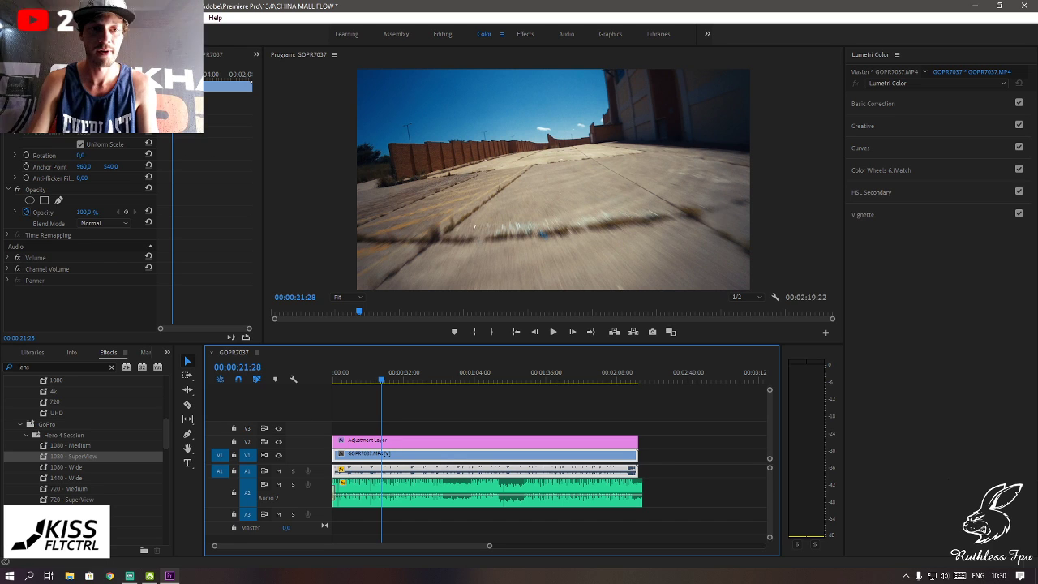
pyautogui.click(126, 145)
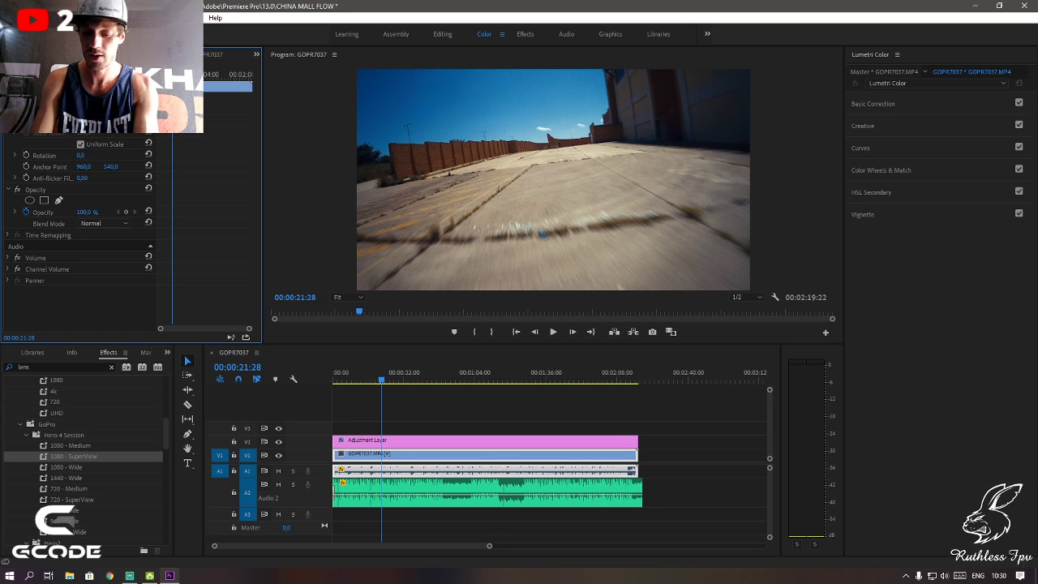
pyautogui.moveTo(73, 456); pyautogui.dragTo(427, 182)
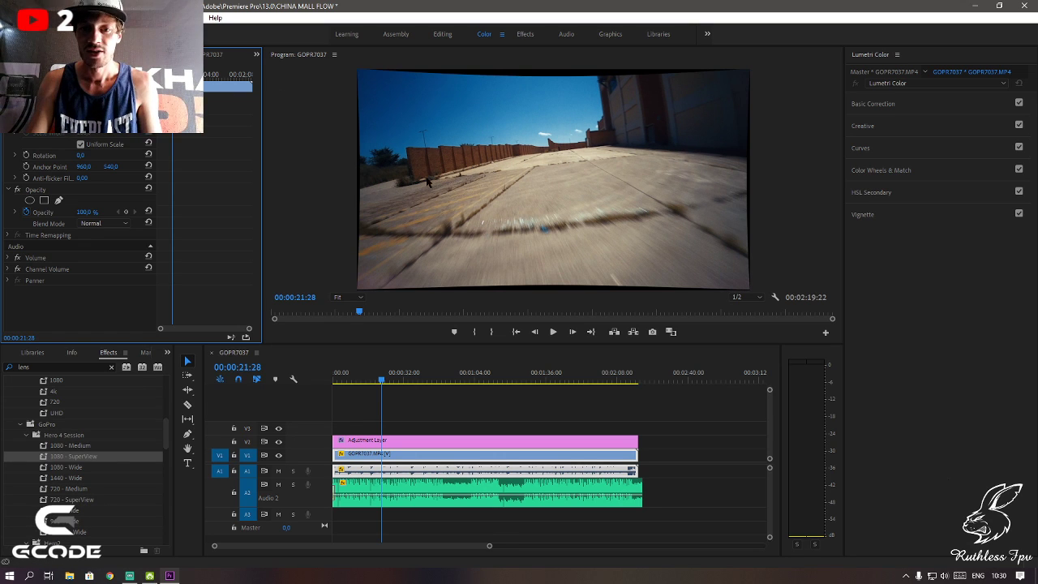
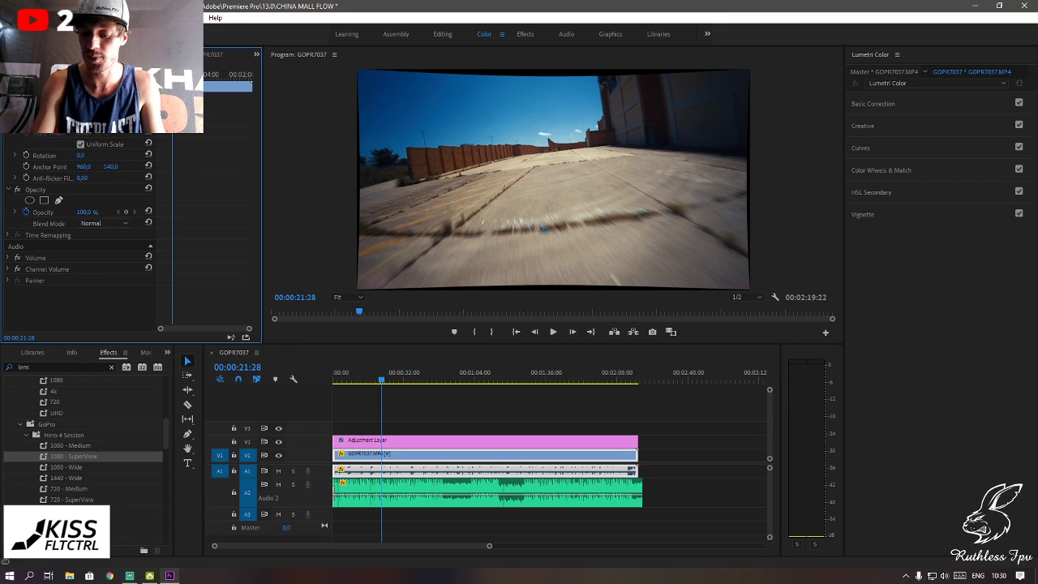
# - Undo the lens distortion on the GOPR7037 footage and play it back to check the flat result
pyautogui.hotkey('ctrl', 'z')
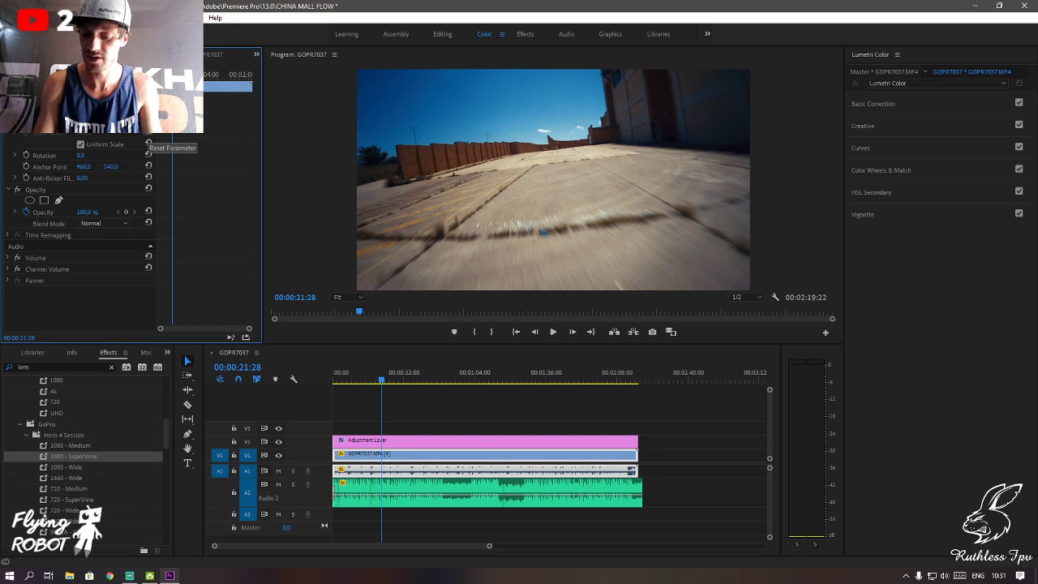
pyautogui.press('space')
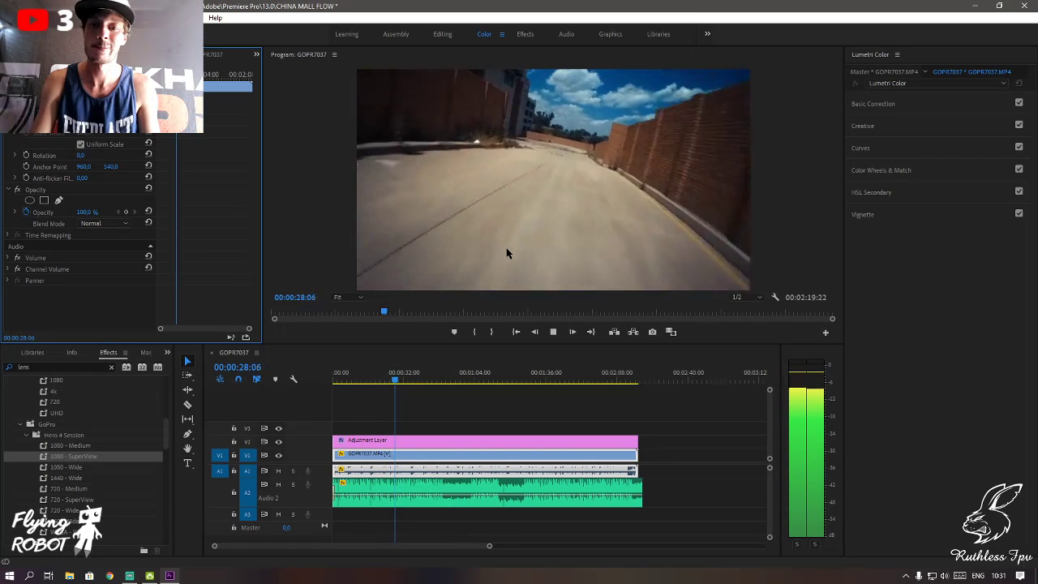
pyautogui.press('space')
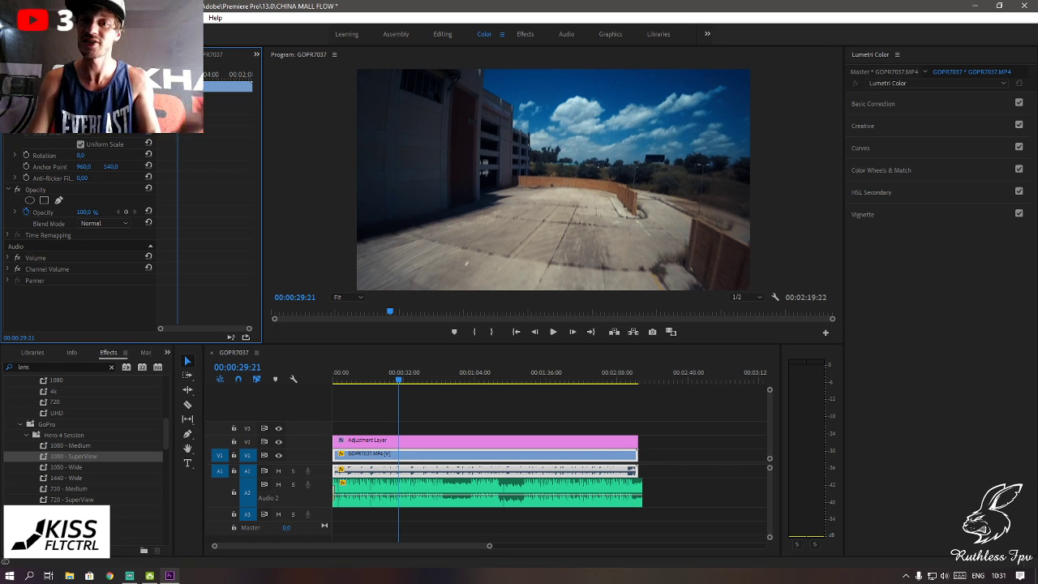
pyautogui.press('space')
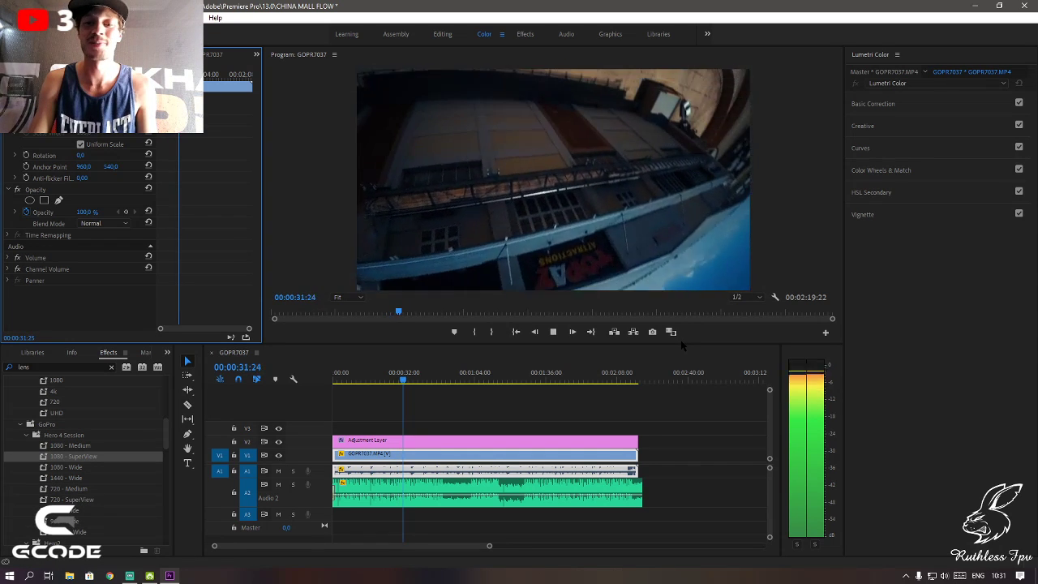
pyautogui.press('space')
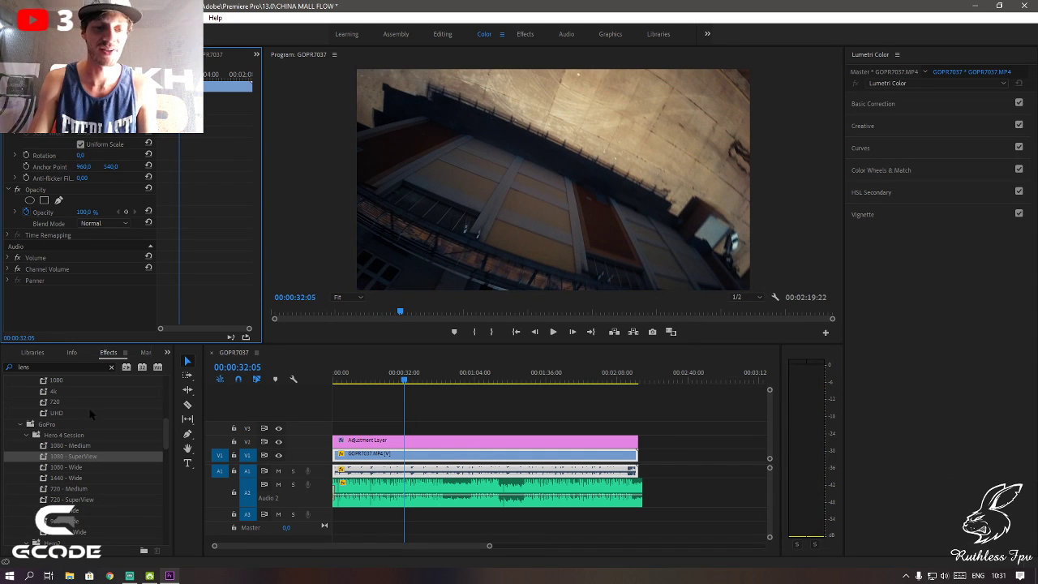
# - Play the footage once more, then deselect the GOPR7037 clips in the timeline
pyautogui.click(386, 419)
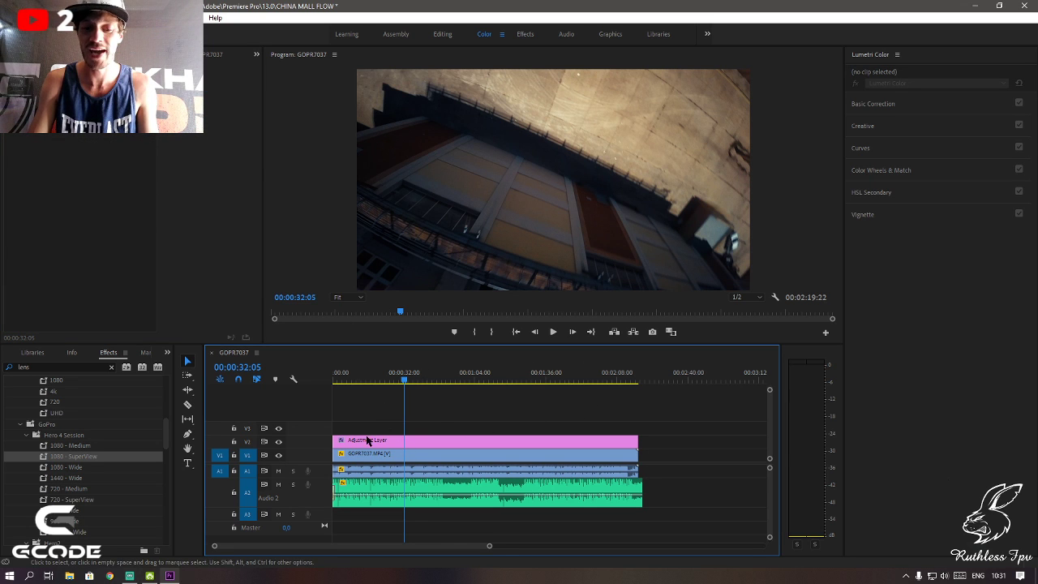
pyautogui.press('space')
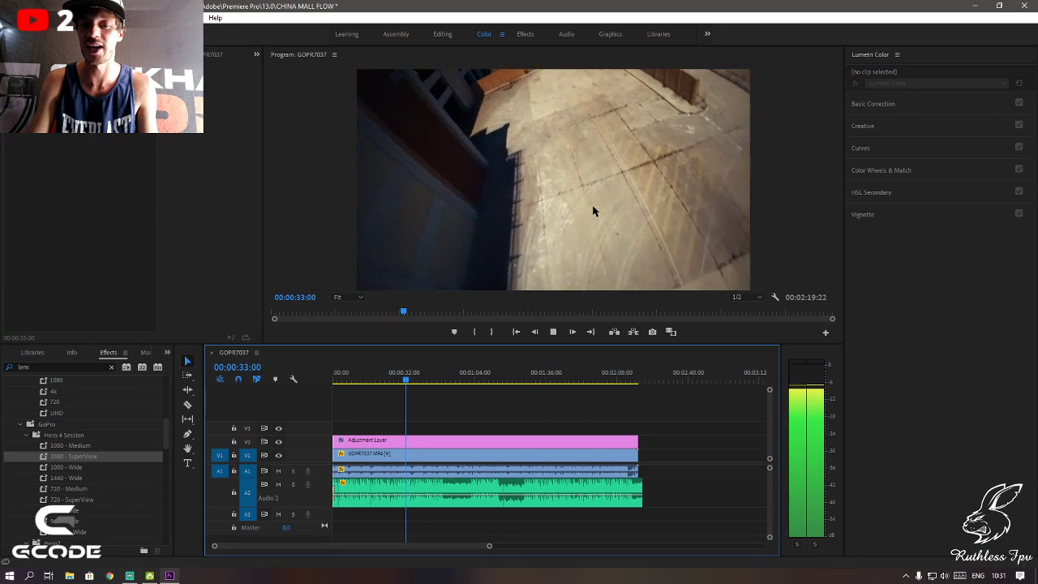
pyautogui.click(593, 211)
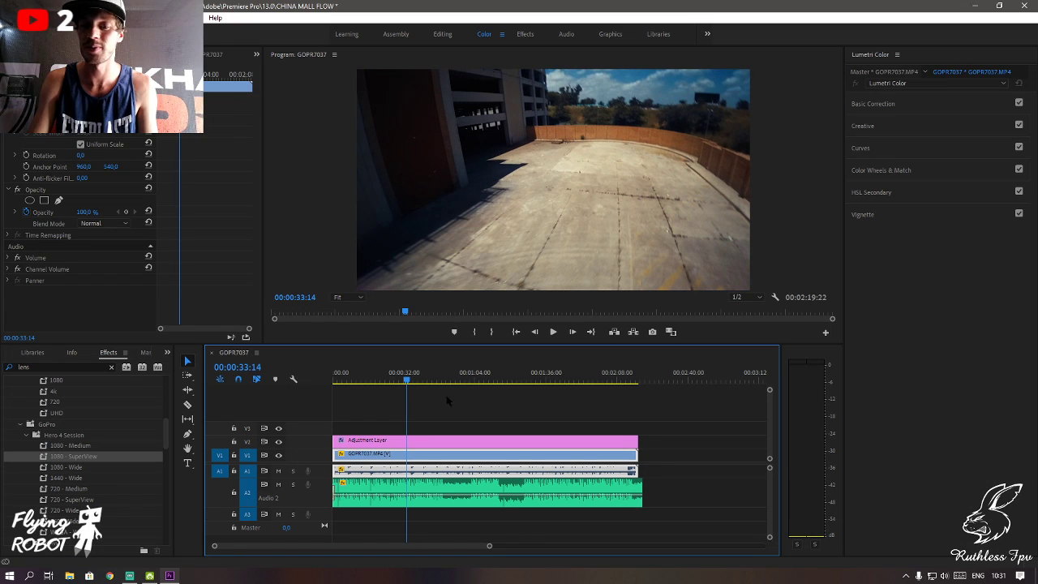
pyautogui.click(348, 428)
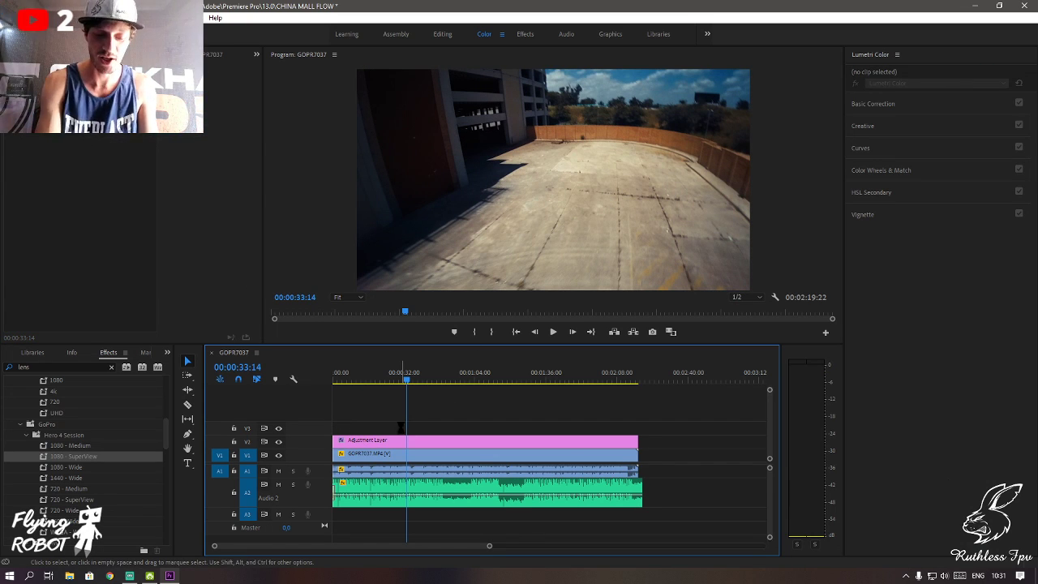
# - Import kkkk, Gcode-logo, Flying Robot Logo Long White and dfg from gopro (H:) > logos
pyautogui.hotkey('ctrl', 'i')
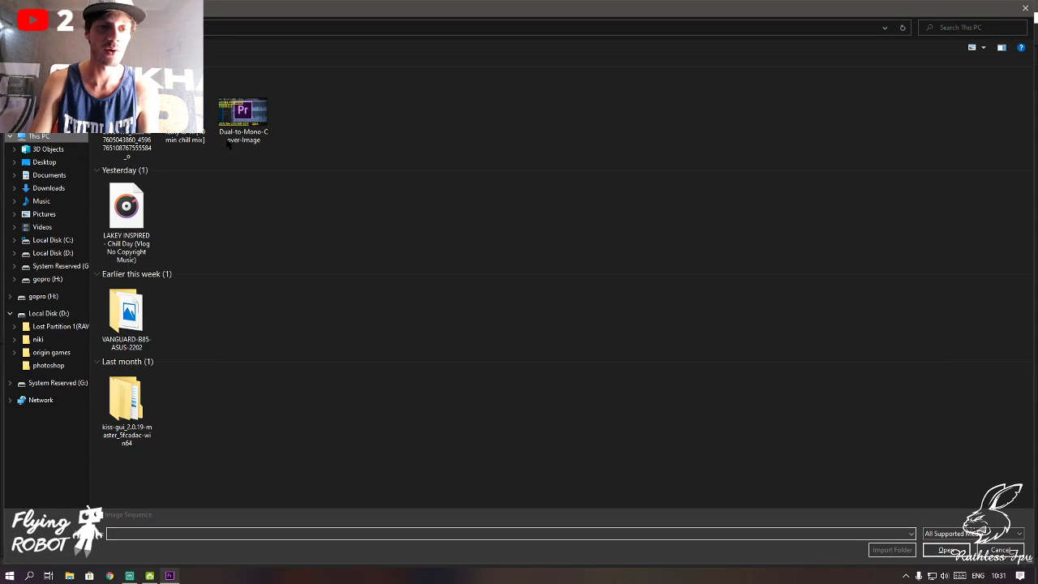
pyautogui.click(39, 136)
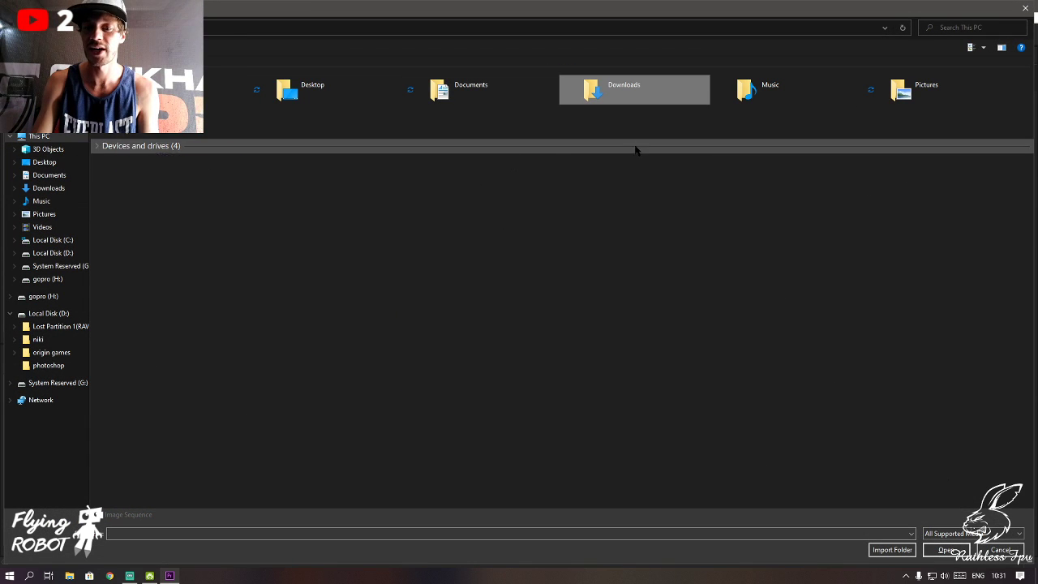
pyautogui.click(636, 172)
pyautogui.doubleClick(636, 172)
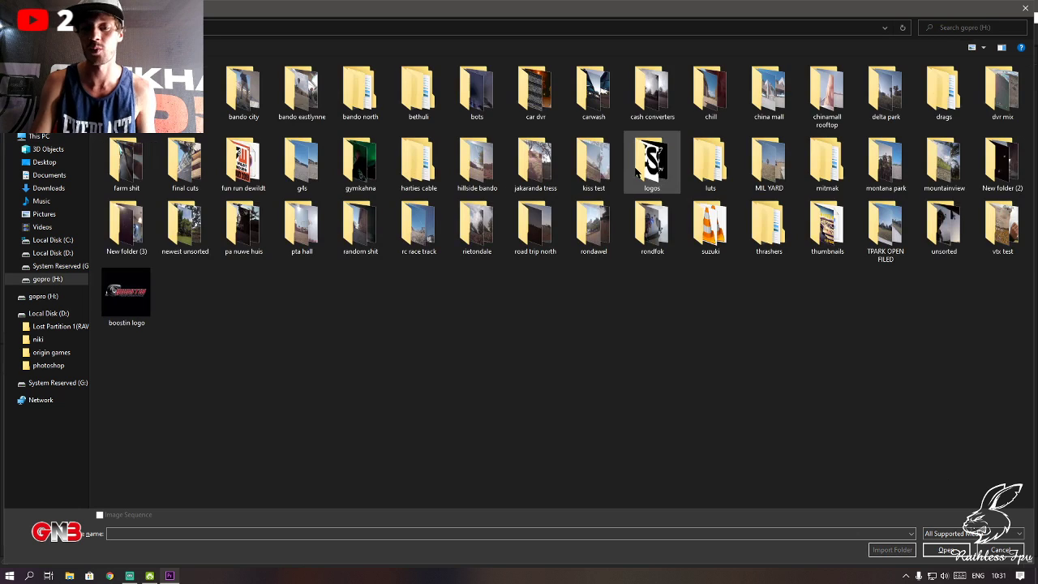
pyautogui.doubleClick(331, 91)
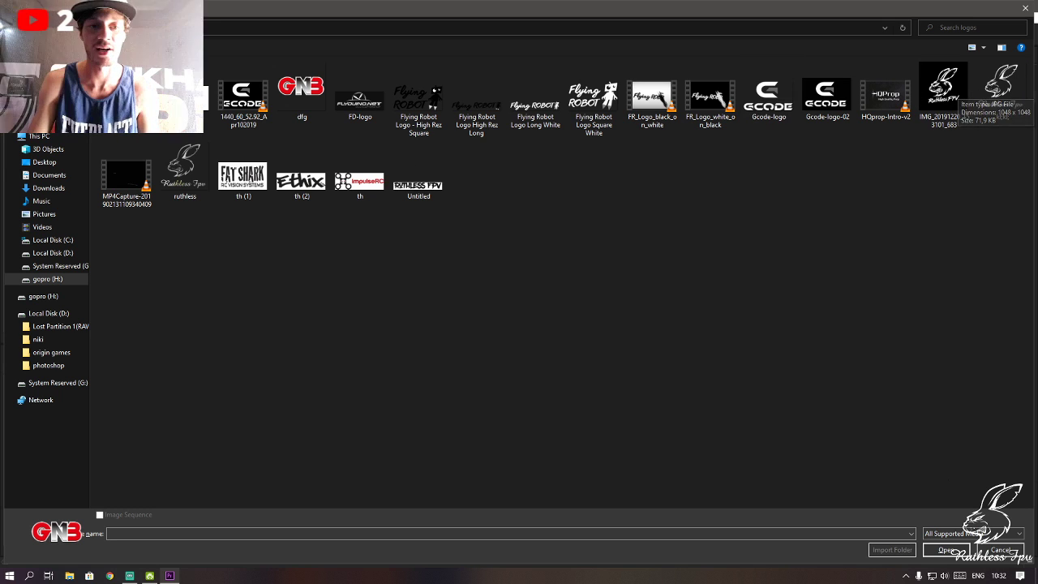
pyautogui.click(1003, 91)
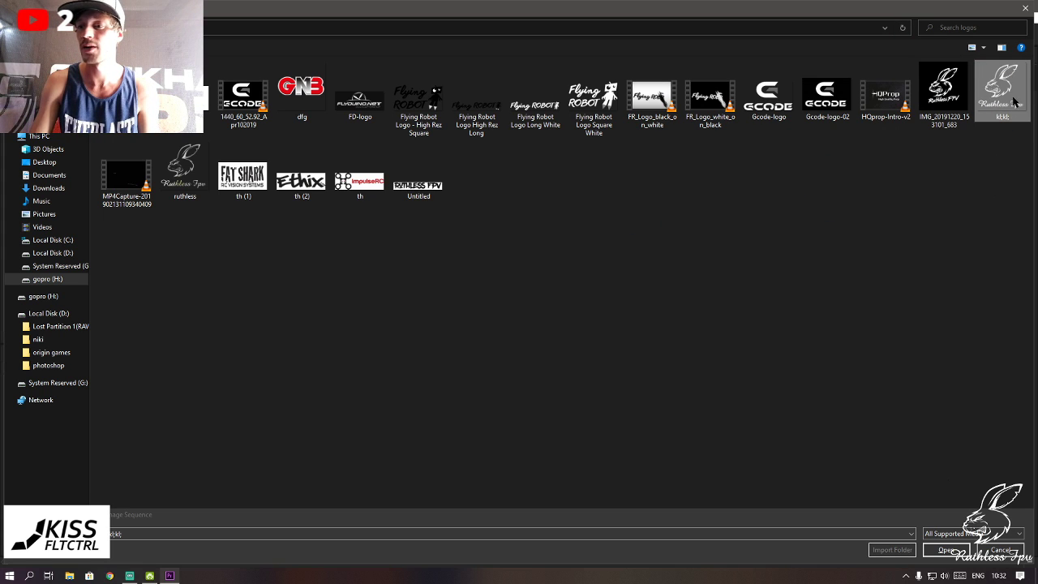
pyautogui.keyDown('ctrl'); pyautogui.click(777, 96); pyautogui.keyUp('ctrl')
pyautogui.keyDown('ctrl'); pyautogui.click(535, 97); pyautogui.keyUp('ctrl')
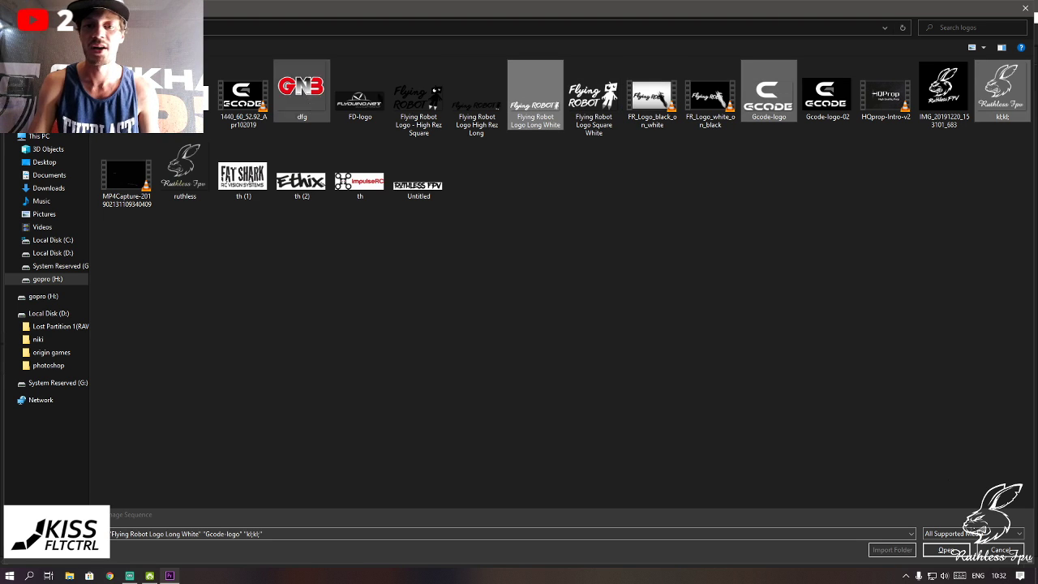
pyautogui.keyDown('ctrl'); pyautogui.click(302, 91); pyautogui.keyUp('ctrl')
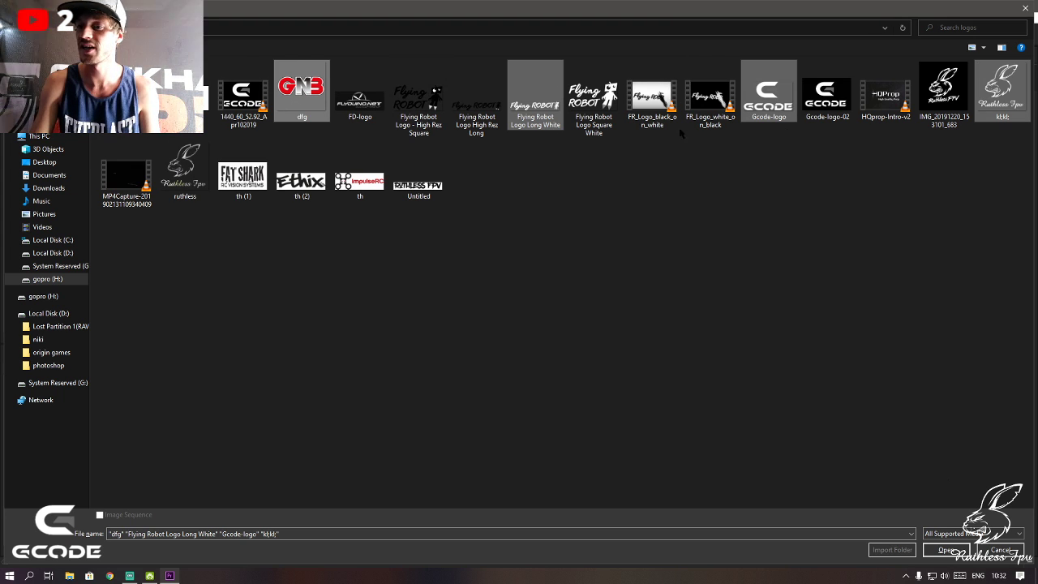
pyautogui.click(948, 550)
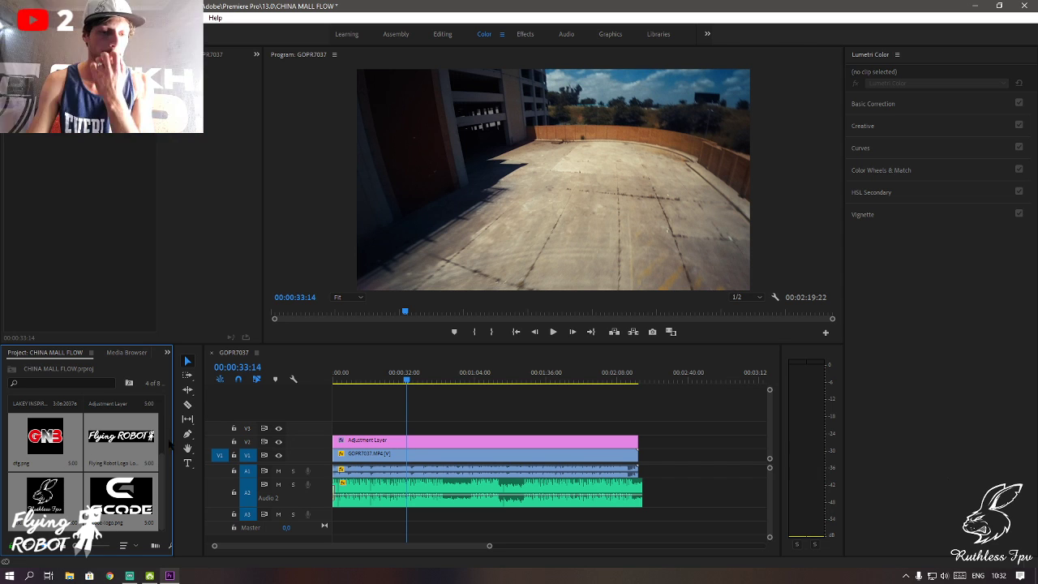
# - Import FR_Logo_white_on_black and the MP4Capture clip, placing MP4Capture at the start of track V3
pyautogui.click(132, 442)
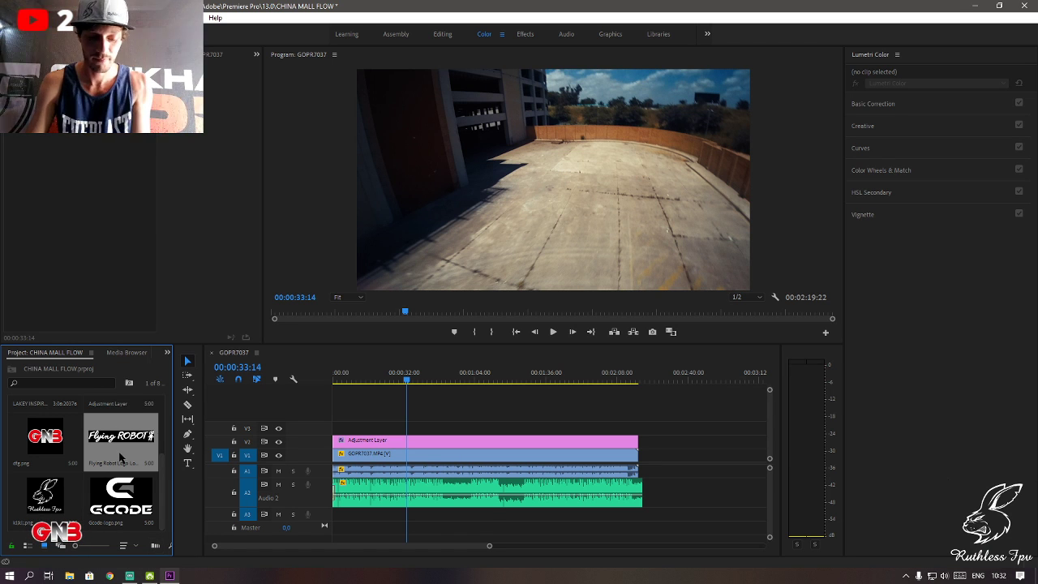
pyautogui.hotkey('ctrl', 'i')
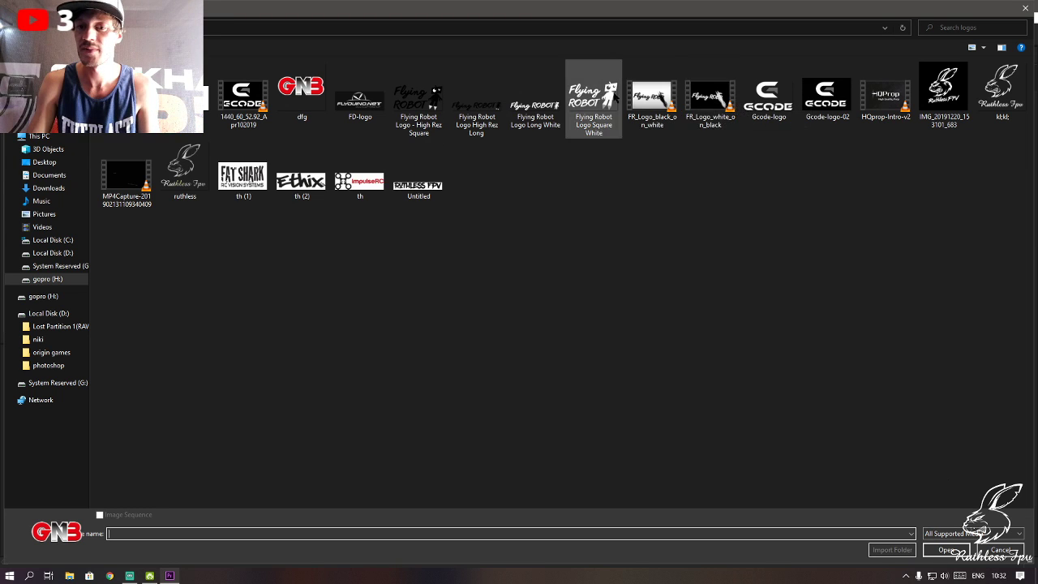
pyautogui.click(711, 96)
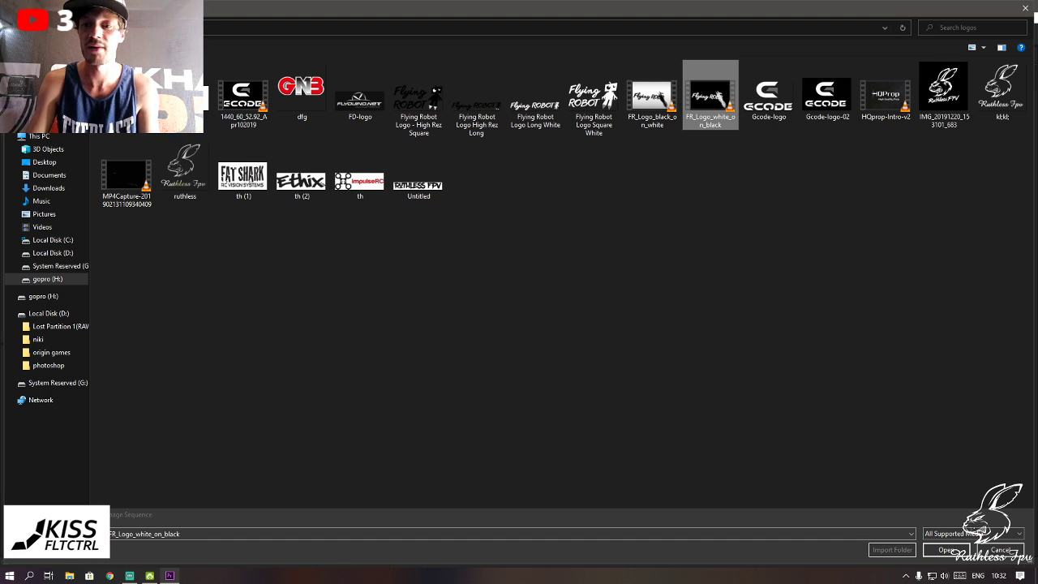
pyautogui.keyDown('ctrl'); pyautogui.click(127, 175); pyautogui.keyUp('ctrl')
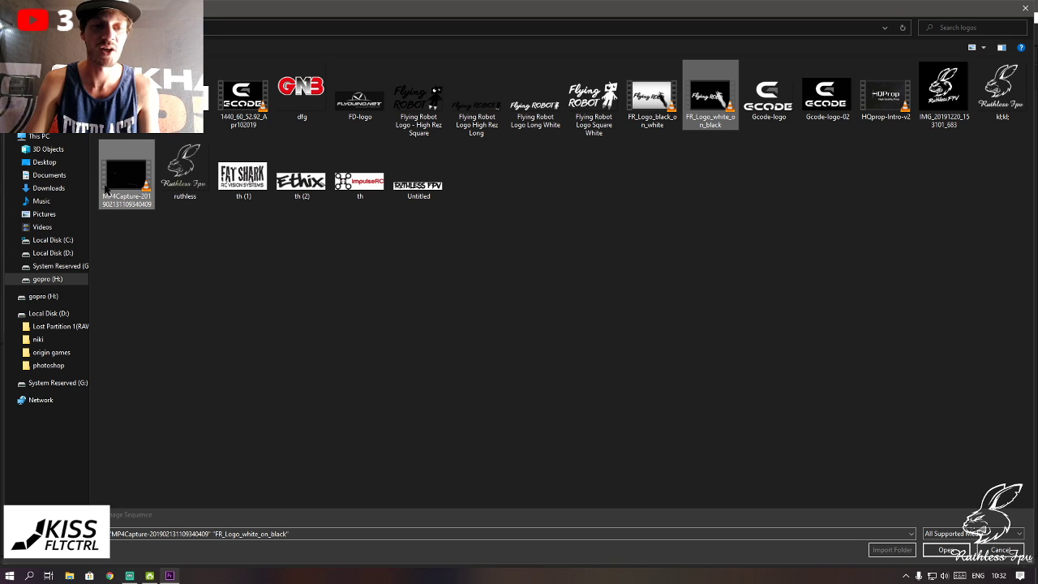
pyautogui.click(943, 551)
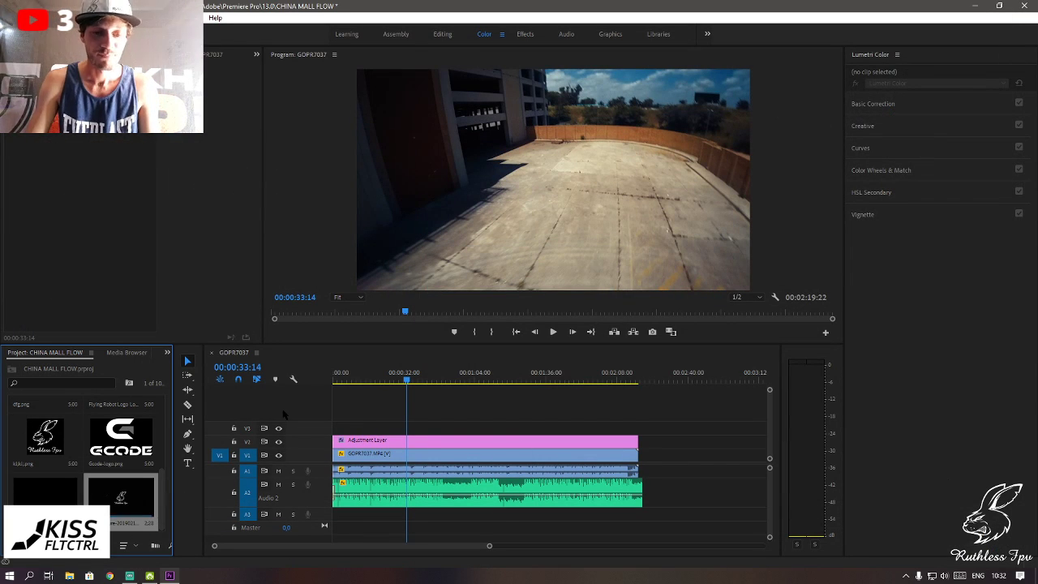
pyautogui.click(121, 496)
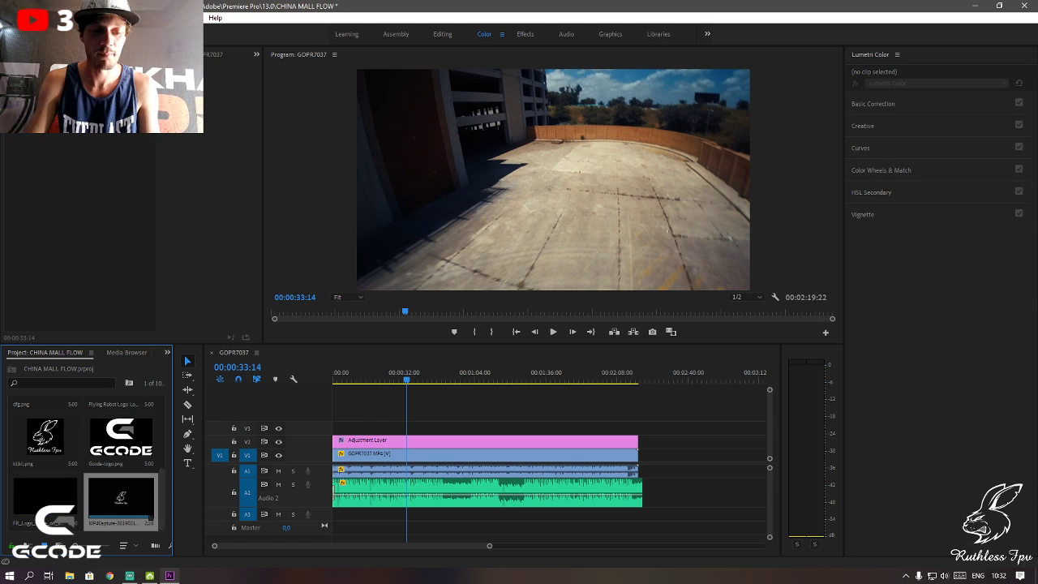
pyautogui.moveTo(153, 492); pyautogui.dragTo(342, 430)
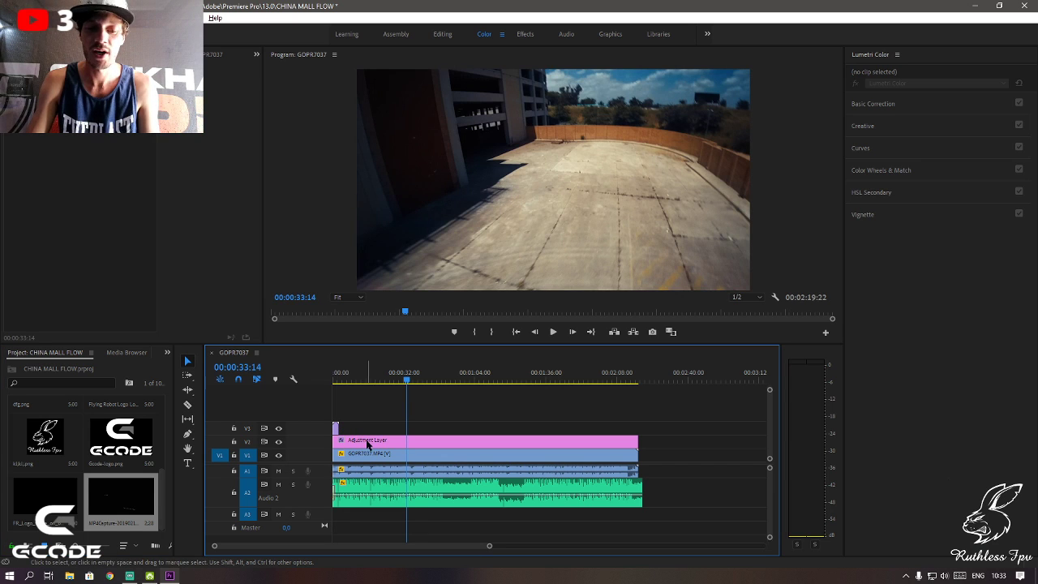
# - In the Editing workspace, preview the Ruthless Fpv intro from the sequence start and show its Effect Controls
pyautogui.click(457, 39)
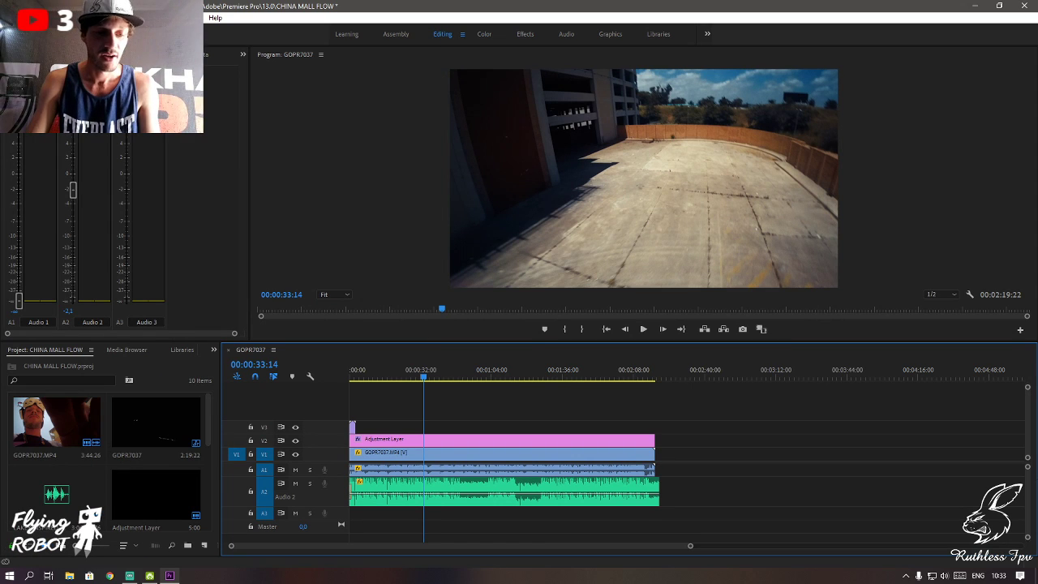
pyautogui.scroll(-3, 106, 455)
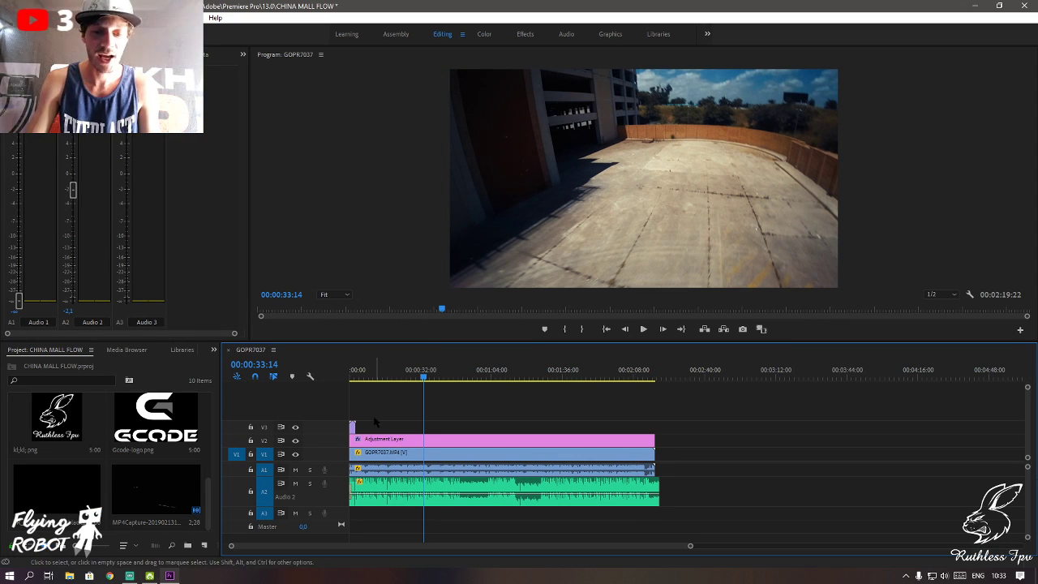
pyautogui.click(351, 375)
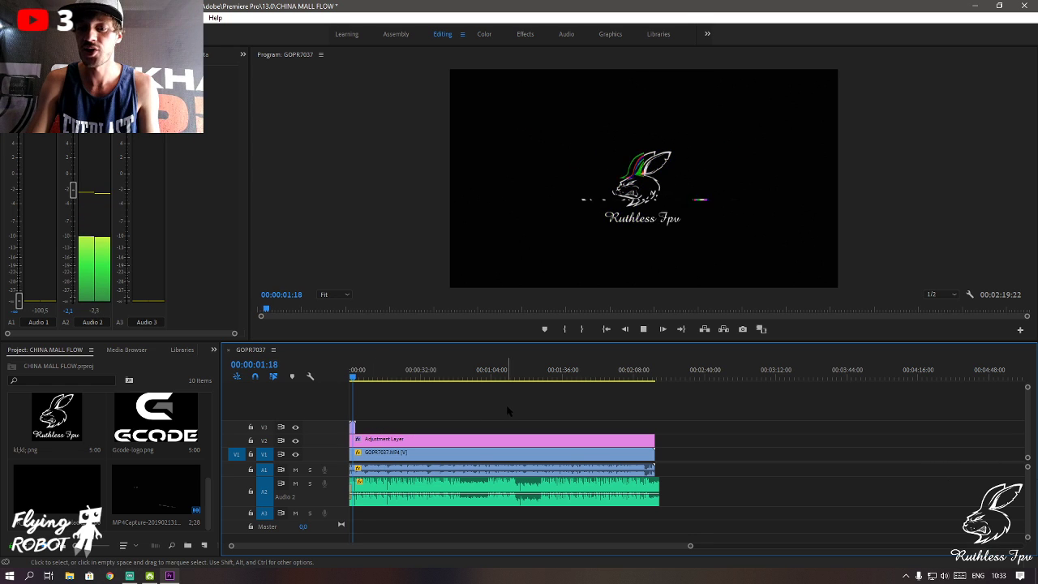
pyautogui.press('space')
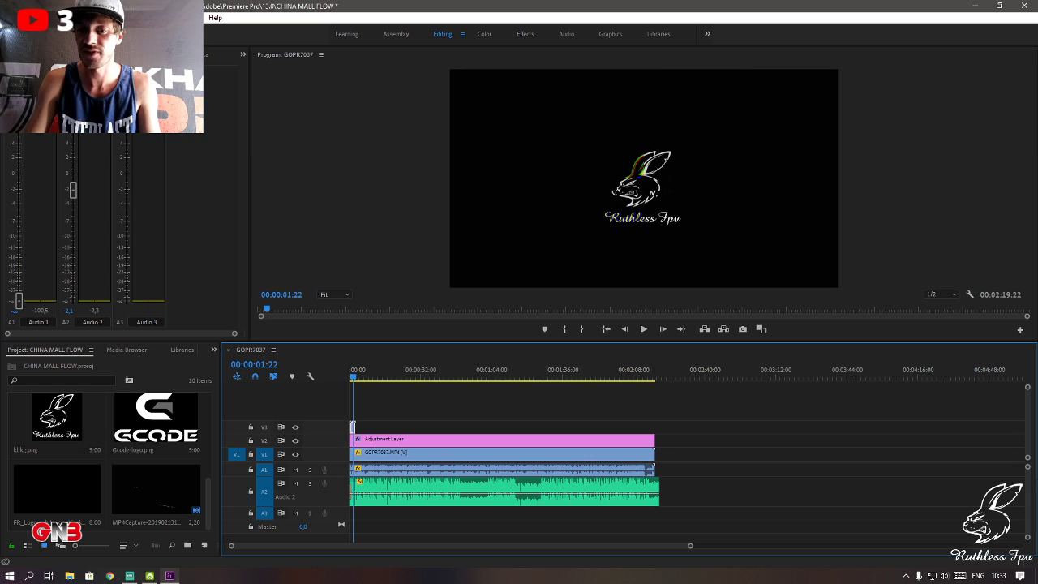
pyautogui.press('Home')
pyautogui.press('space')
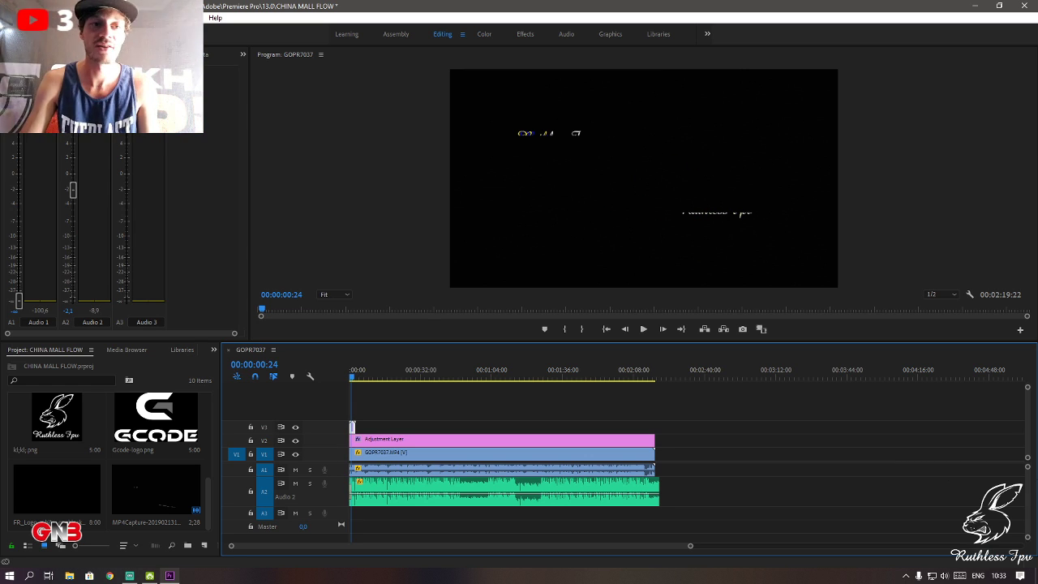
pyautogui.hotkey('shift', '5')
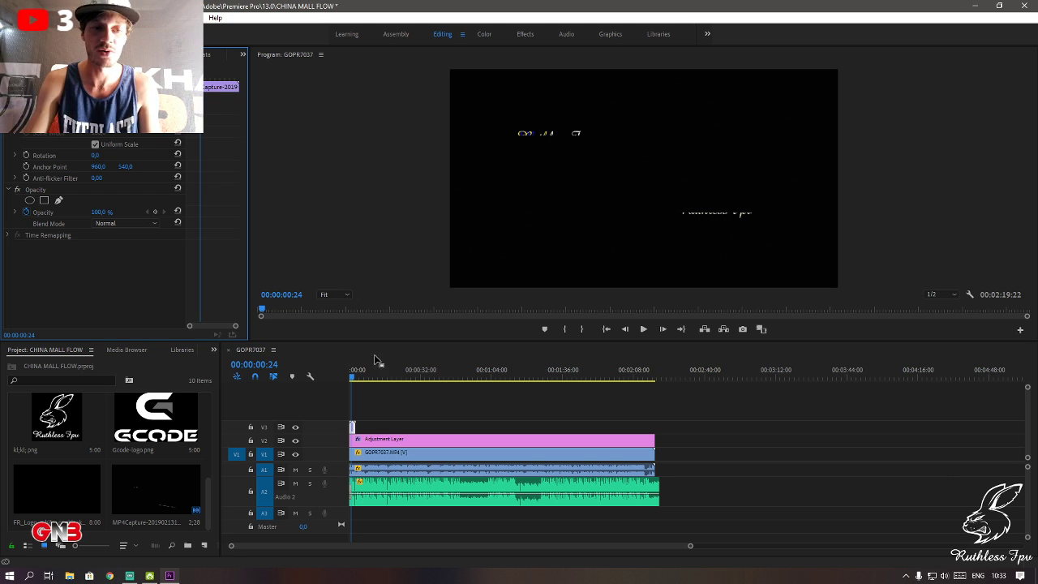
# - Set the V3 logo intro clip's blend mode to Color Dodge and preview it over the footage
pyautogui.click(352, 426)
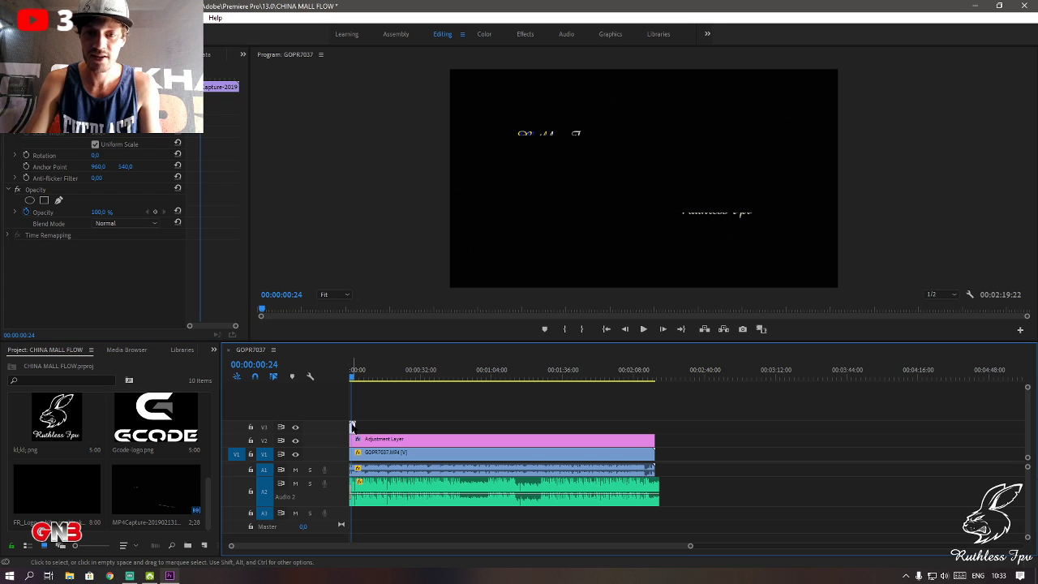
pyautogui.click(140, 225)
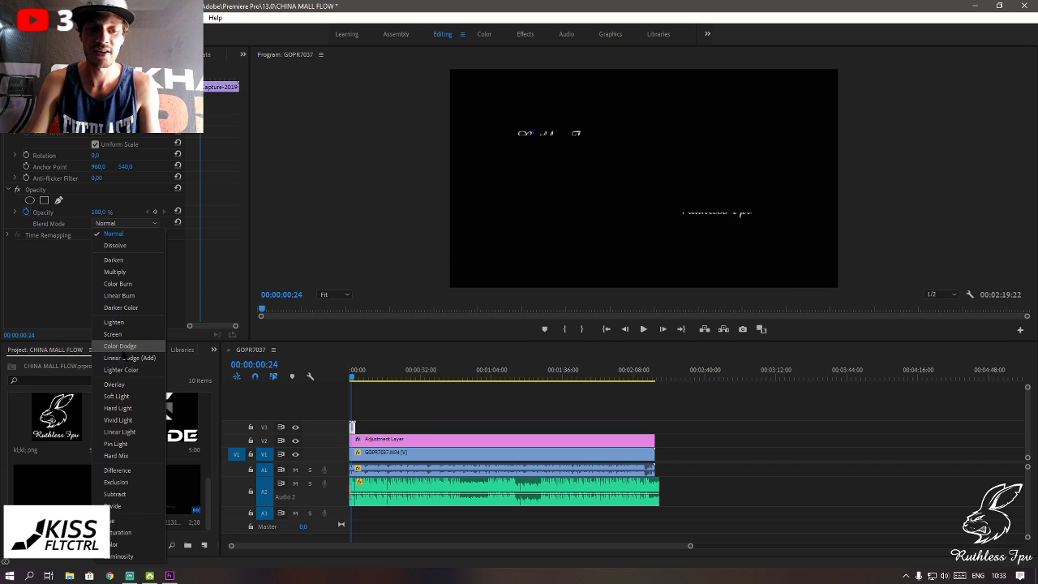
pyautogui.click(120, 346)
pyautogui.press('space')
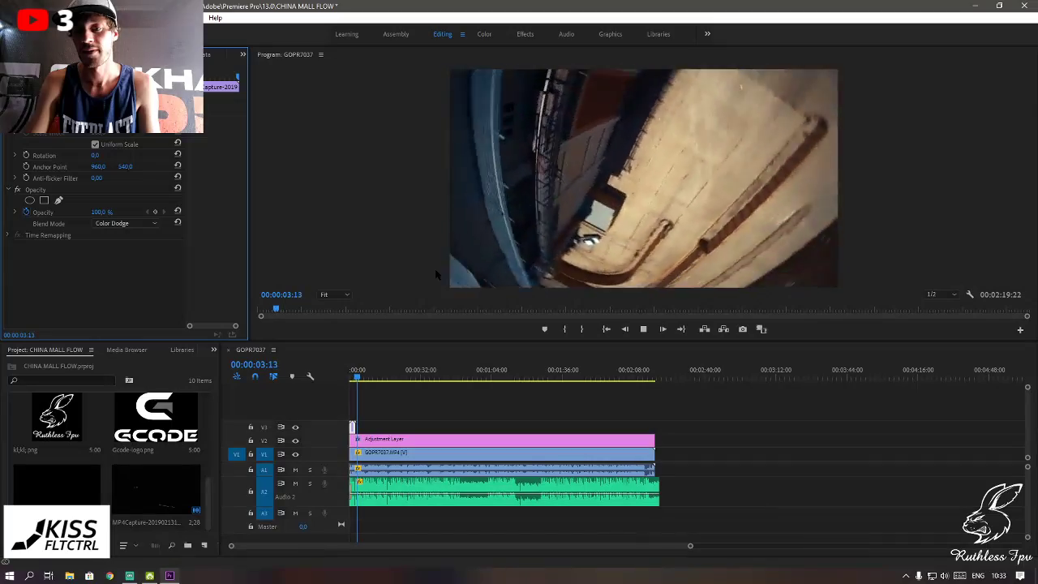
pyautogui.press('space')
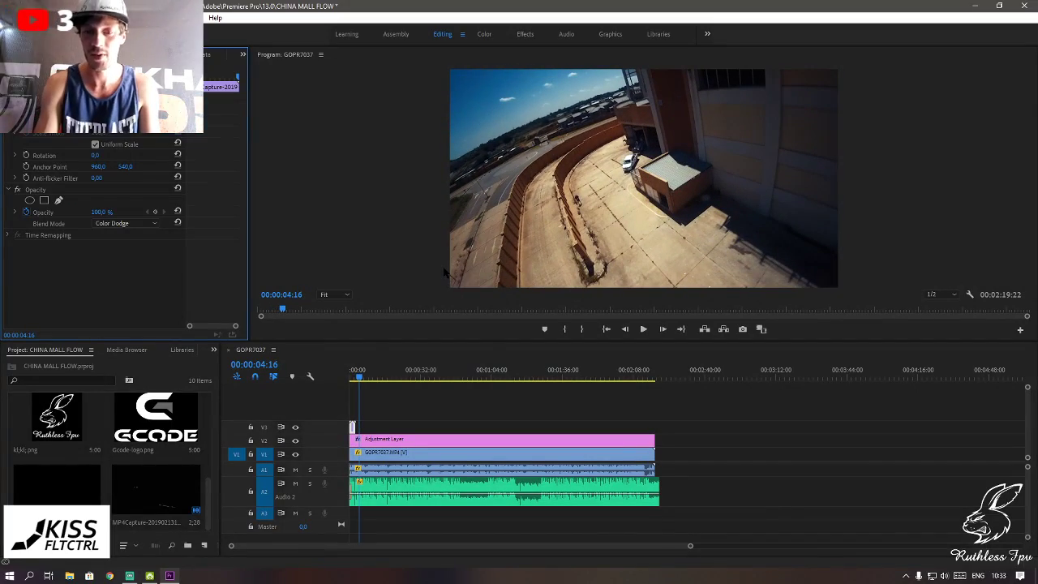
pyautogui.press('Home')
pyautogui.press('space')
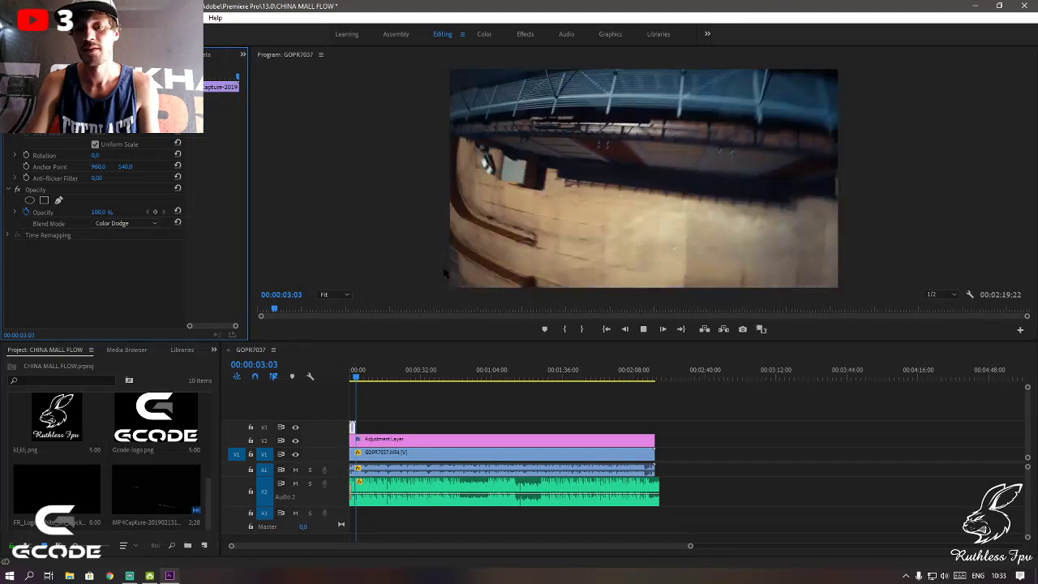
pyautogui.press('space')
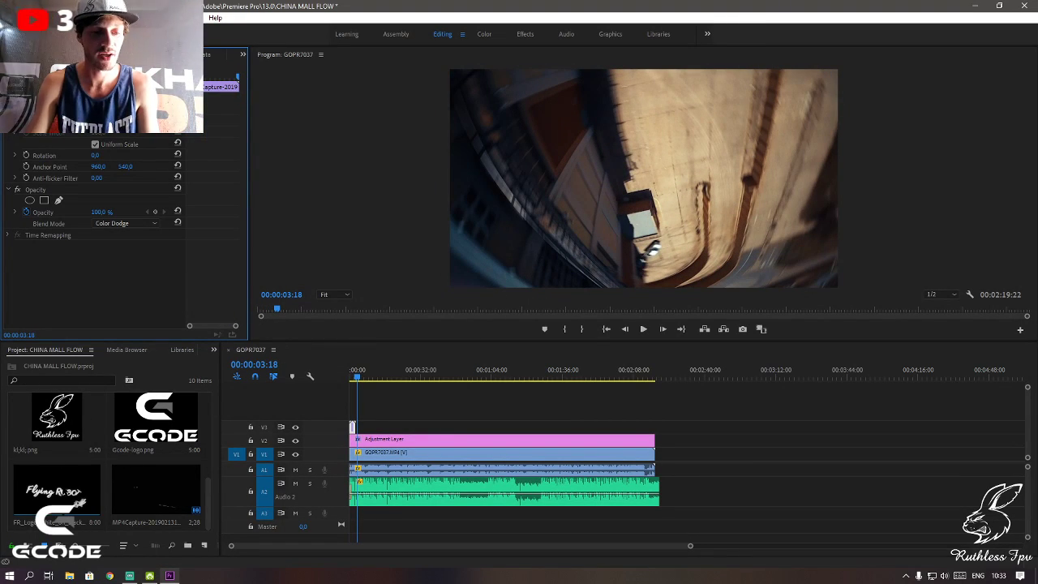
# - Place FR_Logo_white_on_black on a new V4 track and slow the V3 intro clip to 36%
pyautogui.moveTo(57, 491); pyautogui.dragTo(352, 408)
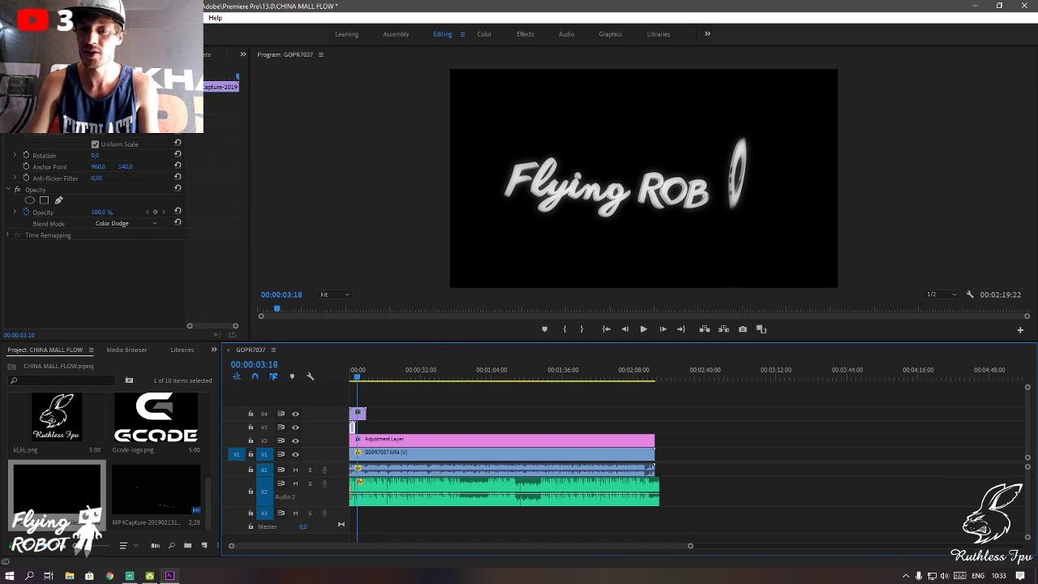
pyautogui.rightClick(356, 429)
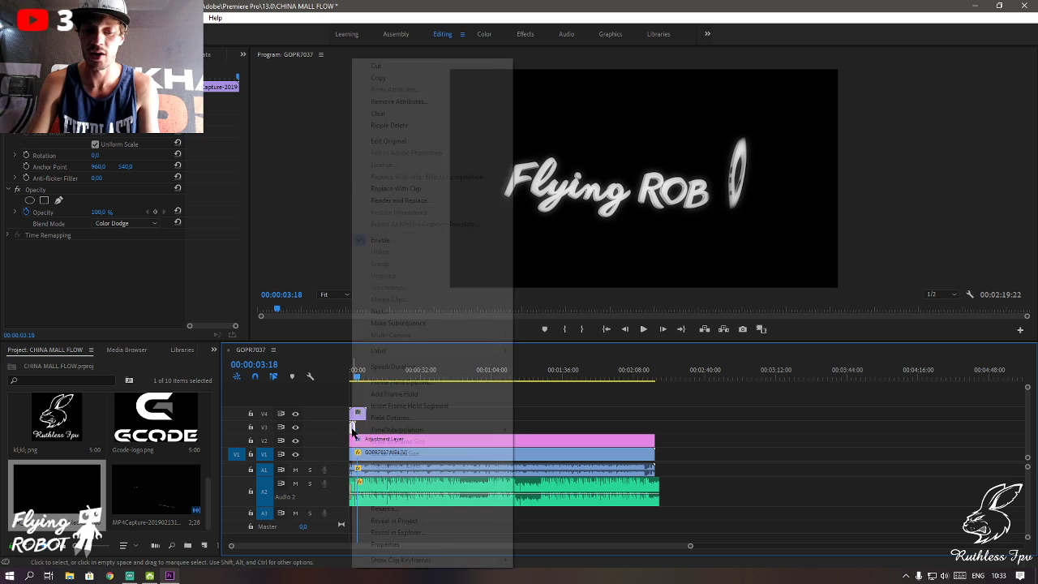
pyautogui.press('Escape')
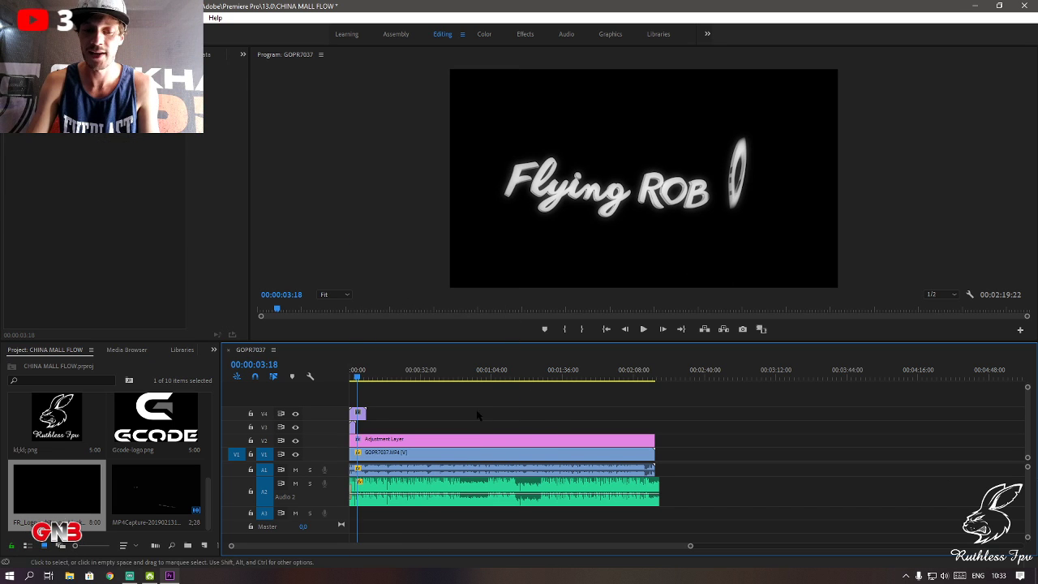
pyautogui.rightClick(354, 430)
pyautogui.click(389, 366)
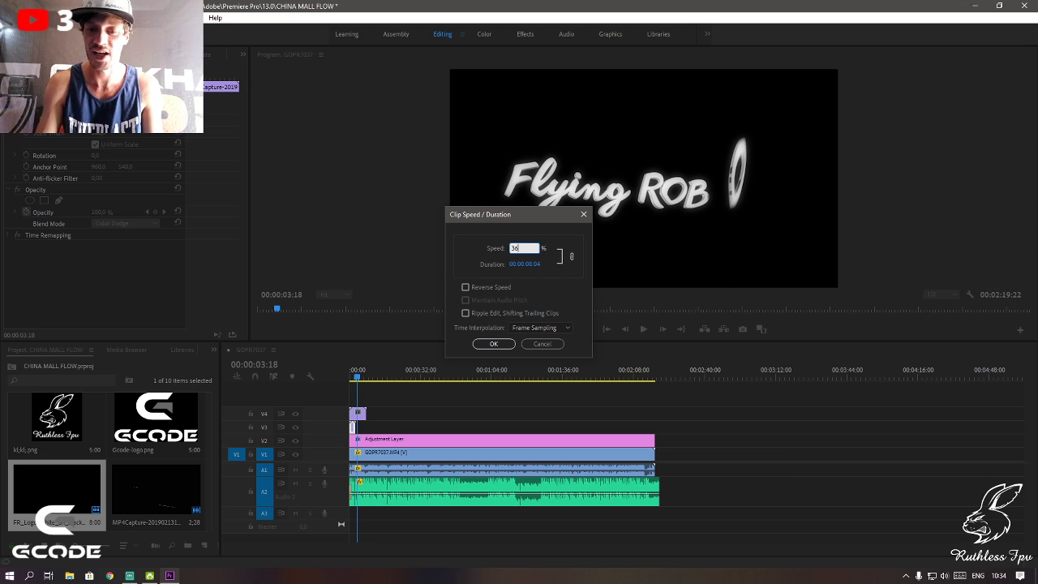
pyautogui.click(493, 344)
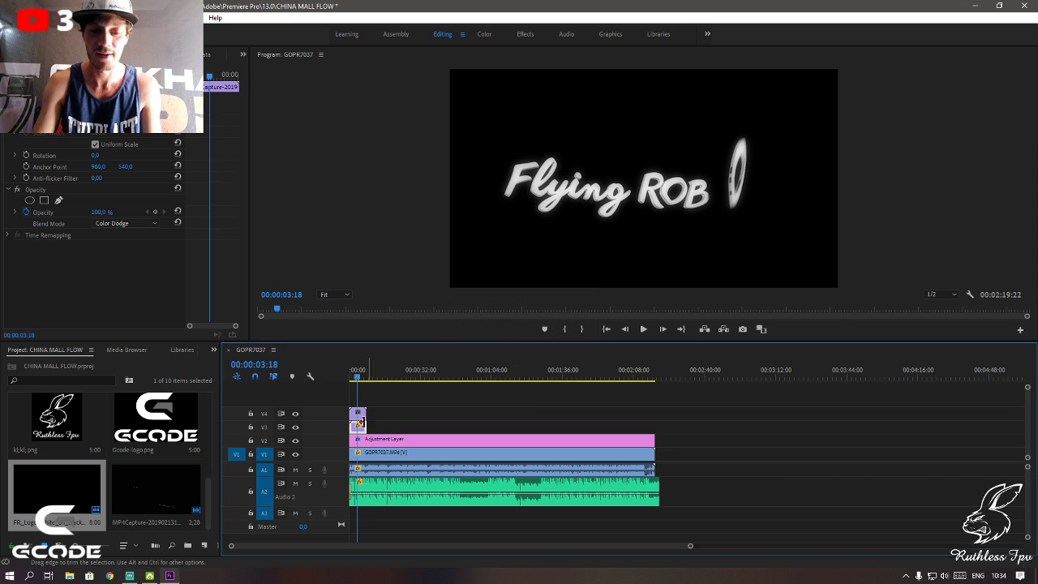
# - Change the V3 MP4Capture clip's speed to 36.5%
pyautogui.press('=')
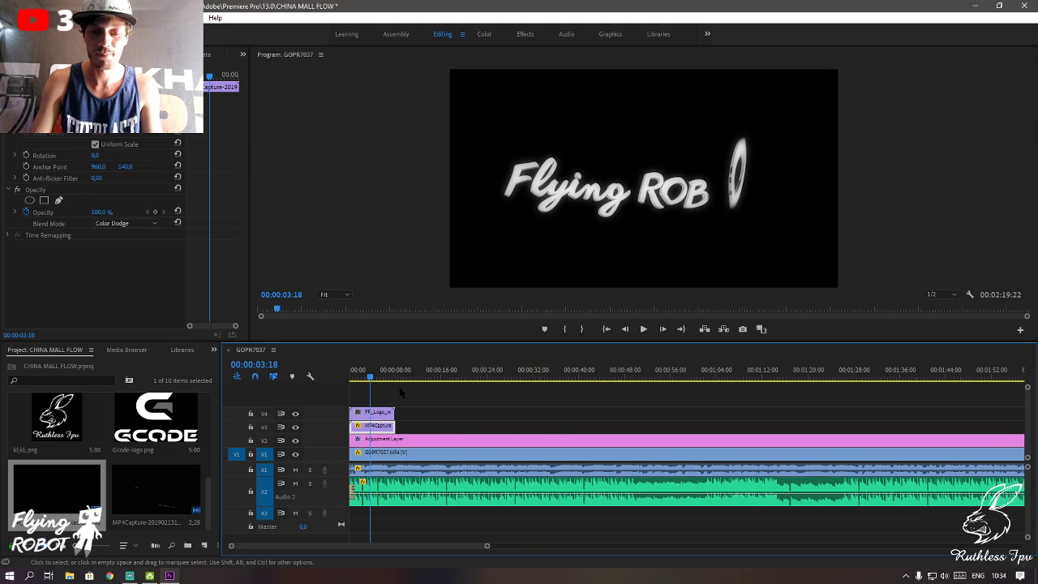
pyautogui.press('=')
pyautogui.press('=')
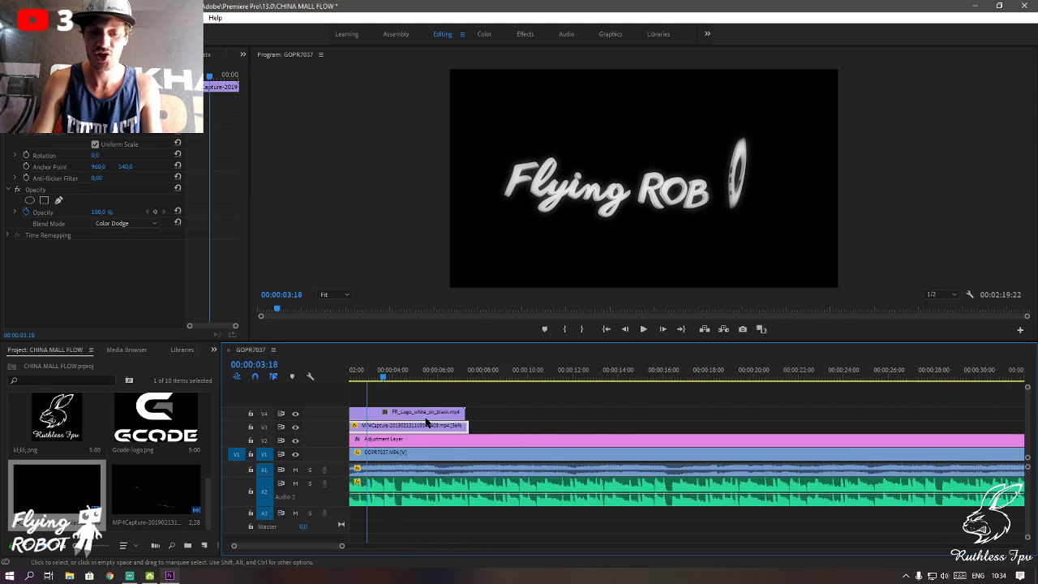
pyautogui.press('=')
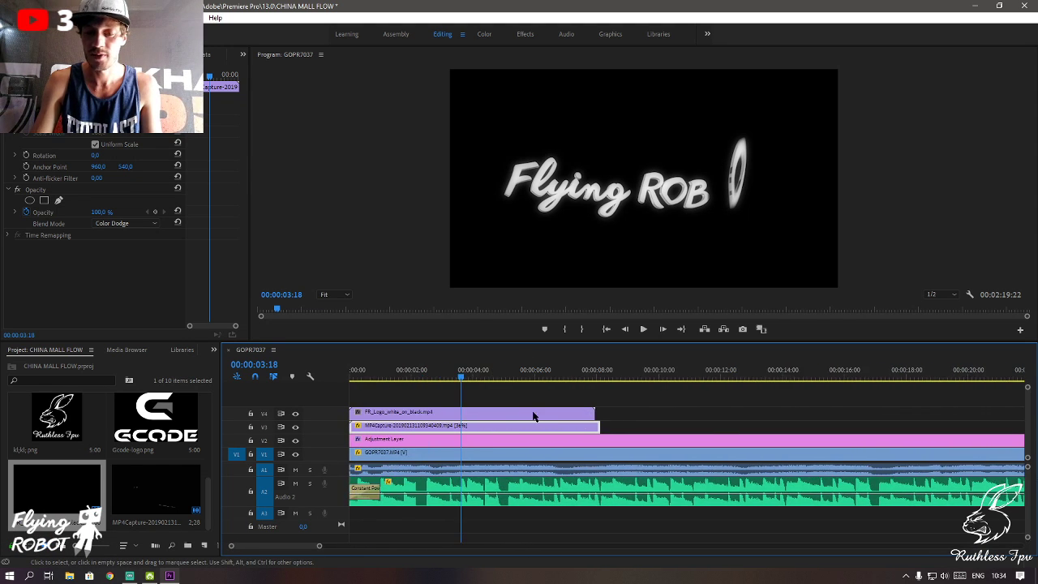
pyautogui.rightClick(478, 435)
pyautogui.click(546, 368)
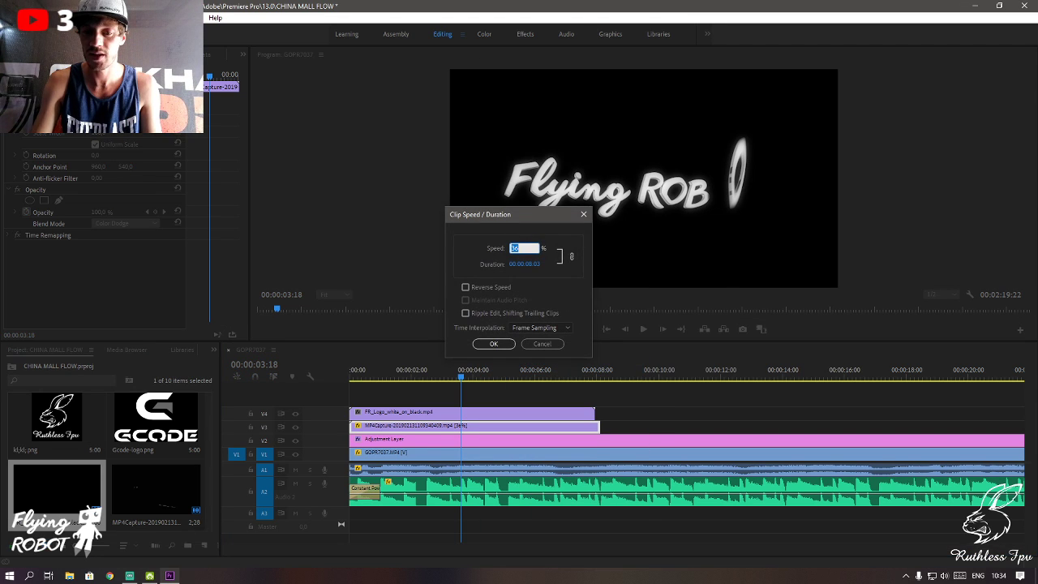
pyautogui.click(519, 248)
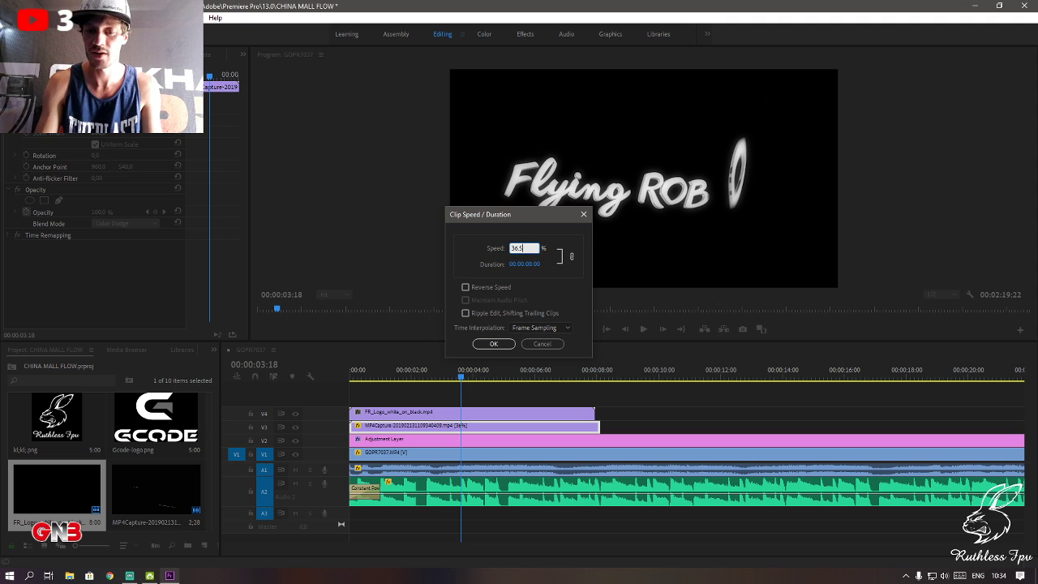
pyautogui.write('.5')
pyautogui.press('Return')
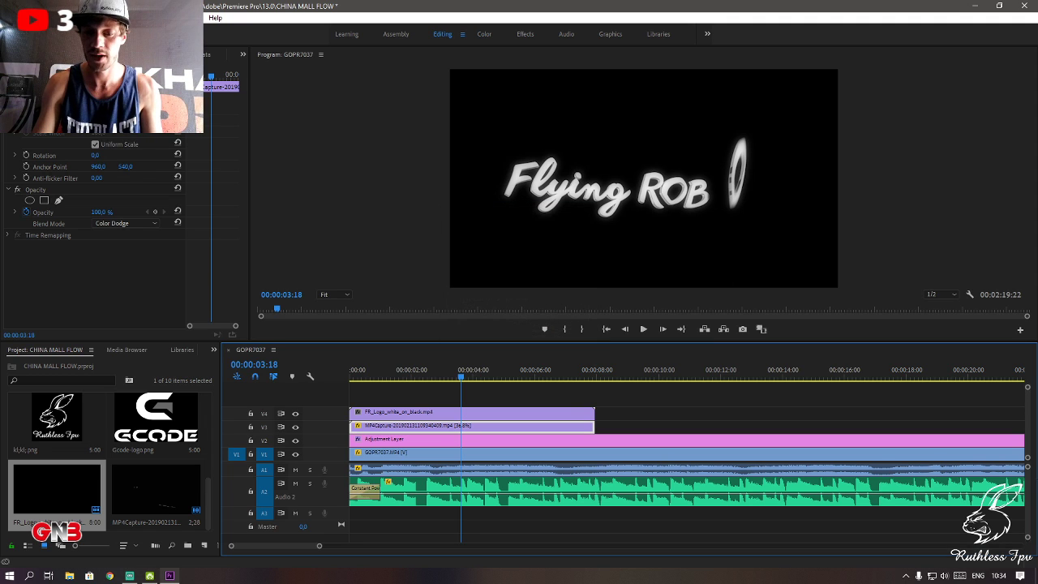
# - Check that the V3 capture clip and V4 logo clip end together
pyautogui.click(593, 425)
pyautogui.scroll(6, 569, 418)
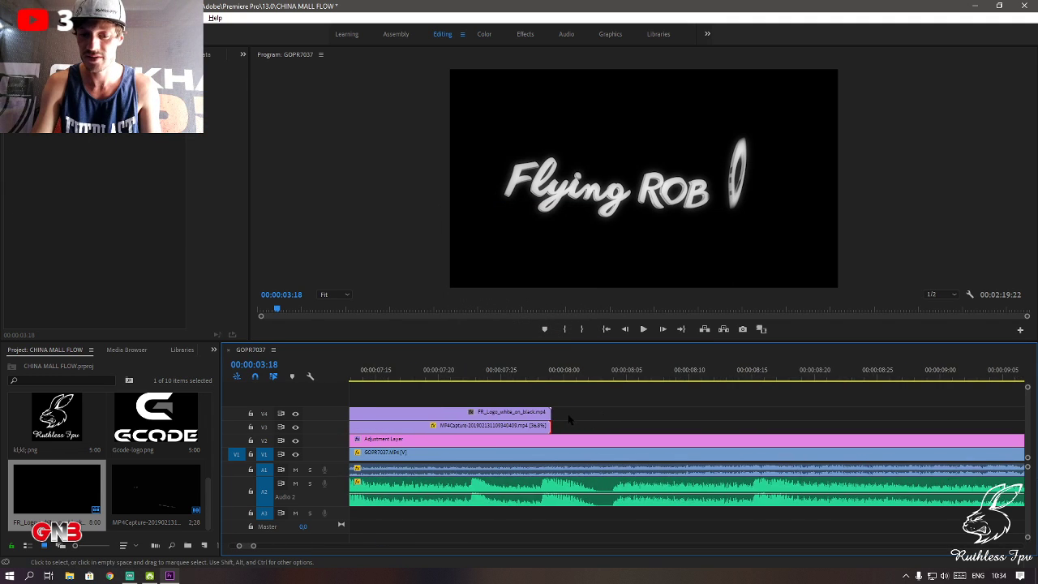
pyautogui.scroll(-6, 568, 419)
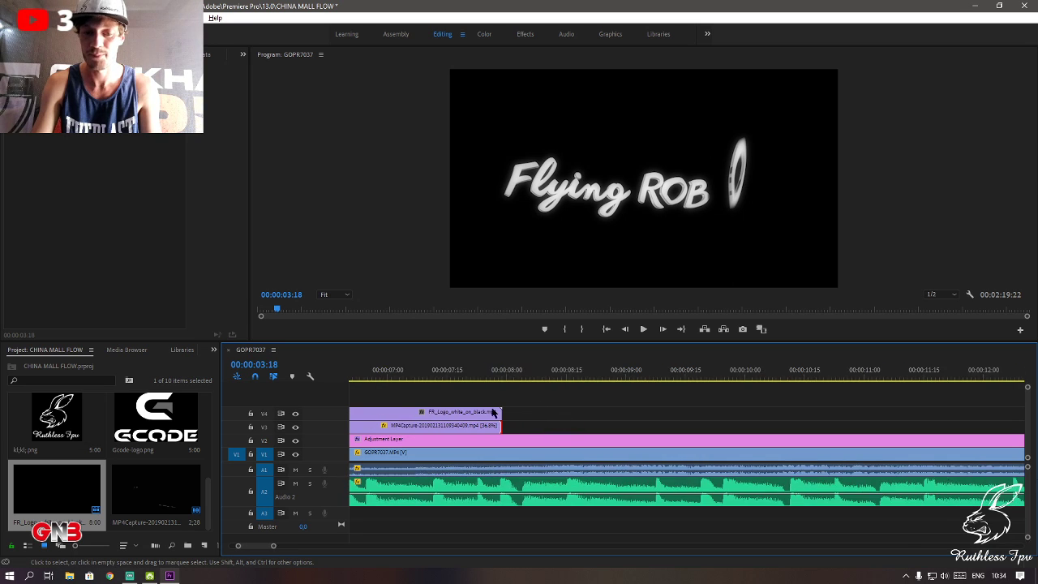
pyautogui.scroll(-8, 492, 412)
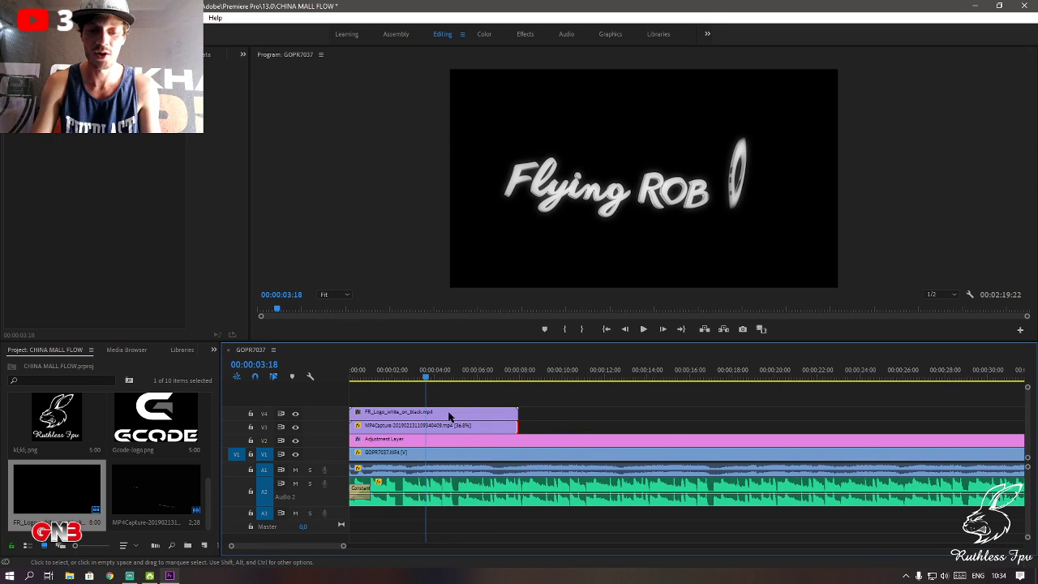
pyautogui.click(408, 420)
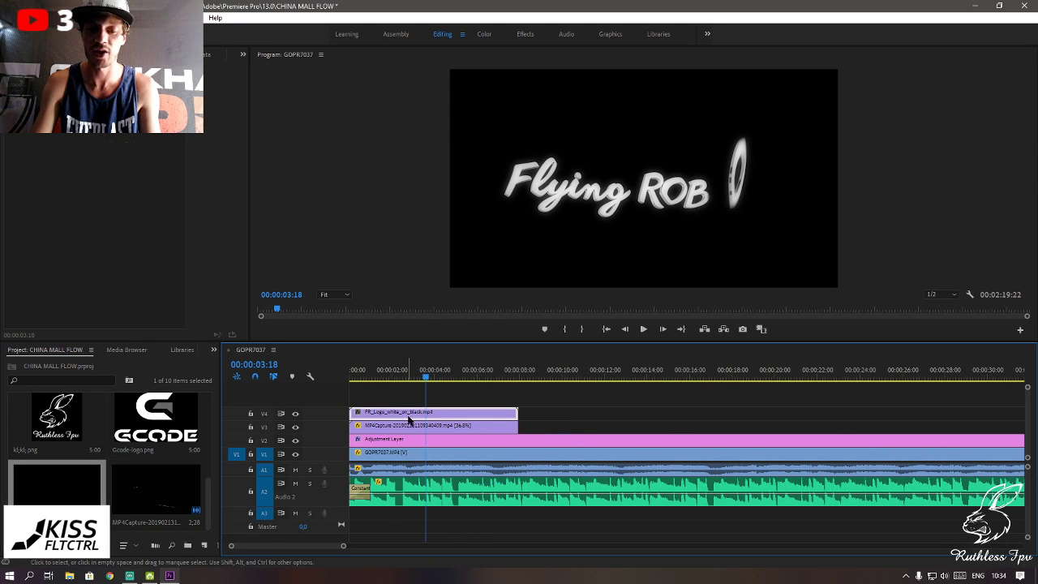
pyautogui.click(411, 420)
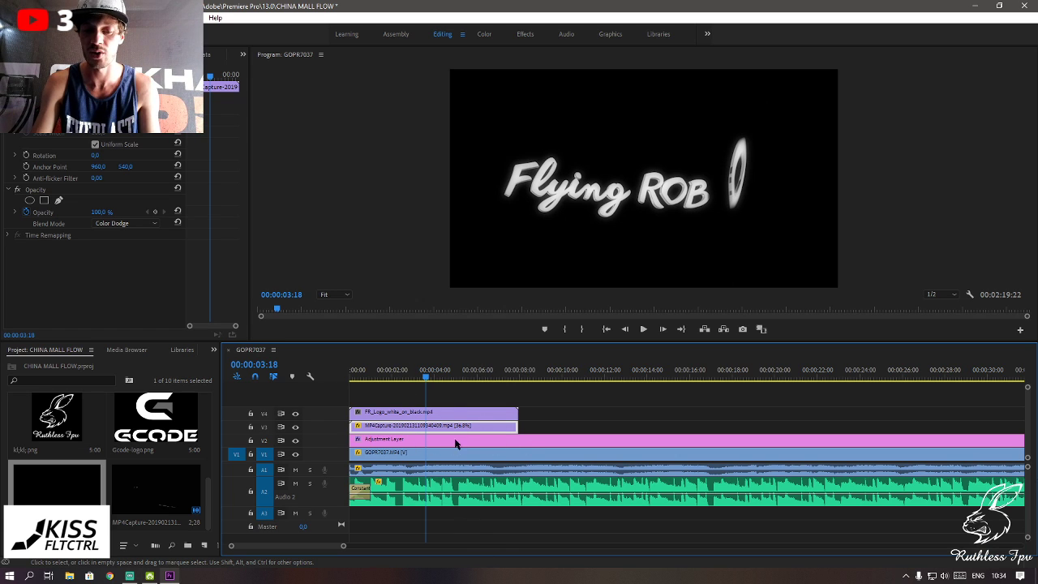
# - Inspect the intro clips on V2, V3 and V4 and replay the intro from the start
pyautogui.click(395, 441)
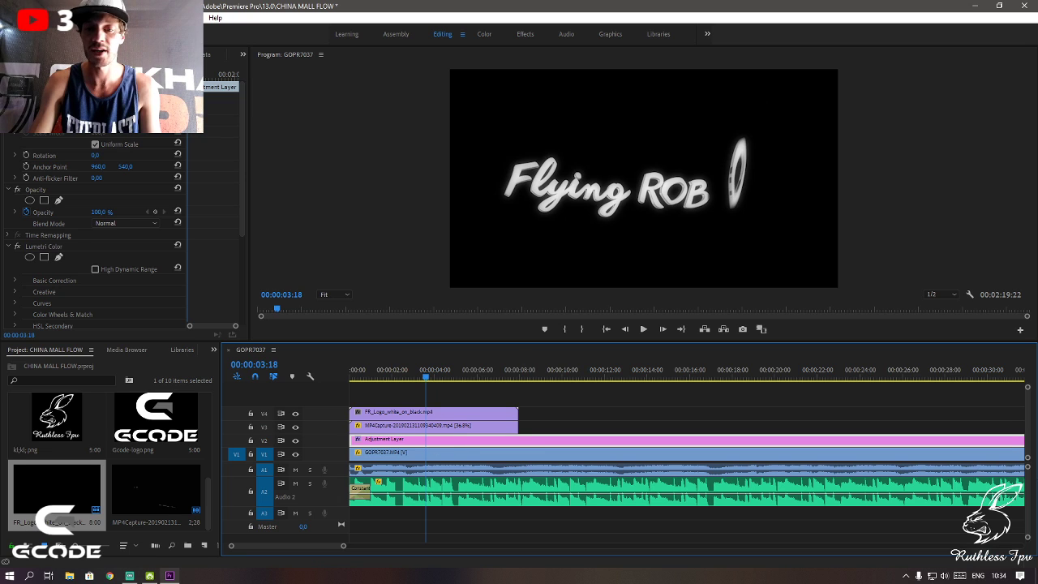
pyautogui.click(460, 415)
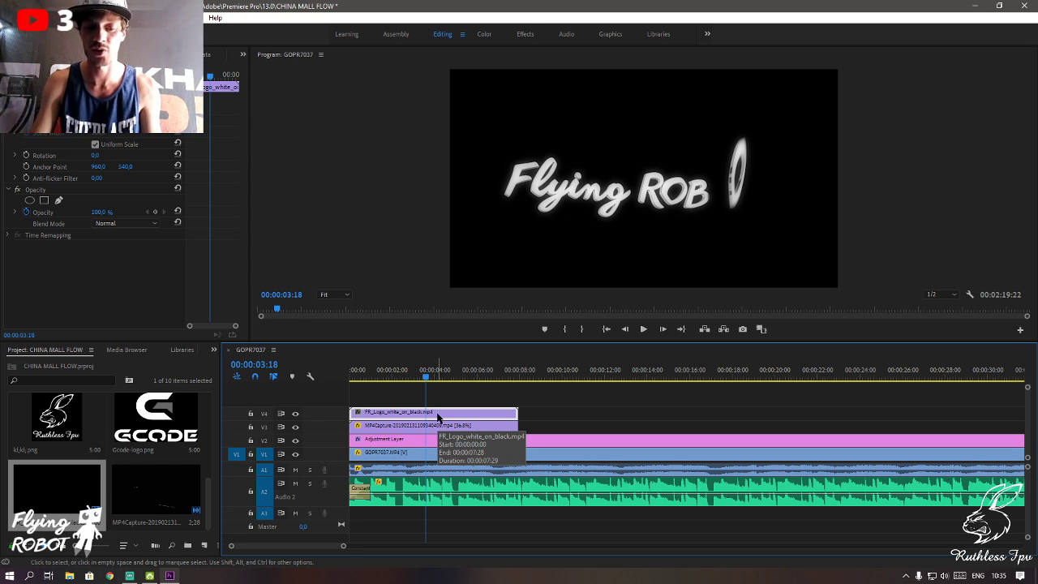
pyautogui.moveTo(551, 394); pyautogui.dragTo(507, 430)
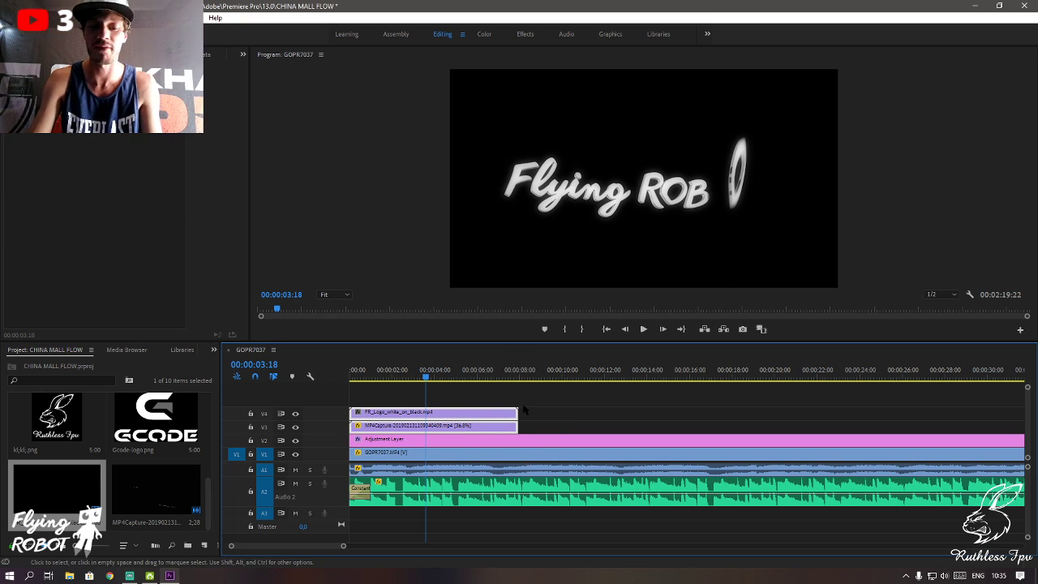
pyautogui.click(468, 442)
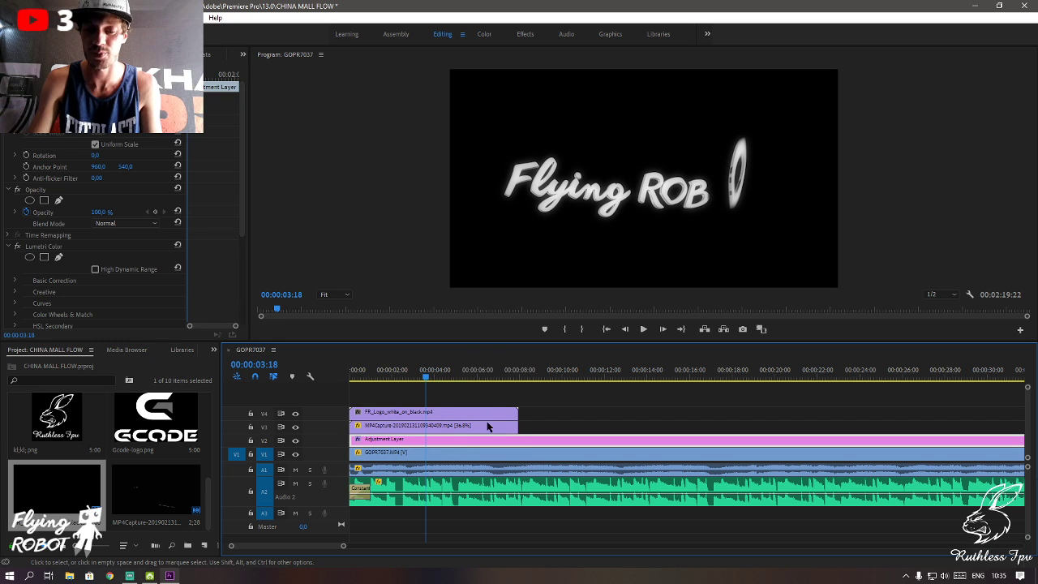
pyautogui.click(477, 425)
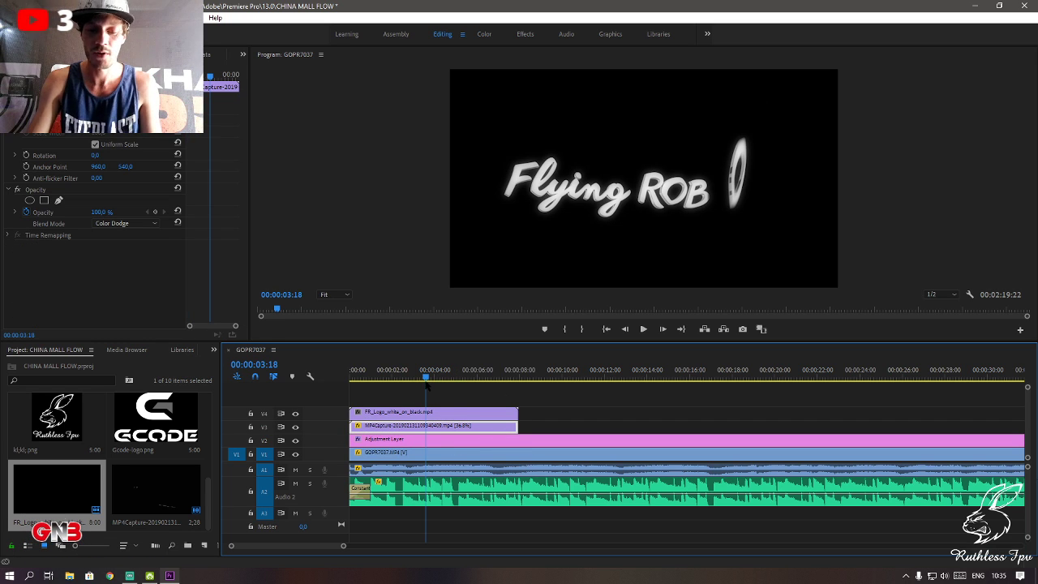
pyautogui.press('Home')
pyautogui.press('space')
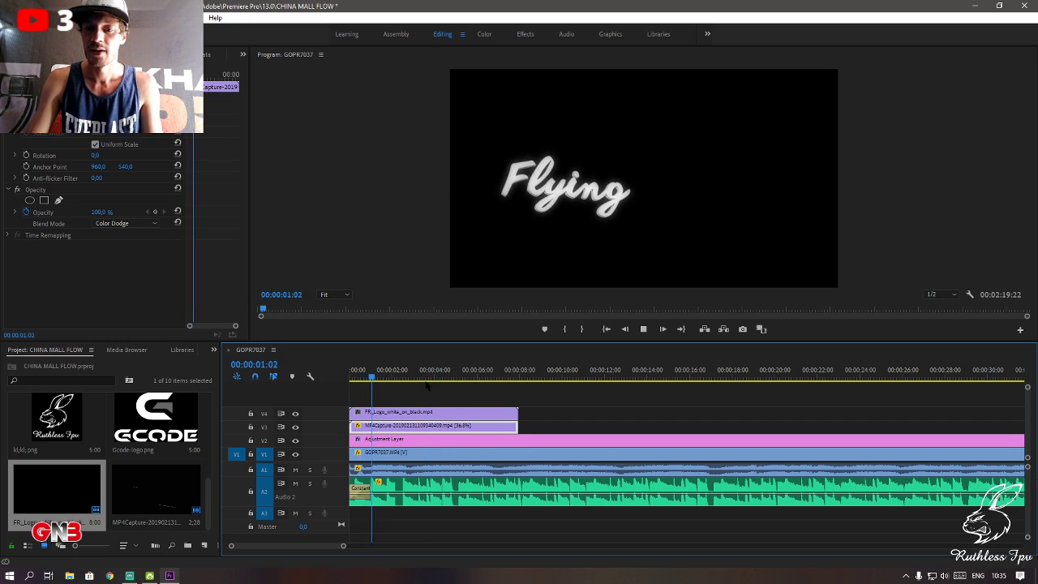
pyautogui.press('space')
# - Move the FR_Logo clip on V4 later to about 10 seconds and preview the intro
pyautogui.click(427, 414)
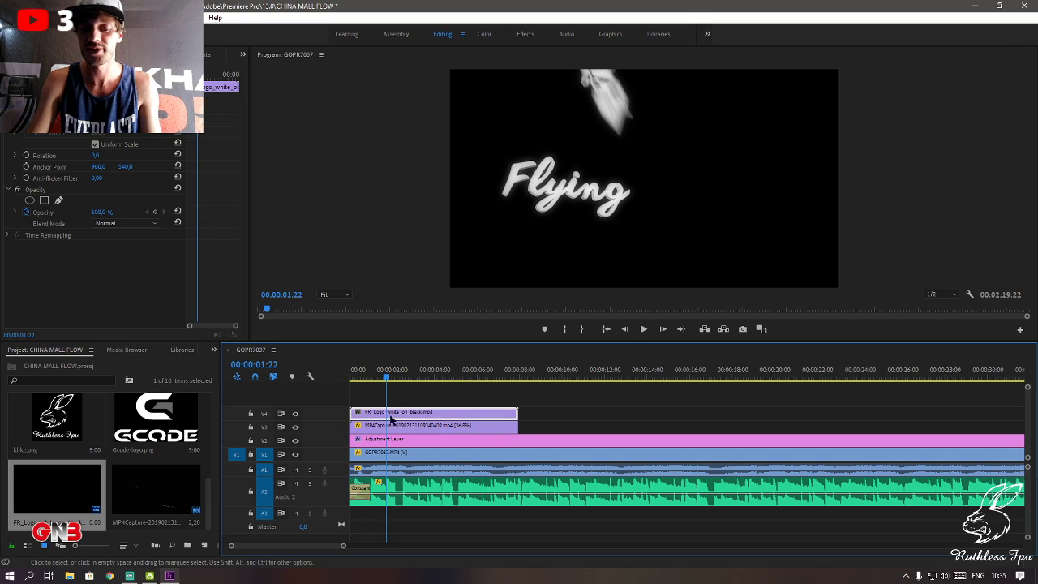
pyautogui.click(423, 429)
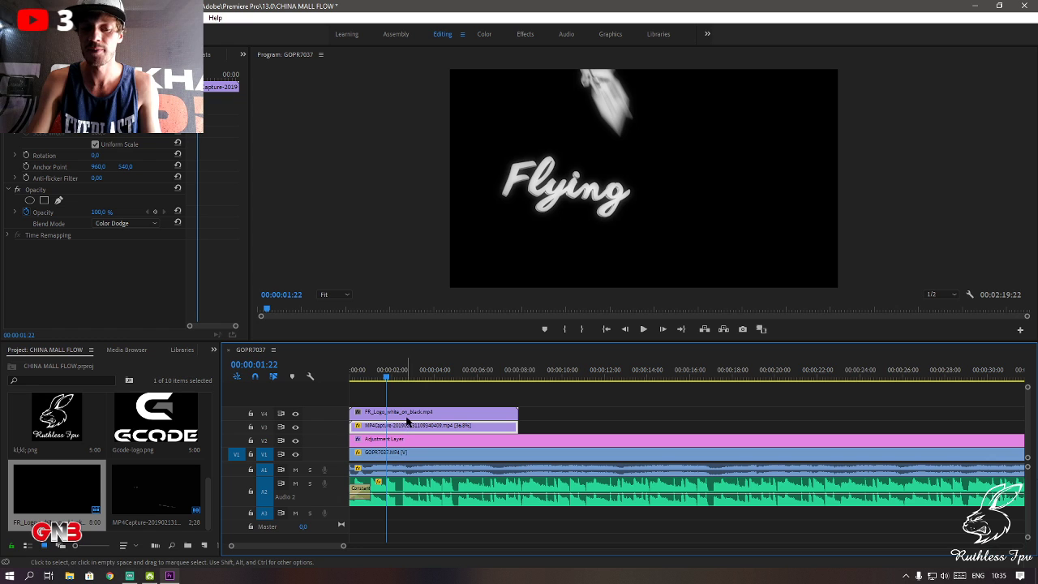
pyautogui.moveTo(407, 414); pyautogui.dragTo(612, 414)
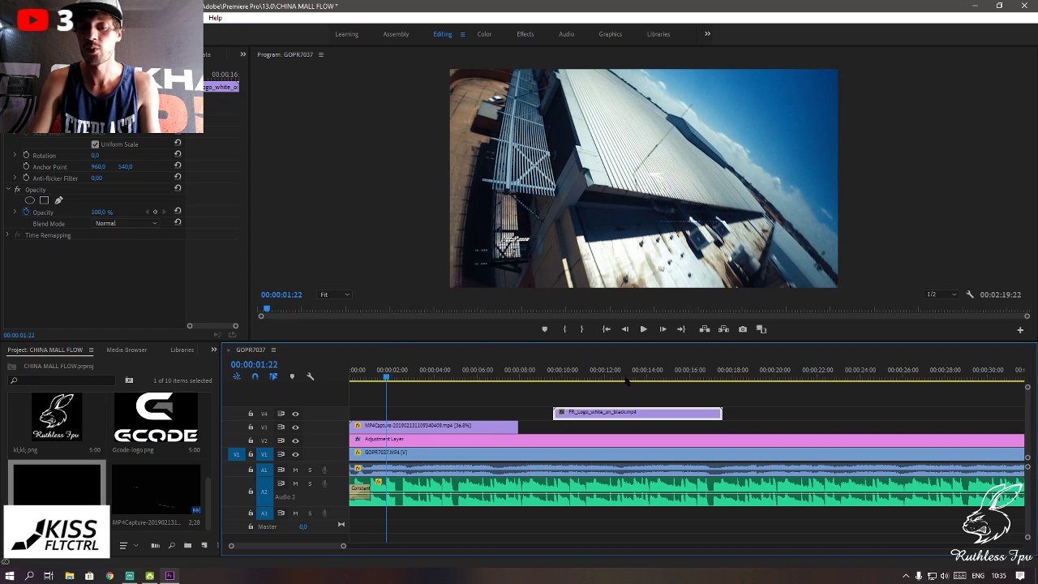
pyautogui.moveTo(552, 374); pyautogui.dragTo(564, 374)
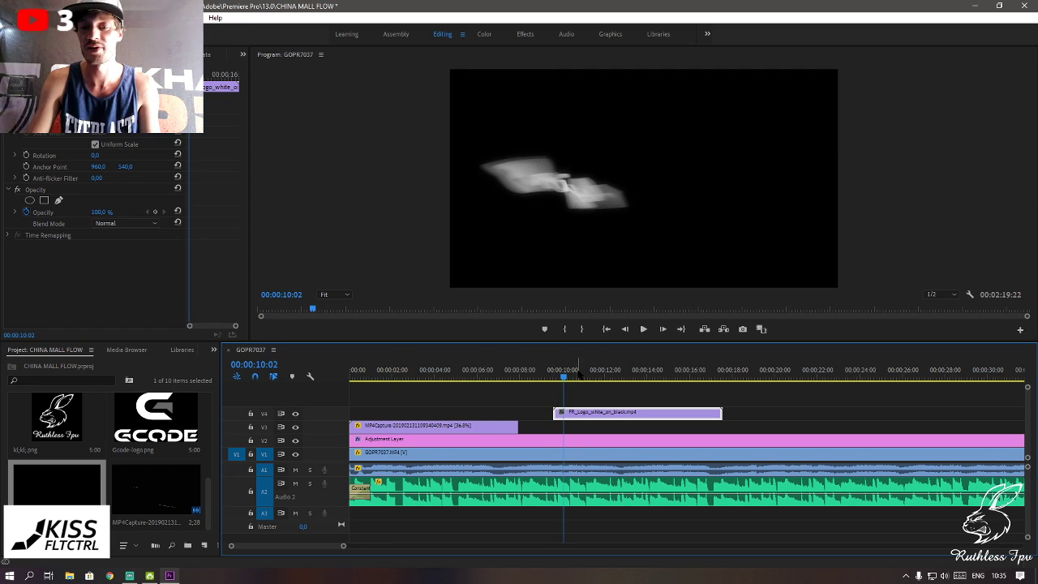
pyautogui.click(391, 374)
pyautogui.press('space')
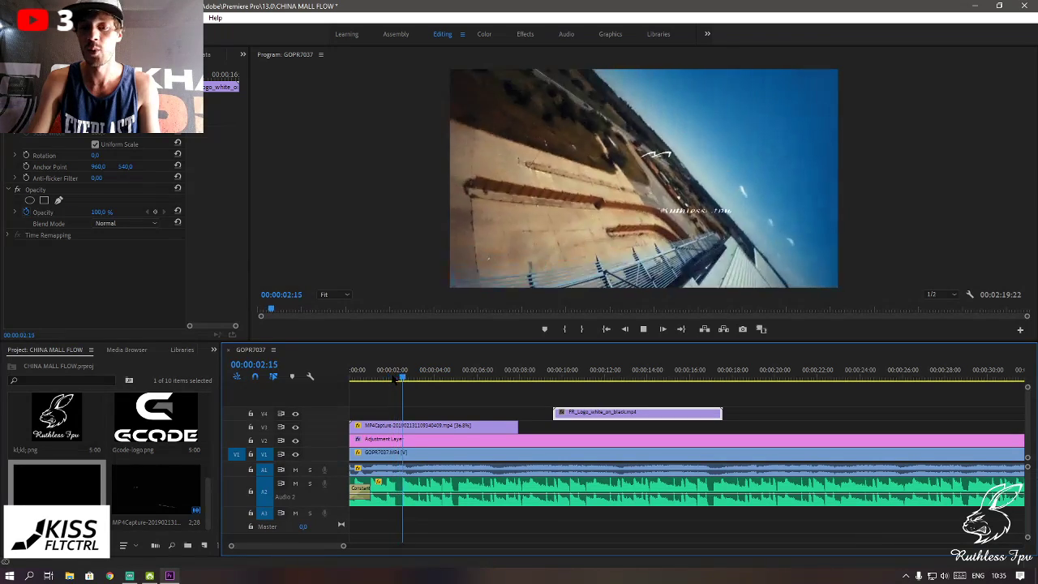
pyautogui.press('space')
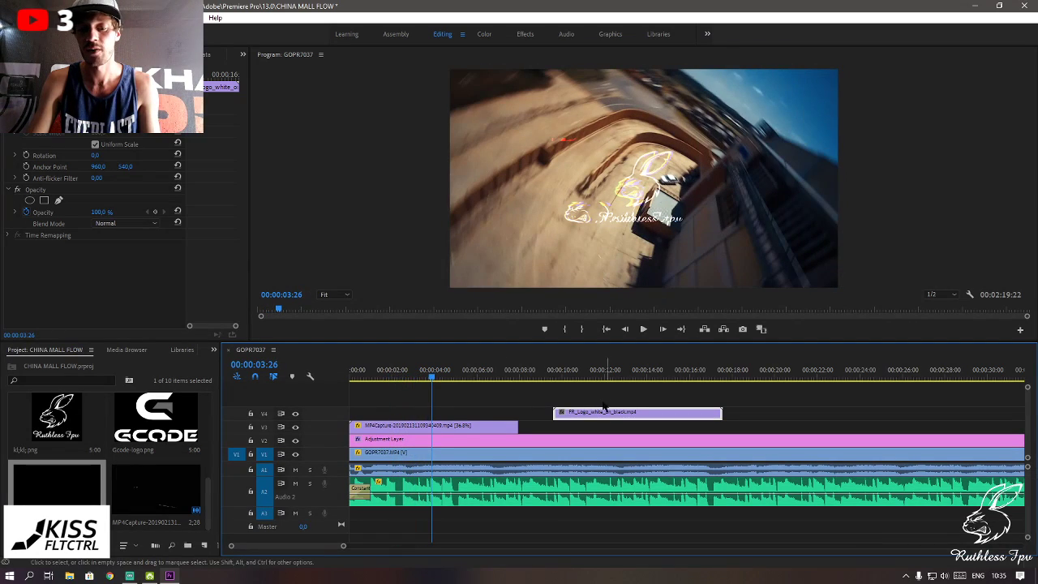
# - Delete the gap before FR_Logo so it starts at the beginning of the timeline
pyautogui.click(503, 417)
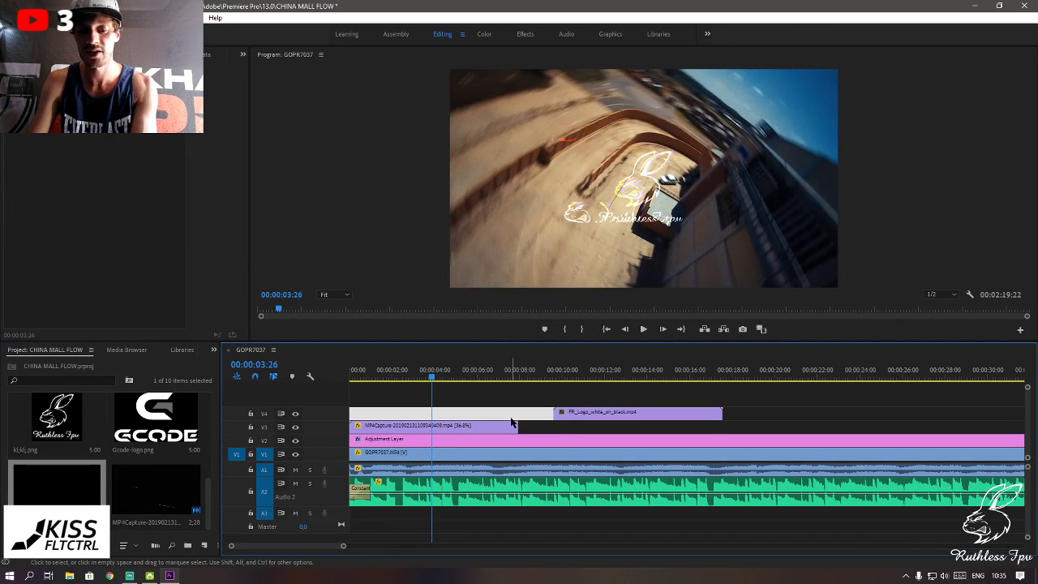
pyautogui.press('Delete')
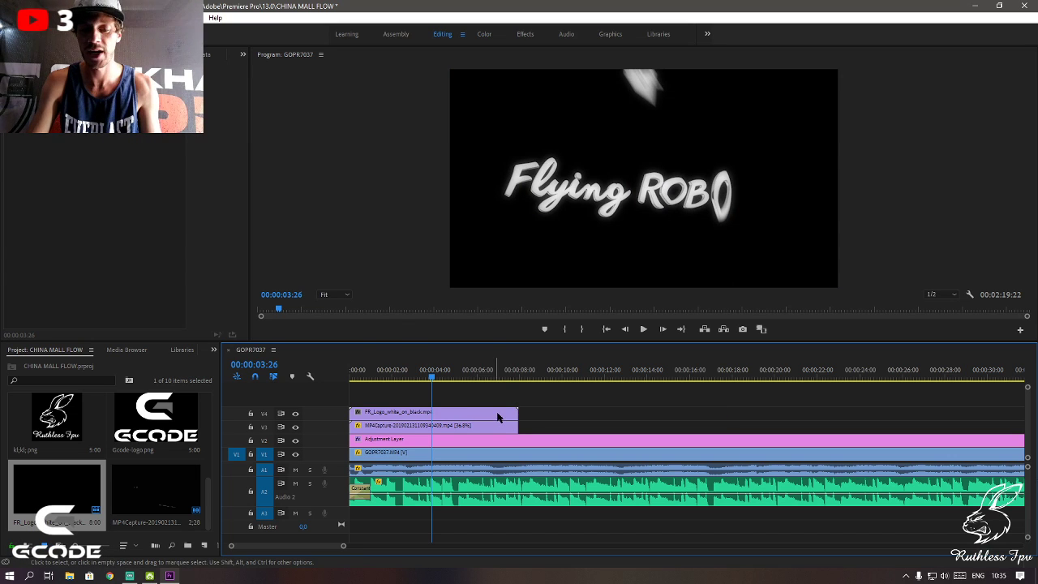
pyautogui.hotkey('ctrl', 'z')
pyautogui.press('Delete')
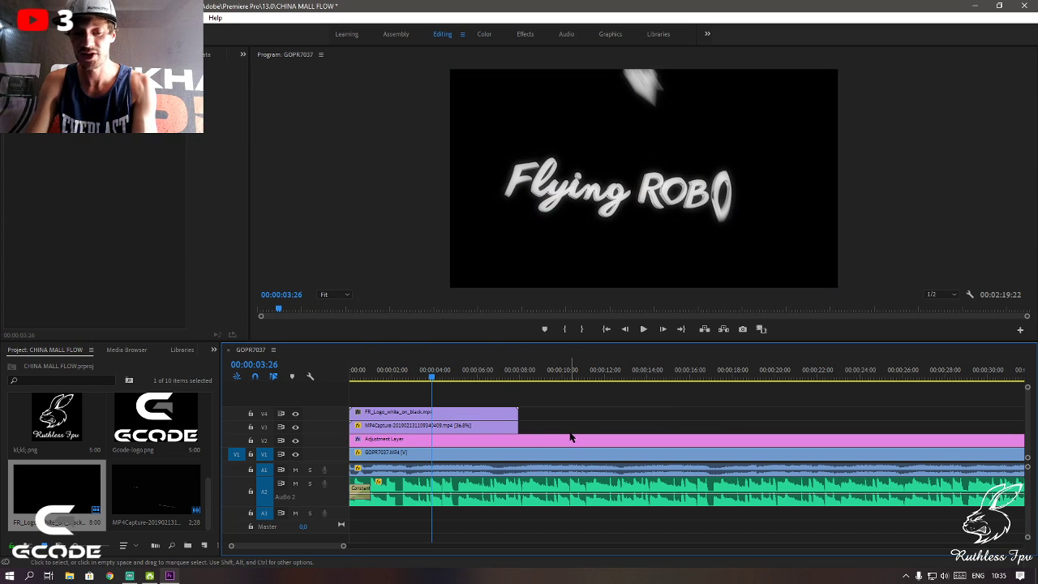
pyautogui.click(403, 414)
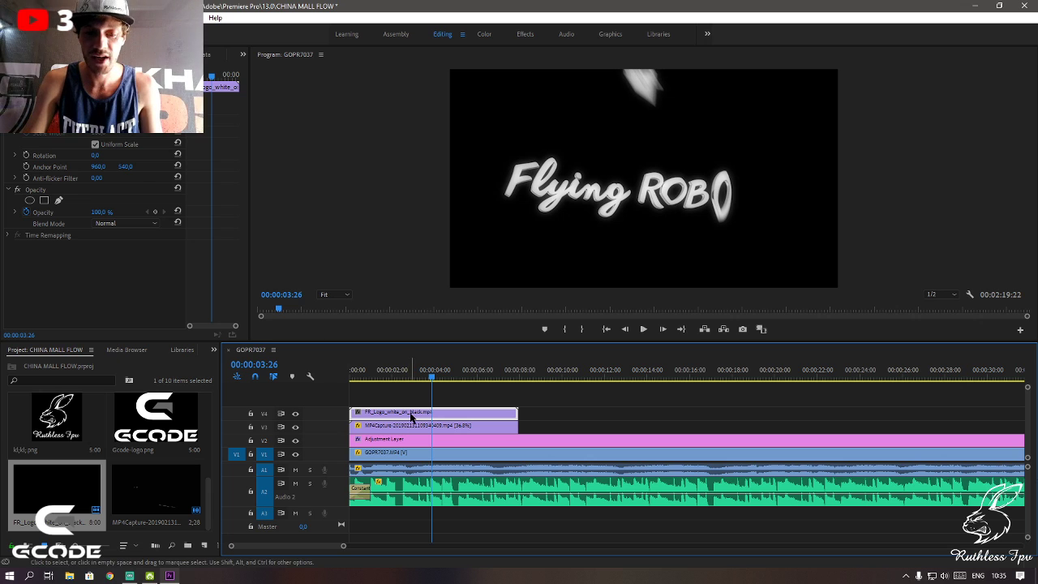
# - Set the FR_Logo clip's blend mode to Color Dodge and preview the intro
pyautogui.click(130, 223)
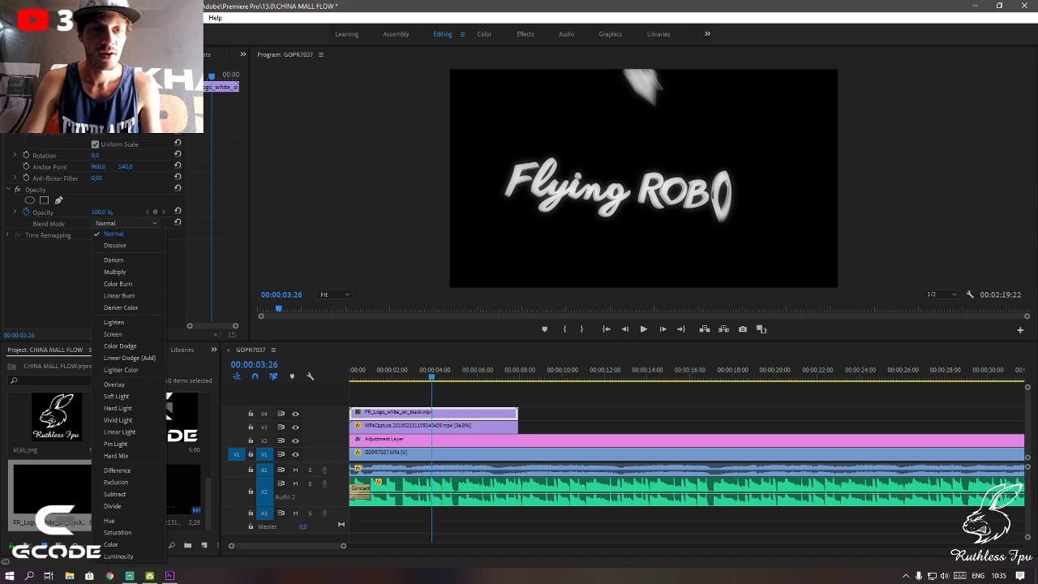
pyautogui.press('Escape')
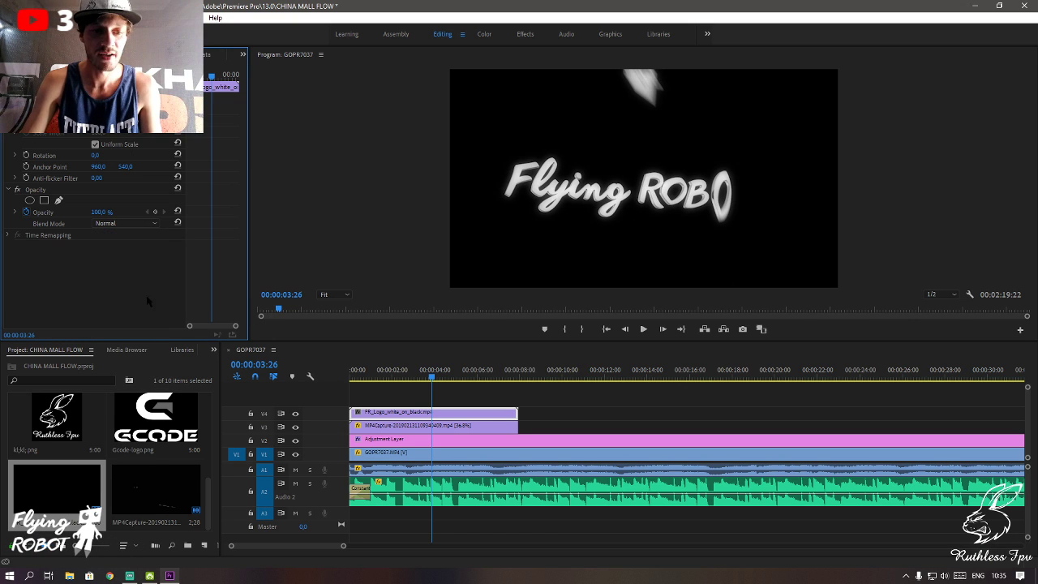
pyautogui.click(121, 223)
pyautogui.click(122, 345)
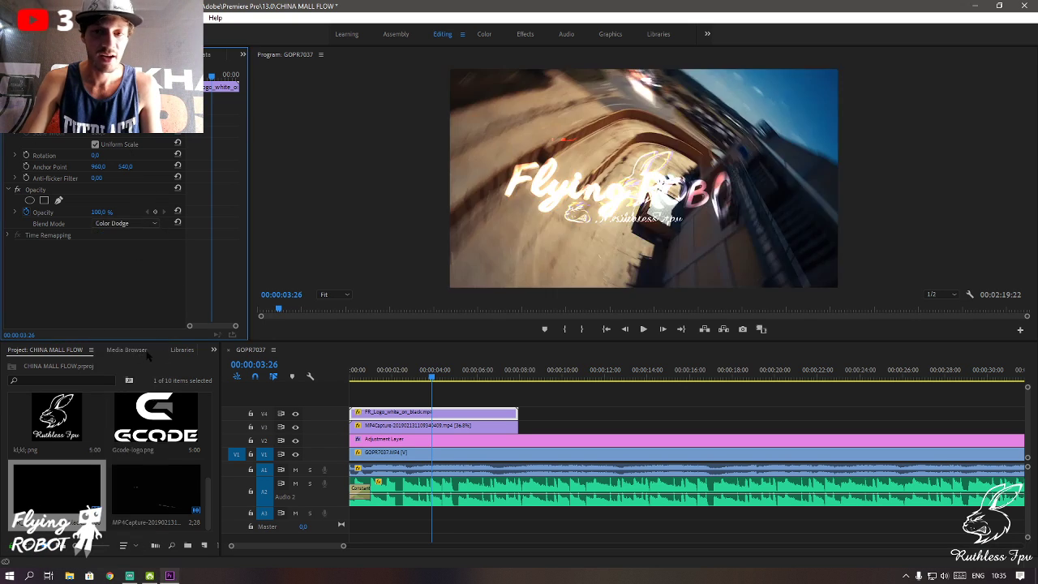
pyautogui.press('space')
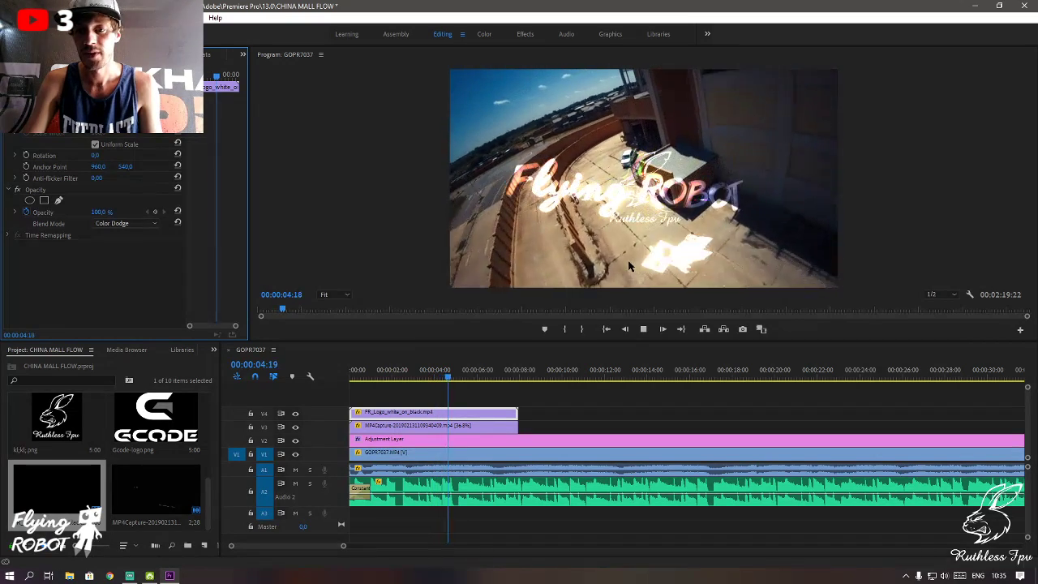
pyautogui.press('space')
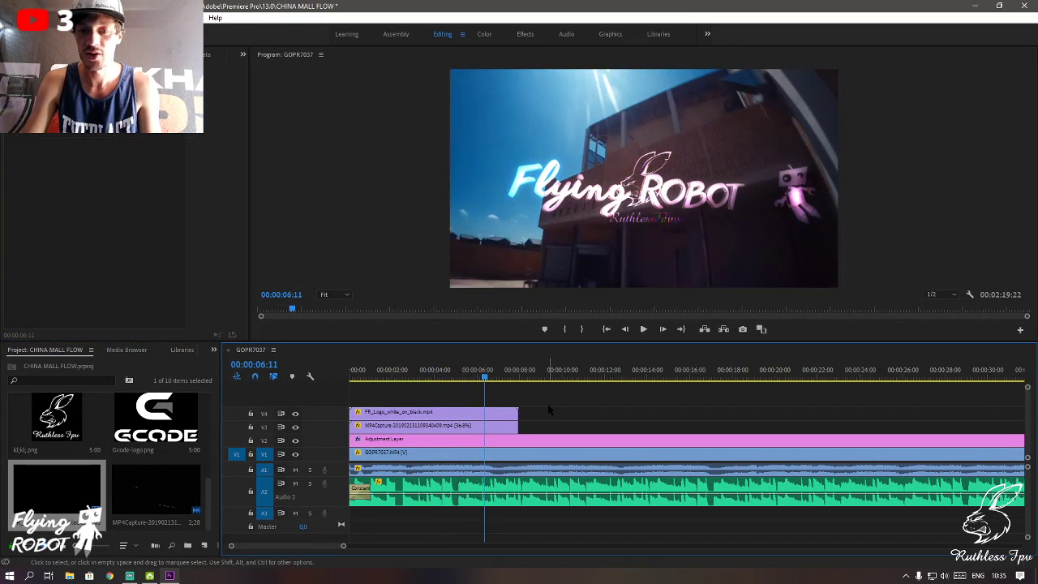
# - Select the Flying ROBOT logo clip, then the rabbit logo capture clip, to show their transform handles
pyautogui.click(570, 201)
pyautogui.click(422, 412)
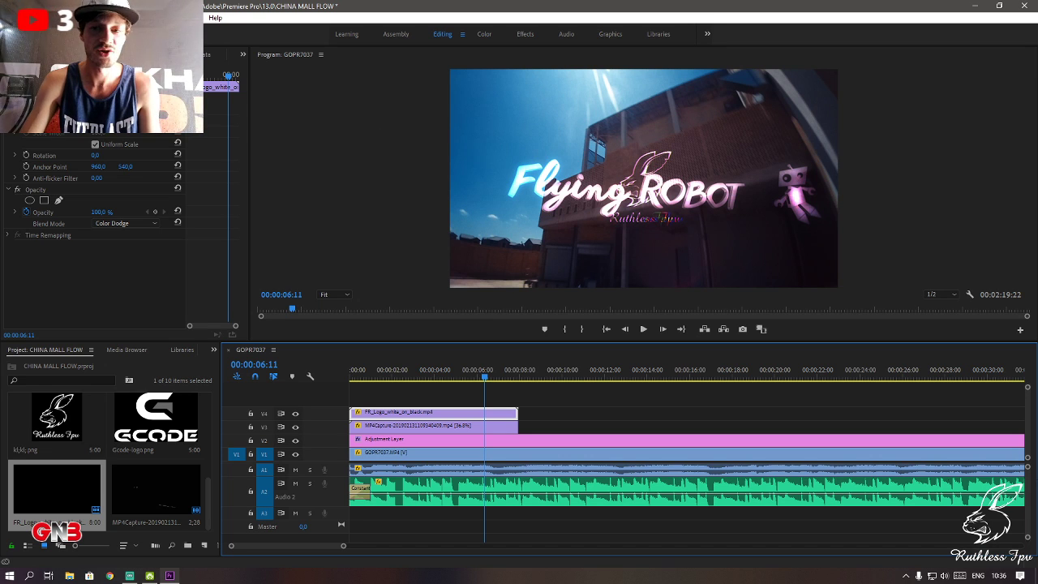
pyautogui.click(391, 414)
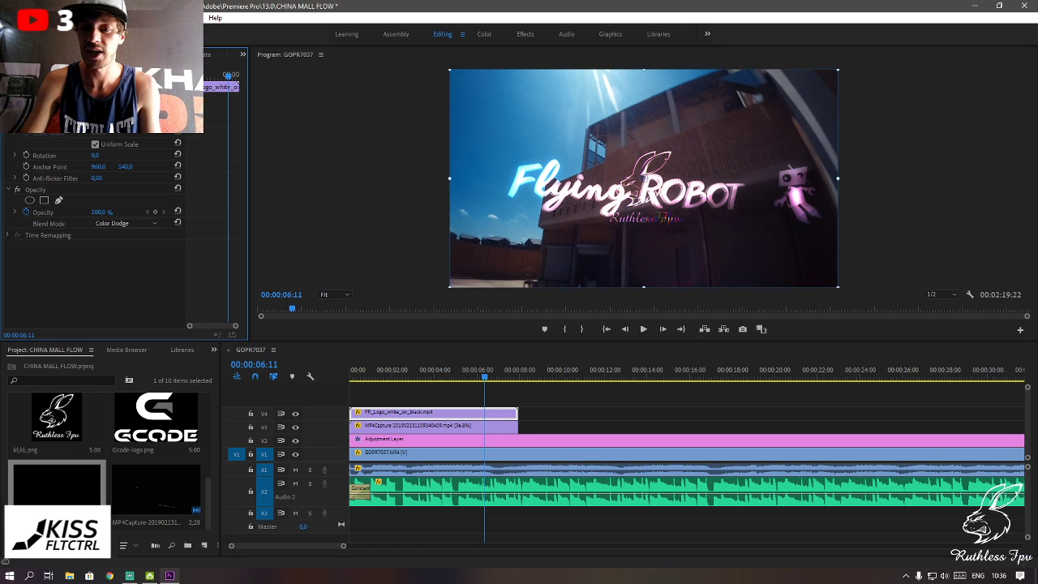
pyautogui.click(397, 426)
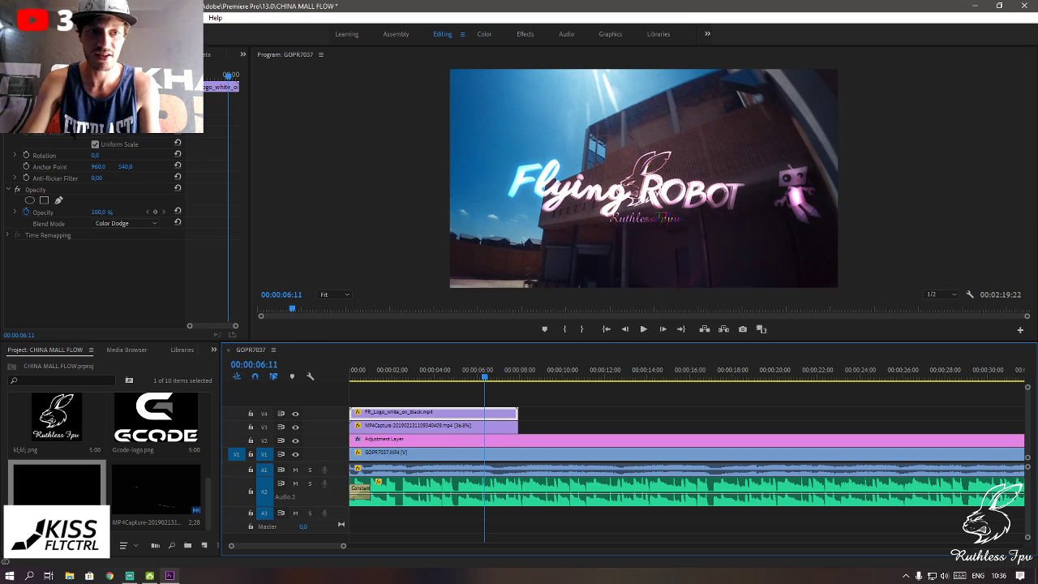
# - Move the Flying ROBOT title near the bottom, then raise and enlarge the rabbit logo above it
pyautogui.click(36, 98)
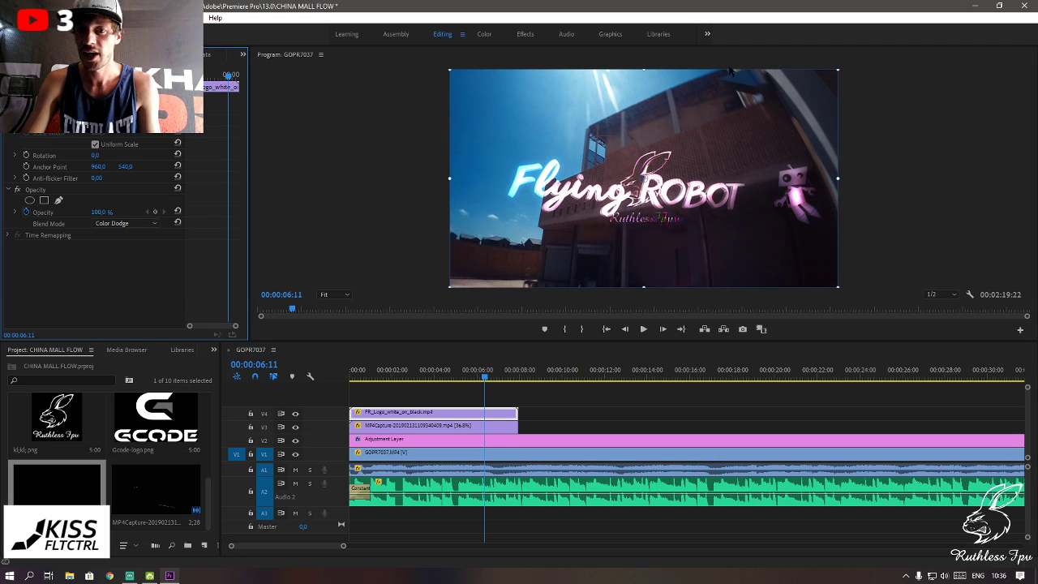
pyautogui.moveTo(594, 160); pyautogui.dragTo(589, 228)
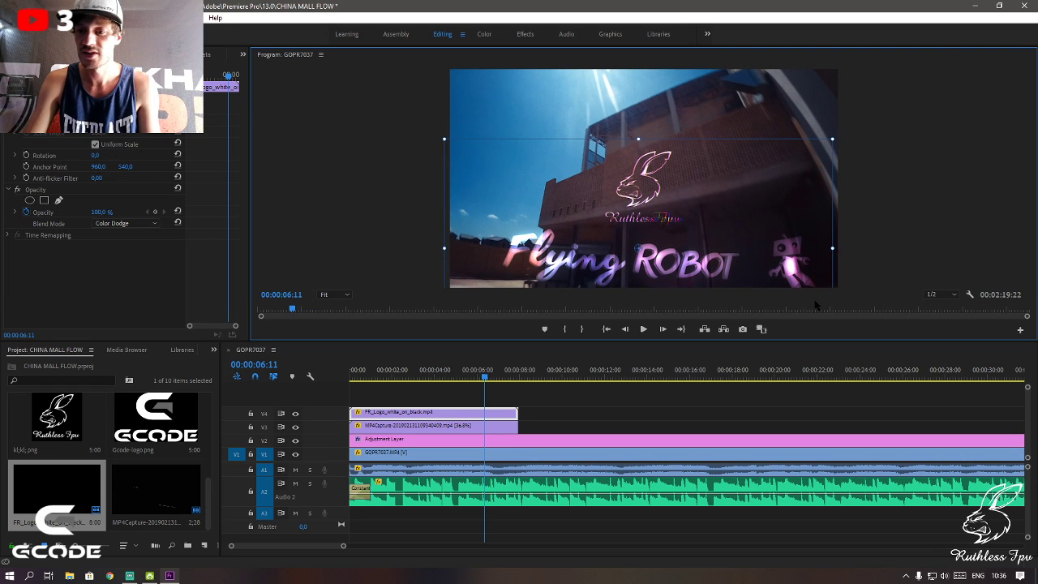
pyautogui.click(693, 144)
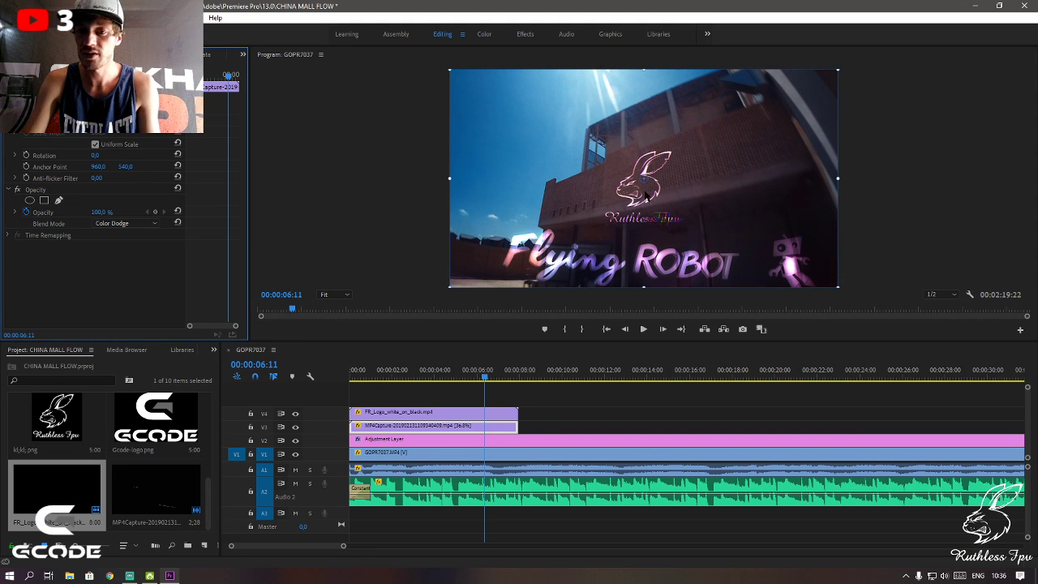
pyautogui.moveTo(647, 198); pyautogui.dragTo(661, 156)
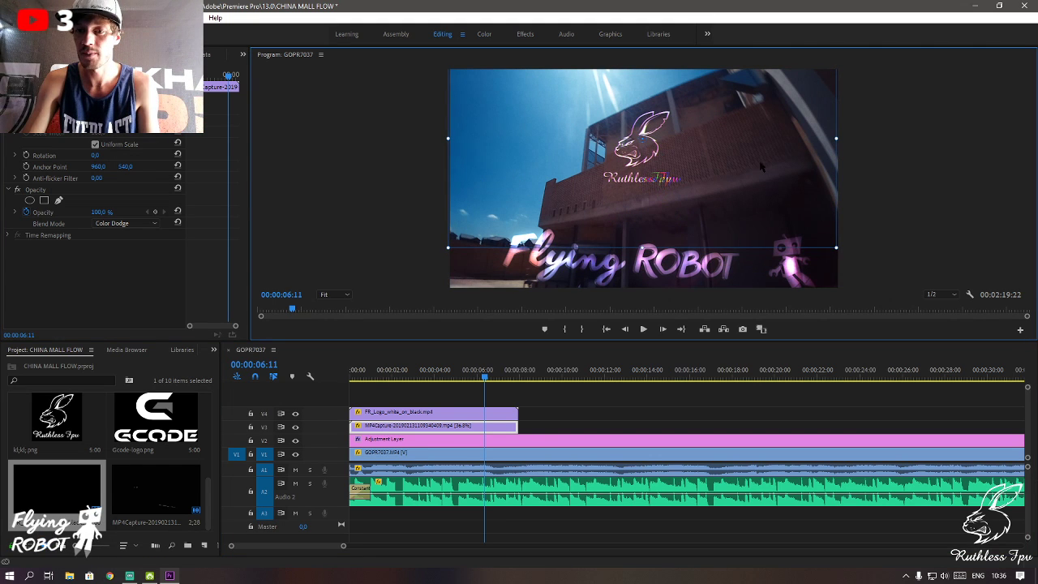
pyautogui.moveTo(837, 247); pyautogui.dragTo(925, 295)
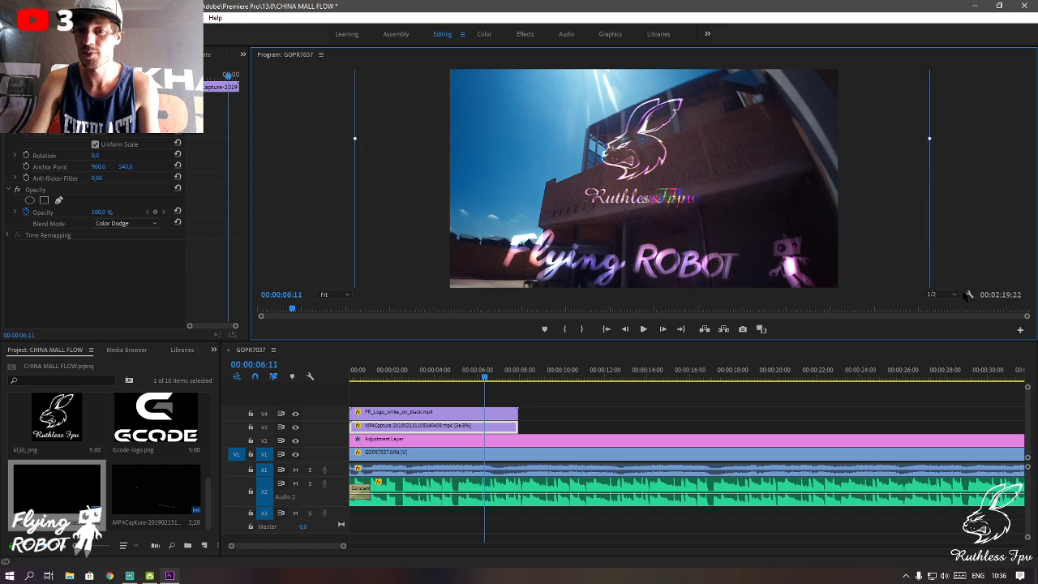
pyautogui.moveTo(672, 162); pyautogui.dragTo(671, 171)
# - Set the rabbit logo clip's blend mode to Linear Dodge (Add)
pyautogui.click(126, 223)
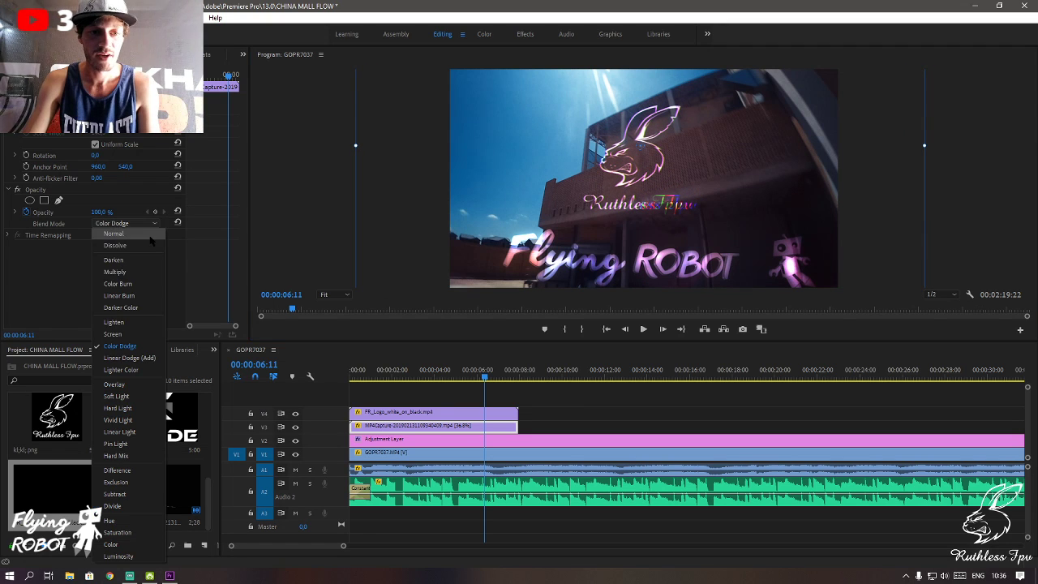
pyautogui.click(130, 358)
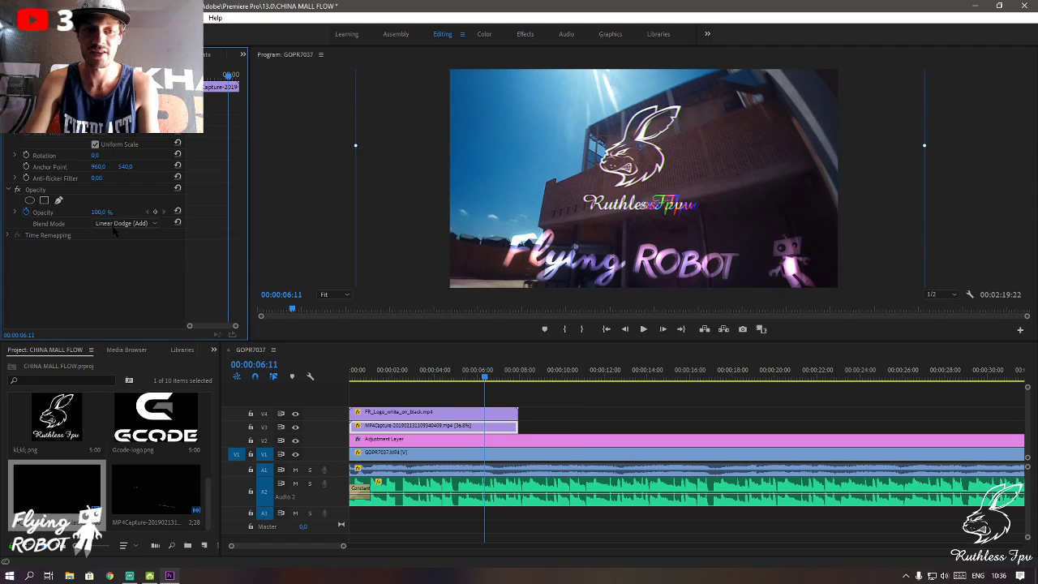
pyautogui.click(129, 223)
pyautogui.click(130, 358)
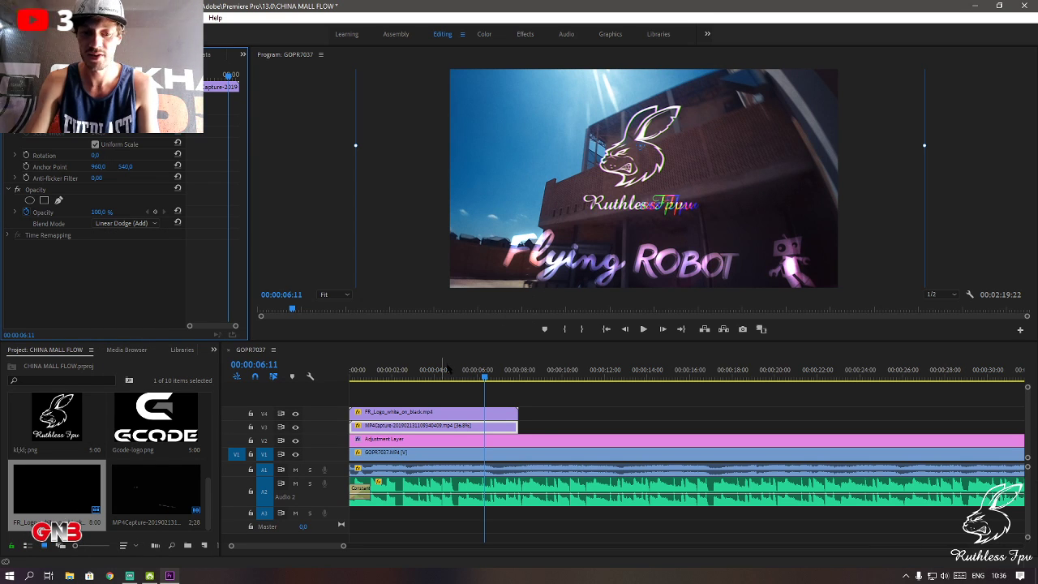
# - Shrink the Flying ROBOT title slightly in the Program monitor
pyautogui.click(676, 268)
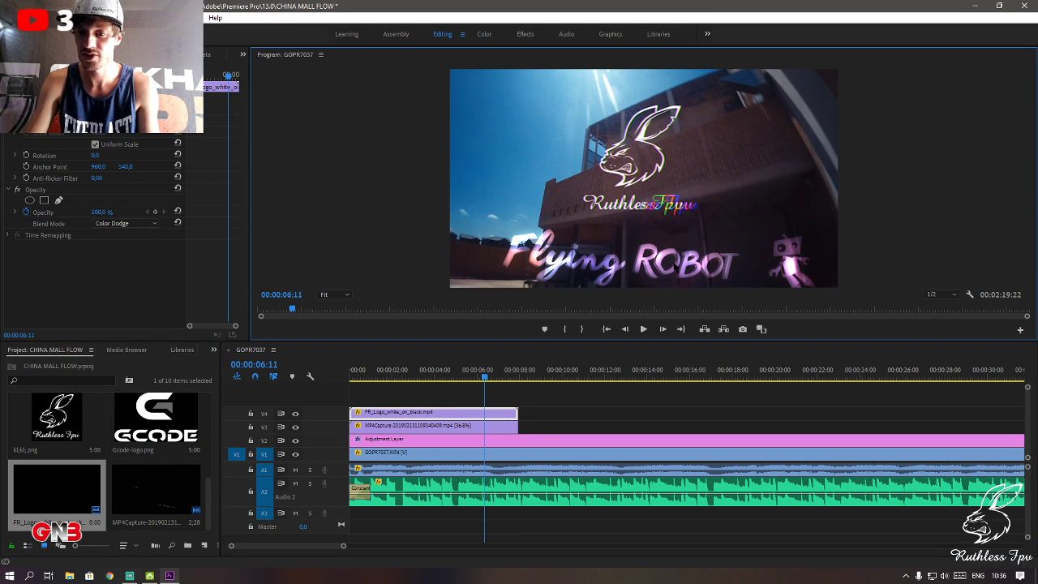
pyautogui.click(694, 243)
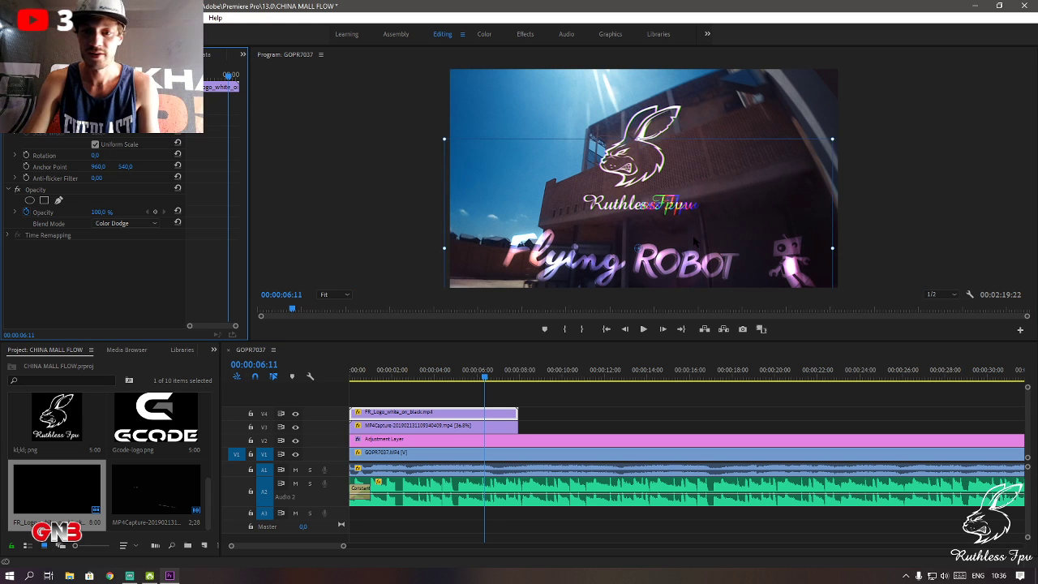
pyautogui.moveTo(833, 134); pyautogui.dragTo(796, 155)
# - Play the layered logo intro from the sequence start to review it
pyautogui.press('space')
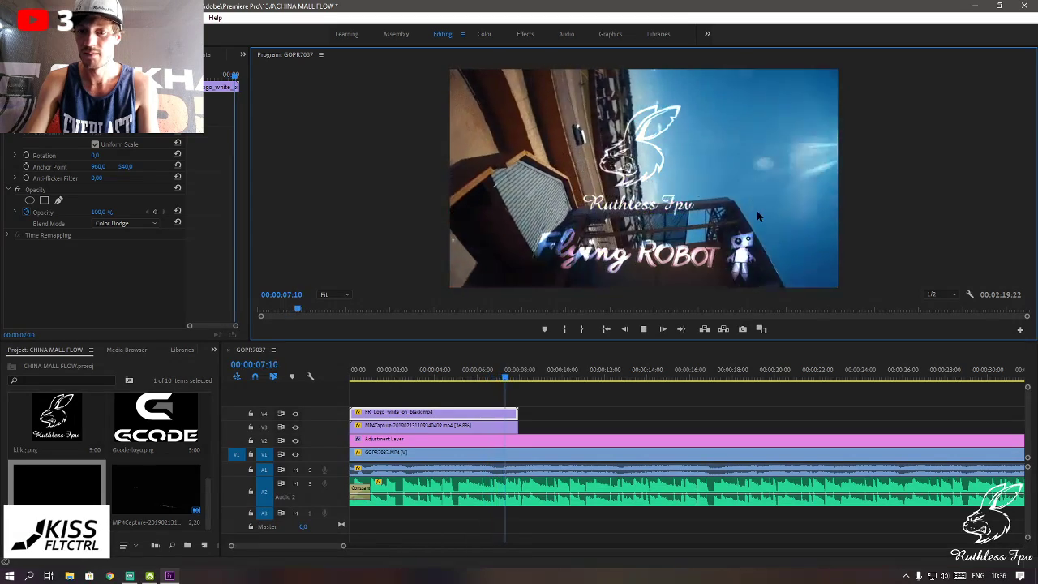
pyautogui.press('space')
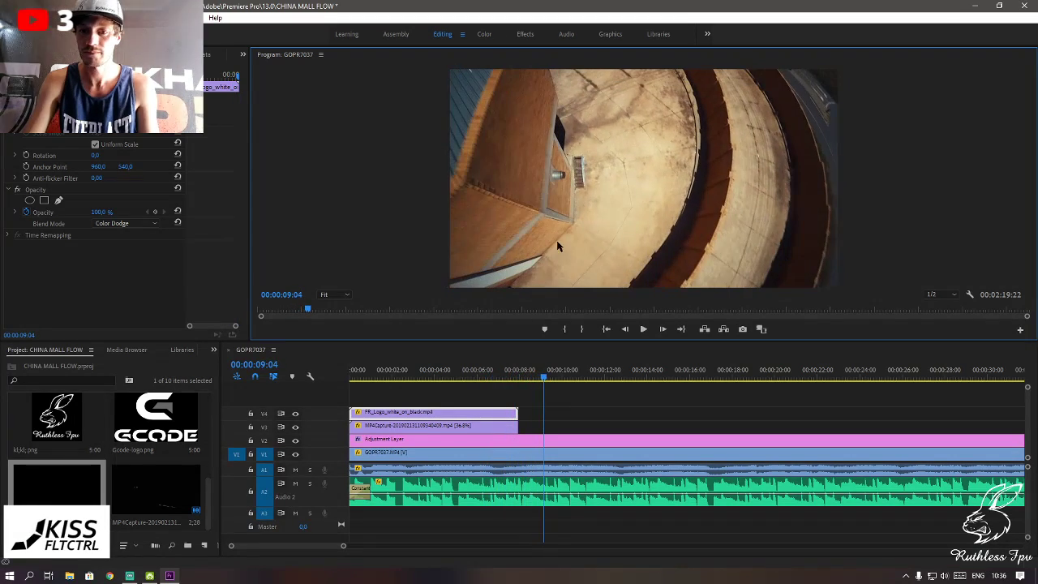
pyautogui.press('Home')
pyautogui.press('space')
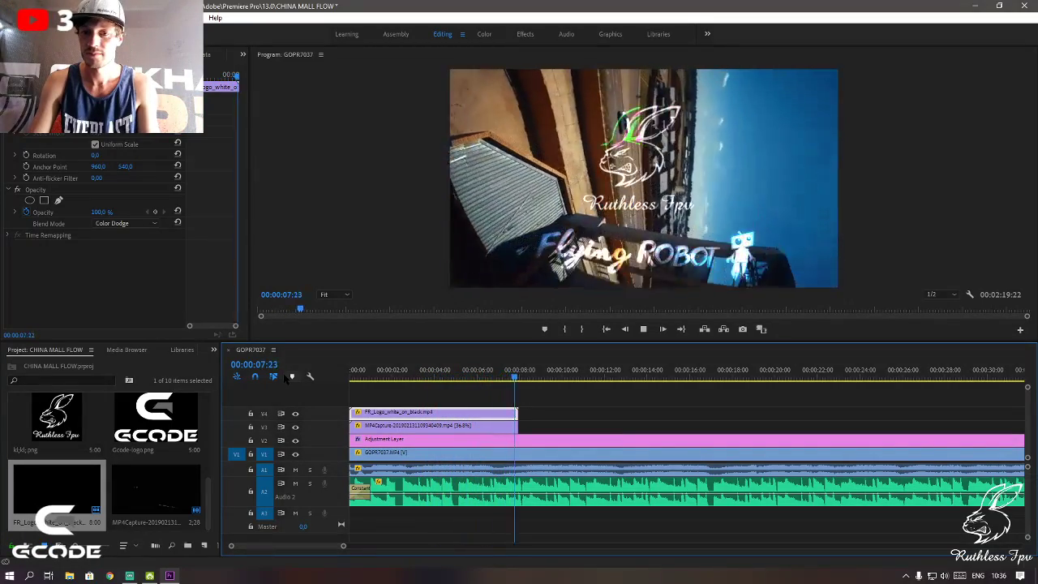
pyautogui.press('space')
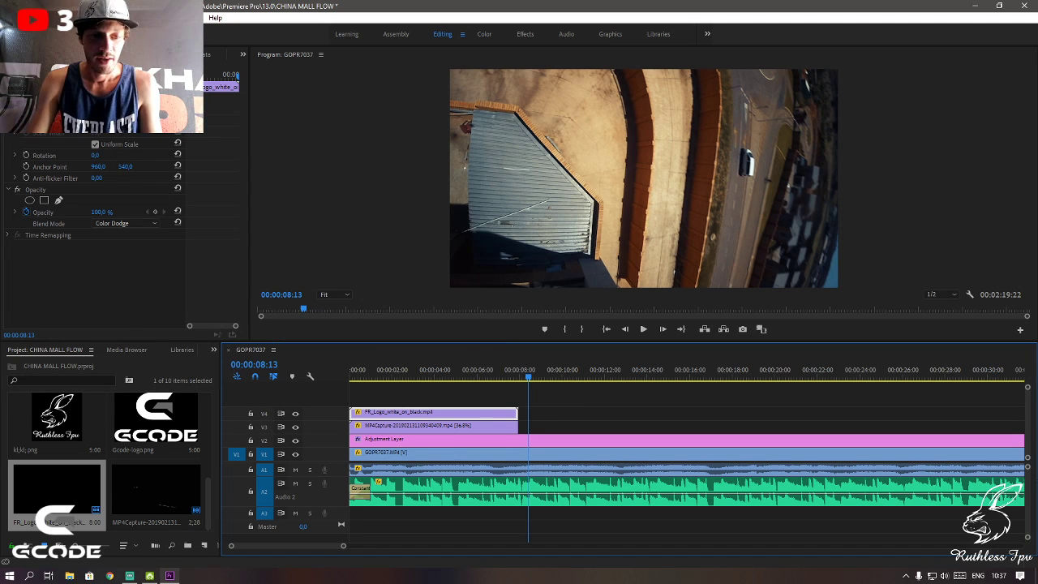
pyautogui.click(56, 418)
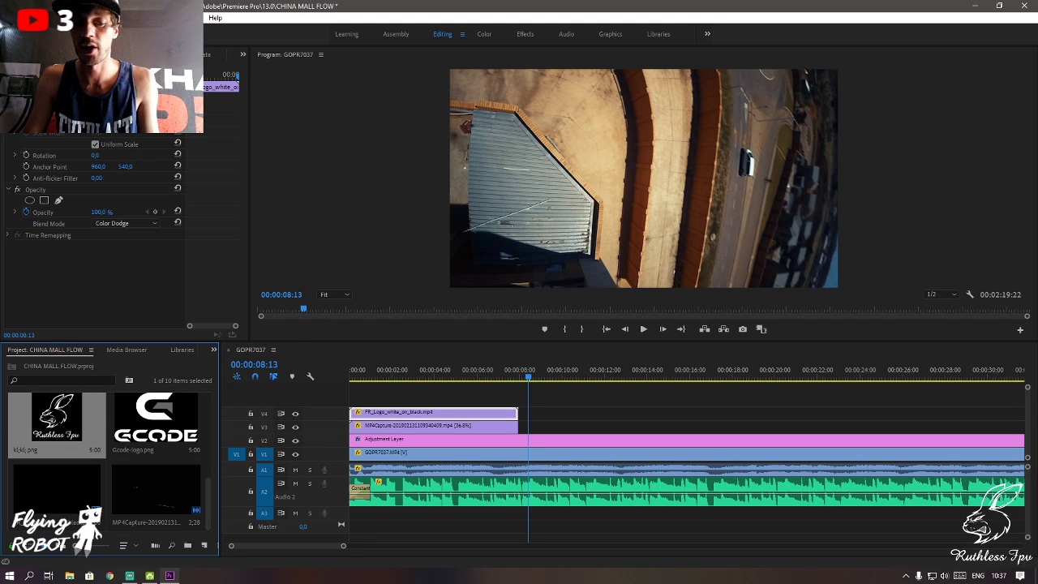
# - Drop the kl;kl.png logo onto V3 after the capture clip and preview the sequence
pyautogui.moveTo(89, 427); pyautogui.dragTo(529, 434)
pyautogui.click(380, 369)
pyautogui.press('space')
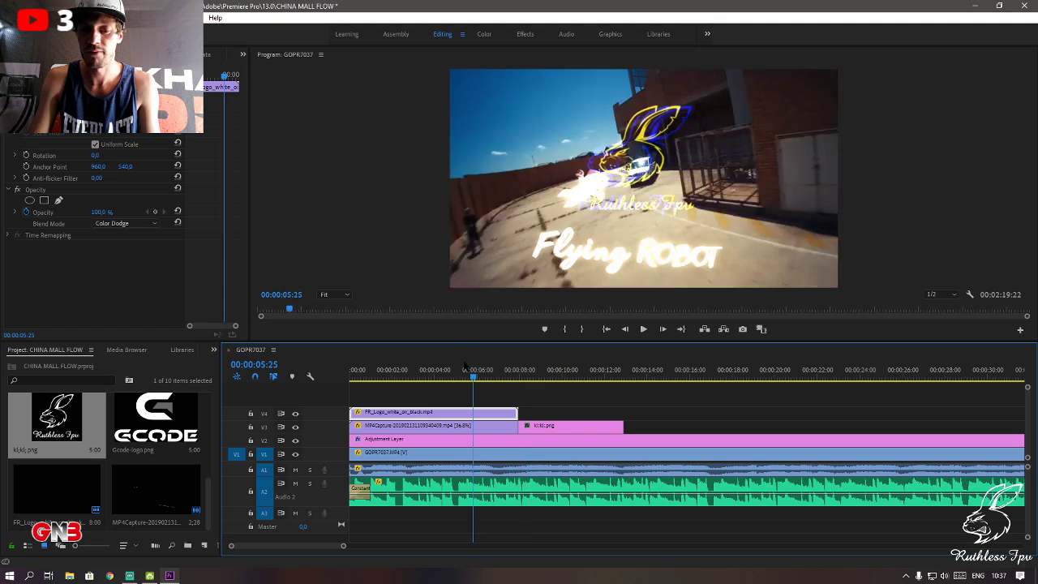
pyautogui.click(465, 138)
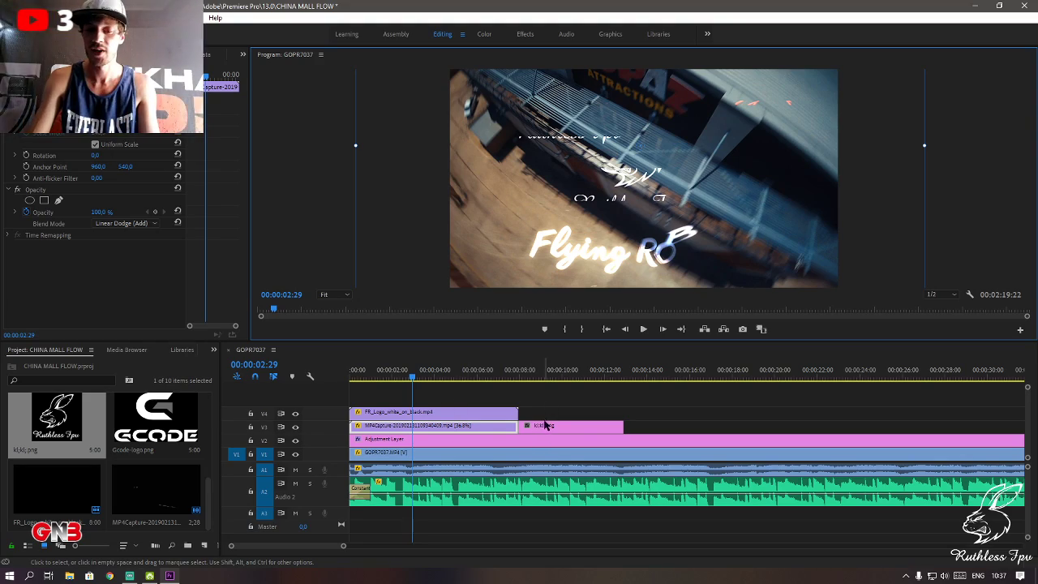
pyautogui.press('space')
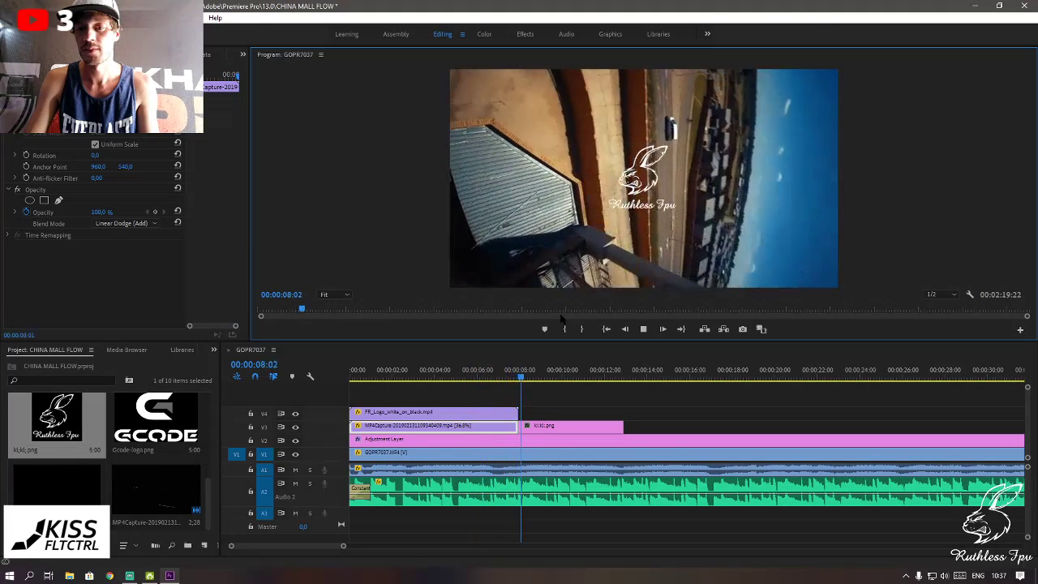
pyautogui.press('space')
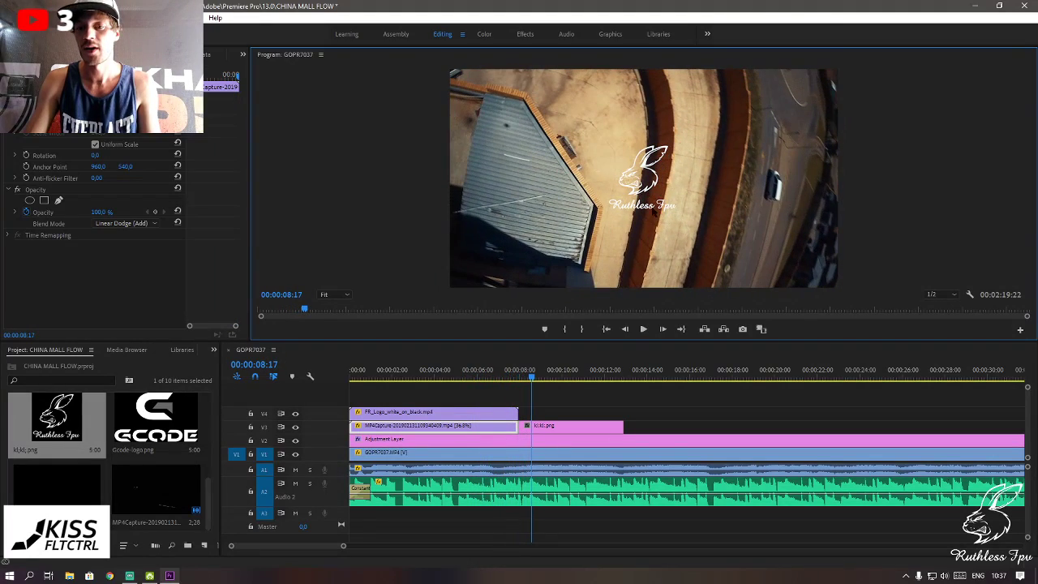
# - Move the Ruthless Fpv logo to the frame's lower-right corner, shrinking and tilting it slightly
pyautogui.click(563, 432)
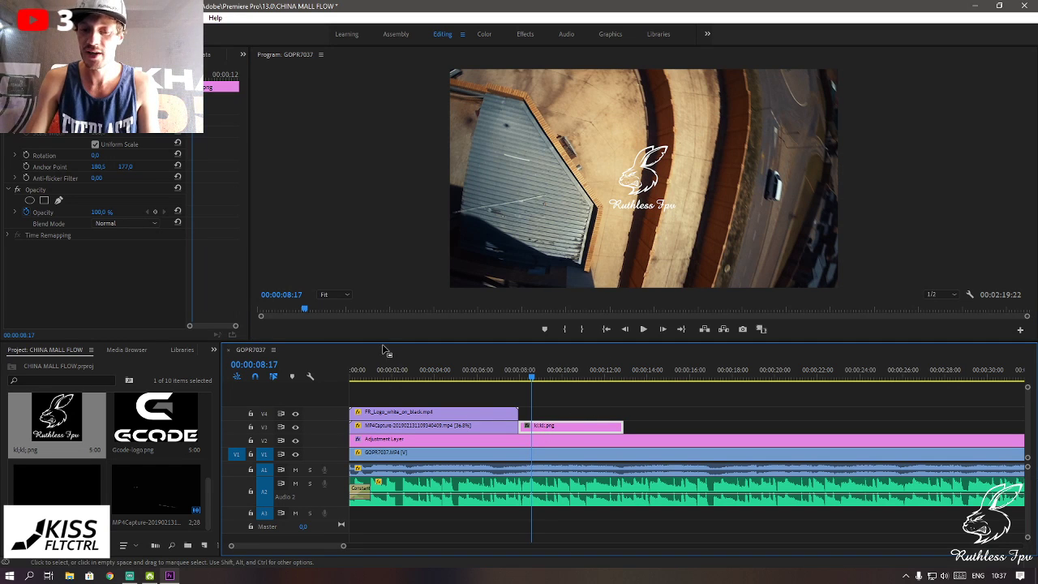
pyautogui.click(628, 196)
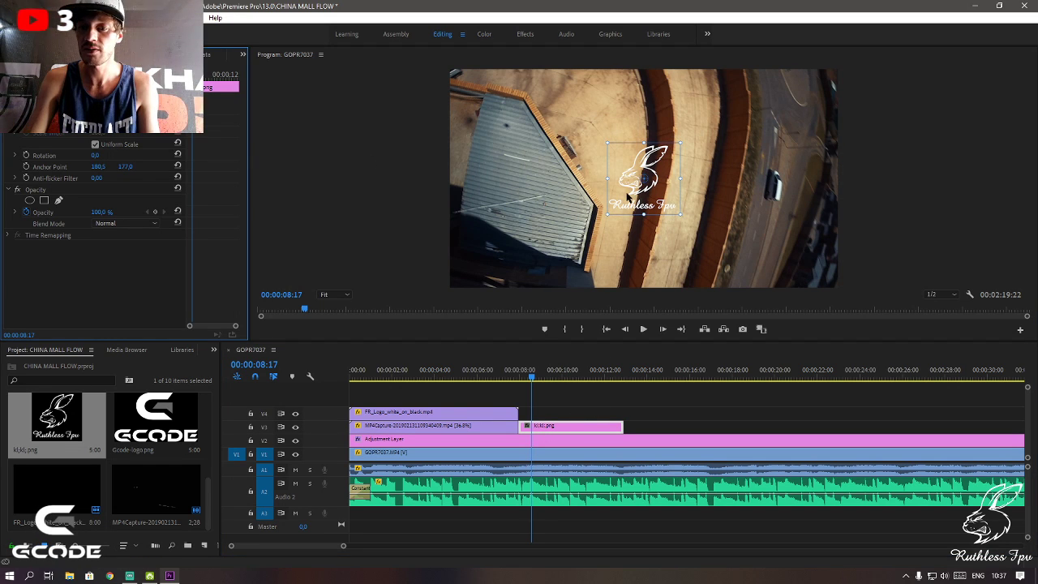
pyautogui.moveTo(628, 197); pyautogui.dragTo(786, 265)
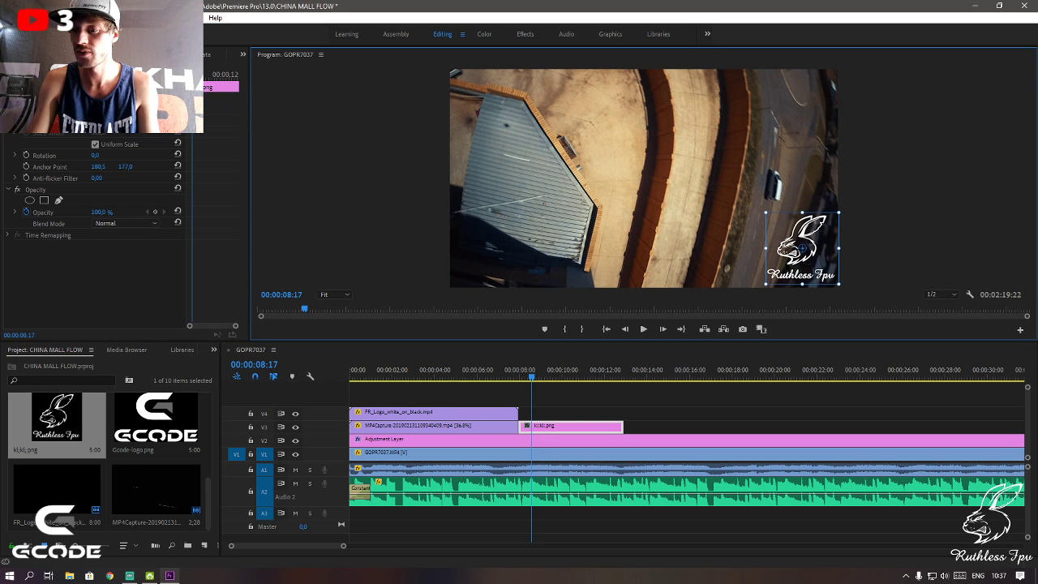
pyautogui.moveTo(764, 211); pyautogui.dragTo(768, 230)
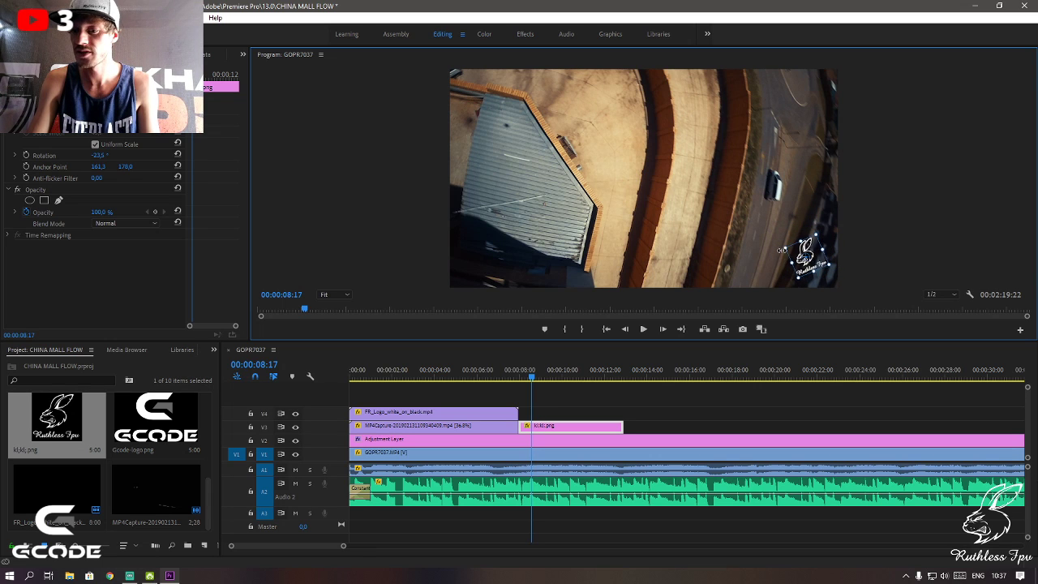
pyautogui.moveTo(782, 250); pyautogui.dragTo(788, 243)
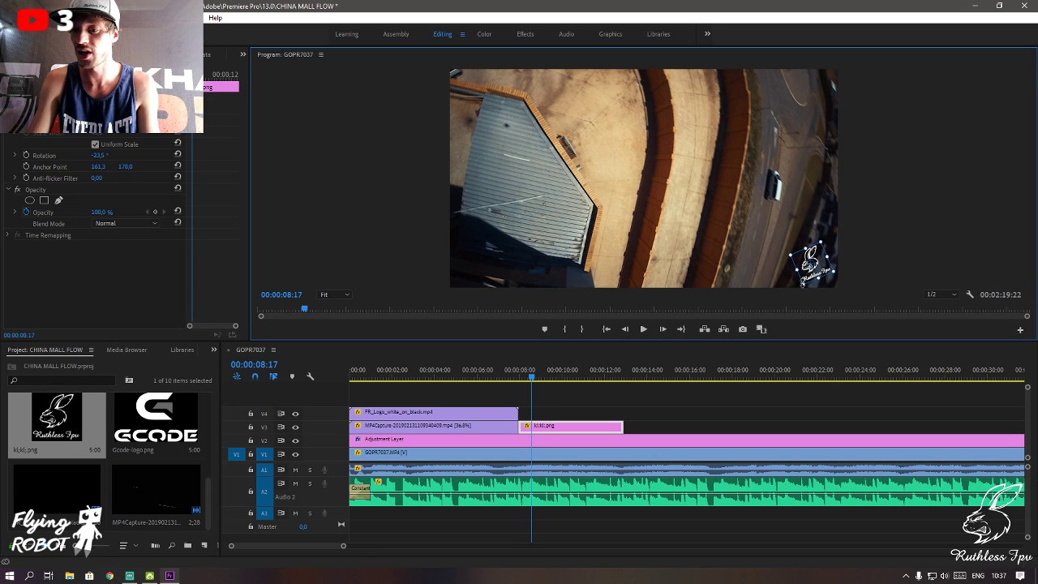
# - Reposition the logo clip back on V3 so it starts right after the intro
pyautogui.moveTo(576, 423); pyautogui.dragTo(413, 361)
pyautogui.click(362, 365)
pyautogui.press('space')
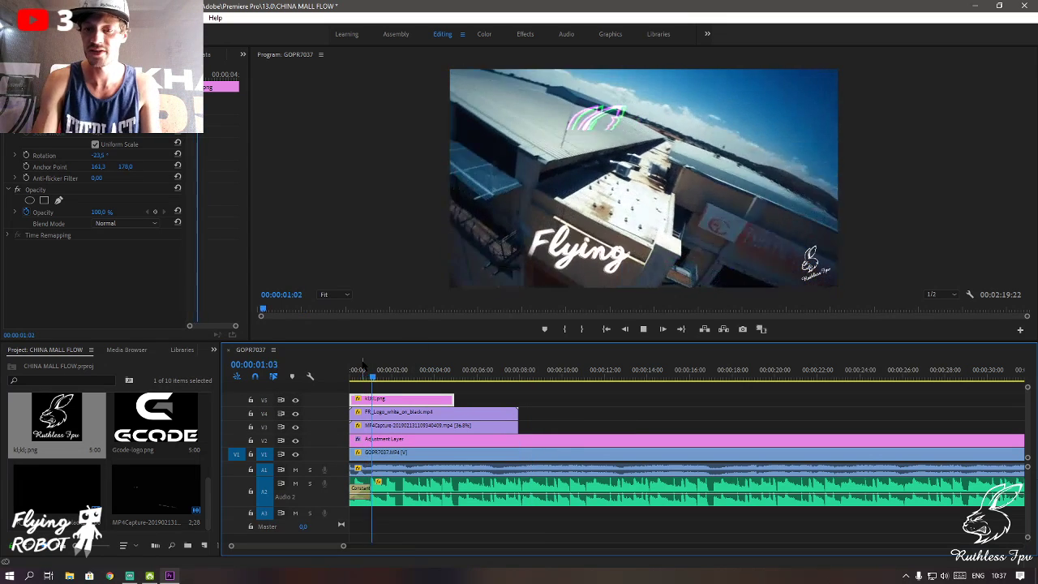
pyautogui.press('space')
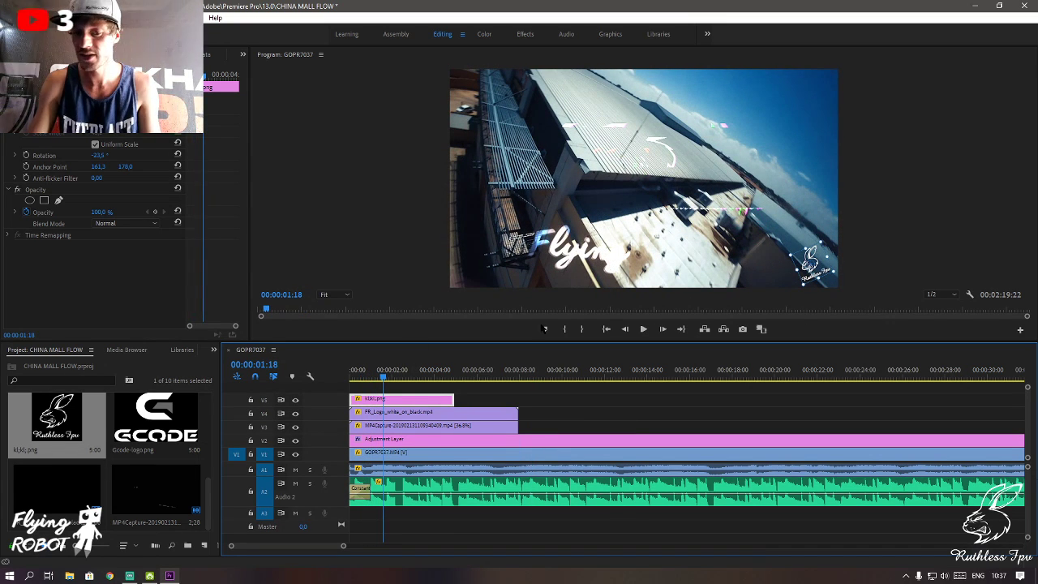
pyautogui.moveTo(422, 401); pyautogui.dragTo(589, 432)
# - Apply the default Cross Dissolve at the V3 edit point between the intro and logo, then preview it
pyautogui.rightClick(515, 426)
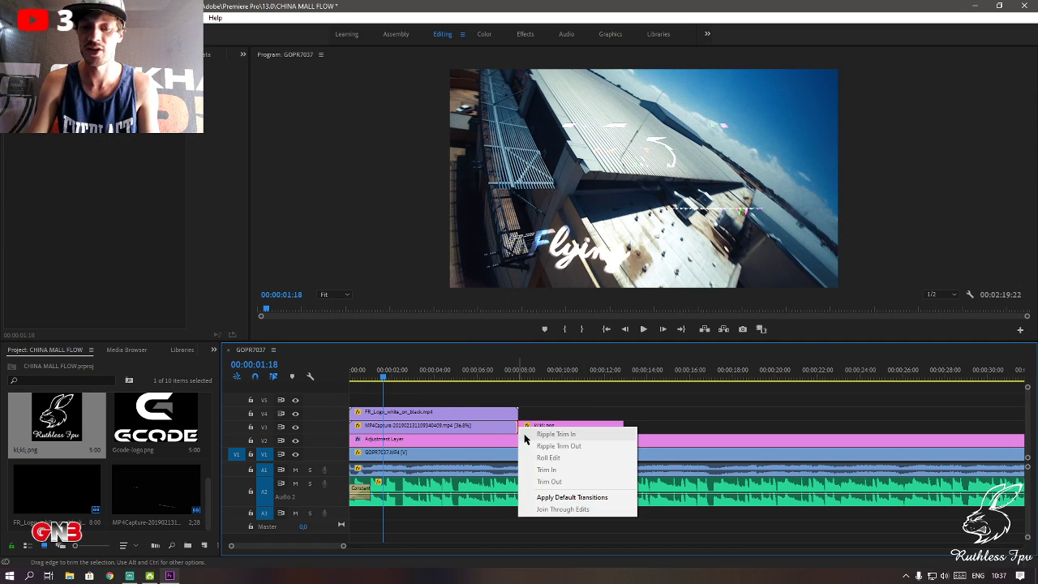
pyautogui.click(576, 498)
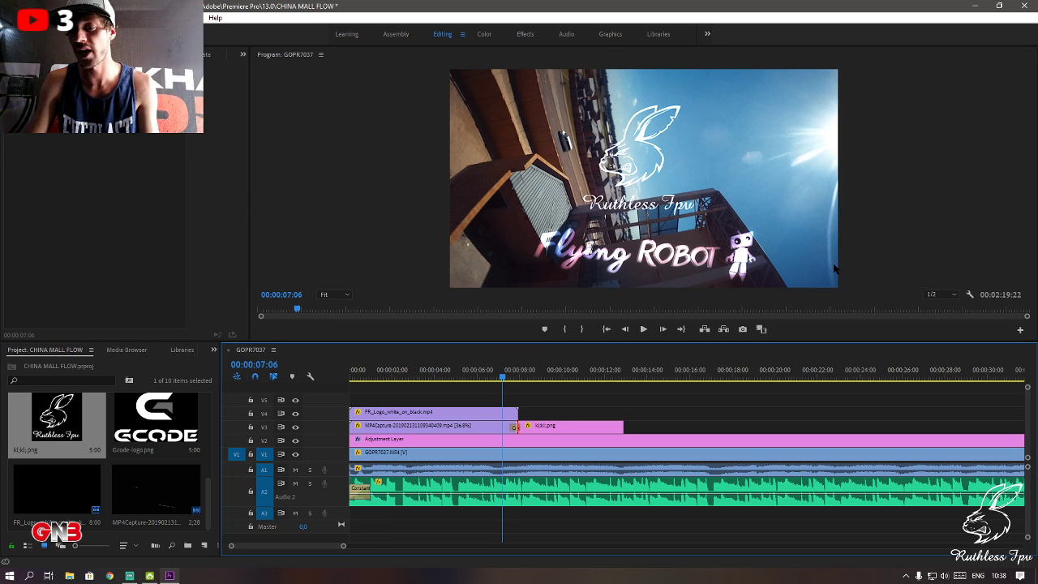
pyautogui.press('space')
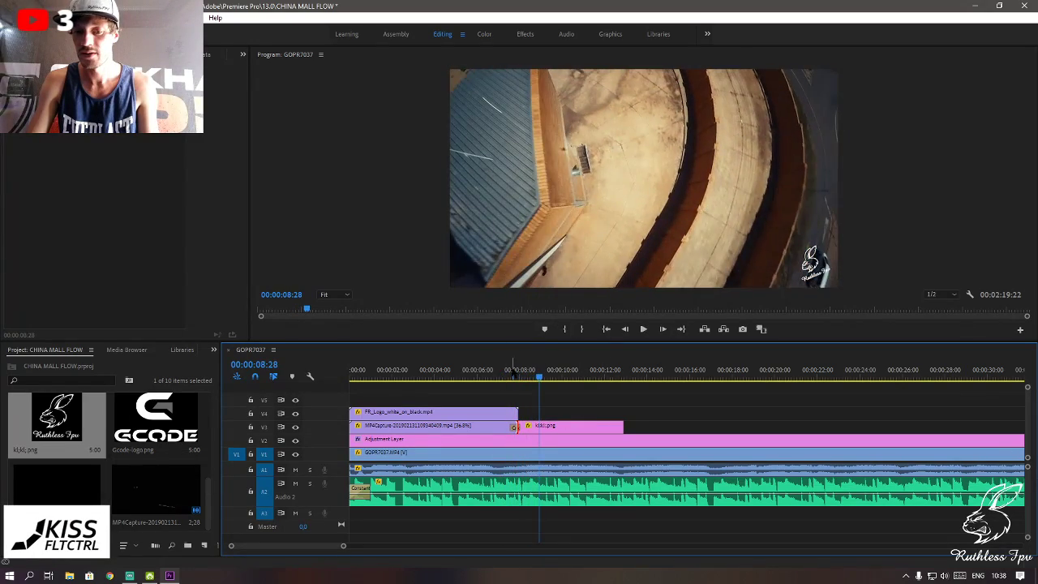
pyautogui.click(498, 374)
pyautogui.press('space')
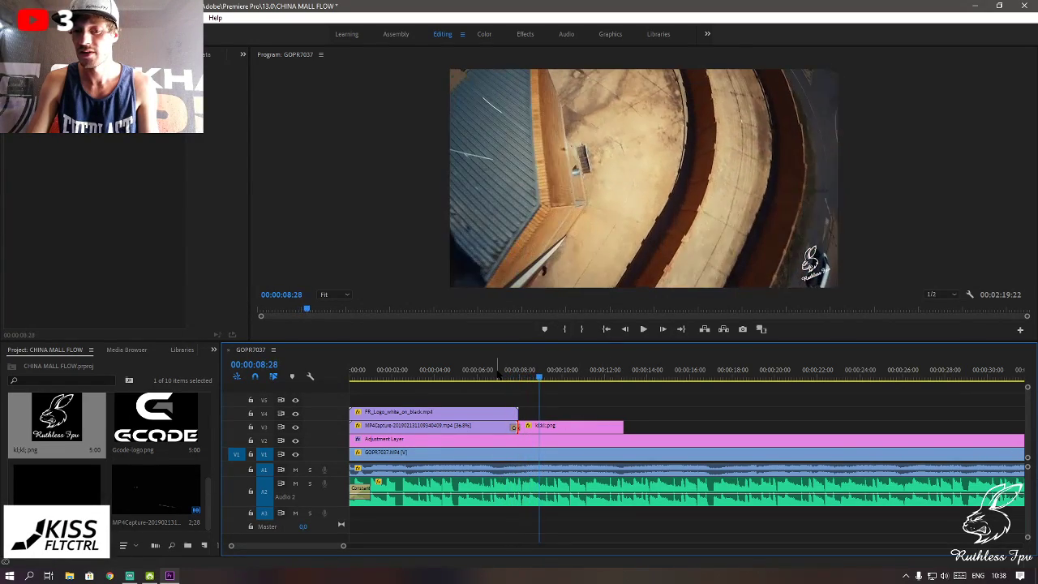
pyautogui.scroll(3, 522, 426)
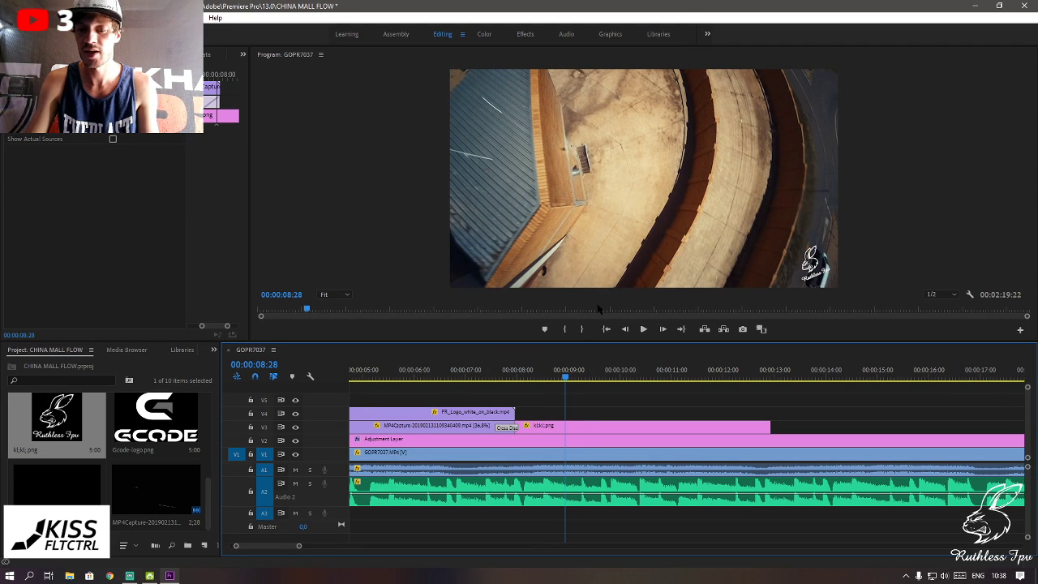
pyautogui.click(488, 378)
pyautogui.press('space')
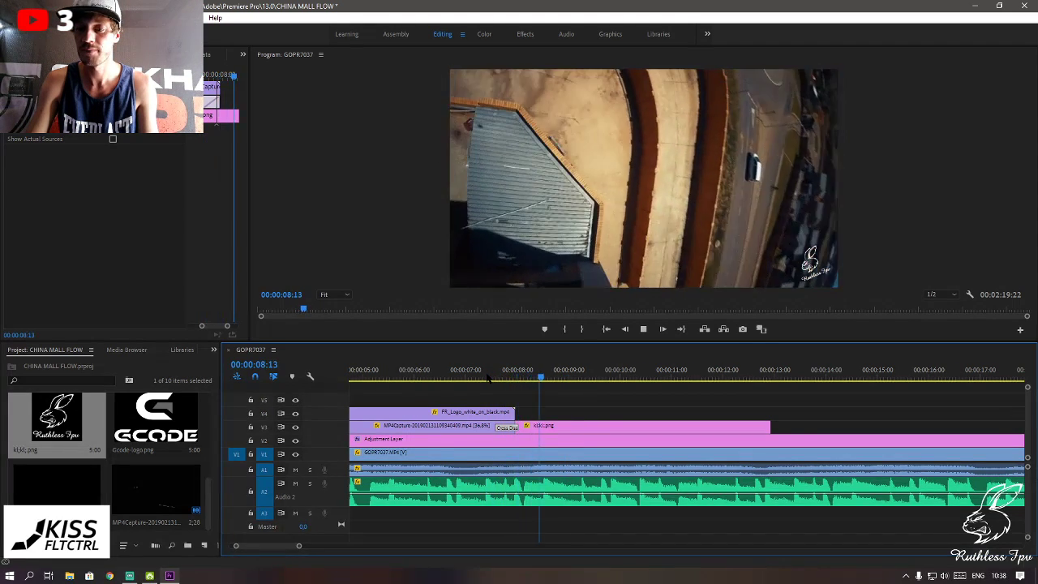
pyautogui.press('space')
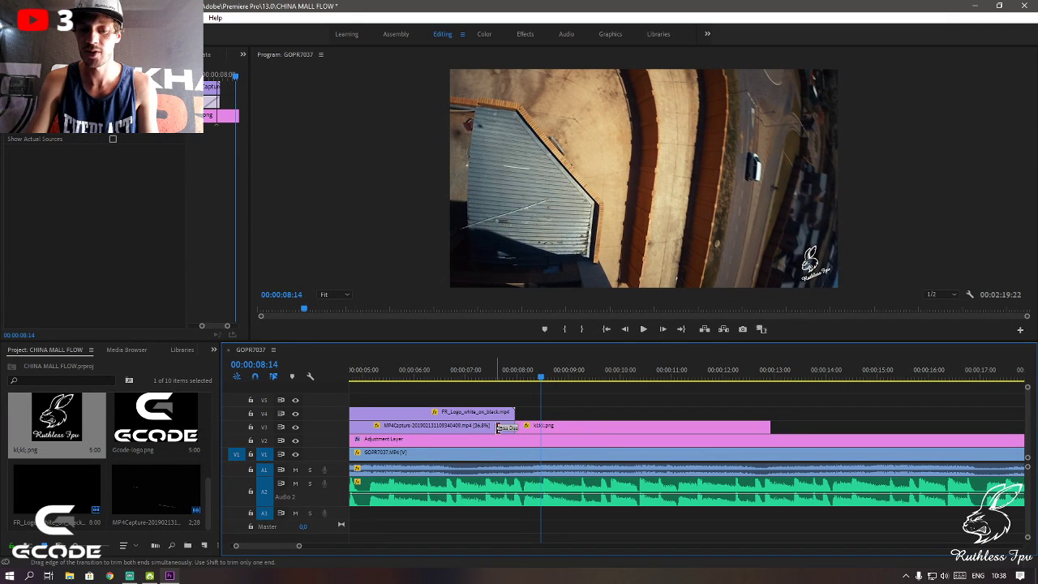
# - Shorten the Cross Dissolve and shift it later in the timeline and Effect Controls
pyautogui.moveTo(500, 429); pyautogui.dragTo(505, 428)
pyautogui.keyDown('alt'); pyautogui.scroll(3, 506, 428); pyautogui.keyUp('alt')
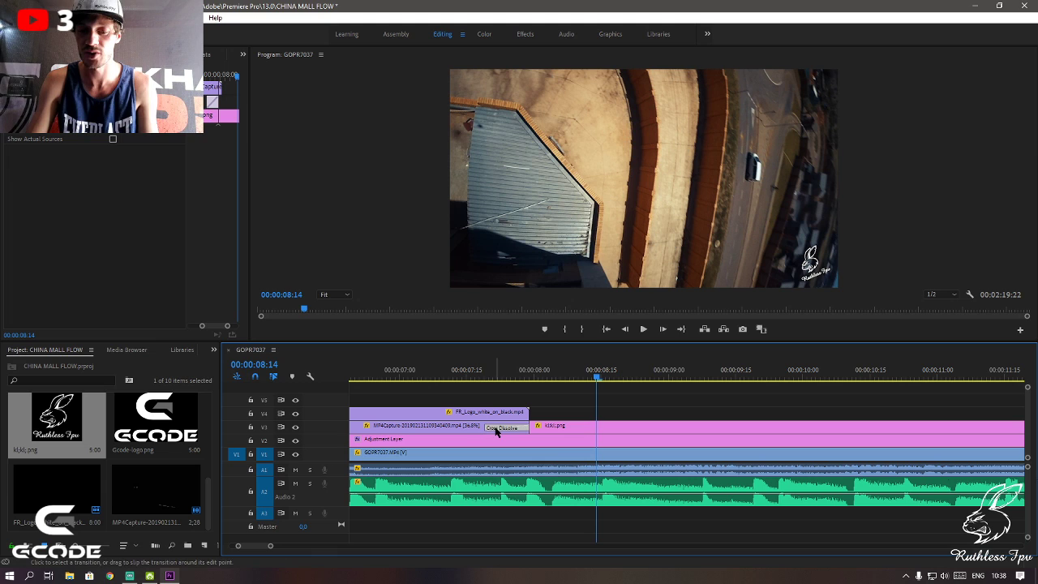
pyautogui.click(496, 428)
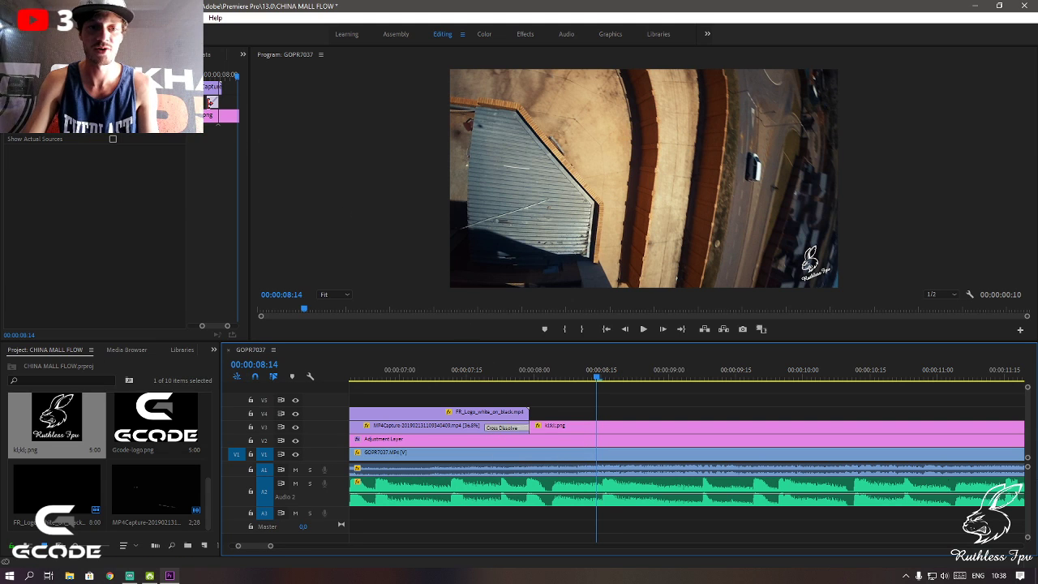
pyautogui.moveTo(209, 103); pyautogui.dragTo(215, 103)
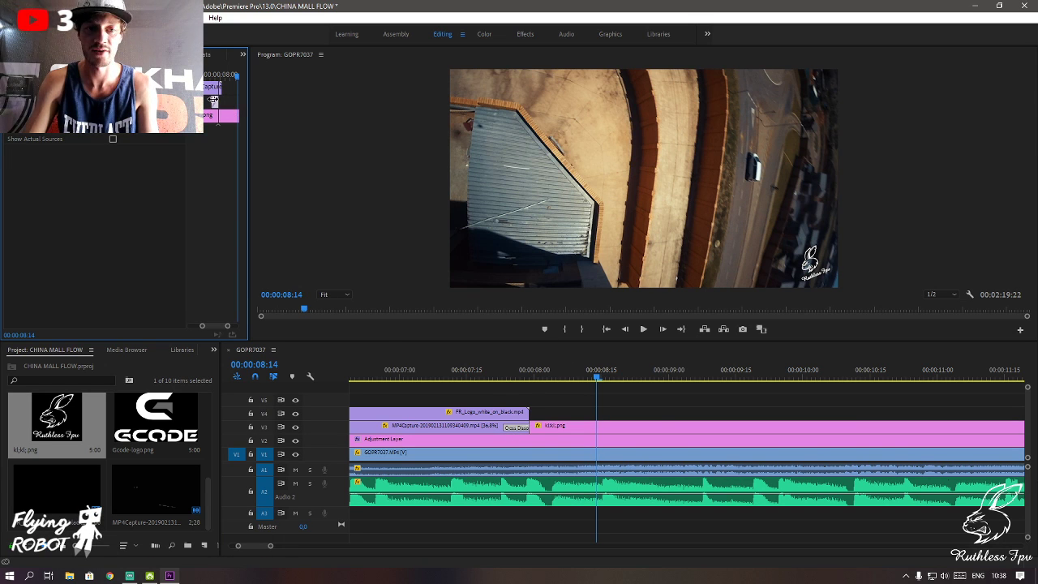
pyautogui.moveTo(213, 99); pyautogui.dragTo(215, 99)
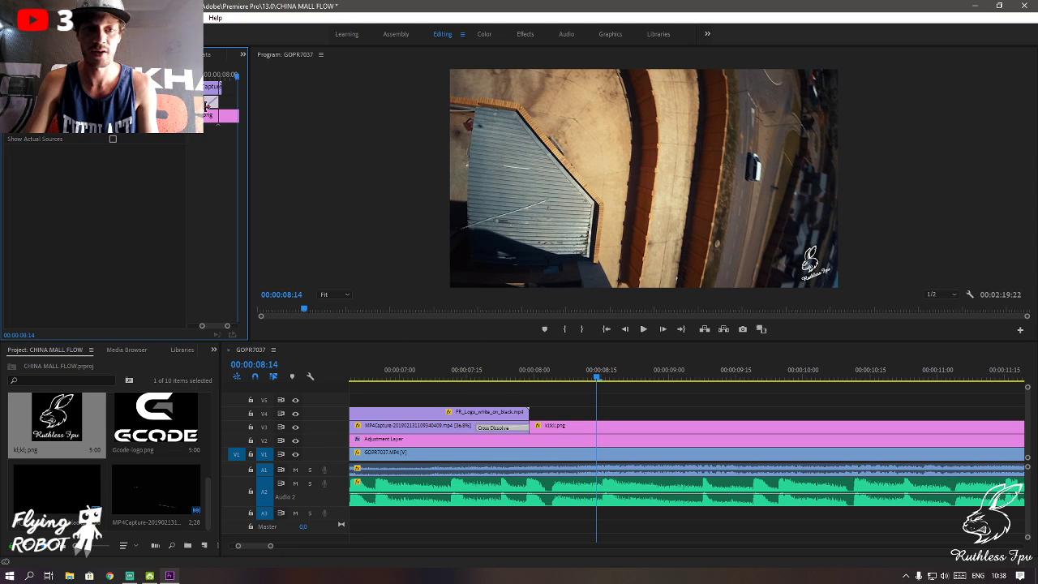
pyautogui.moveTo(206, 107); pyautogui.dragTo(218, 102)
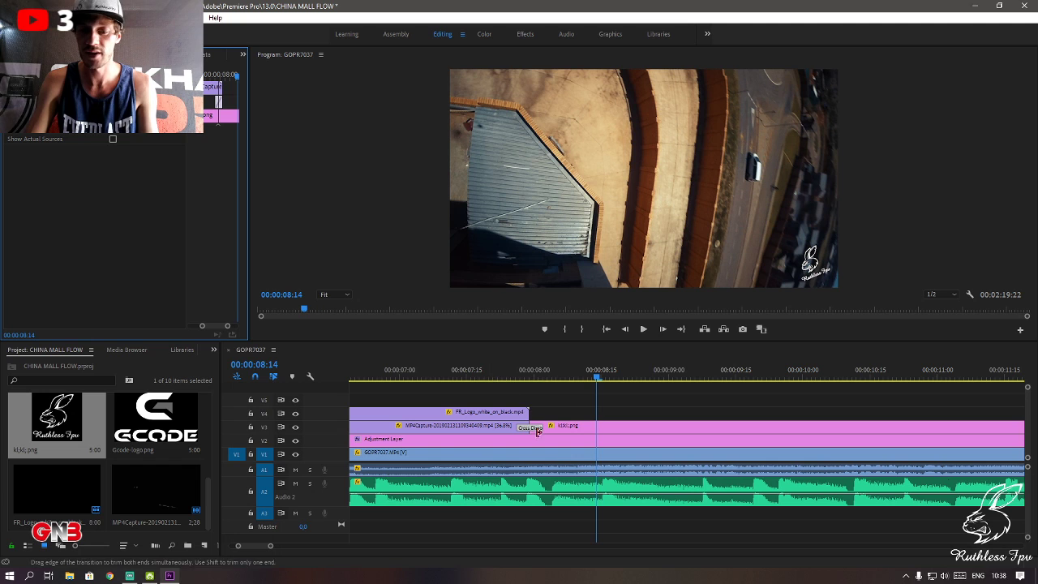
pyautogui.click(497, 392)
pyautogui.press('space')
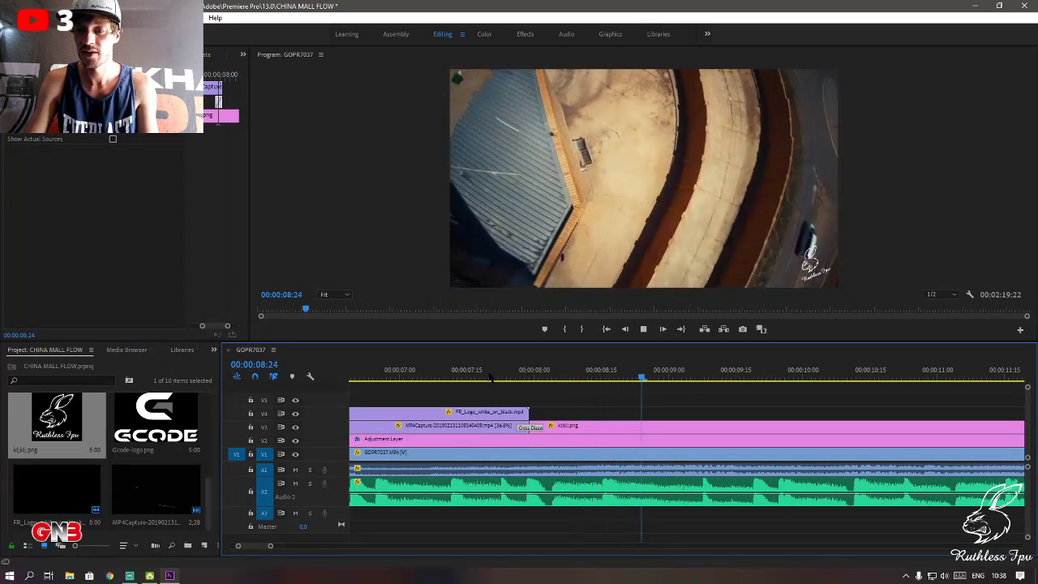
pyautogui.press('space')
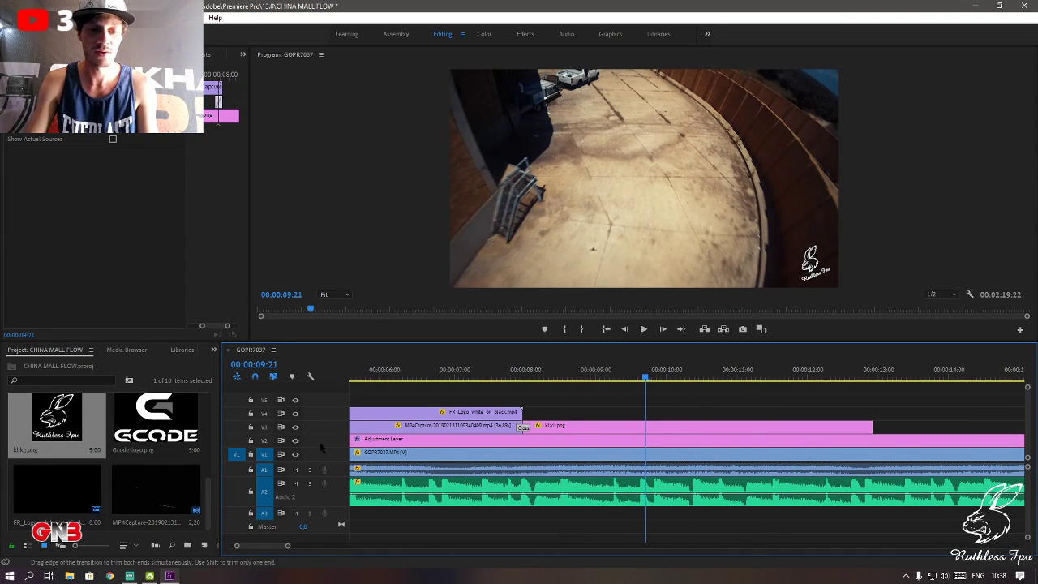
pyautogui.press('-')
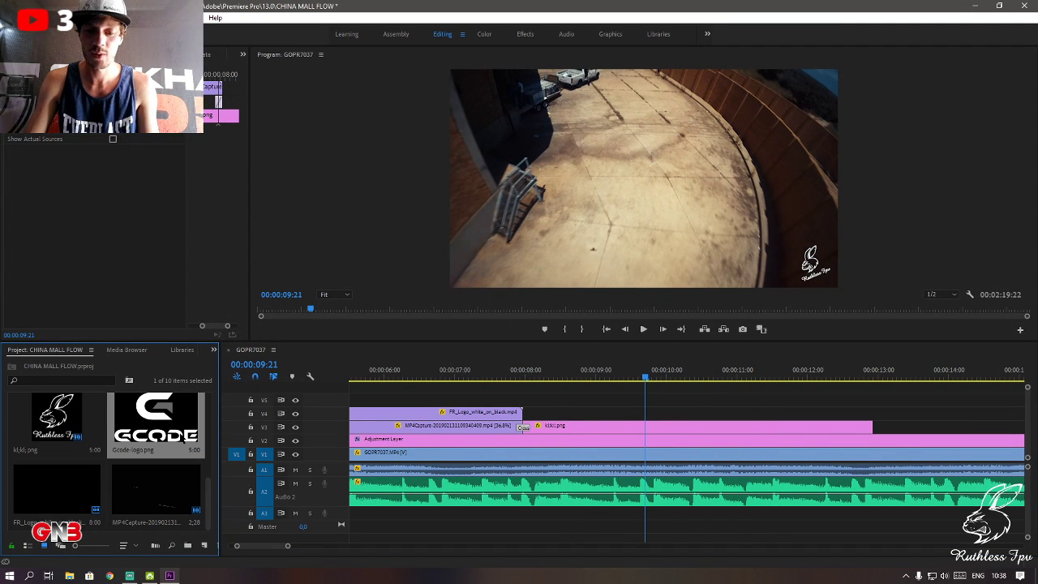
pyautogui.moveTo(183, 439); pyautogui.dragTo(518, 427)
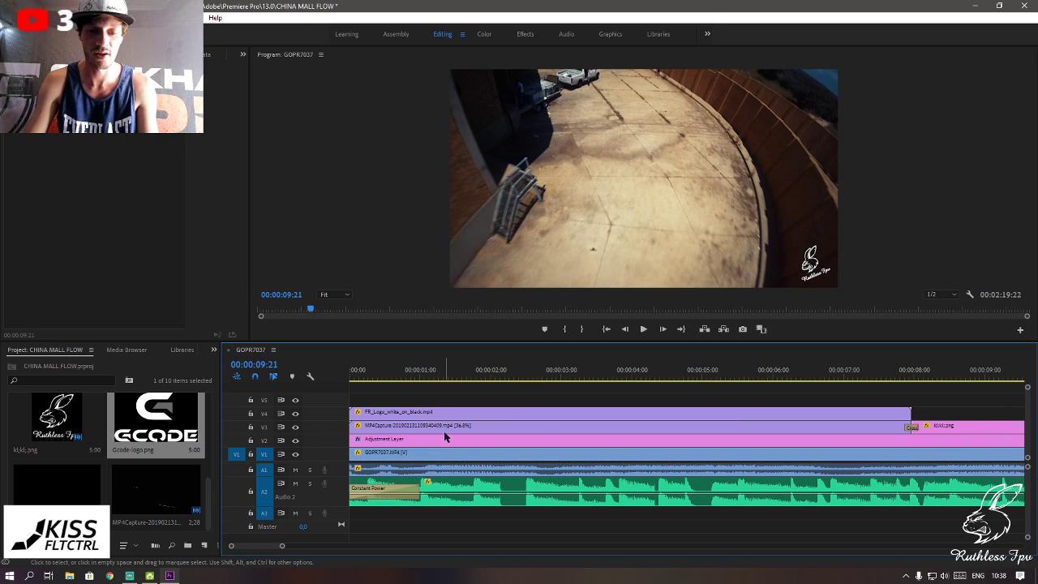
pyautogui.press('-')
pyautogui.press('-')
pyautogui.press('-')
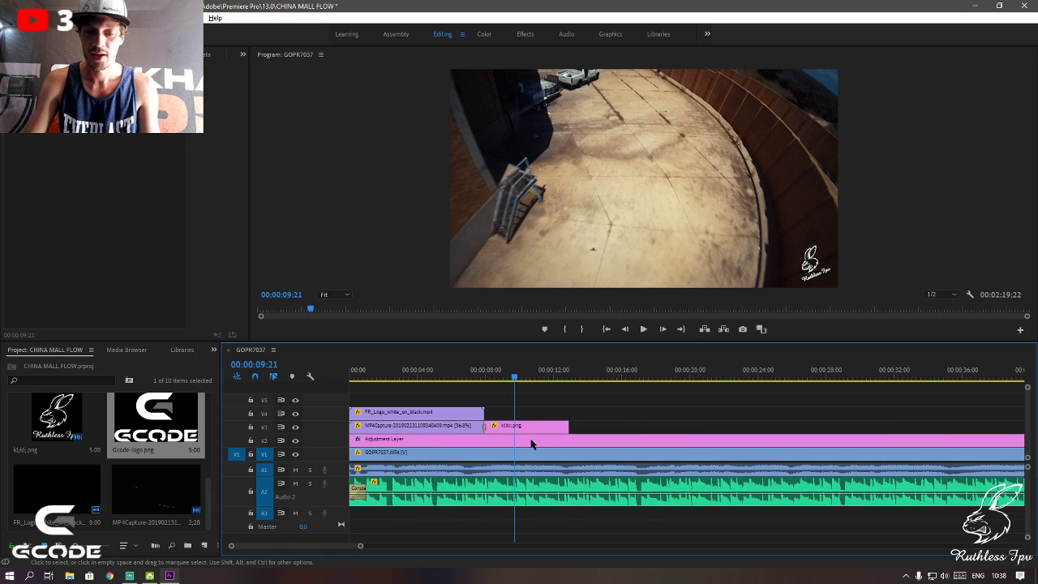
pyautogui.press('-')
pyautogui.press('-')
pyautogui.press('-')
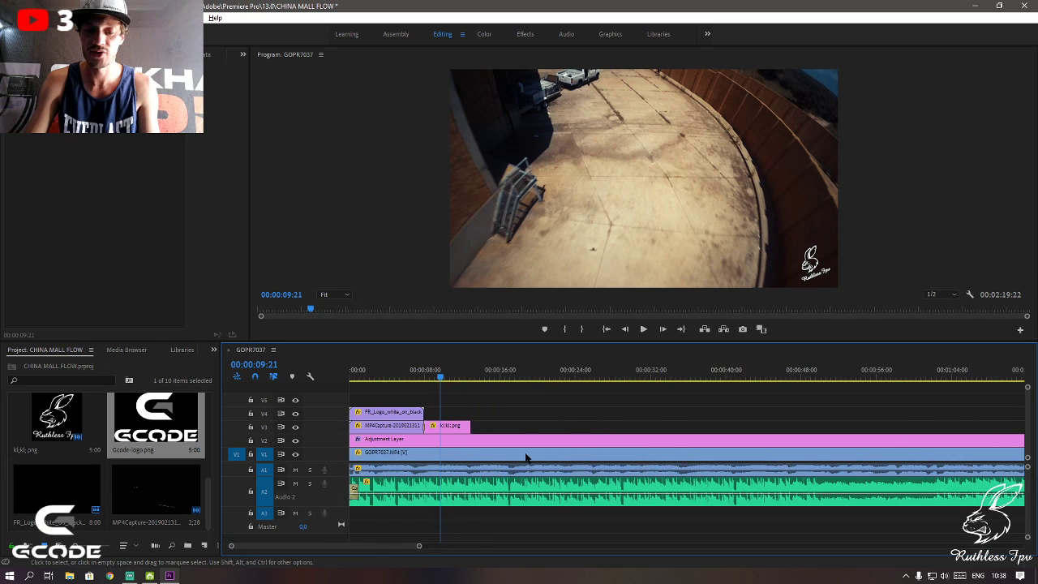
pyautogui.press('-')
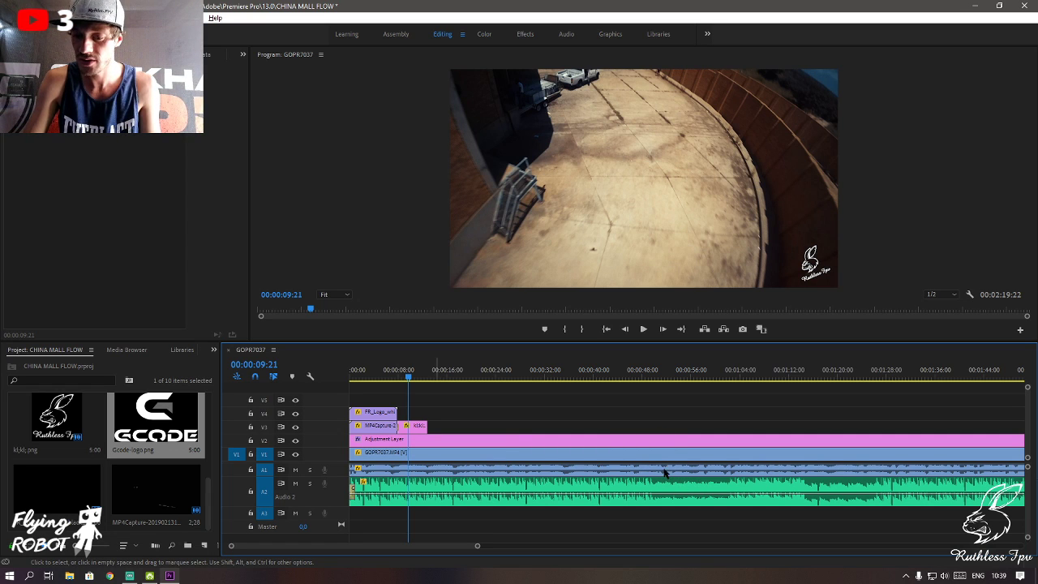
pyautogui.scroll(5, 664, 471)
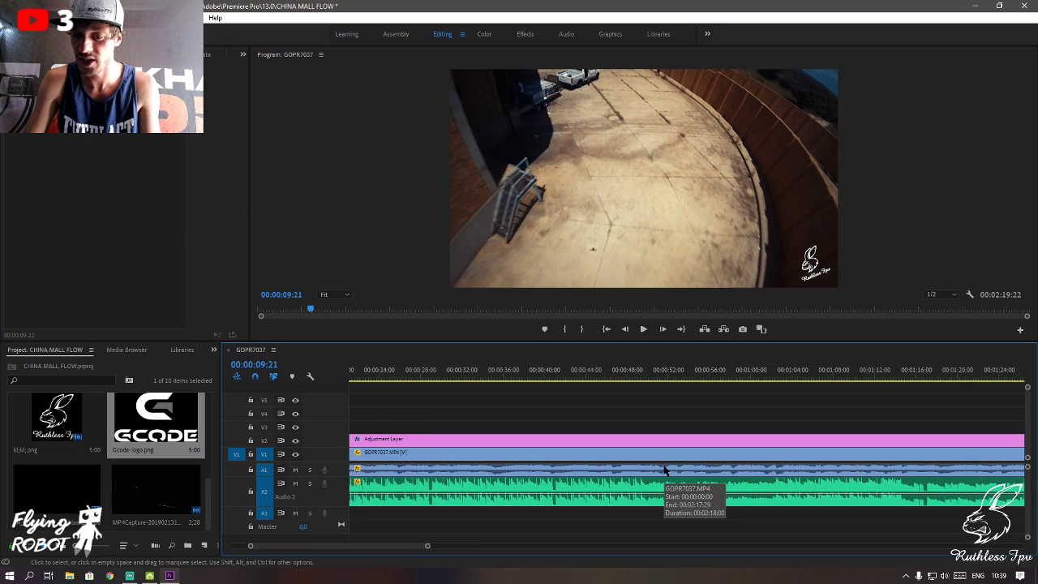
pyautogui.scroll(5, 664, 471)
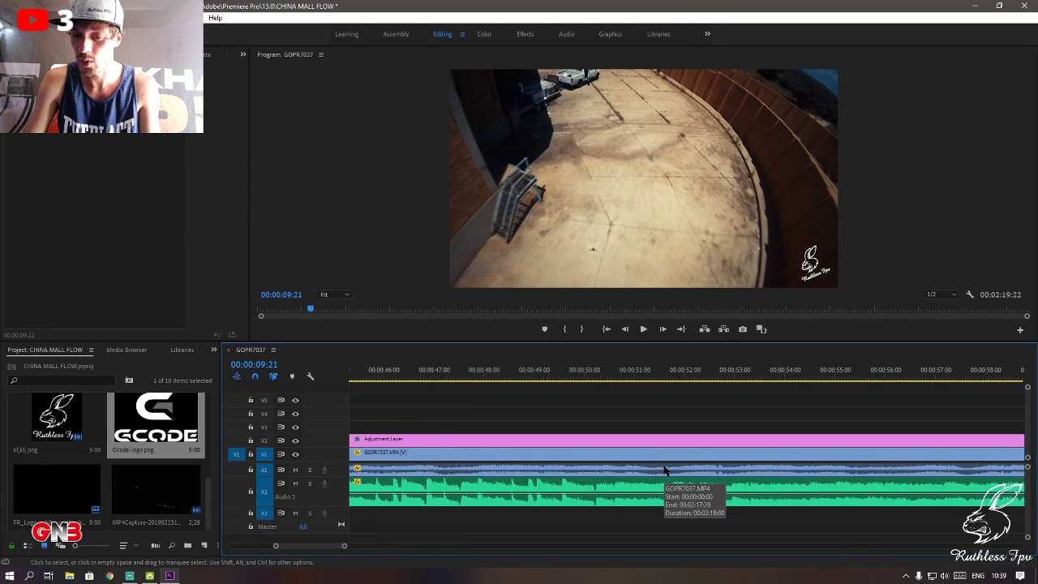
pyautogui.scroll(-10, 664, 470)
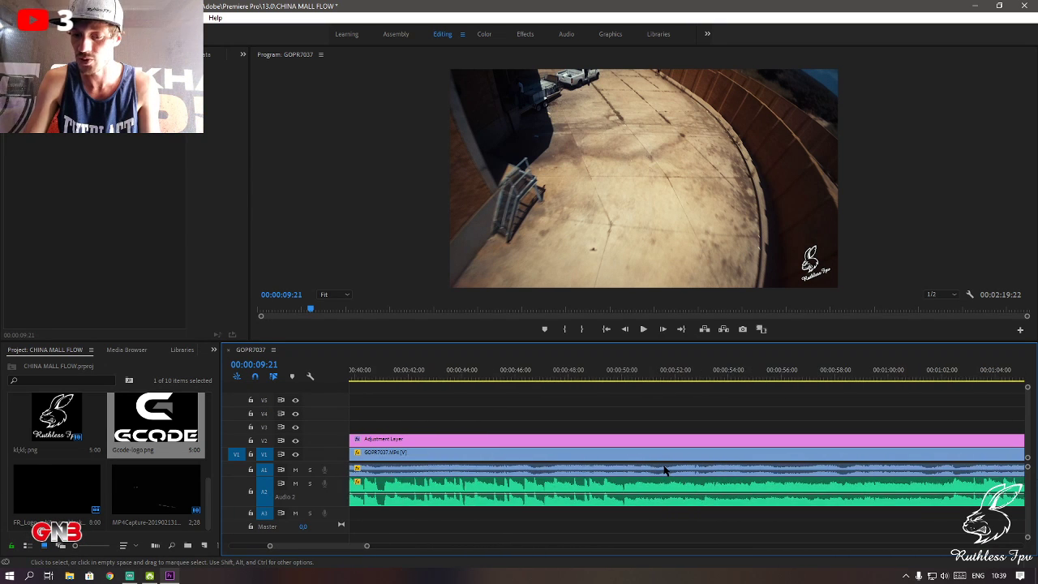
pyautogui.scroll(-3, 664, 470)
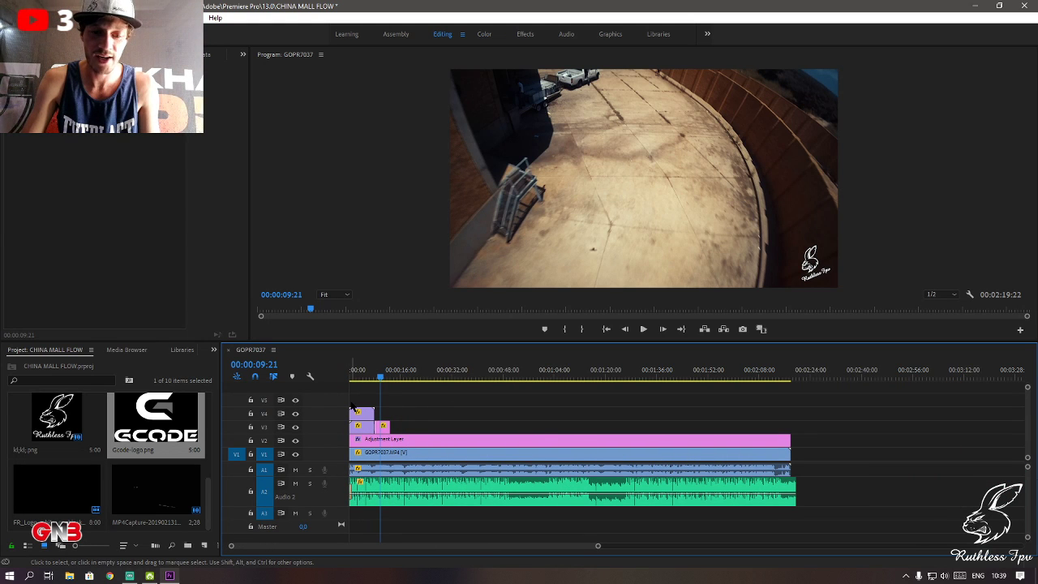
pyautogui.scroll(10, 351, 408)
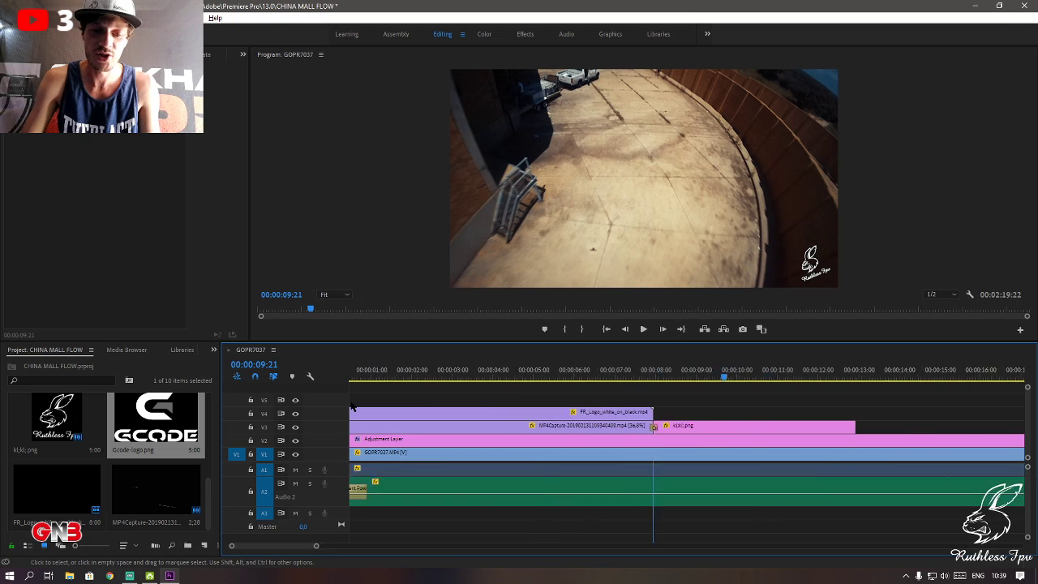
pyautogui.scroll(6, 351, 407)
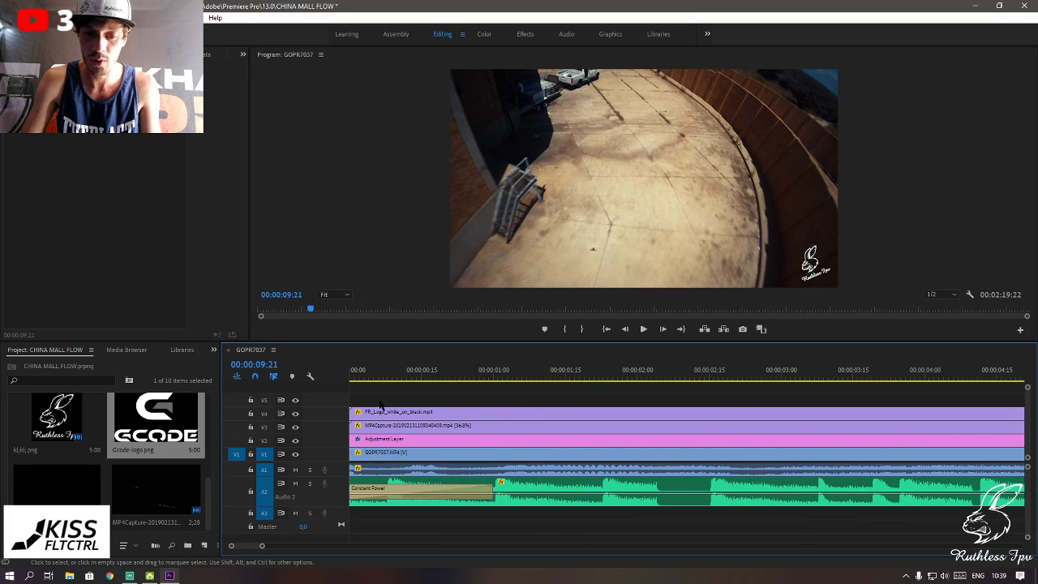
# - Place Gcode-logo.png on new top track V5 and extend it to end at 8 seconds
pyautogui.click(199, 422)
pyautogui.moveTo(357, 406); pyautogui.dragTo(357, 405)
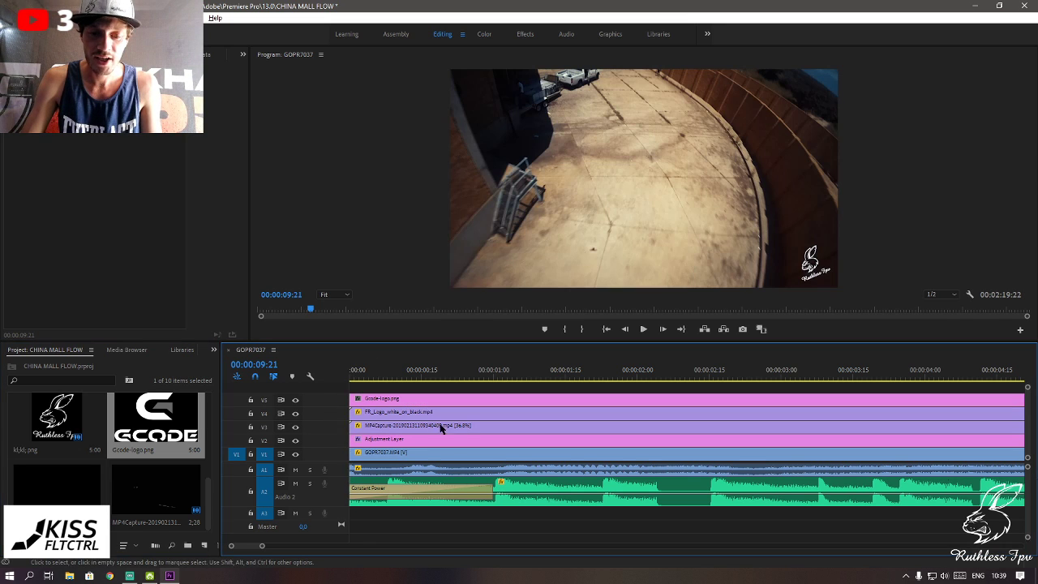
pyautogui.scroll(6, 441, 430)
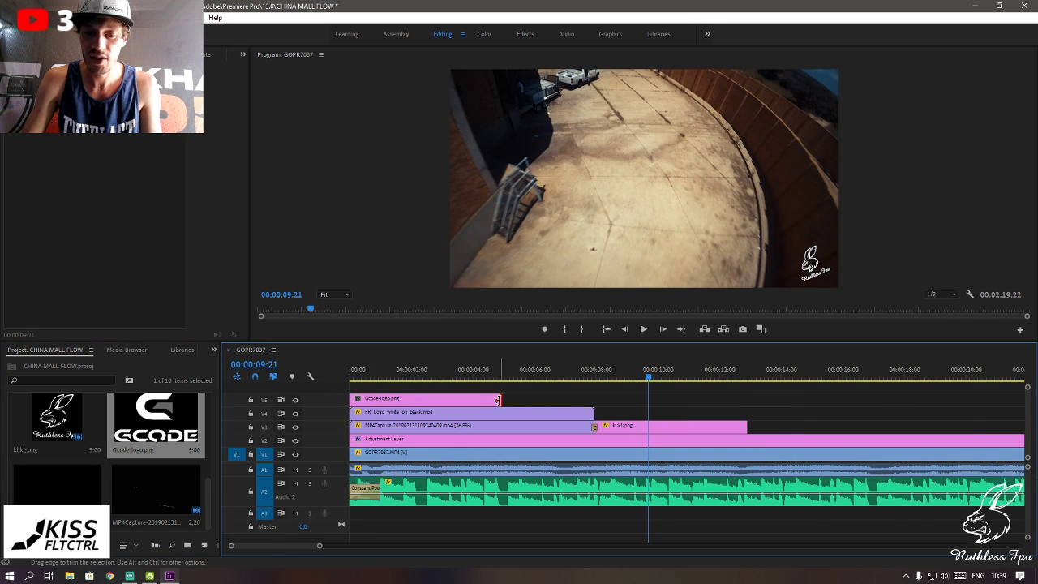
pyautogui.moveTo(498, 400); pyautogui.dragTo(594, 400)
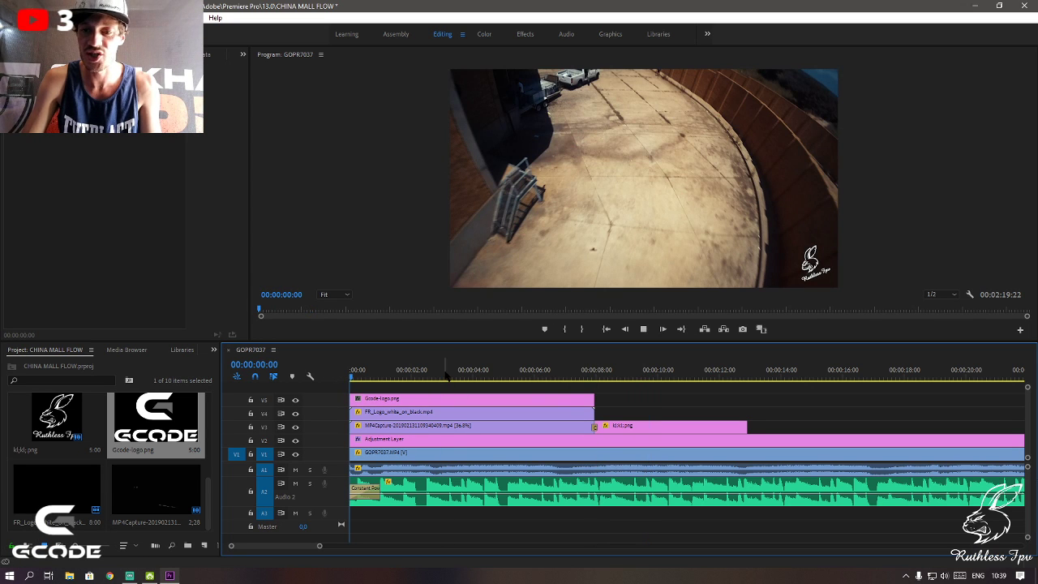
# - Move the Gcode logo to the lower left beside 'Flying' and shrink it to corner size
pyautogui.press('space')
pyautogui.press('space')
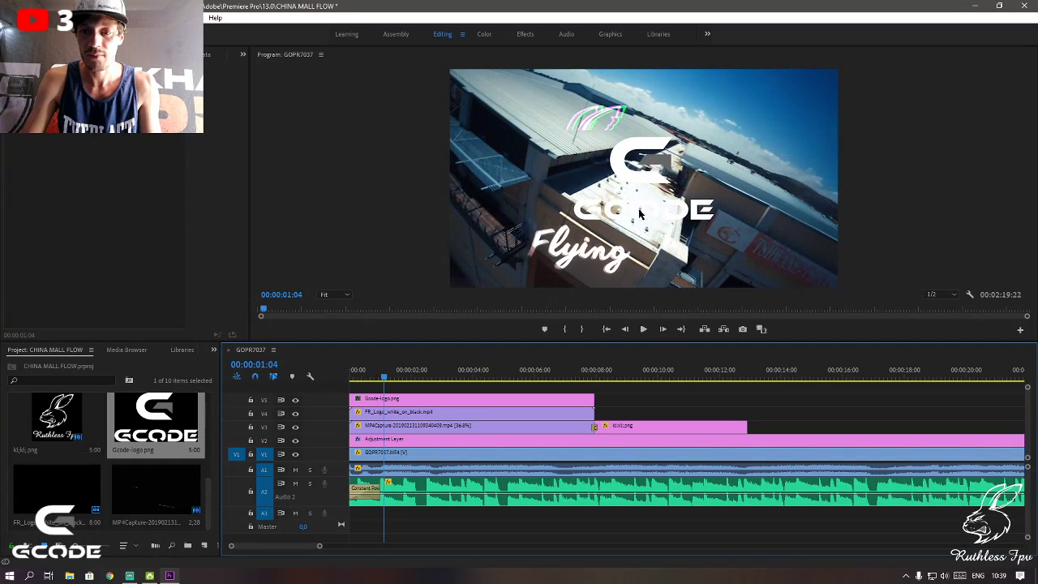
pyautogui.click(646, 192)
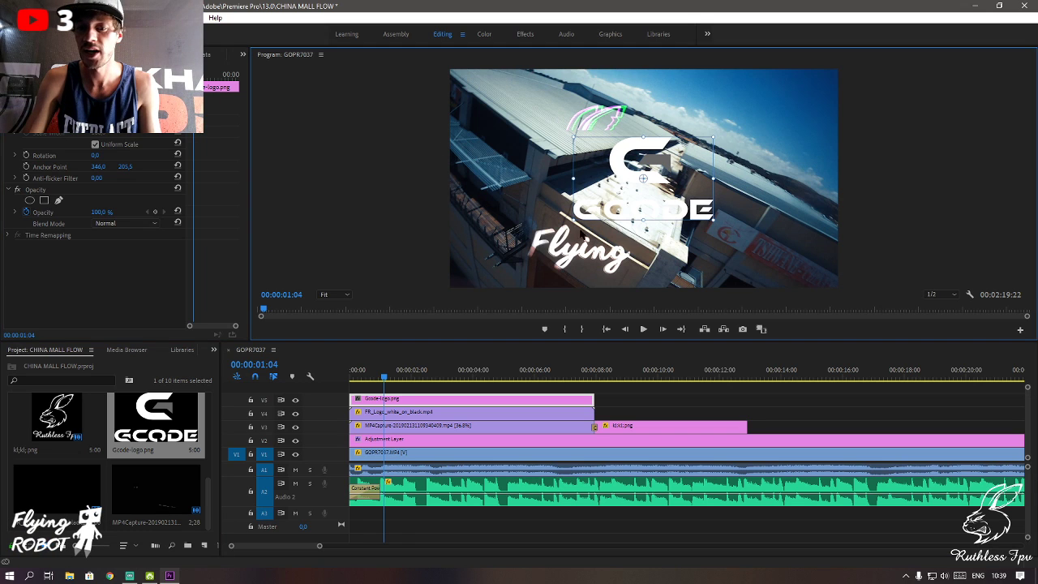
pyautogui.moveTo(661, 168); pyautogui.dragTo(497, 231)
pyautogui.moveTo(552, 198); pyautogui.dragTo(500, 276)
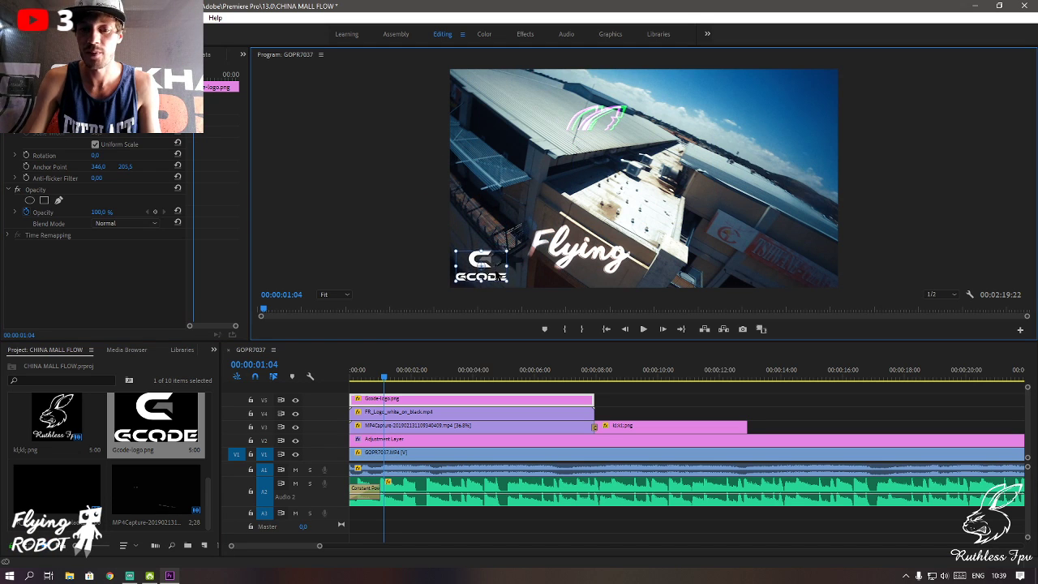
# - Pick the GNB logo from the project media and keep the logo's blend mode at Normal
pyautogui.scroll(4, 115, 442)
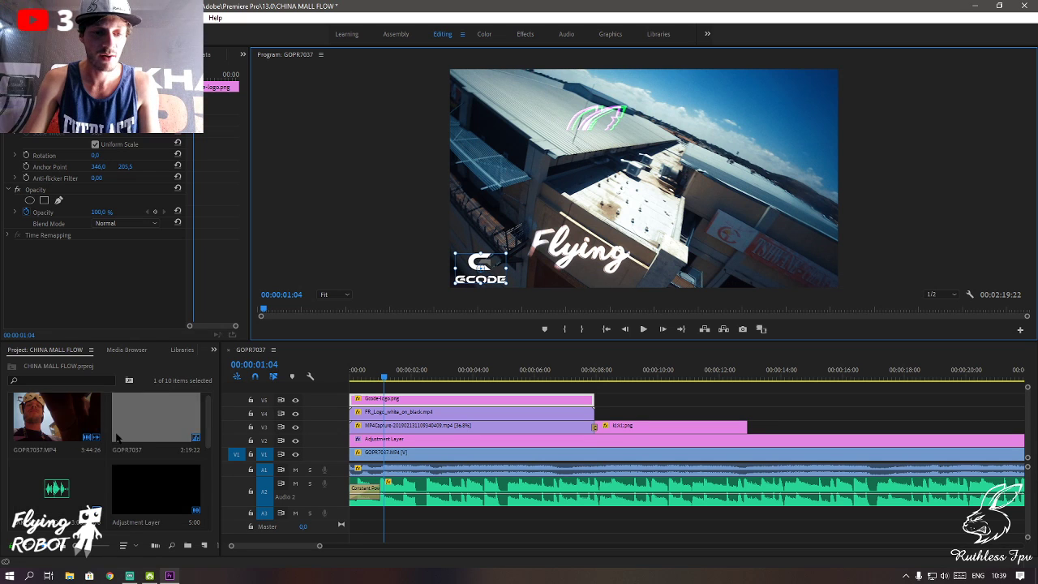
pyautogui.click(81, 492)
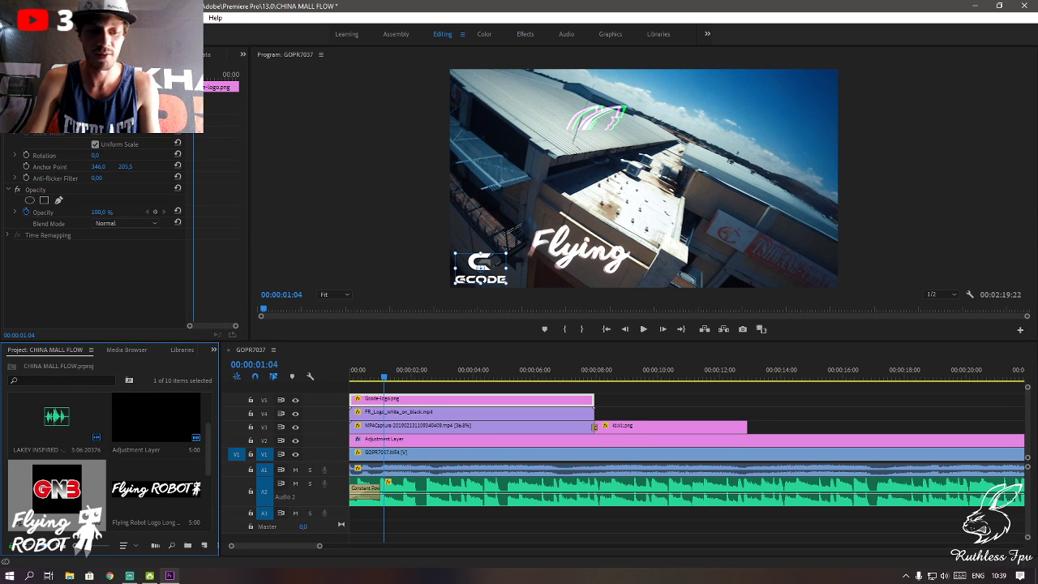
pyautogui.moveTo(57, 498); pyautogui.dragTo(48, 531)
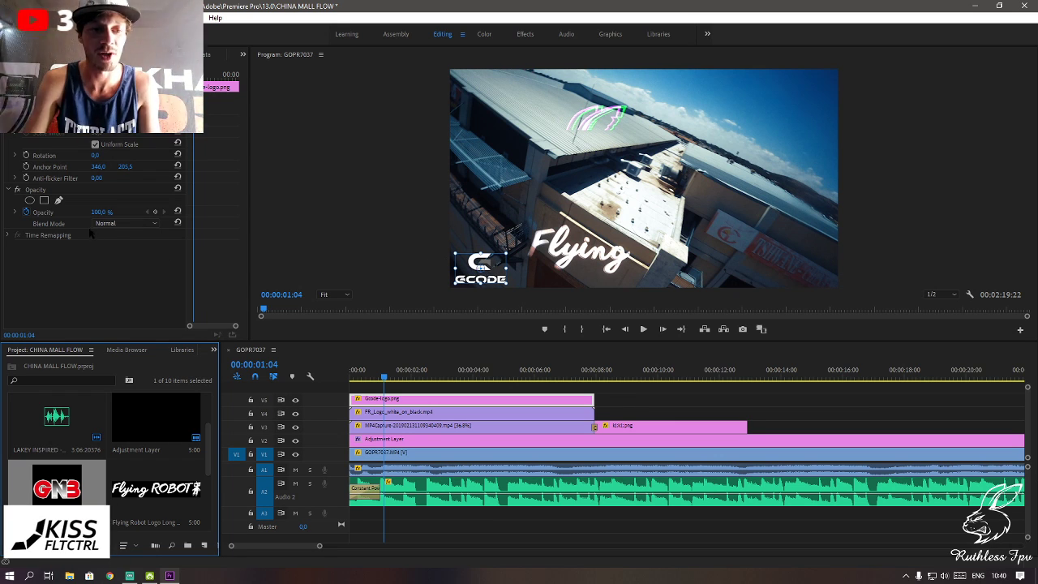
pyautogui.click(122, 223)
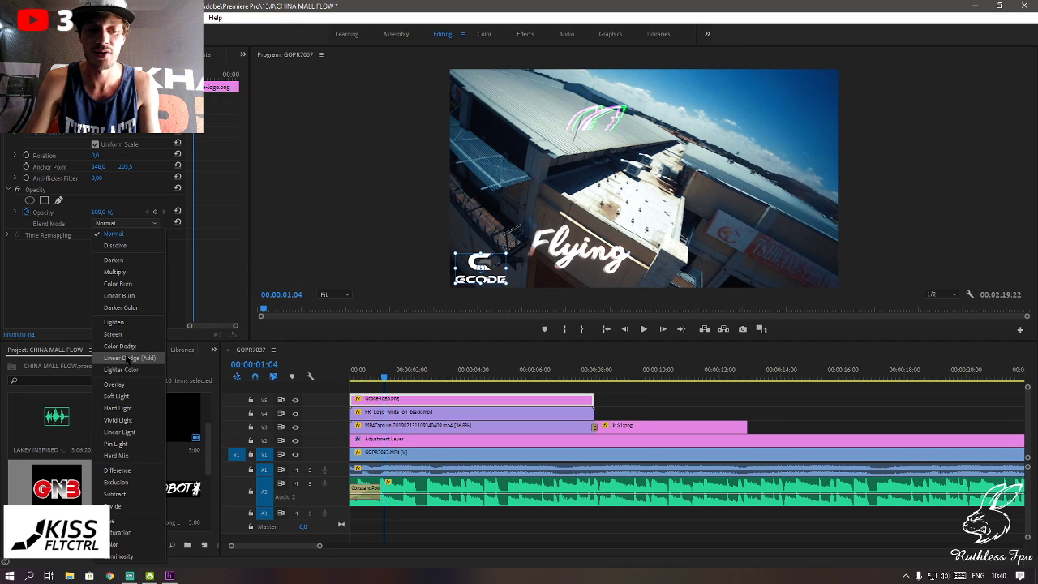
pyautogui.click(249, 291)
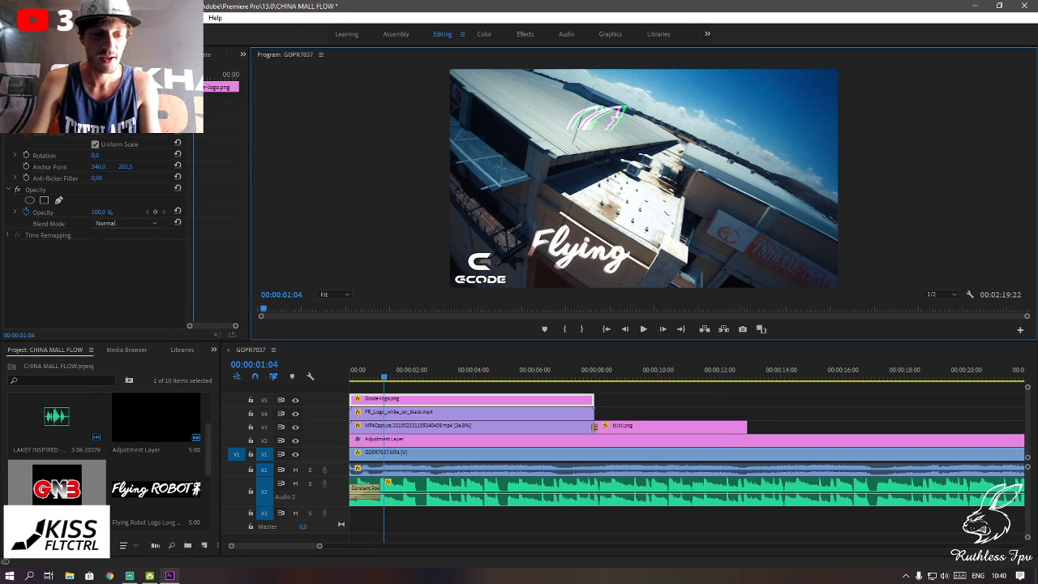
# - Add the dfg.png GNB logo on track V6 ending at 8 seconds, placed in the lower-right corner
pyautogui.moveTo(156, 420); pyautogui.dragTo(350, 389)
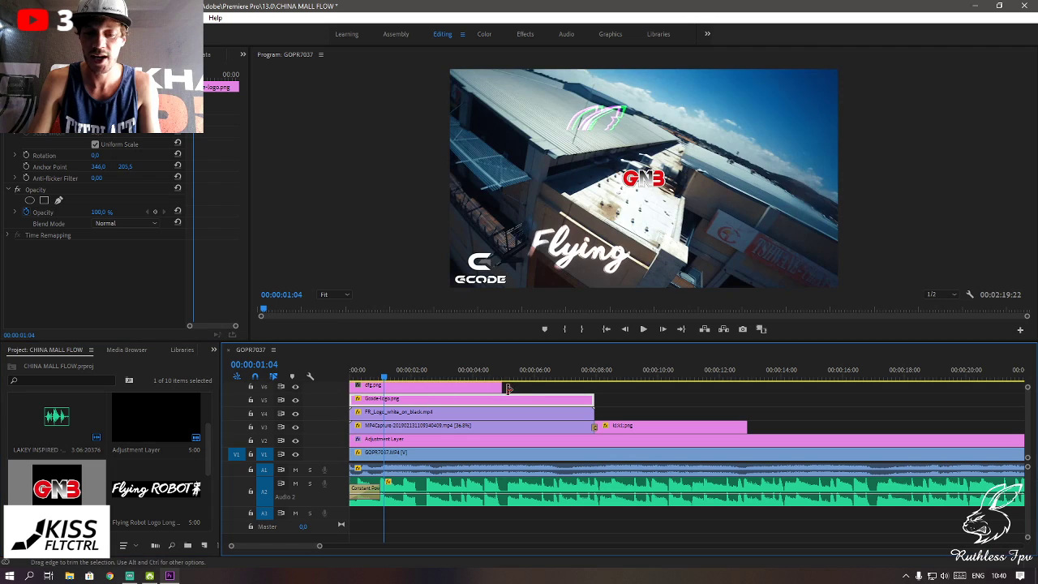
pyautogui.moveTo(498, 388); pyautogui.dragTo(595, 388)
pyautogui.click(635, 193)
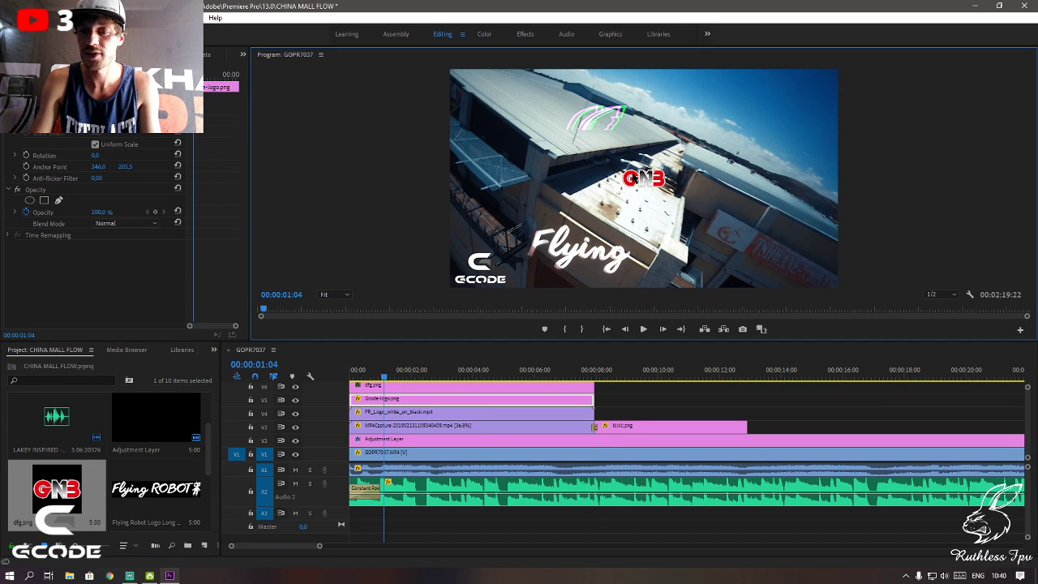
pyautogui.click(636, 182)
pyautogui.moveTo(650, 198); pyautogui.dragTo(817, 290)
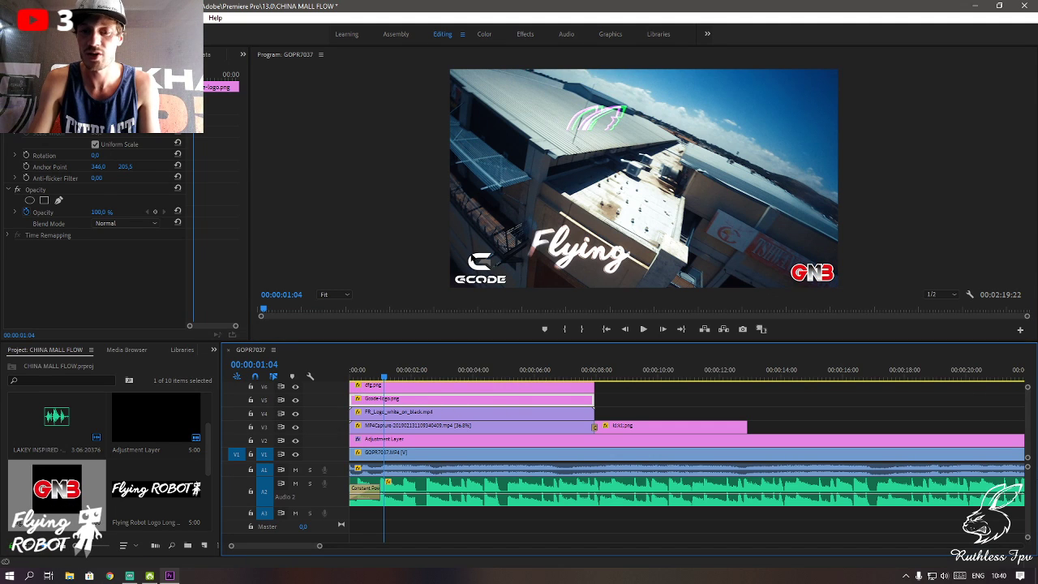
# - Check the settings of the FR, GCODE and GNB logo clips
pyautogui.click(588, 186)
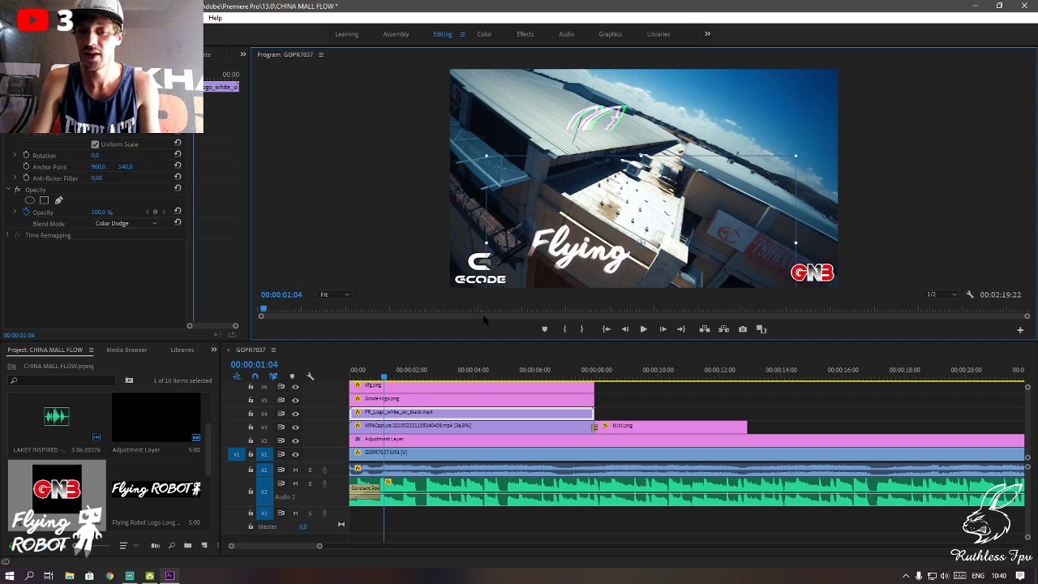
pyautogui.click(469, 284)
pyautogui.click(819, 272)
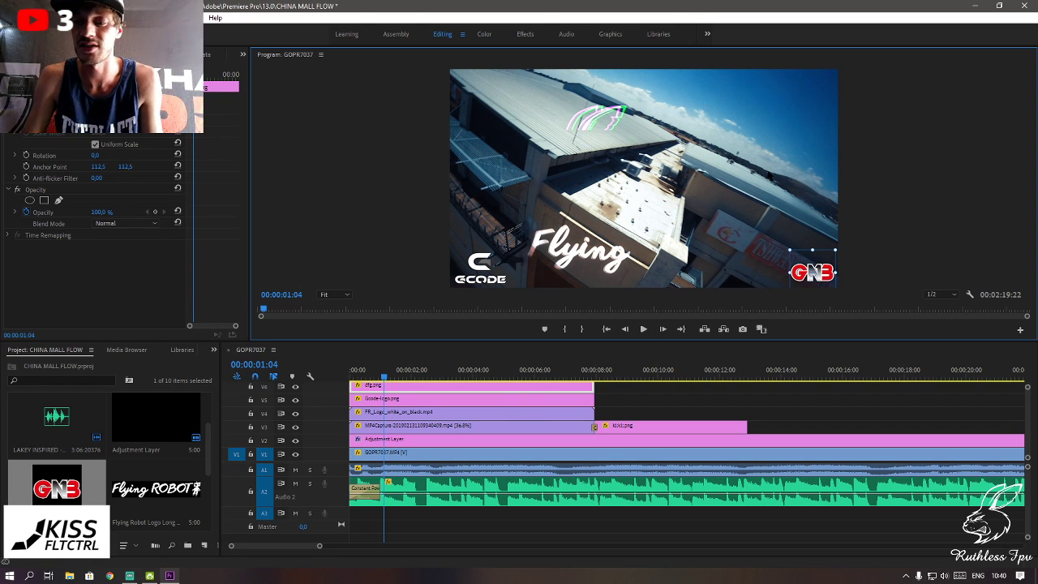
pyautogui.click(406, 412)
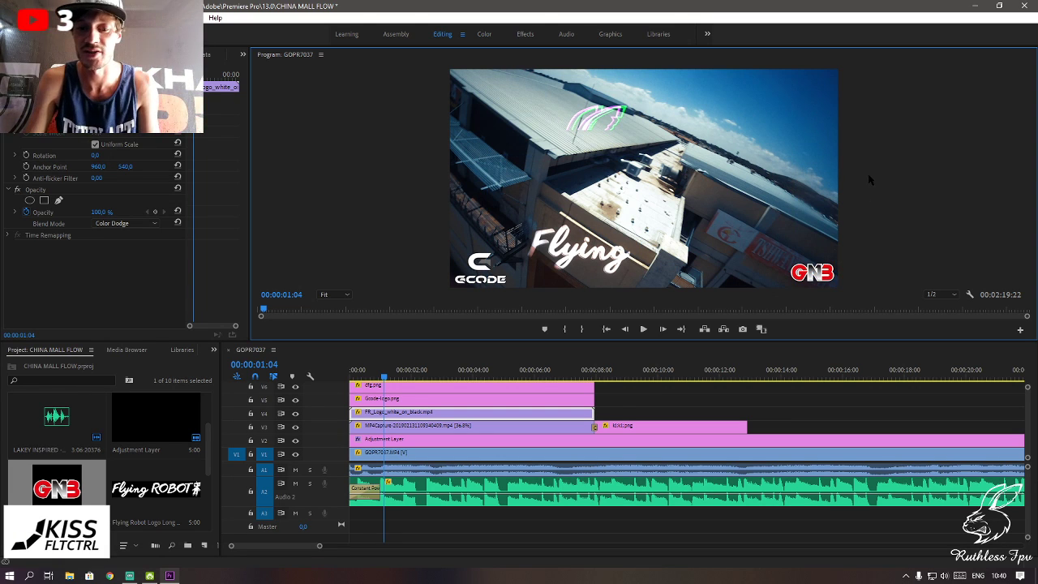
pyautogui.press('space')
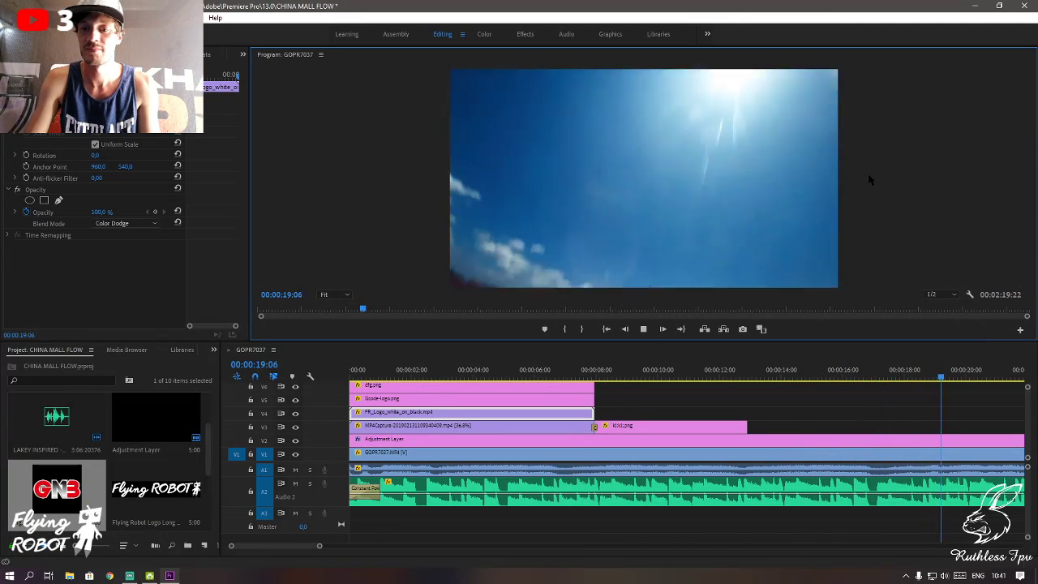
pyautogui.press('space')
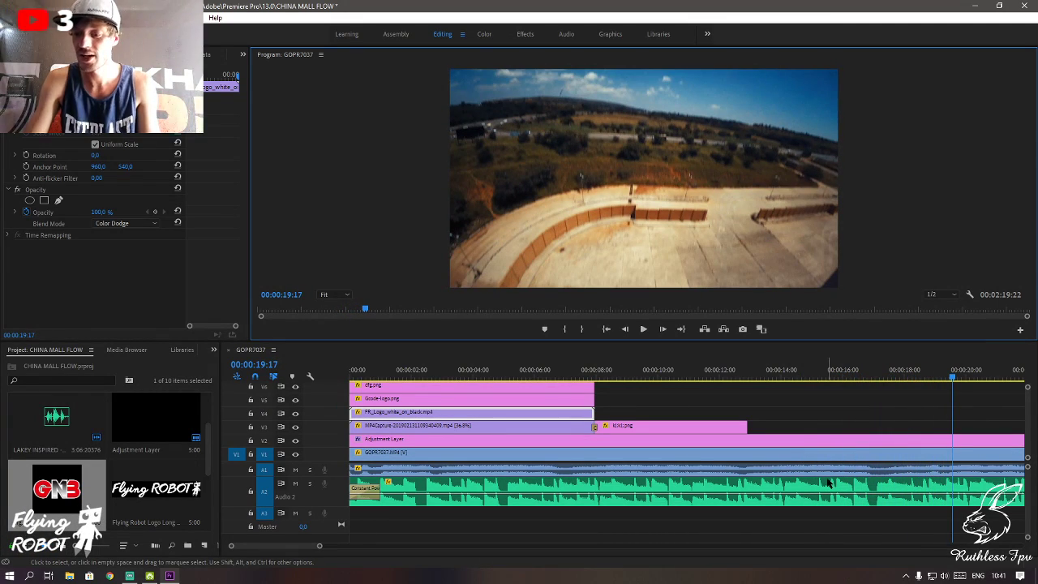
pyautogui.press('-')
pyautogui.press('-')
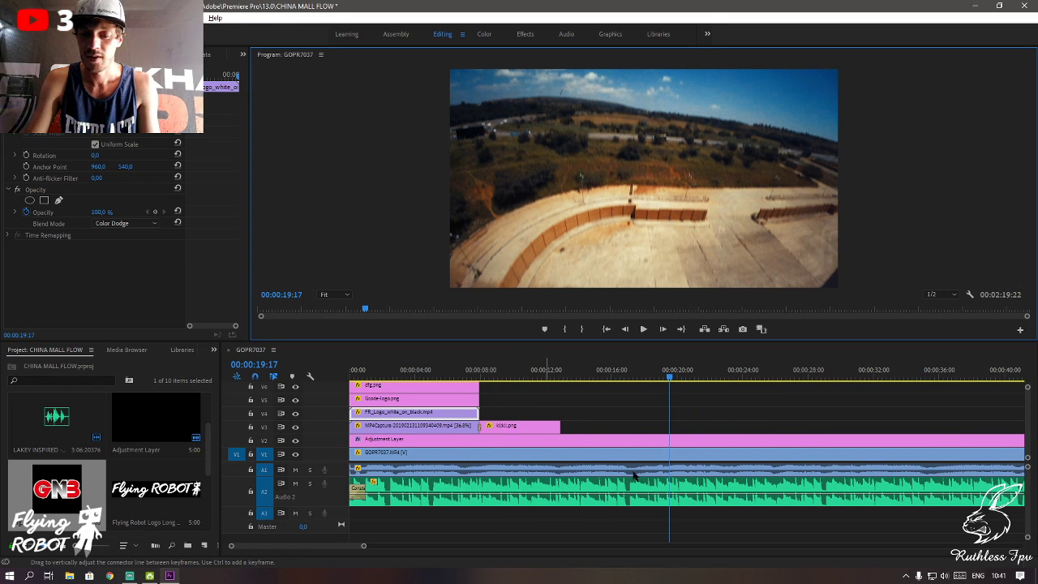
pyautogui.press('Home')
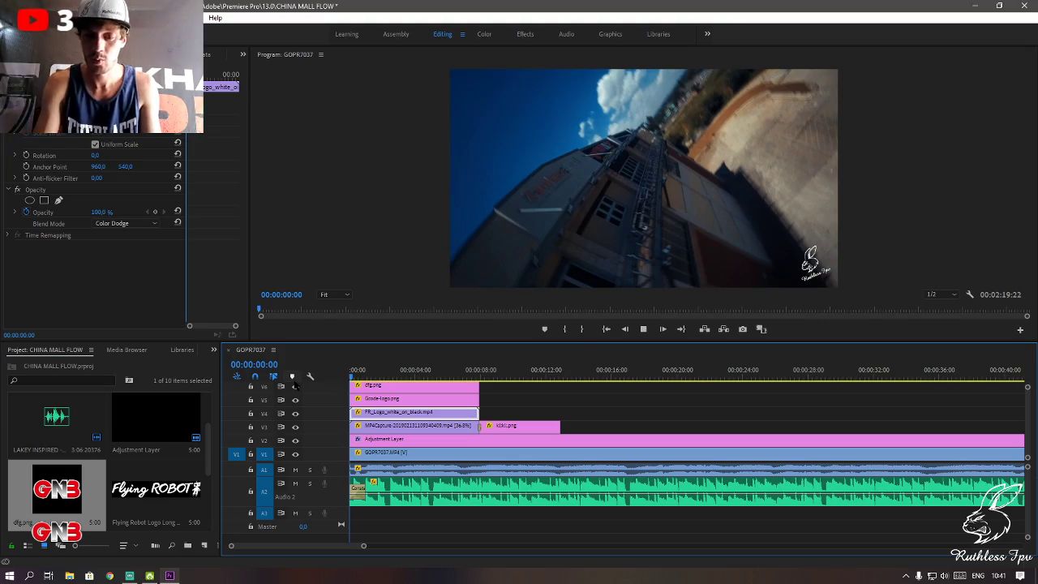
pyautogui.press('space')
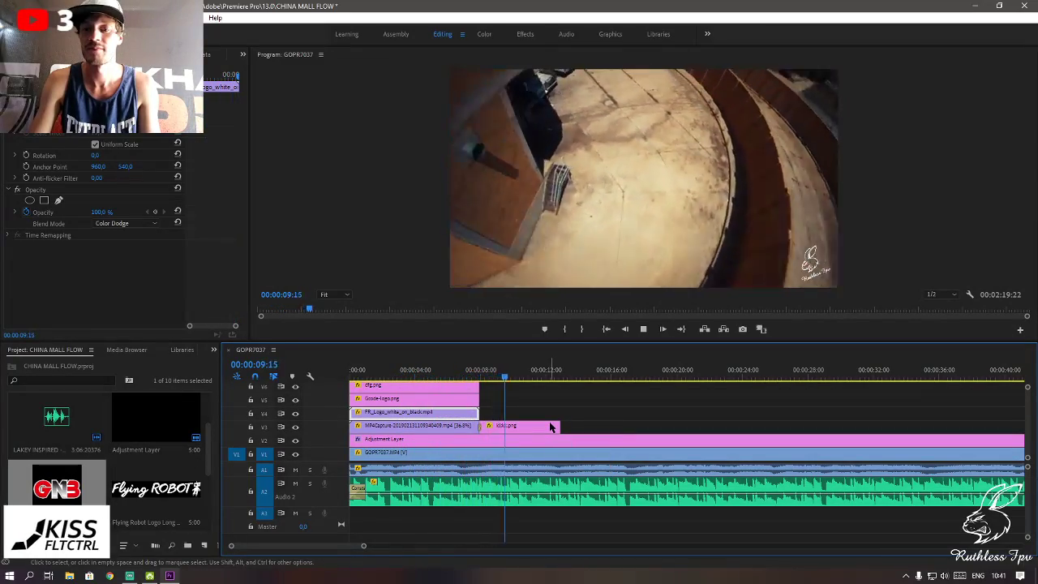
pyautogui.press('-')
pyautogui.press('-')
pyautogui.press('-')
pyautogui.press('-')
pyautogui.press('-')
pyautogui.press('-')
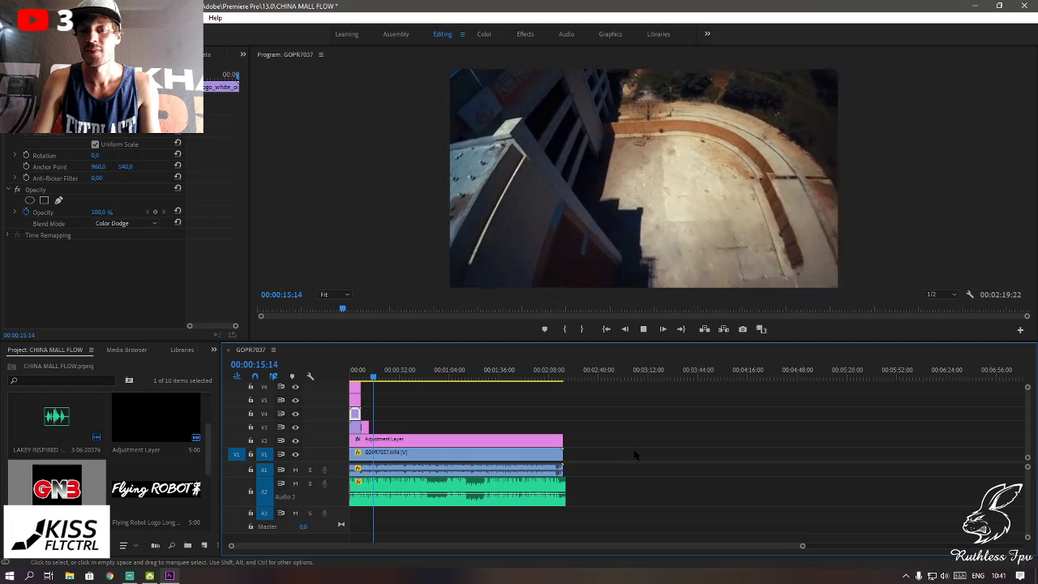
pyautogui.press('space')
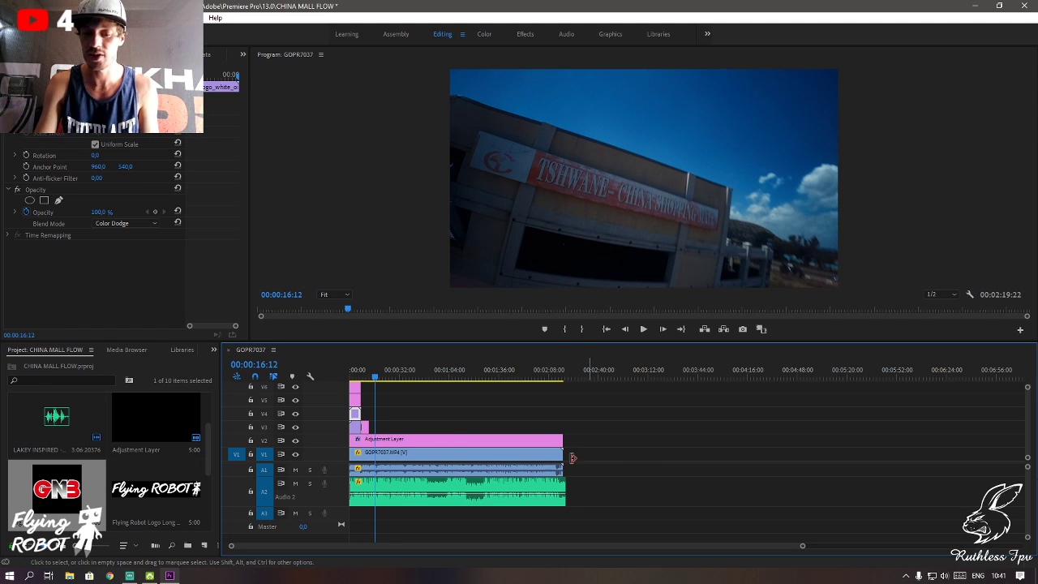
pyautogui.click(559, 384)
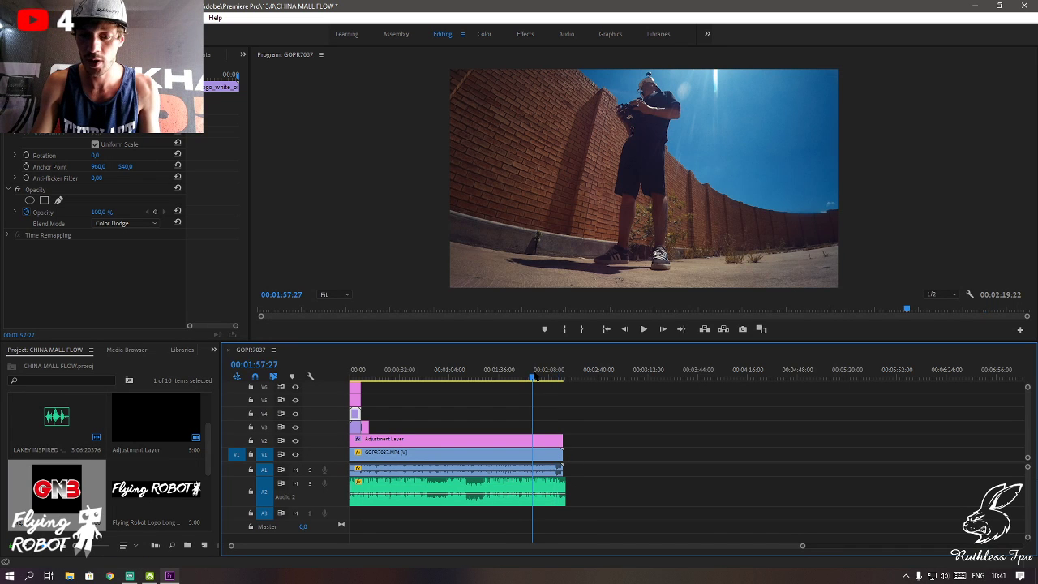
pyautogui.press('space')
pyautogui.press('=')
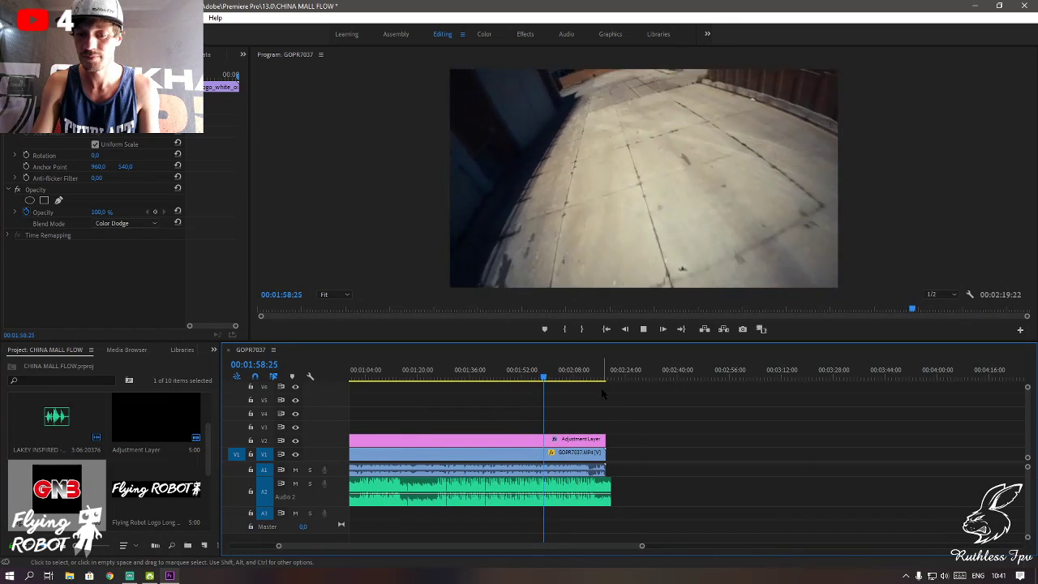
# - Cut the drone clip where the video should end and delete the leftover piece
pyautogui.click(580, 378)
pyautogui.press('space')
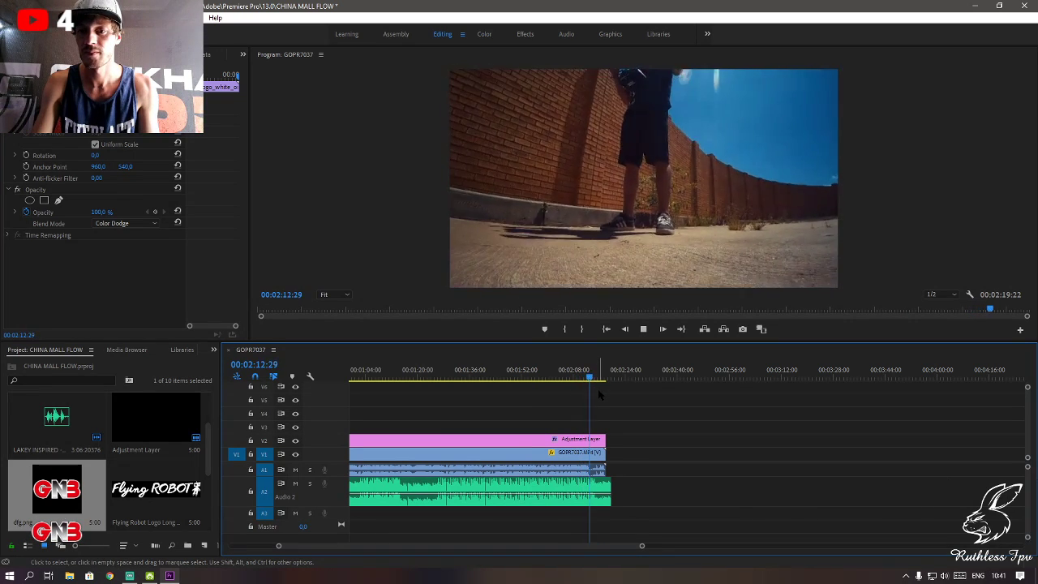
pyautogui.press('space')
pyautogui.press('c')
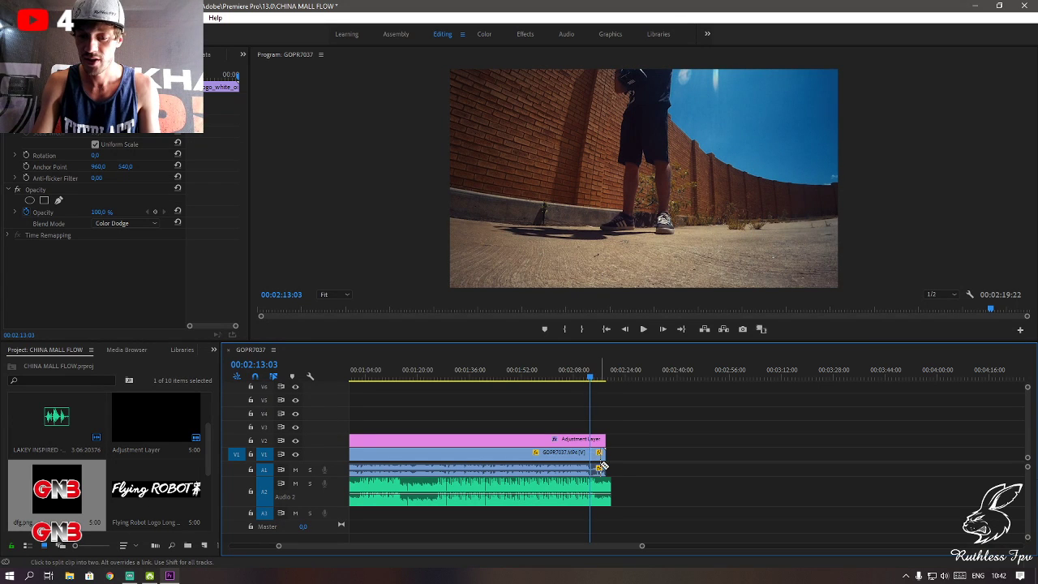
pyautogui.click(599, 466)
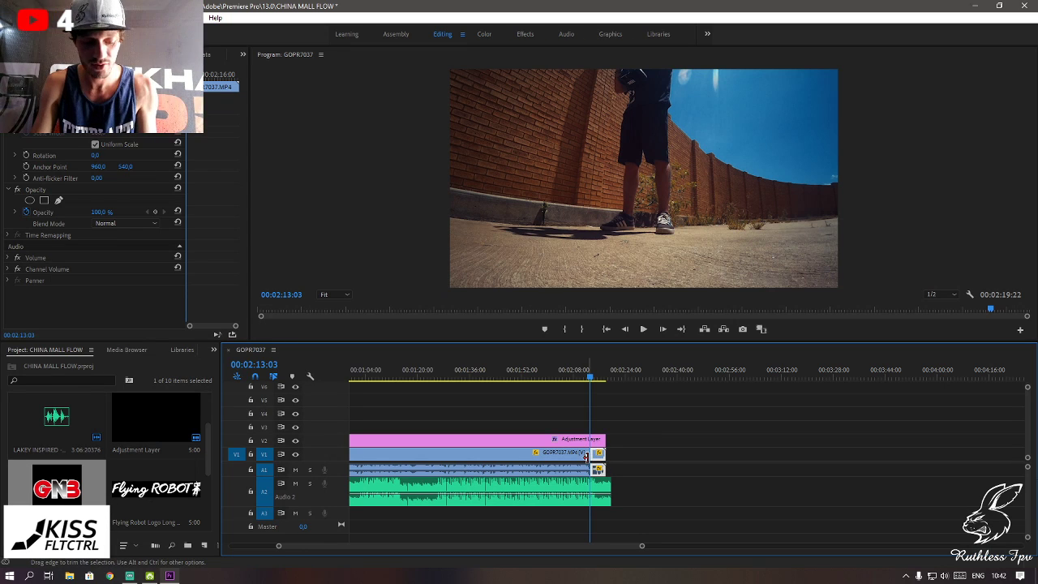
pyautogui.press('c')
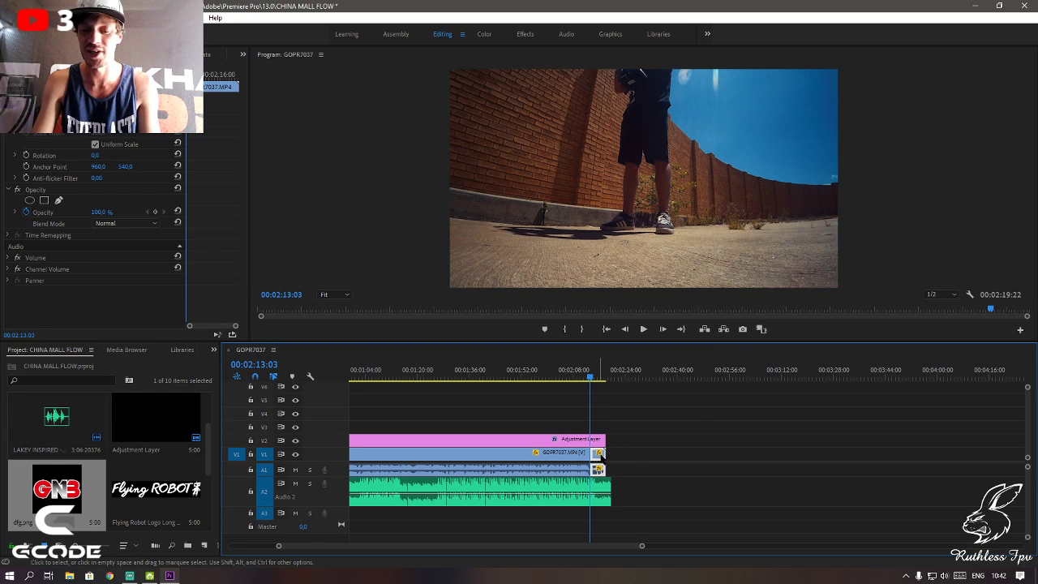
pyautogui.moveTo(601, 457); pyautogui.dragTo(677, 458)
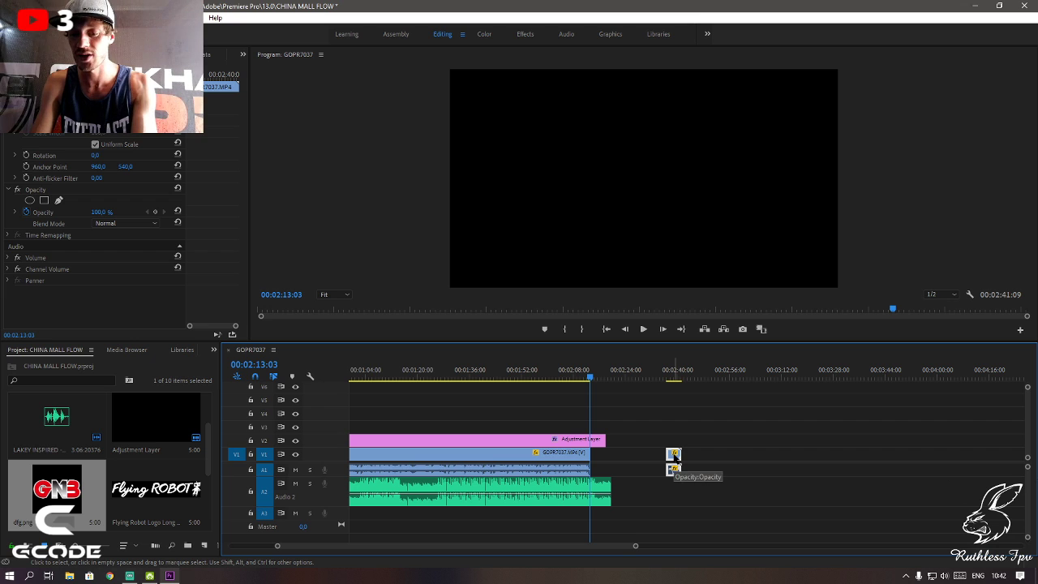
pyautogui.press('Delete')
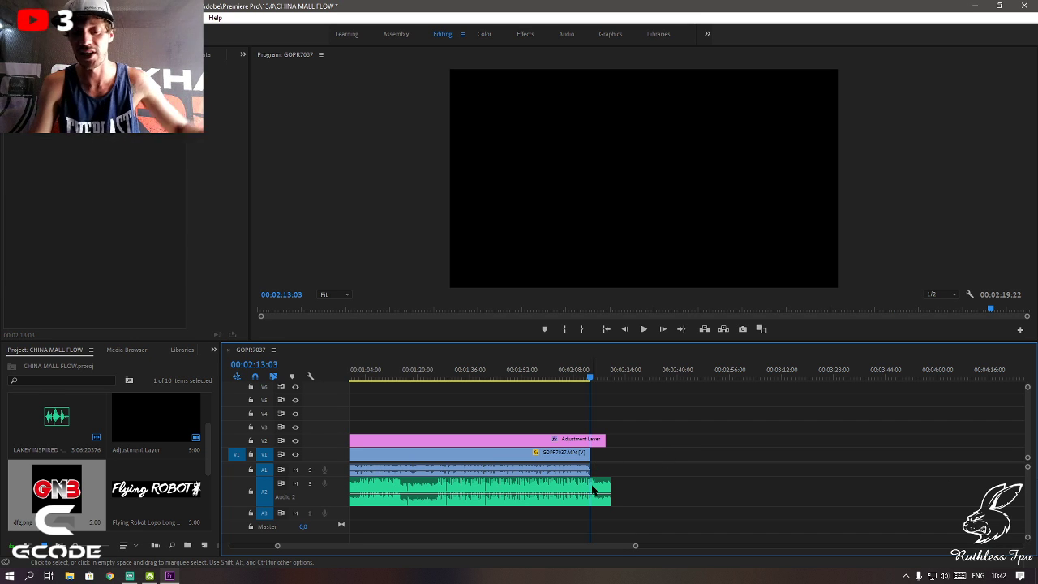
# - Apply the default transition to the drone clip's end and play back the ending
pyautogui.rightClick(587, 454)
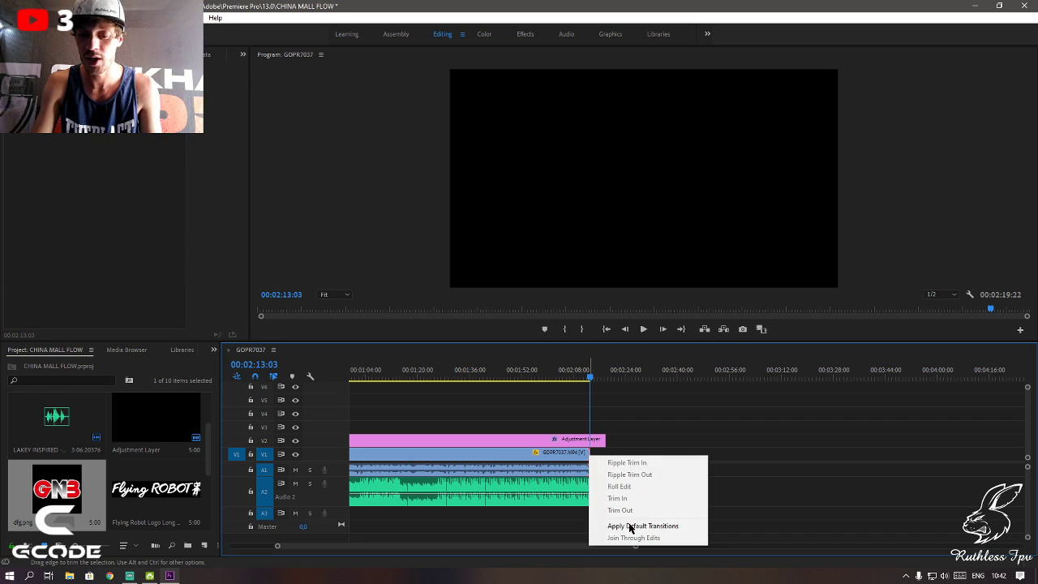
pyautogui.click(627, 526)
pyautogui.press('space')
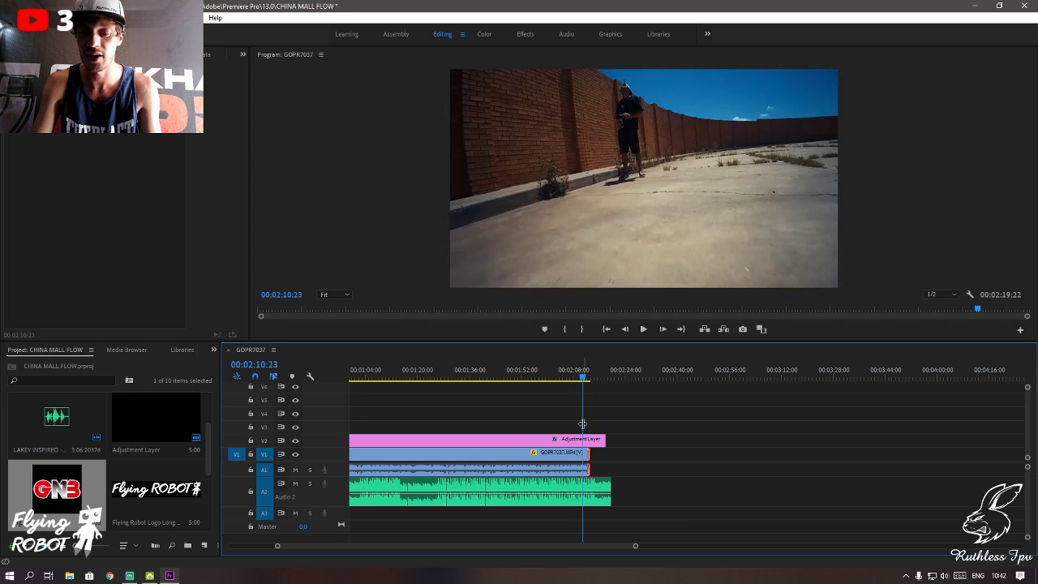
pyautogui.press('=')
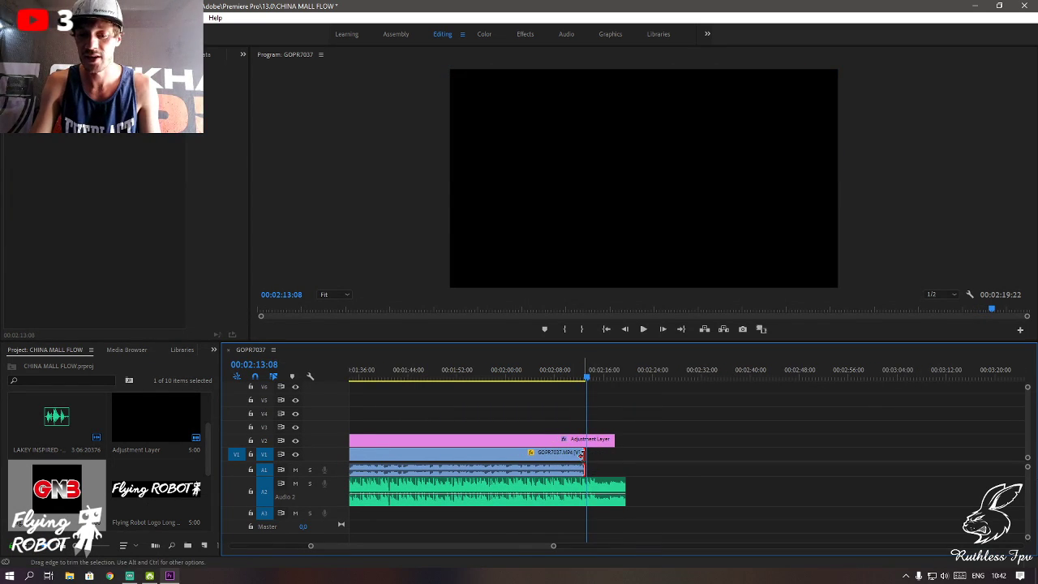
pyautogui.rightClick(580, 456)
pyautogui.click(610, 528)
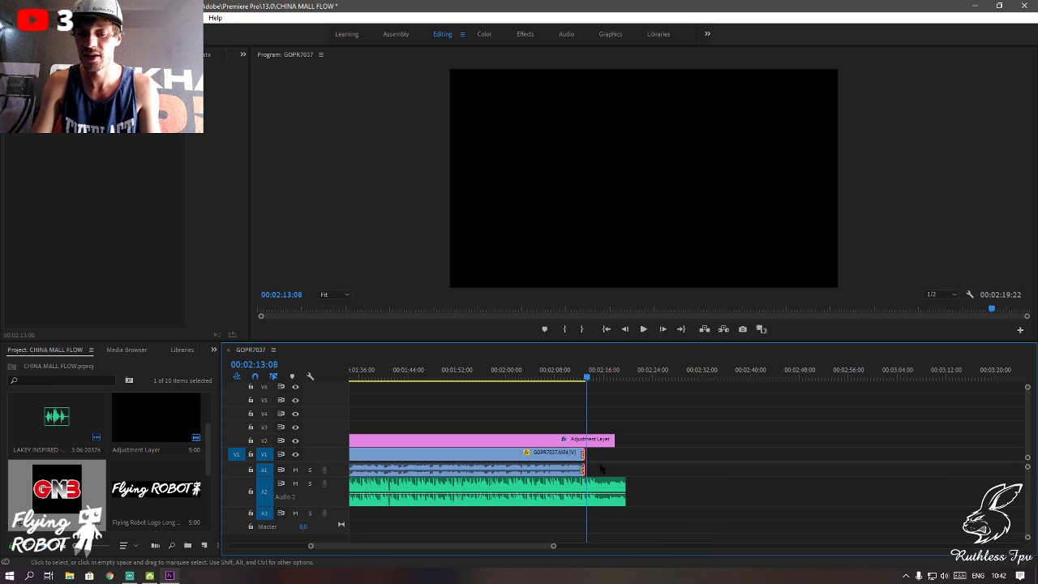
# - Delete the adjustment layer piece extending past the drone clip and check the ending
pyautogui.press('c')
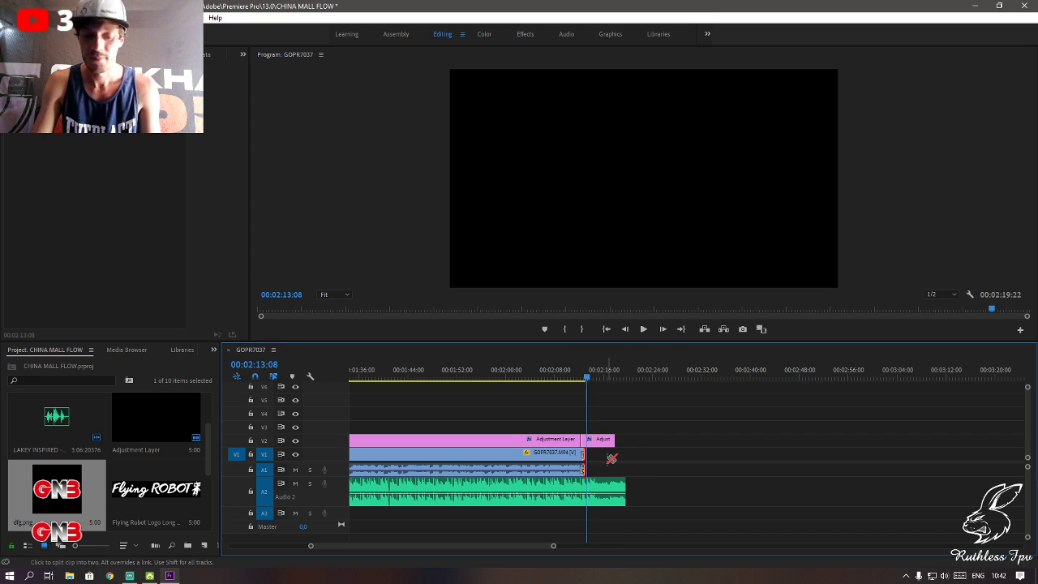
pyautogui.hotkey('ctrl', 'z')
pyautogui.press('space')
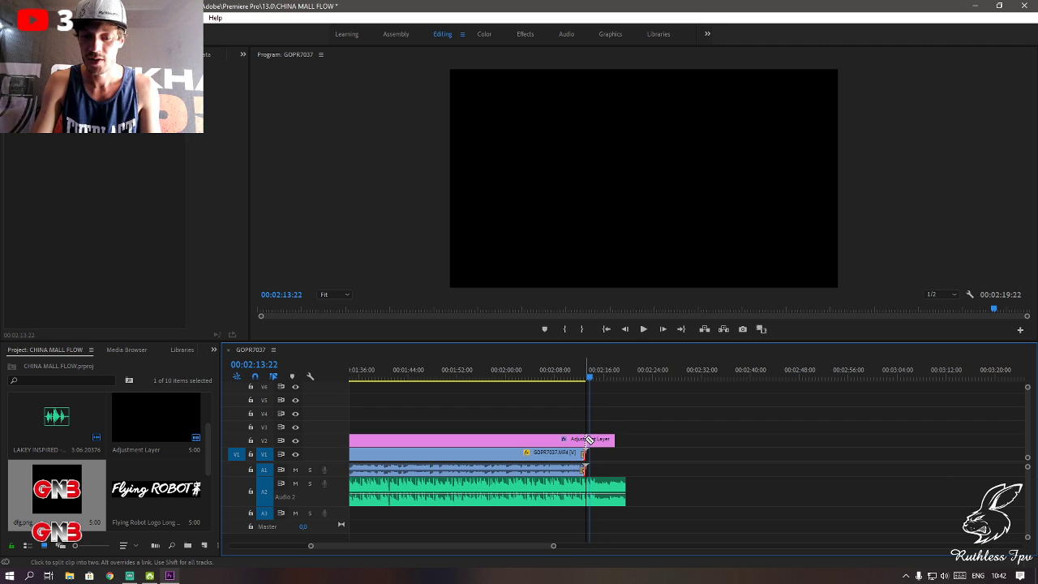
pyautogui.press('v')
pyautogui.click(600, 438)
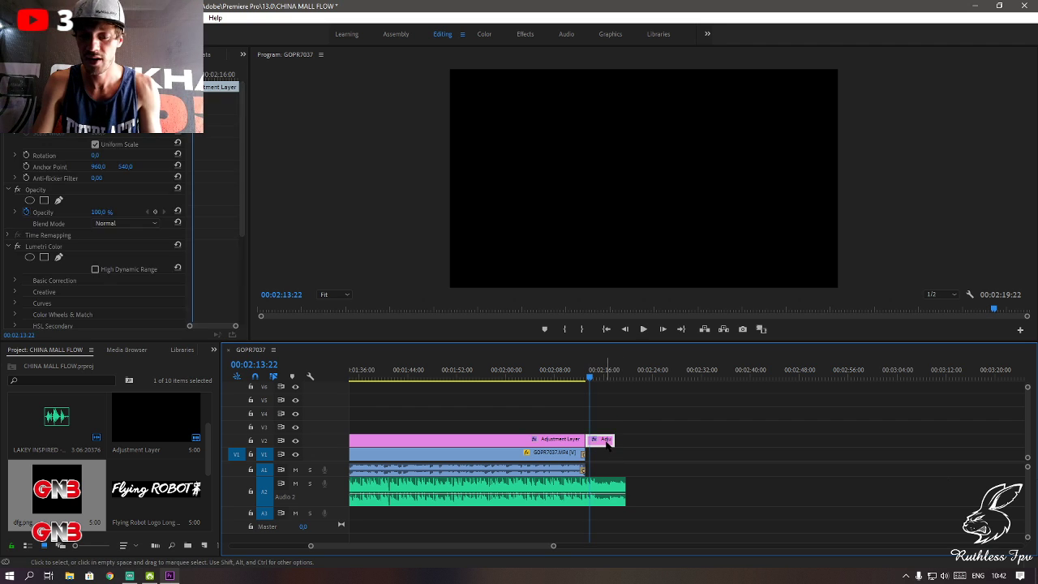
pyautogui.press('Delete')
pyautogui.press('space')
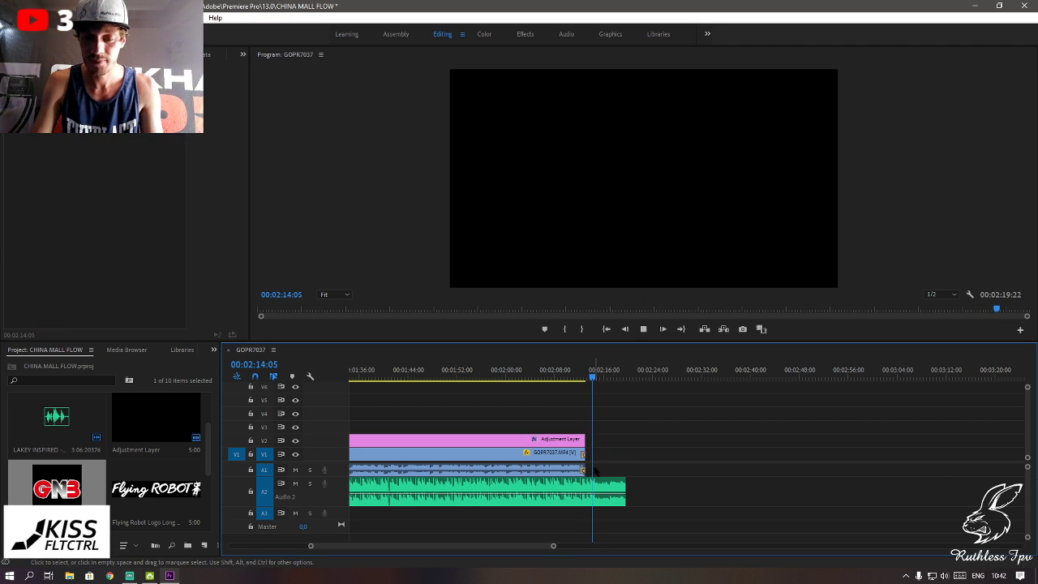
pyautogui.press('space')
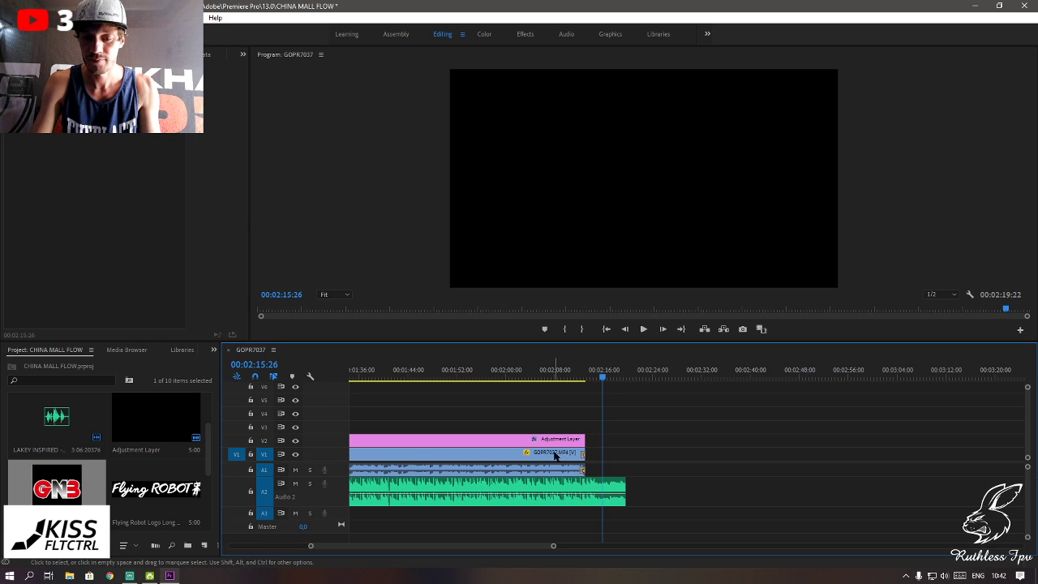
pyautogui.moveTo(557, 454); pyautogui.dragTo(556, 462)
pyautogui.scroll(6, 551, 468)
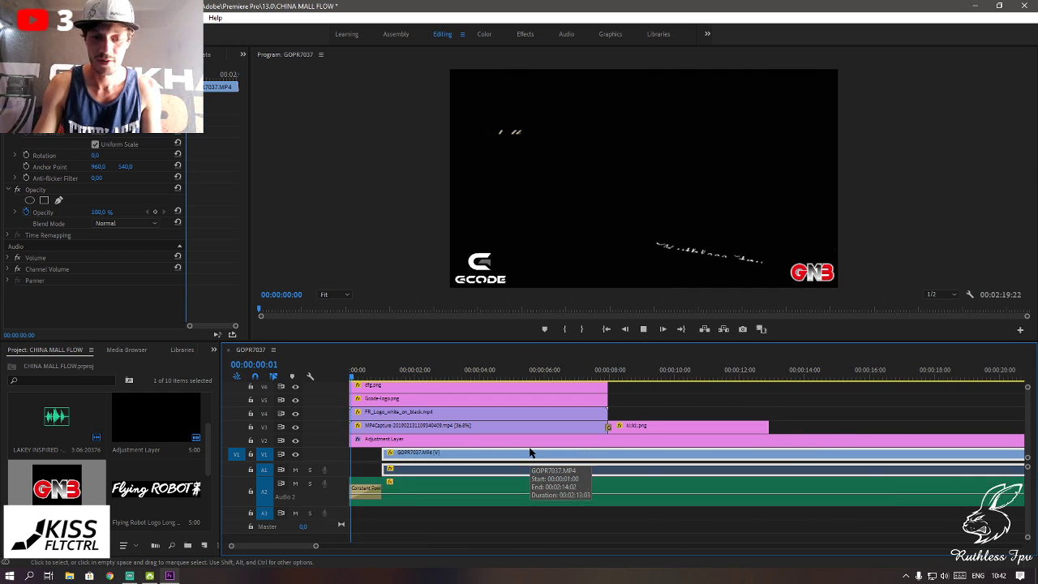
# - Extend the V1 drone clip's left edge back to the sequence start
pyautogui.press('space')
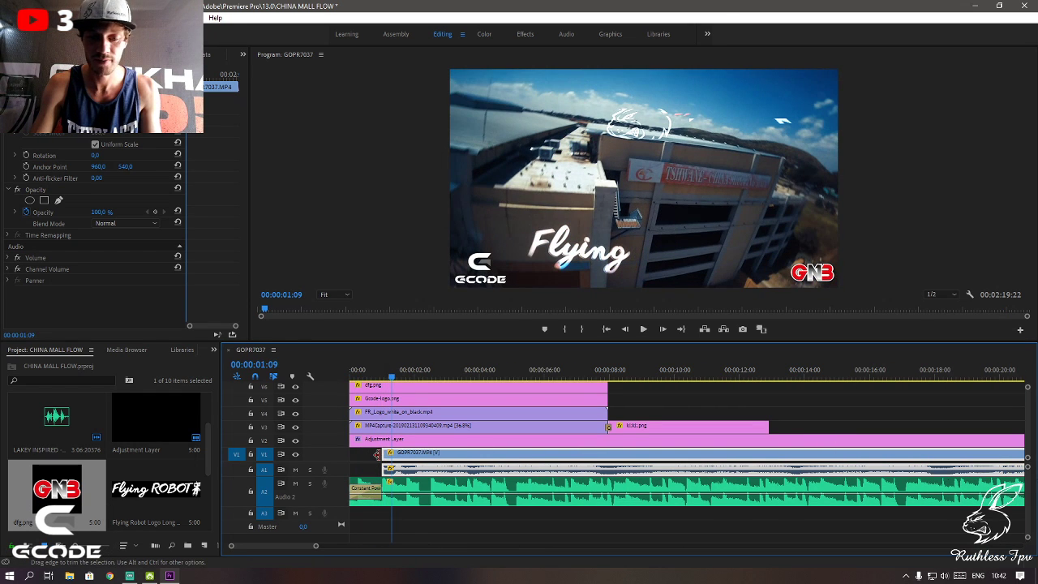
pyautogui.moveTo(377, 454); pyautogui.dragTo(349, 454)
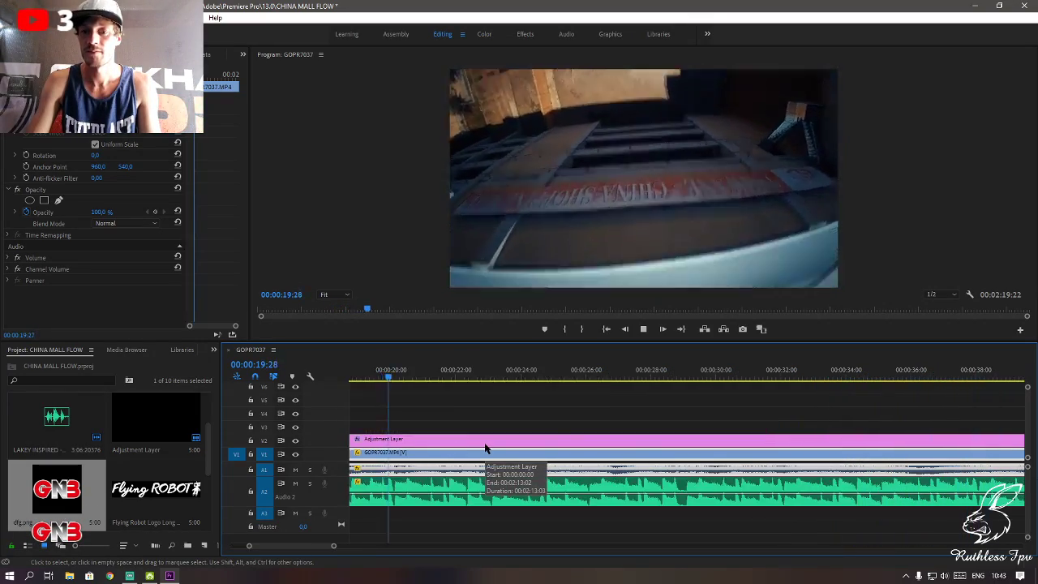
pyautogui.press('space')
pyautogui.press('-')
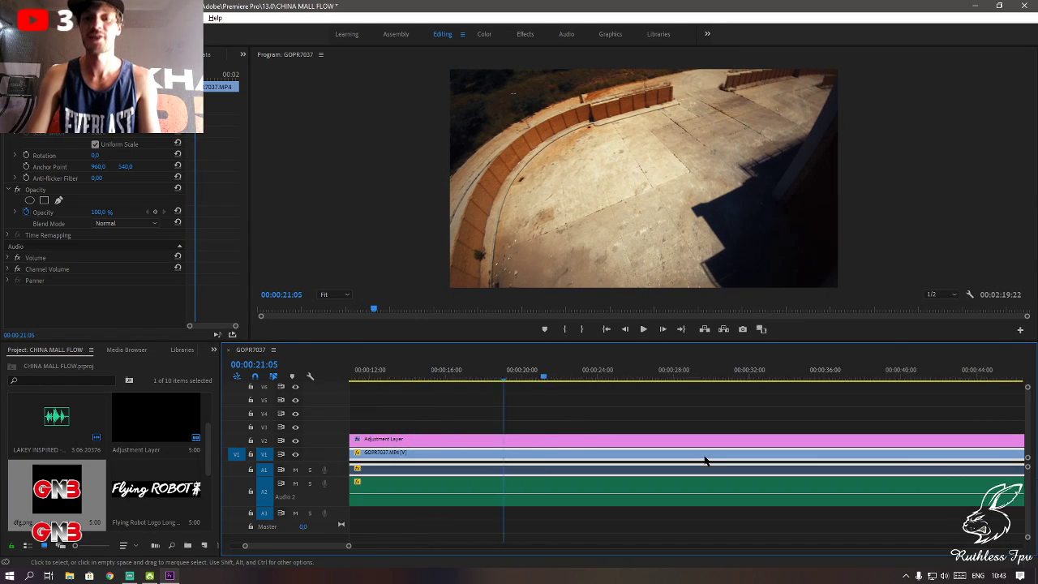
pyautogui.press('-')
pyautogui.press('-')
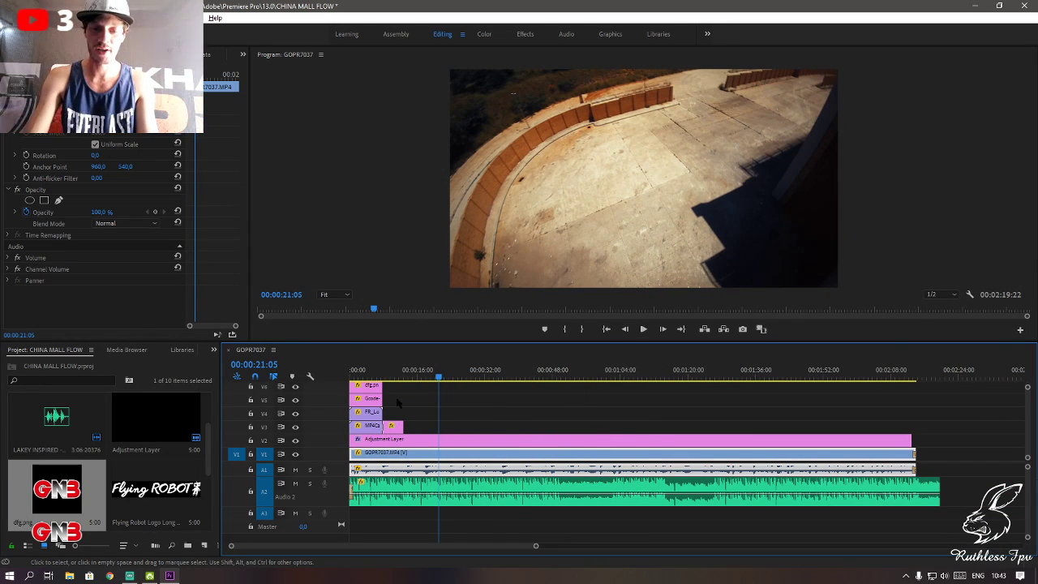
# - Stretch the V3 logo clip from 11 seconds out to nearly the video's end
pyautogui.moveTo(396, 374); pyautogui.dragTo(396, 375)
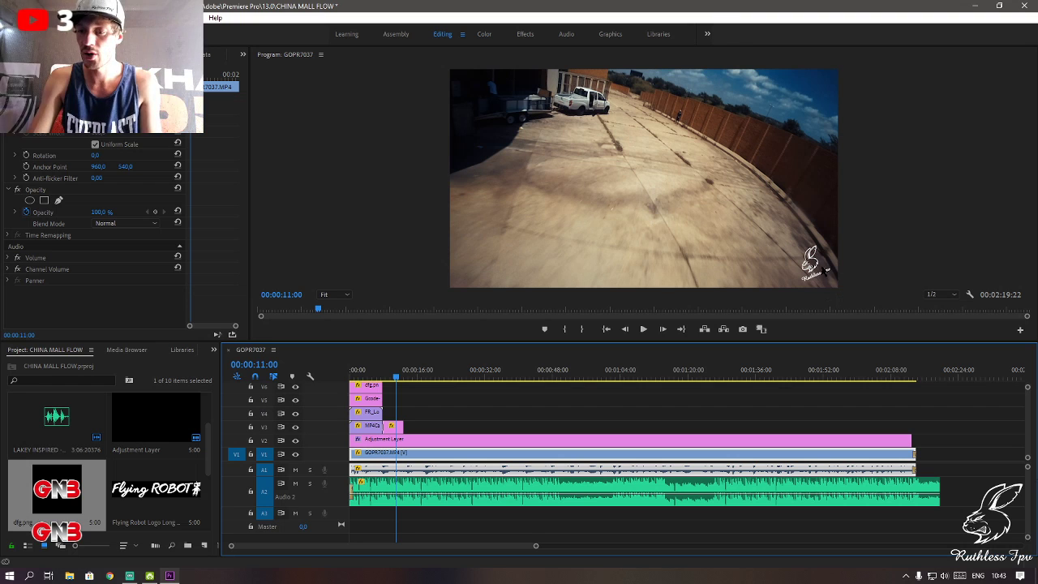
pyautogui.click(394, 426)
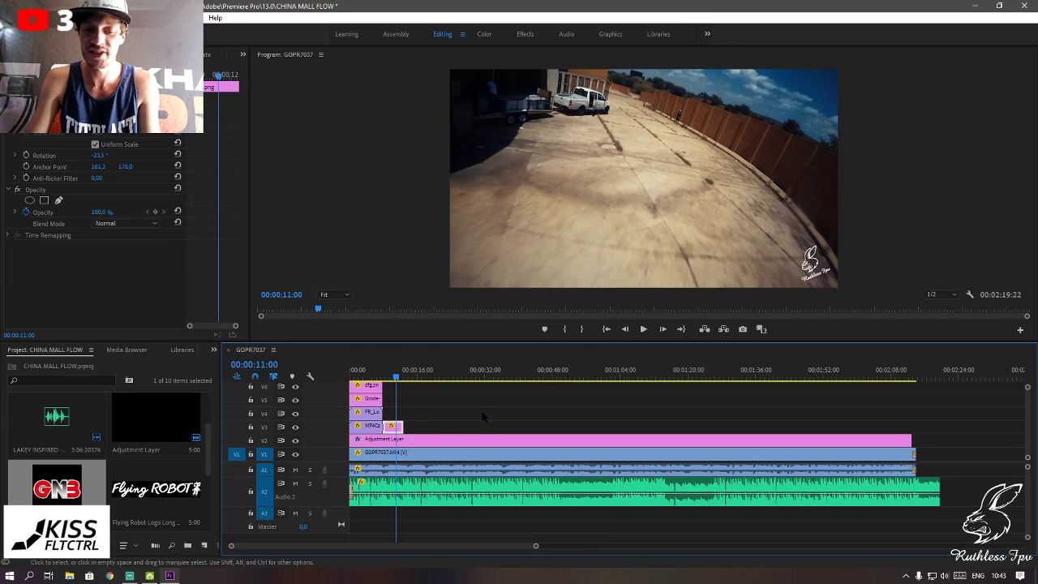
pyautogui.press('space')
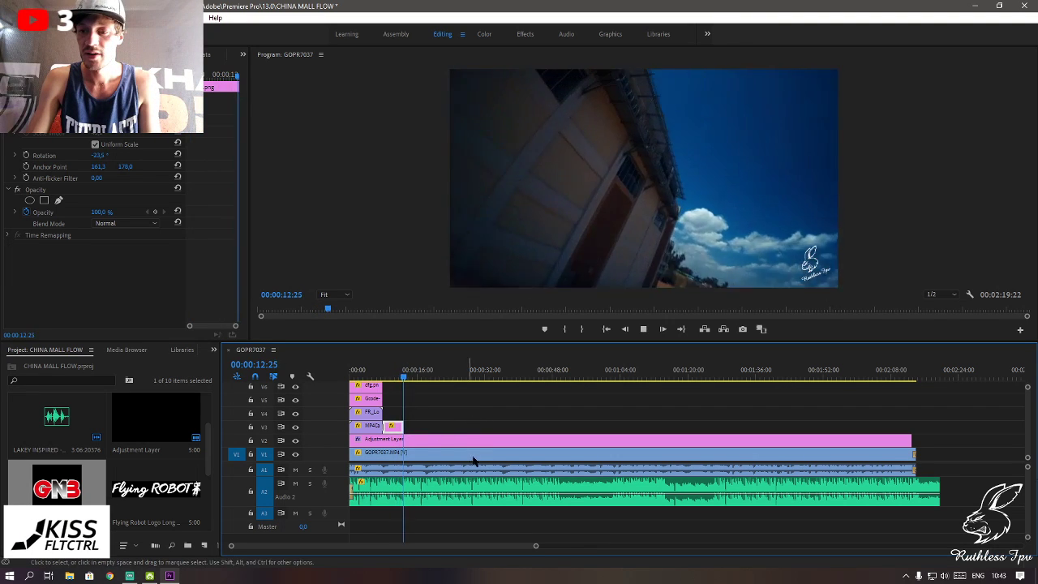
pyautogui.press('space')
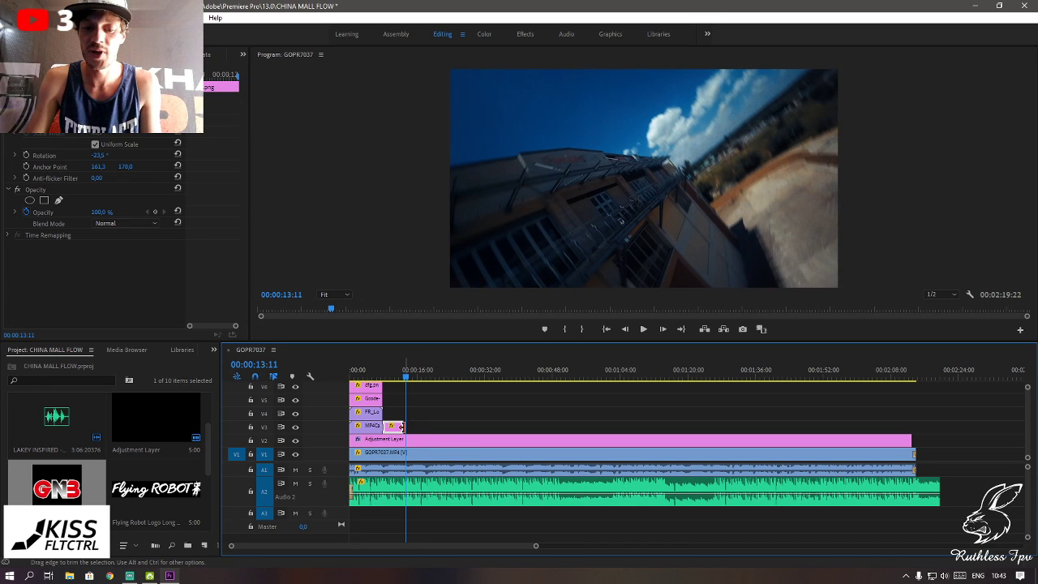
pyautogui.moveTo(399, 427); pyautogui.dragTo(915, 446)
# - Extend the Adjustment Layer and kkkk.png logo to match the video's ending
pyautogui.scroll(3, 884, 455)
pyautogui.scroll(5, 876, 456)
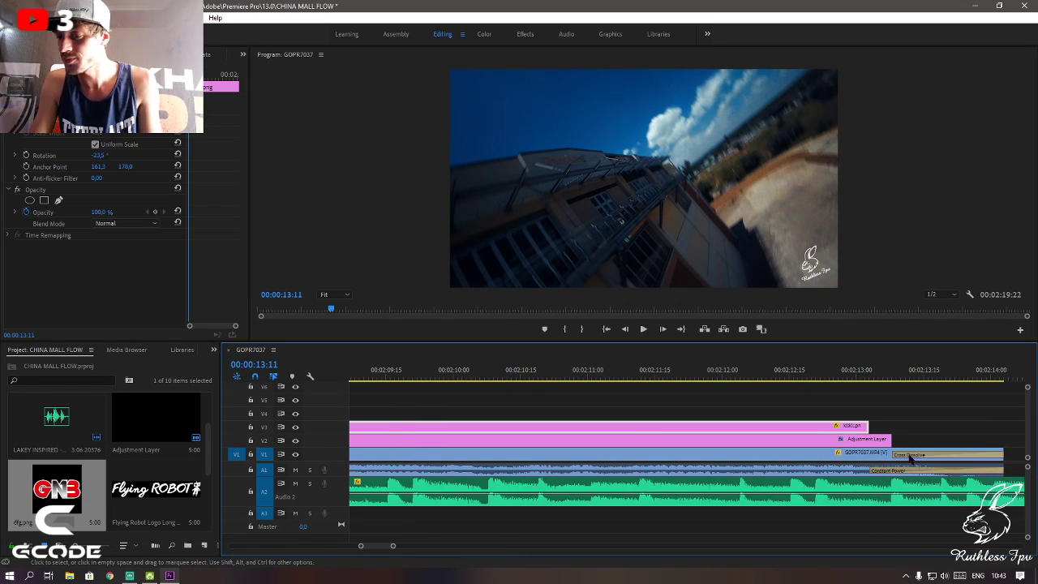
pyautogui.scroll(-2, 892, 462)
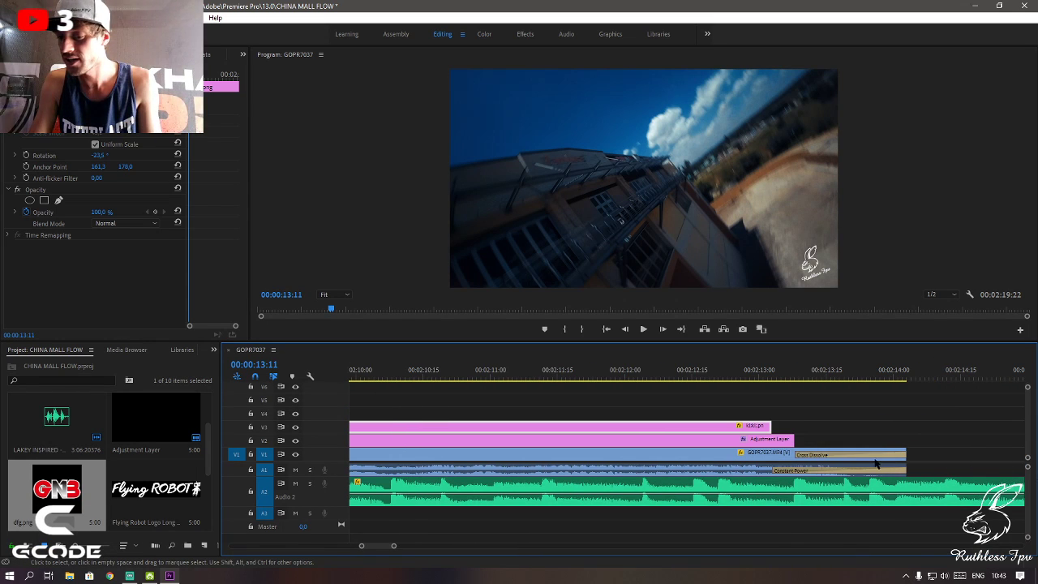
pyautogui.moveTo(797, 439); pyautogui.dragTo(906, 438)
pyautogui.moveTo(772, 426); pyautogui.dragTo(906, 423)
# - Cut the A2 music track where the video ends and delete the leftover tail
pyautogui.press('-')
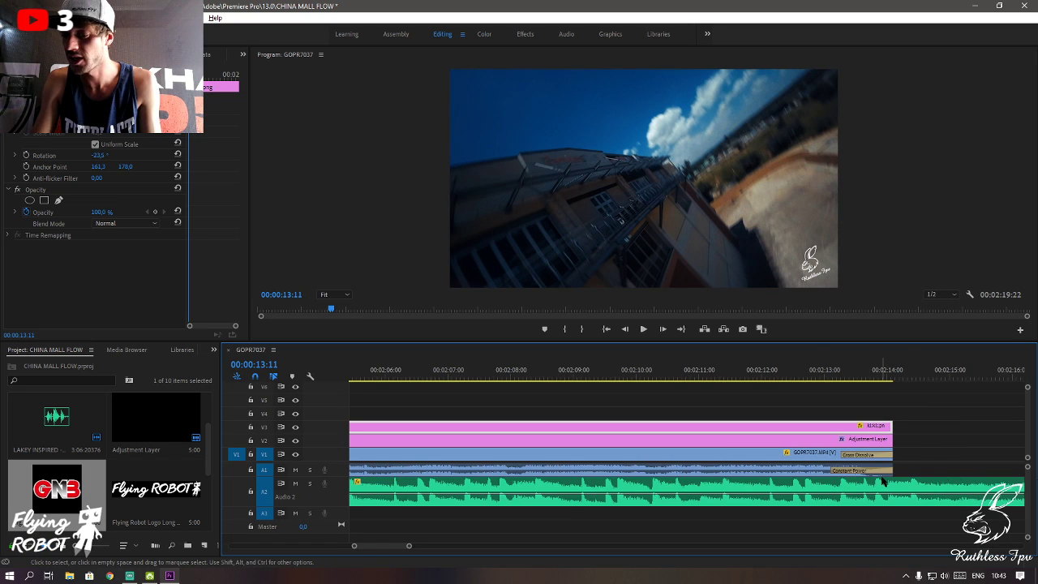
pyautogui.press('-')
pyautogui.press('-')
pyautogui.press('c')
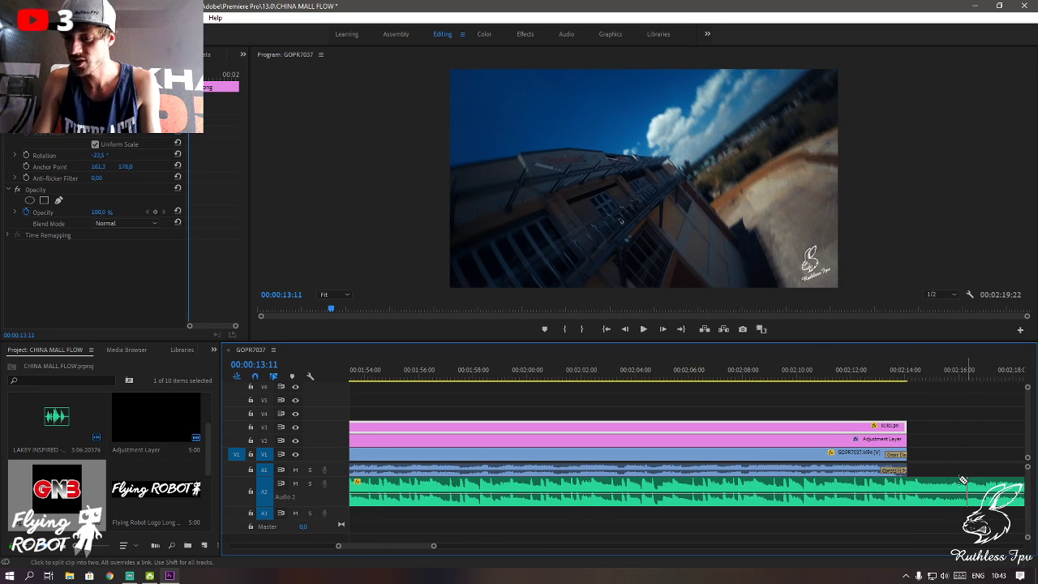
pyautogui.click(963, 485)
pyautogui.press('v')
pyautogui.click(967, 486)
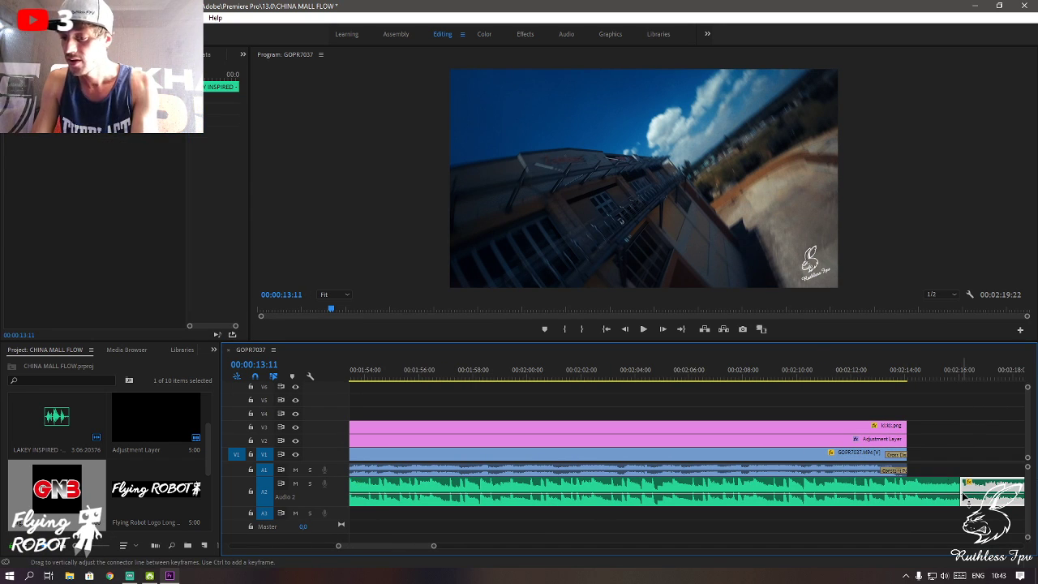
pyautogui.press('Delete')
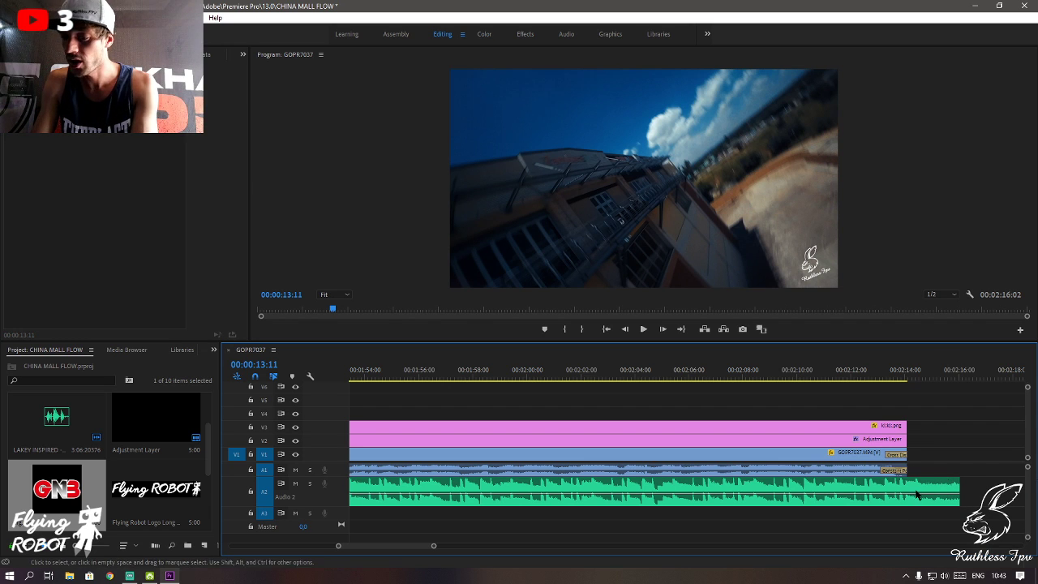
# - Add a Constant Power fade at the music's end, lengthen it, and listen back
pyautogui.rightClick(958, 485)
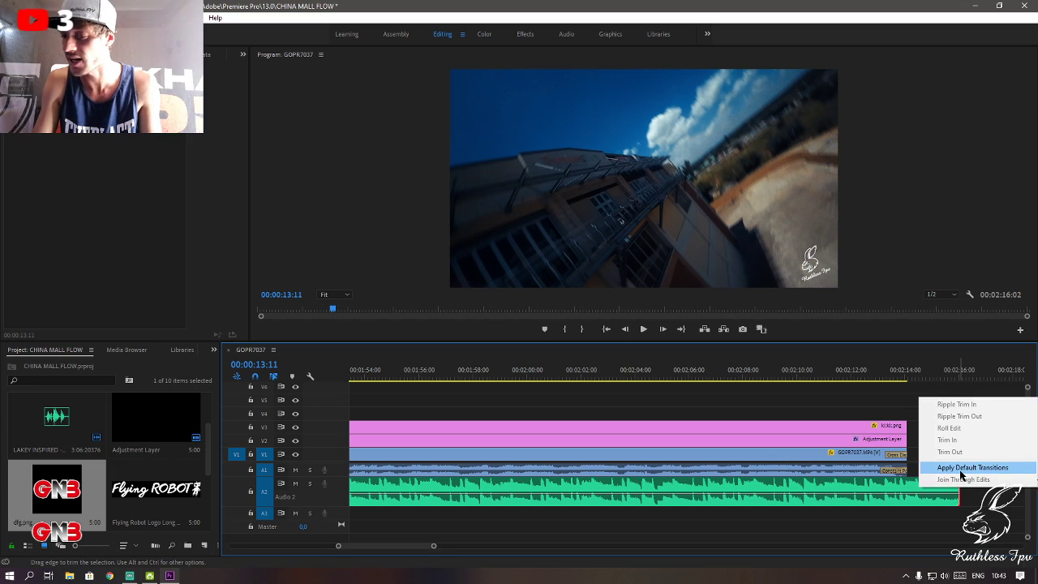
pyautogui.click(961, 468)
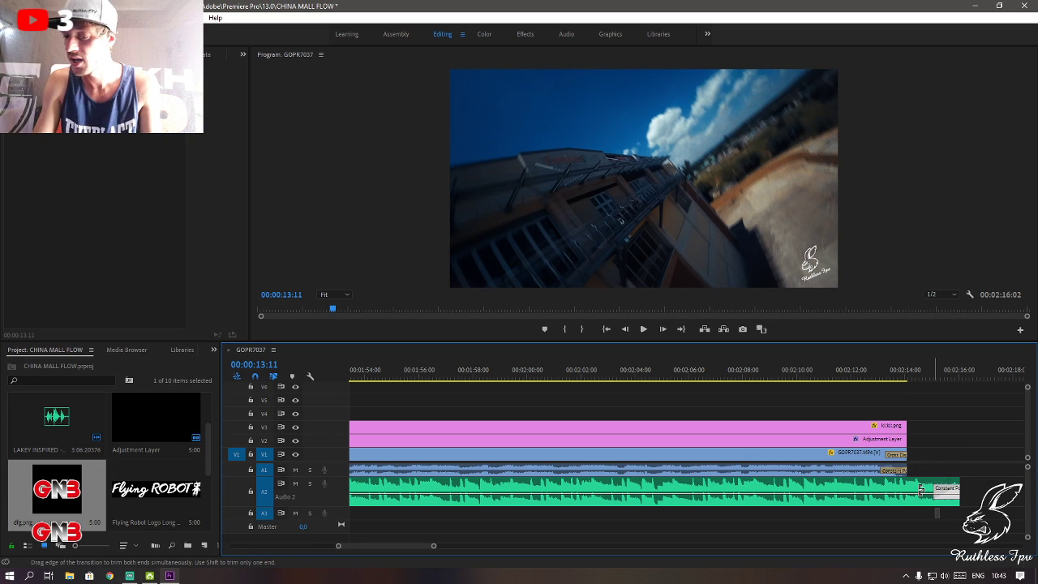
pyautogui.moveTo(921, 490); pyautogui.dragTo(858, 493)
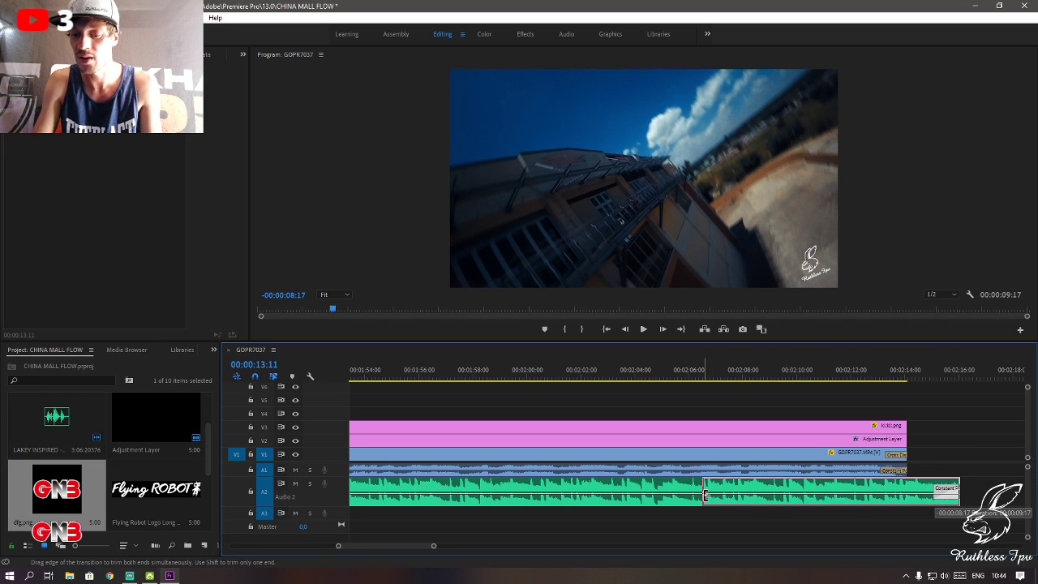
pyautogui.moveTo(705, 494); pyautogui.dragTo(703, 493)
pyautogui.press('space')
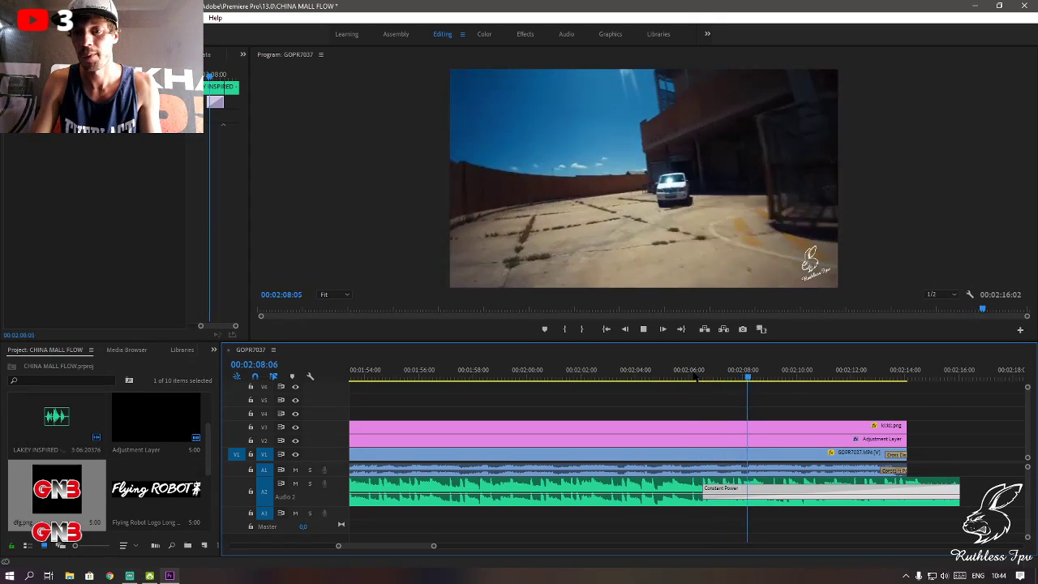
pyautogui.scroll(-4, 779, 479)
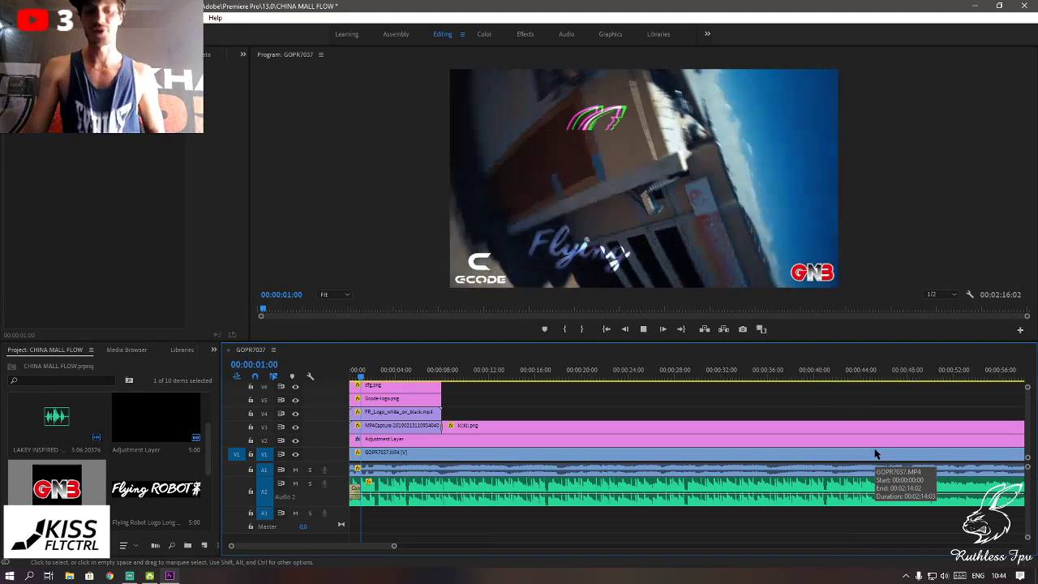
# - Preview the logo intro and zoom the timeline out to fit the whole sequence
pyautogui.press('space')
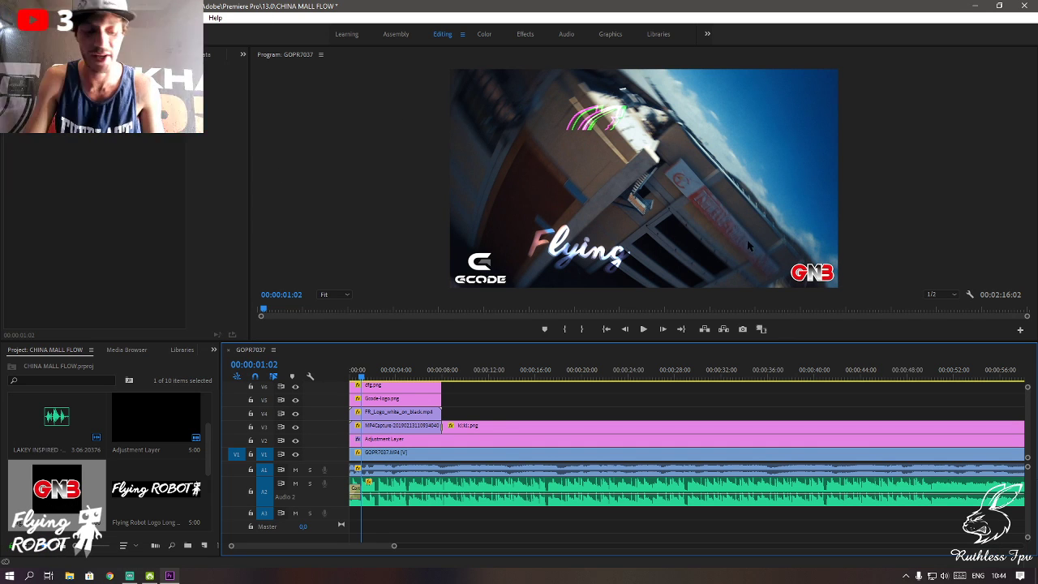
pyautogui.click(643, 329)
pyautogui.press('-')
pyautogui.press('-')
pyautogui.press('-')
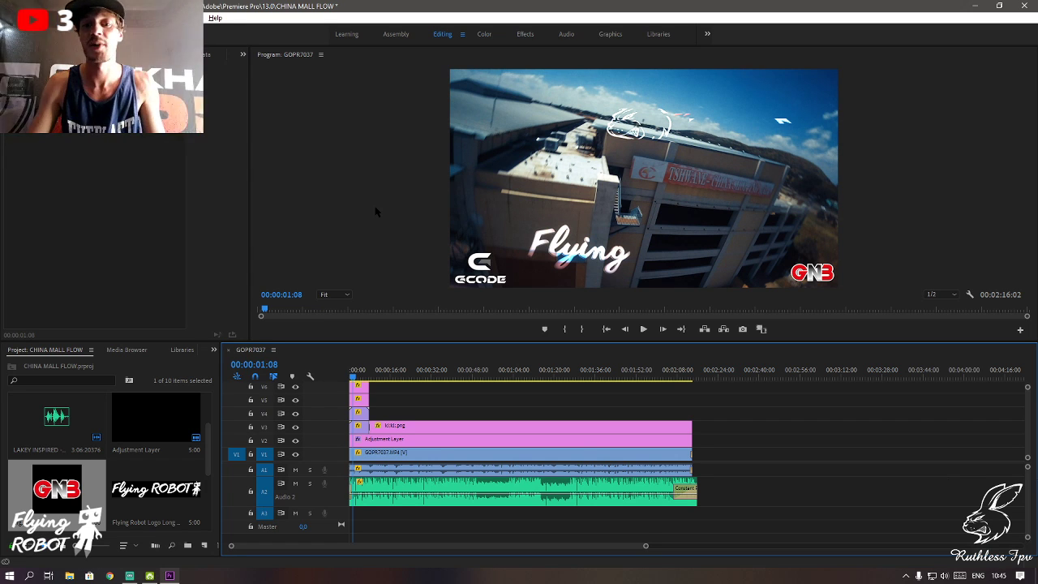
# - Set the Program monitor playback resolution from 1/2 to Full
pyautogui.click(933, 294)
pyautogui.click(935, 306)
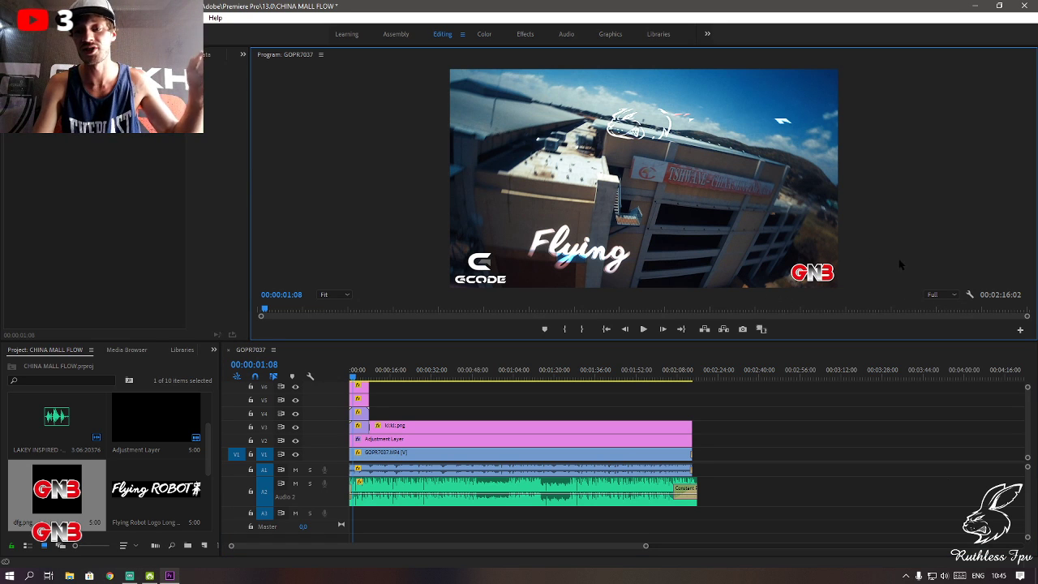
pyautogui.click(938, 296)
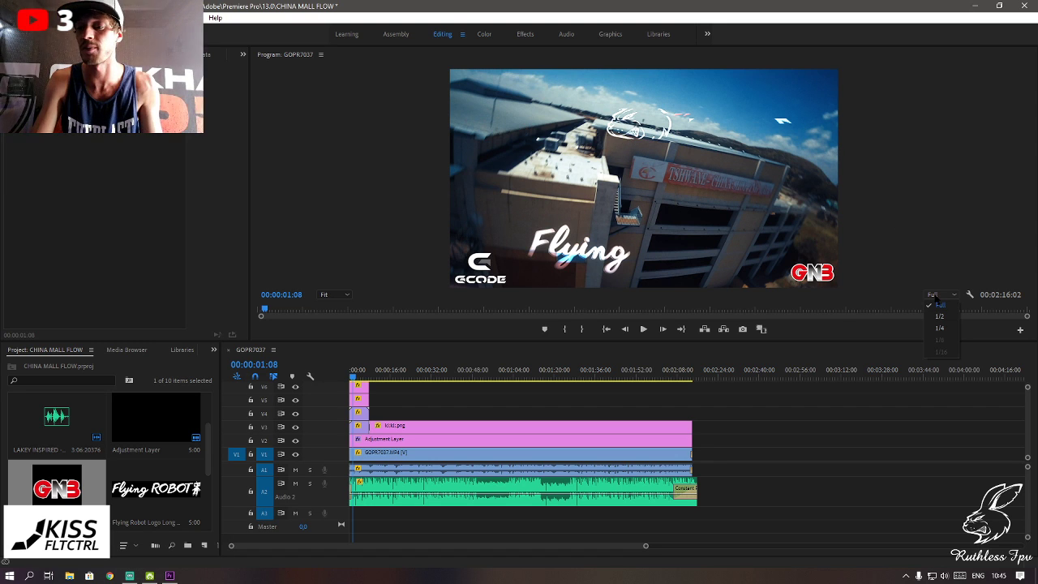
# - Try 1/4 and Full playback resolutions, then settle the Program monitor on 1/2
pyautogui.click(940, 316)
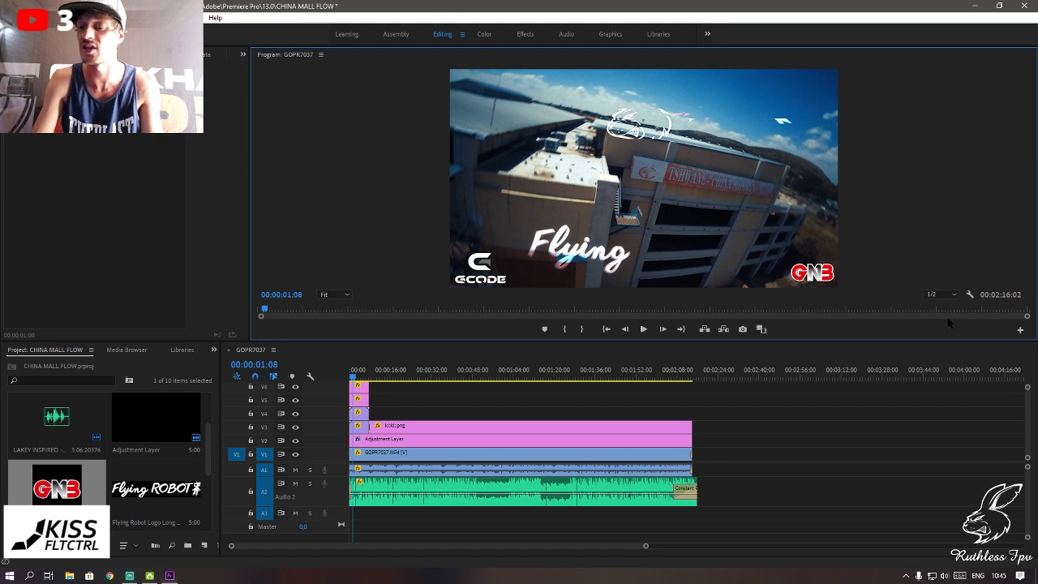
pyautogui.click(942, 296)
pyautogui.click(943, 328)
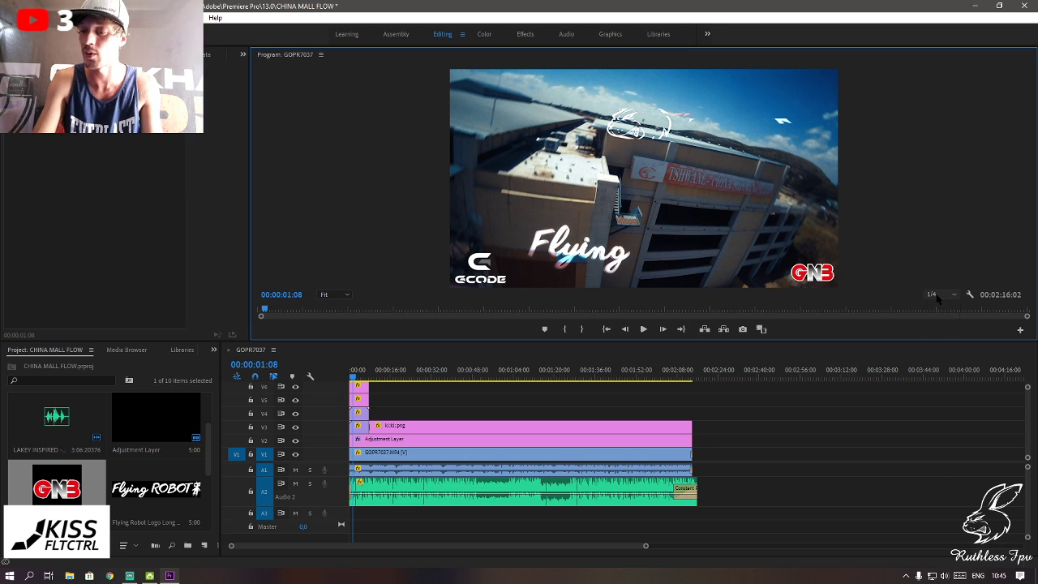
pyautogui.click(937, 296)
pyautogui.click(940, 305)
pyautogui.click(938, 295)
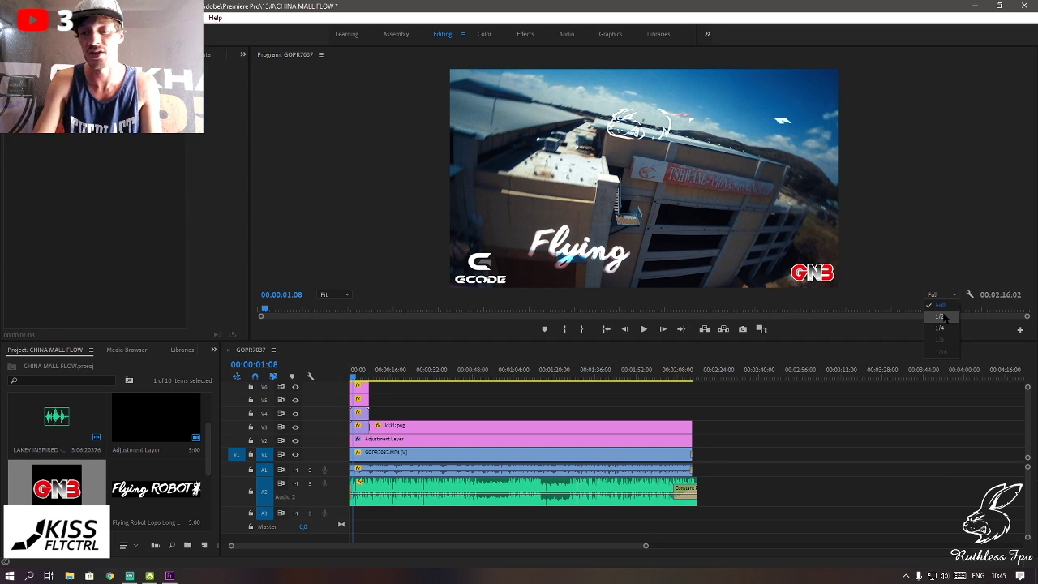
pyautogui.click(941, 316)
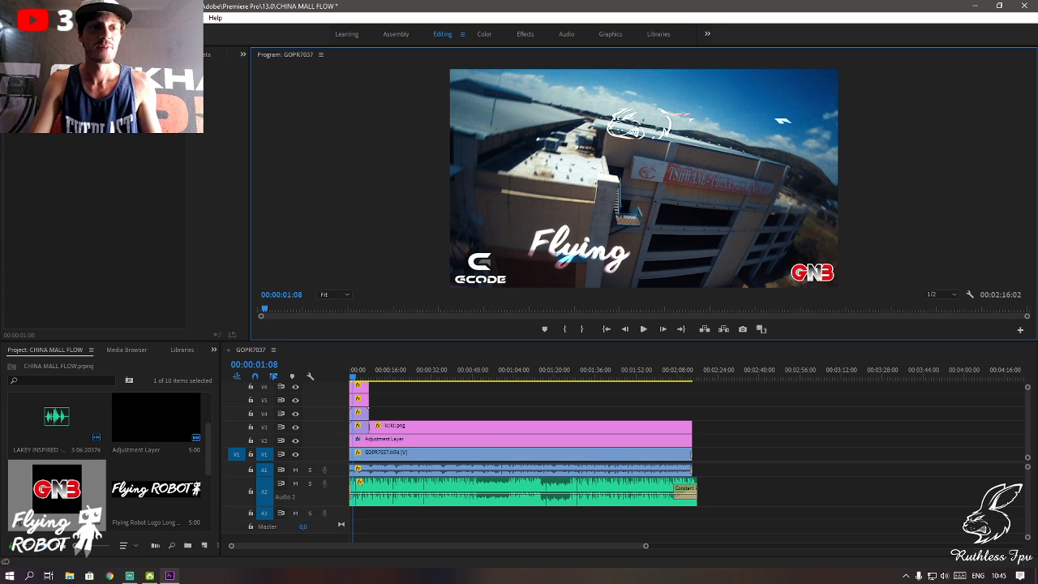
pyautogui.click(12, 17)
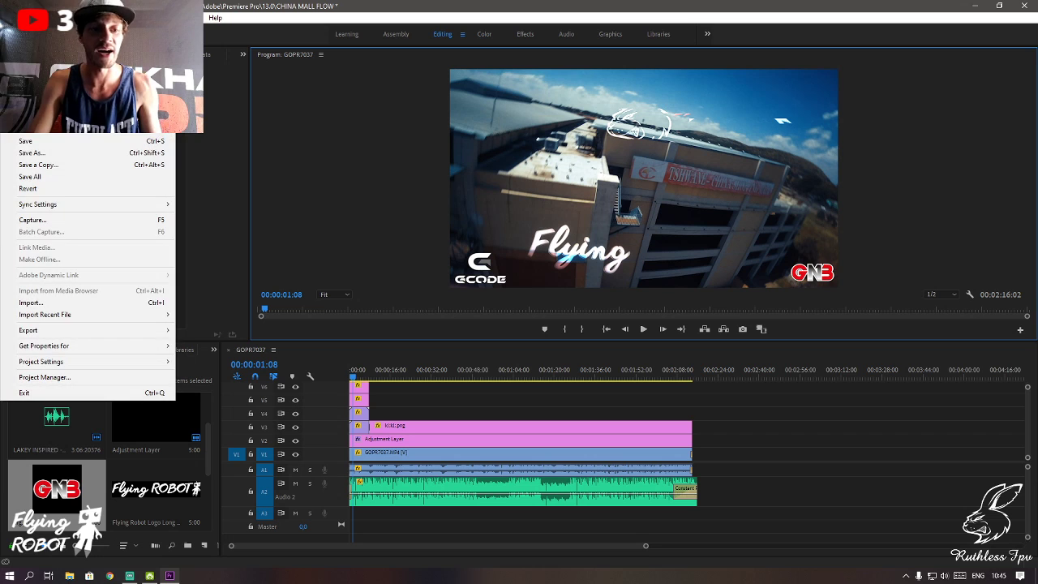
pyautogui.moveTo(48, 17)
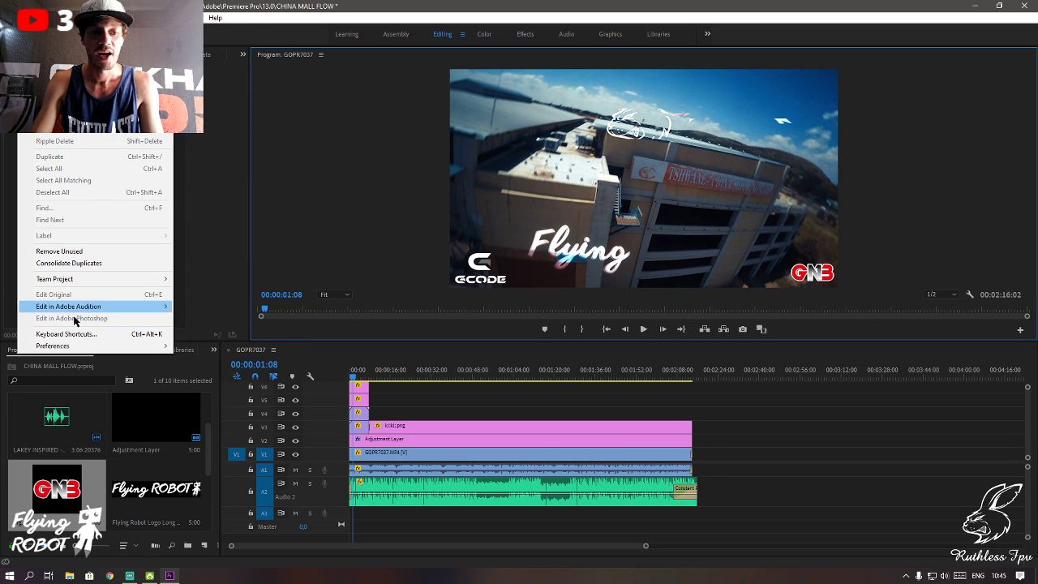
pyautogui.moveTo(130, 349)
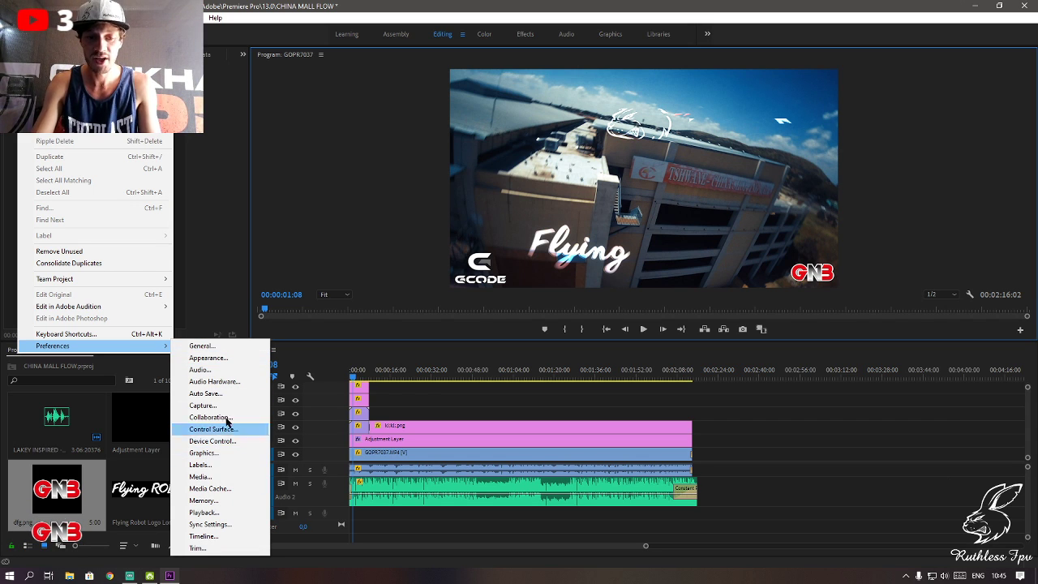
pyautogui.click(211, 504)
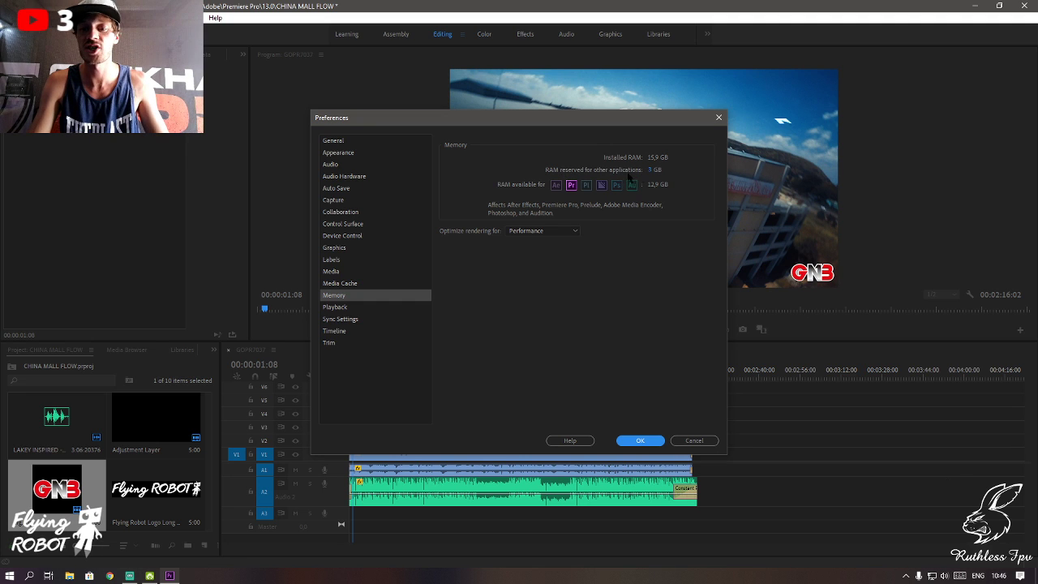
pyautogui.moveTo(650, 171); pyautogui.dragTo(692, 169)
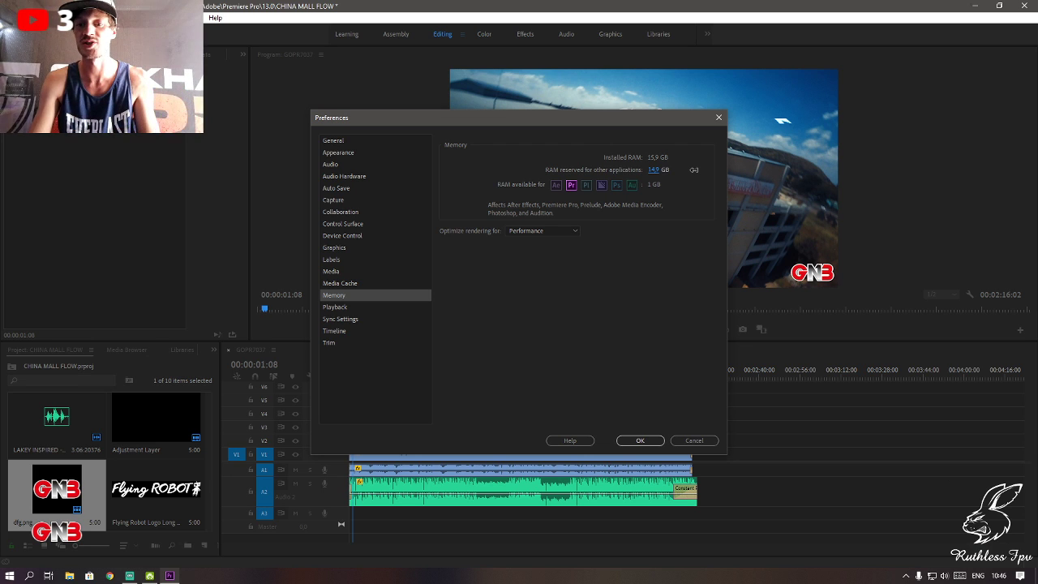
pyautogui.moveTo(691, 170); pyautogui.dragTo(595, 177)
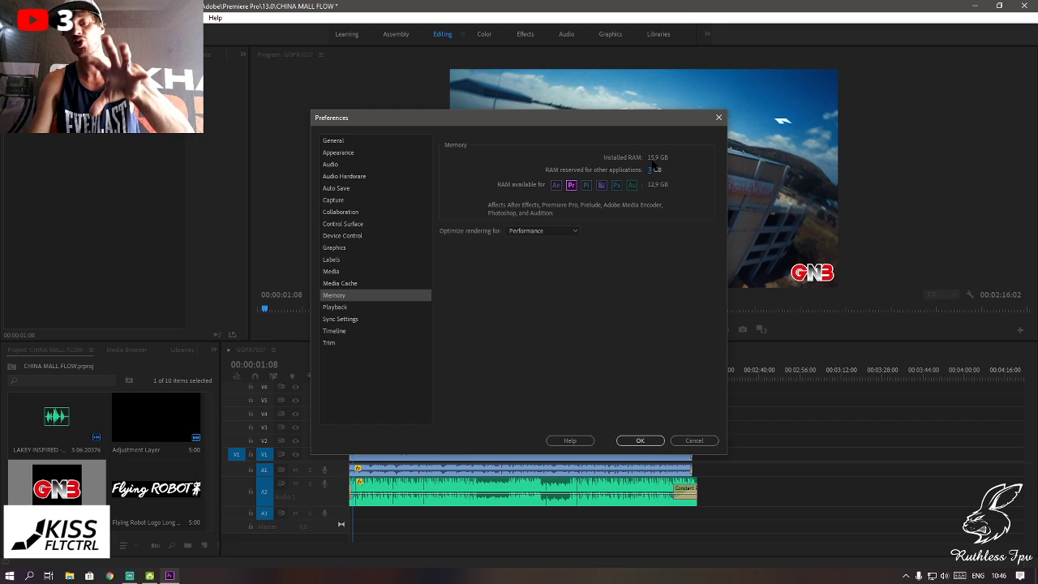
pyautogui.click(640, 441)
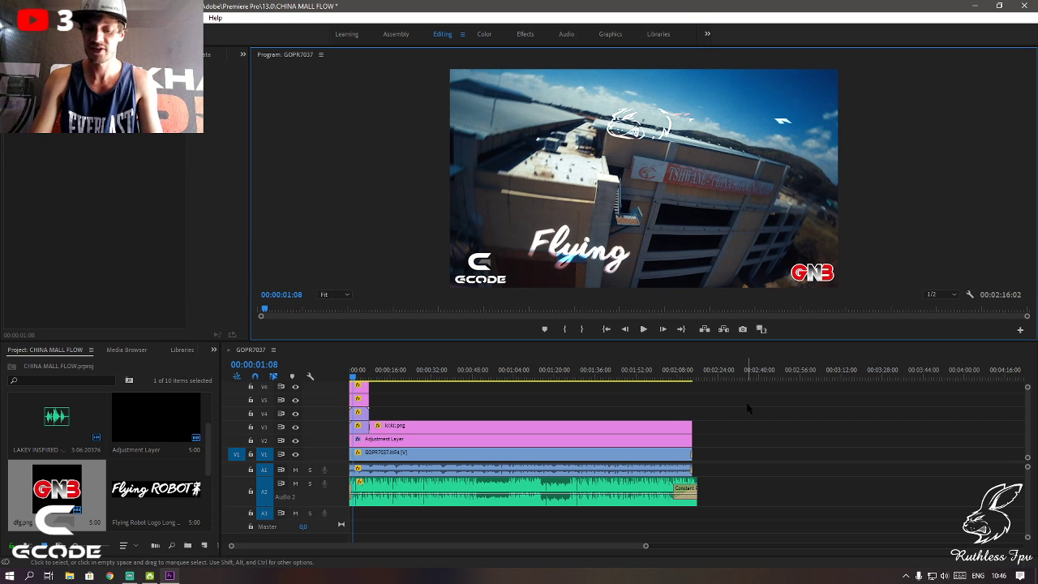
pyautogui.press('Left')
pyautogui.press('Left')
pyautogui.press('Left')
pyautogui.press('Left')
pyautogui.press('Left')
pyautogui.press('Left')
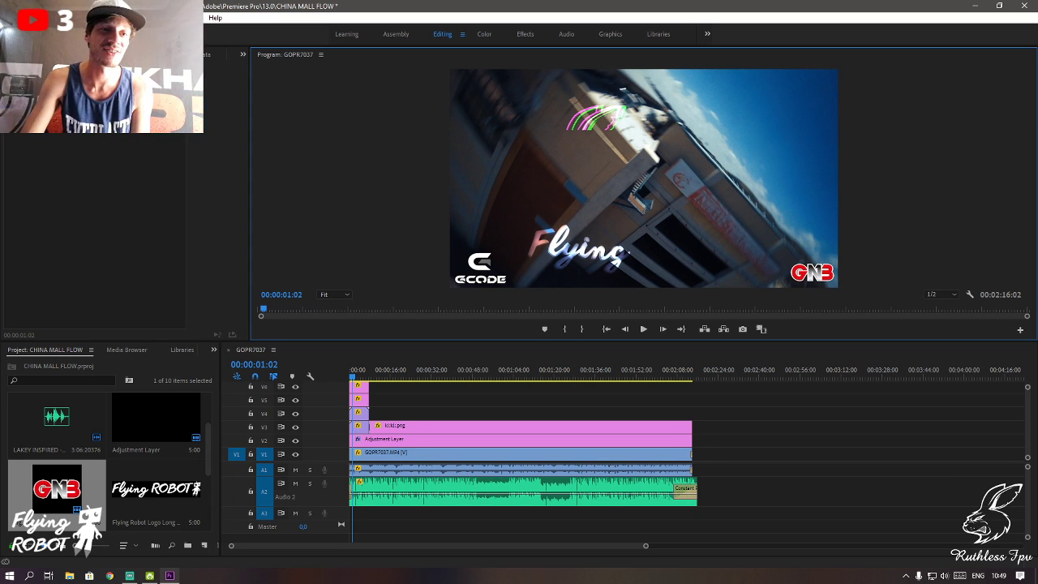
pyautogui.click(806, 414)
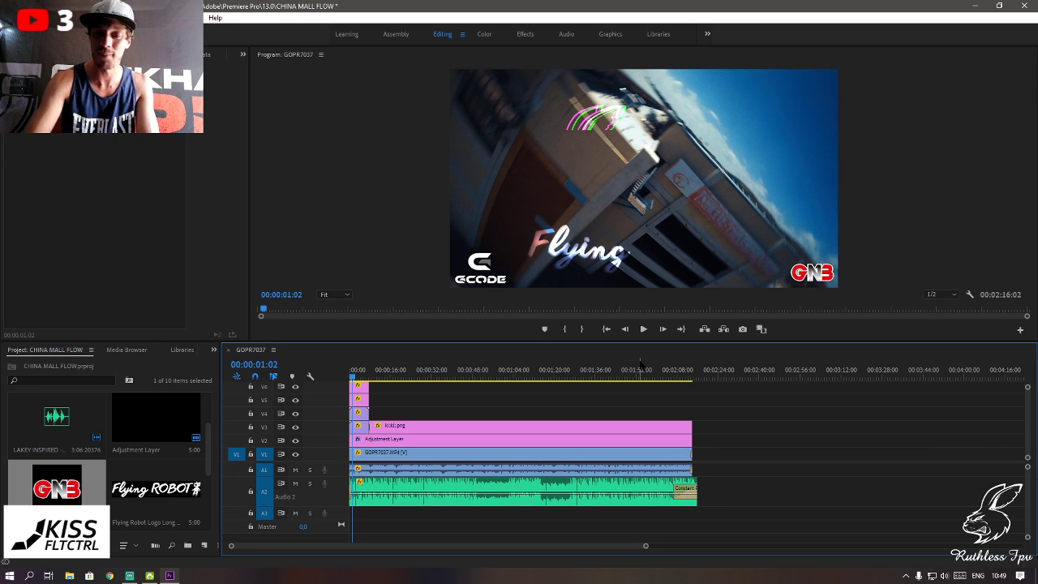
# - Open Export Settings (Ctrl+M), untick Match Sequence Settings, and choose H.264 for GOPR7037.mp4
pyautogui.hotkey('ctrl', 'm')
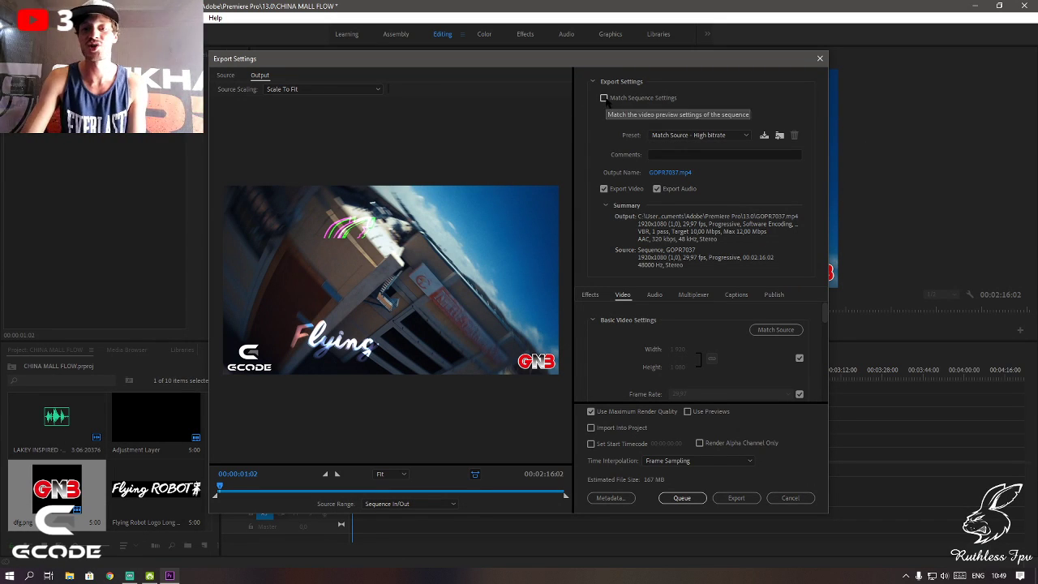
pyautogui.click(654, 100)
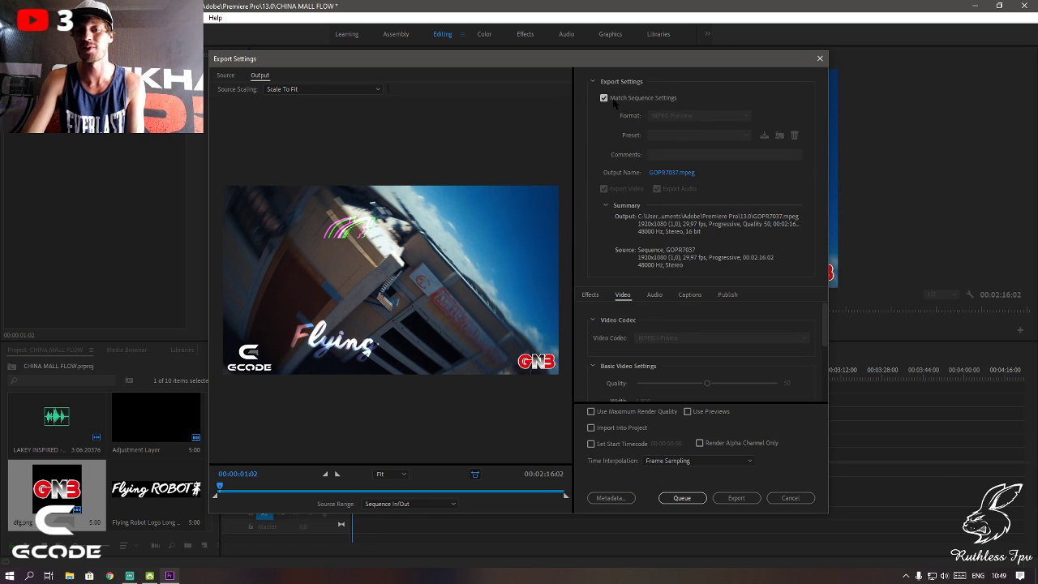
pyautogui.click(602, 98)
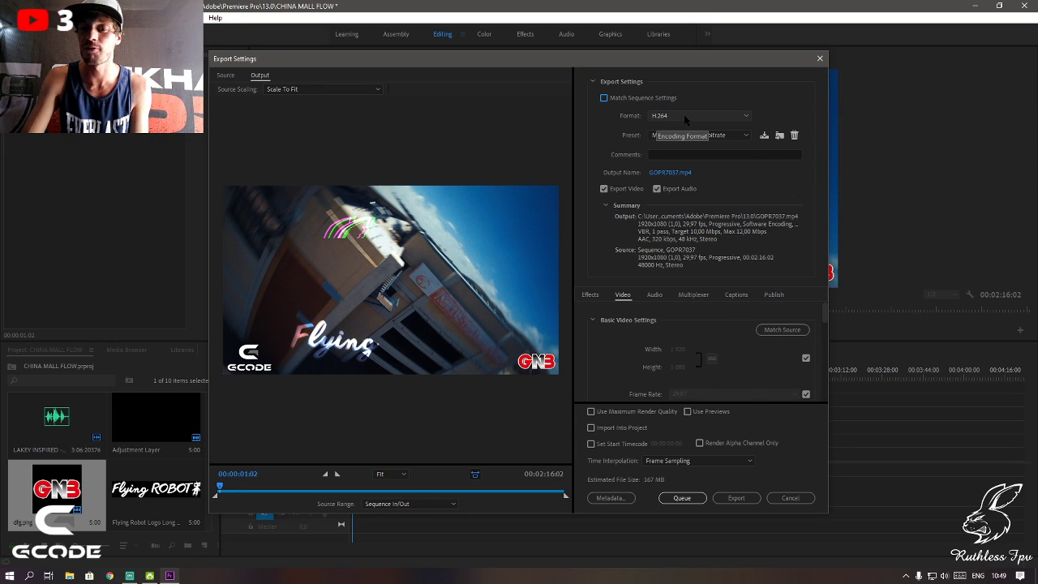
pyautogui.click(683, 115)
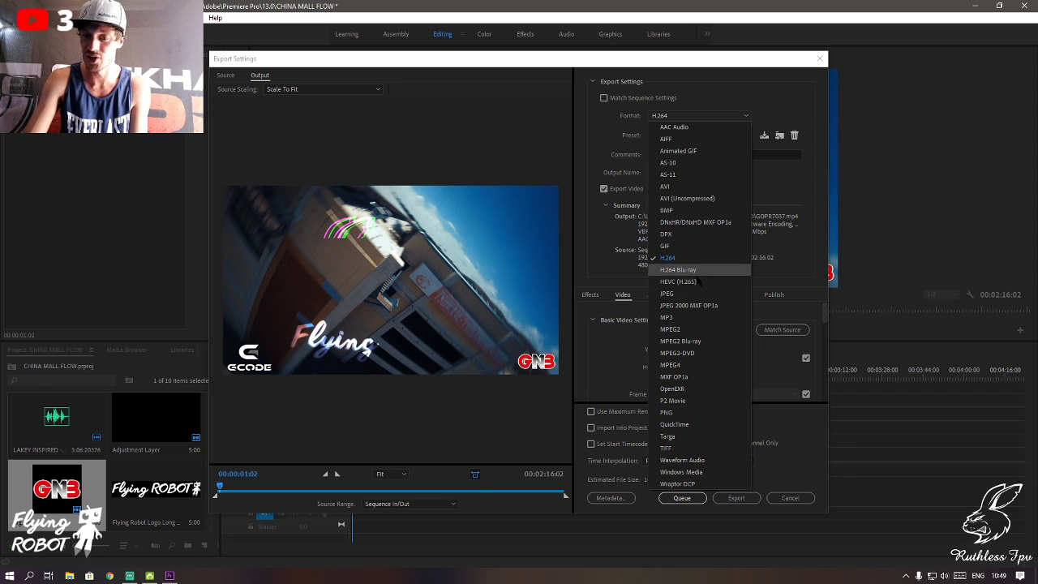
pyautogui.click(683, 258)
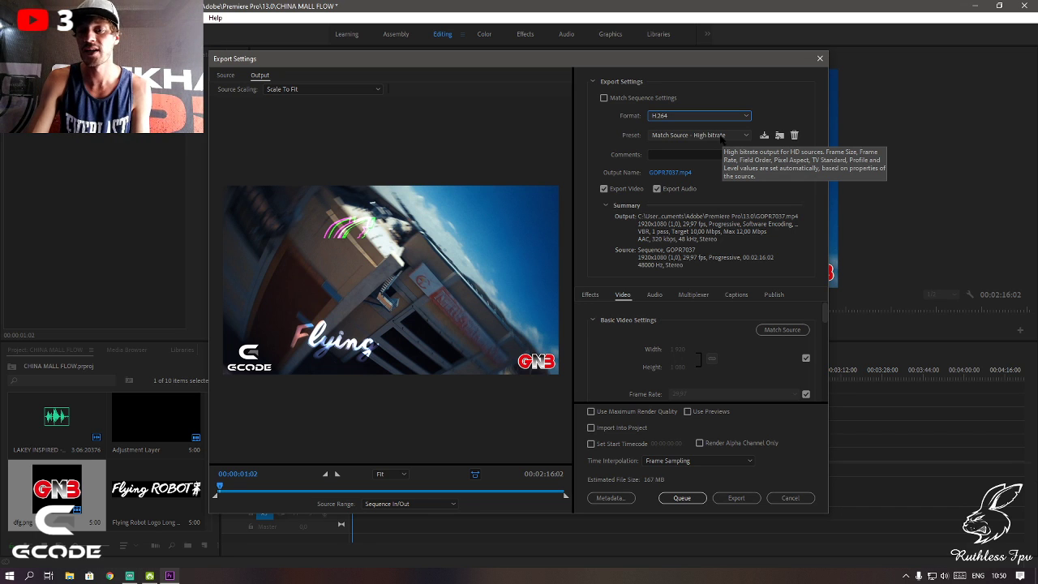
# - Apply the YouTube 1080p Full HD preset (1920x1080, 16 Mbps) and keep Source Range at Sequence In/Out
pyautogui.click(721, 135)
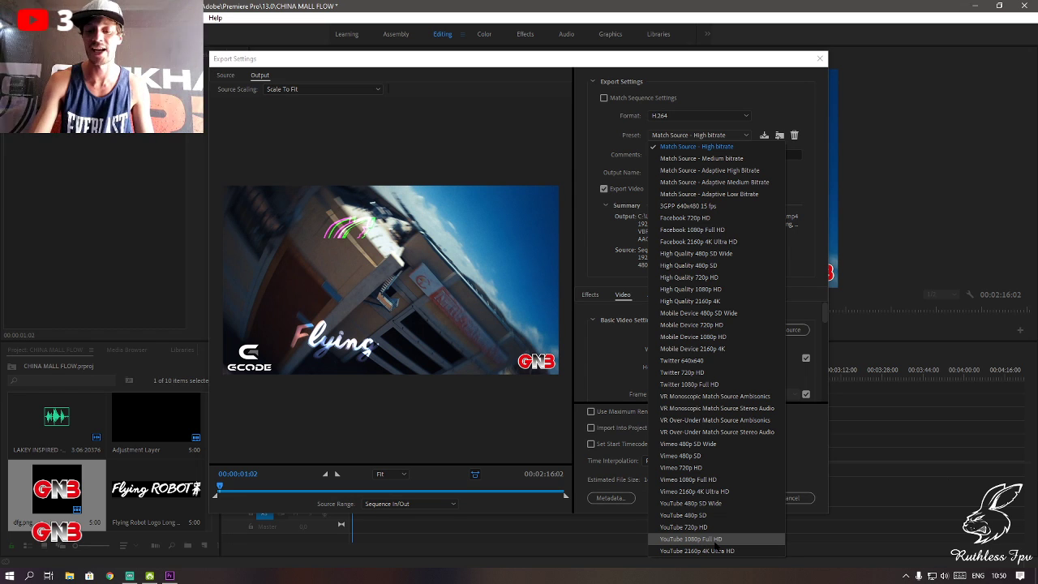
pyautogui.click(700, 541)
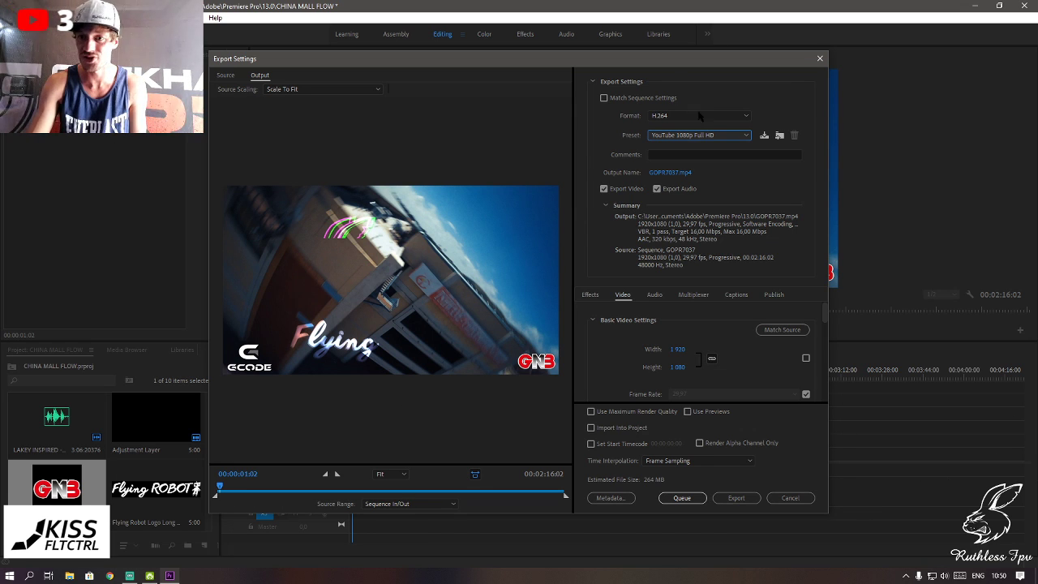
pyautogui.moveTo(674, 63); pyautogui.dragTo(727, 520)
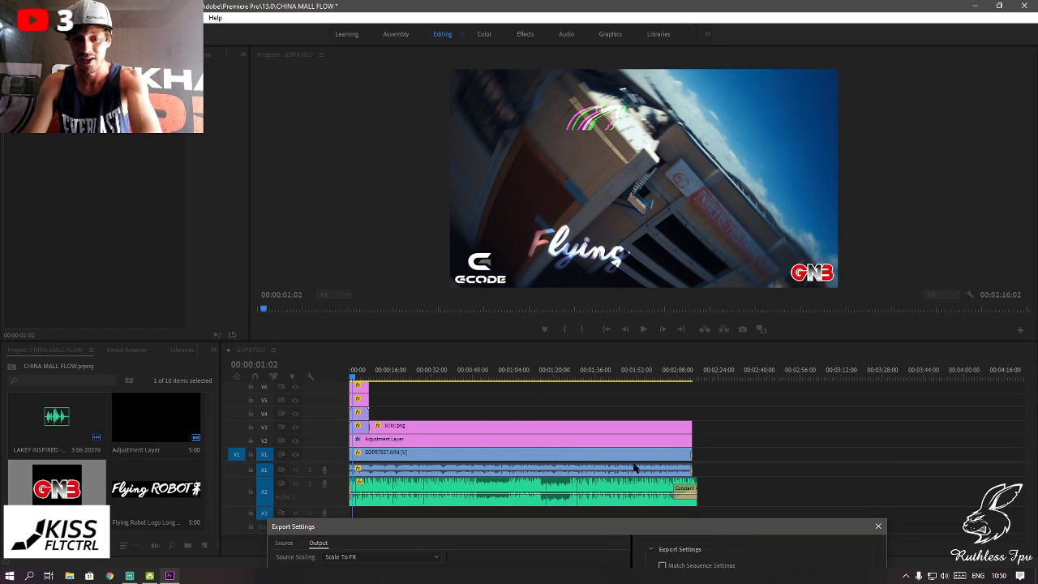
pyautogui.moveTo(561, 506); pyautogui.dragTo(534, 86)
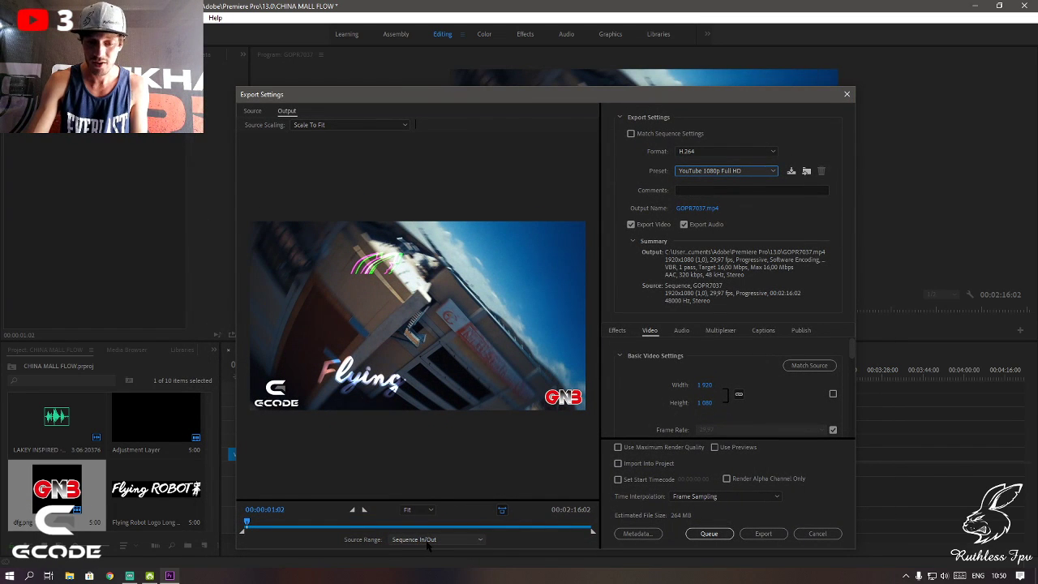
pyautogui.click(450, 539)
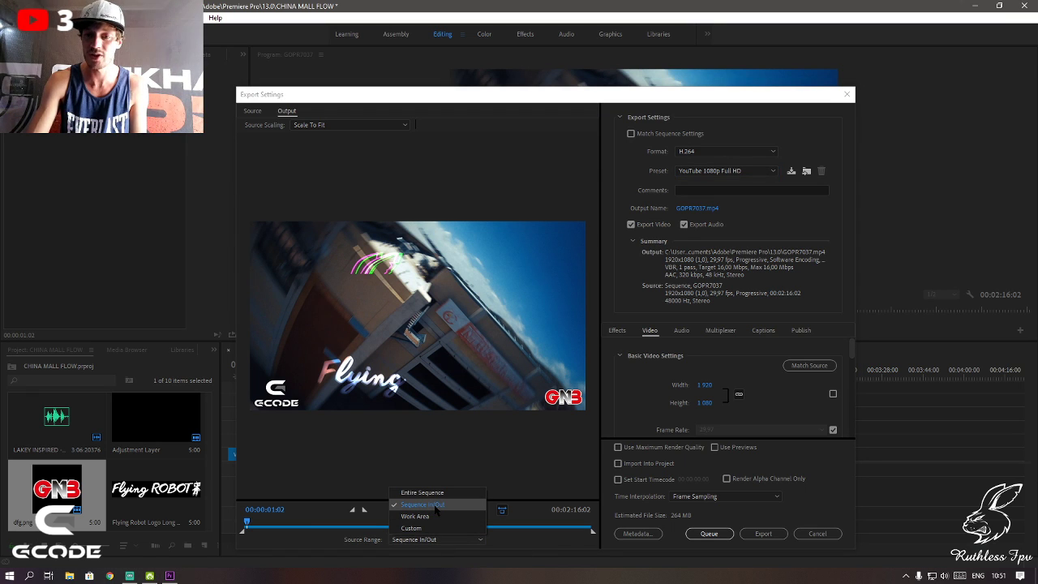
pyautogui.click(435, 506)
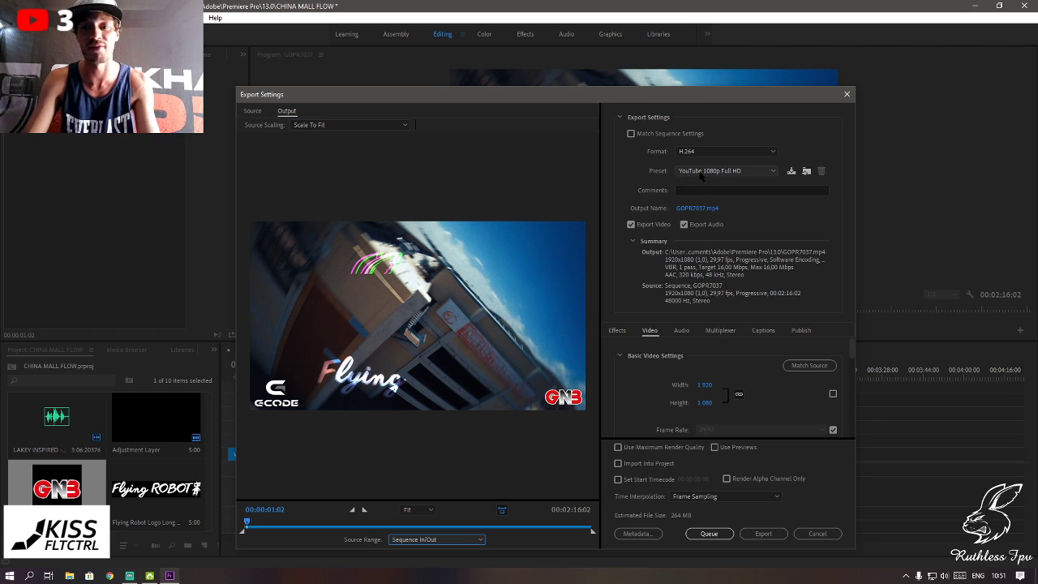
# - Switch to the YouTube 2160p 4K Ultra HD preset (3840x2160, 40 Mbps) and enable Maximum Render Quality
pyautogui.click(703, 174)
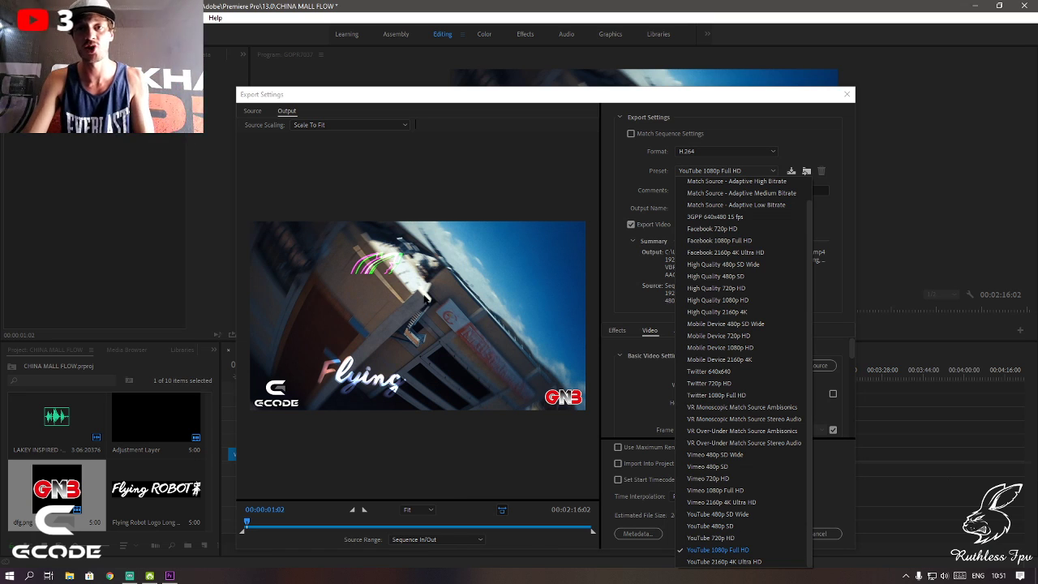
pyautogui.click(707, 562)
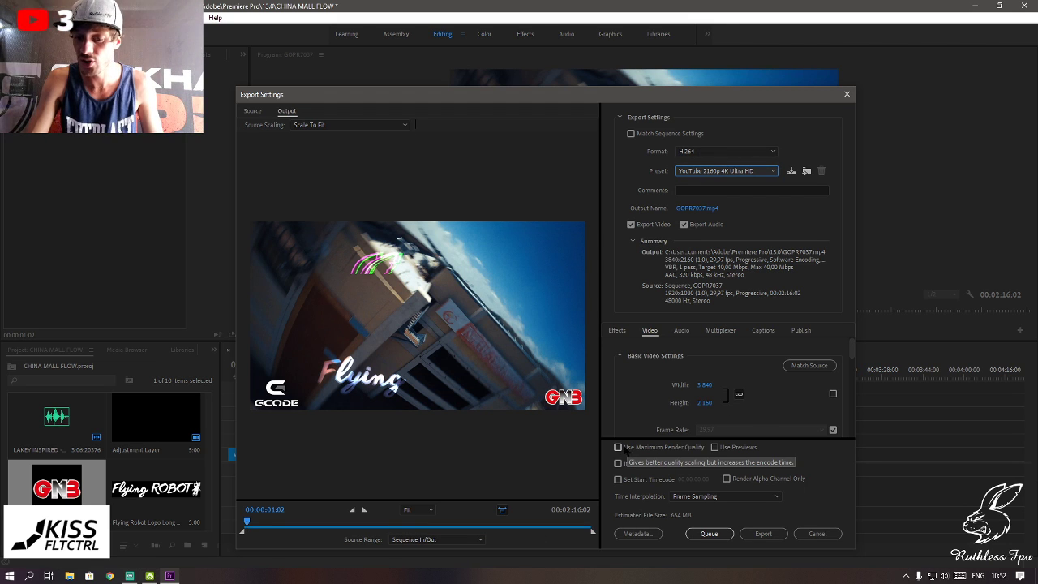
pyautogui.click(620, 448)
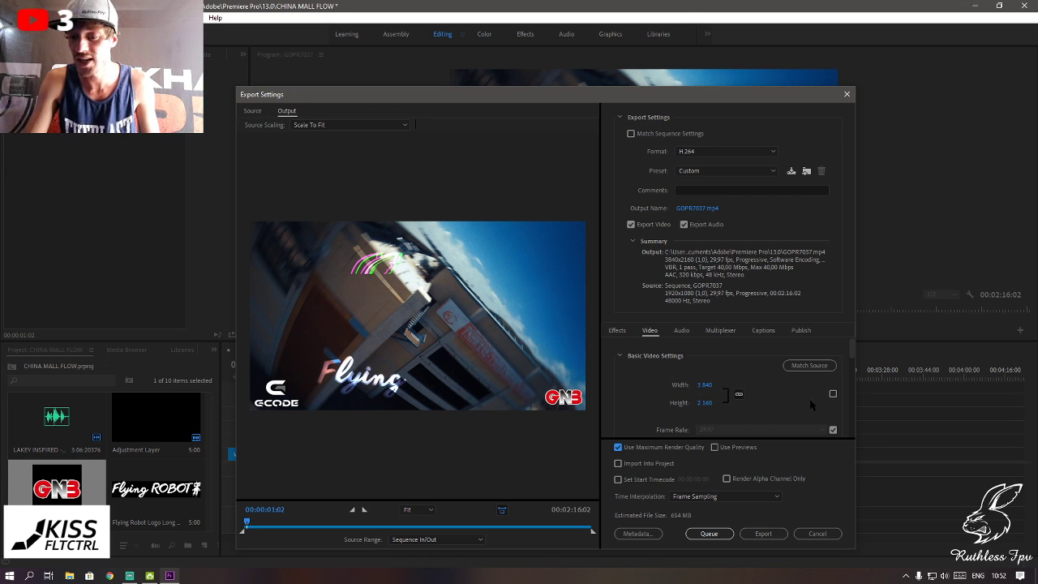
pyautogui.scroll(-2, 791, 385)
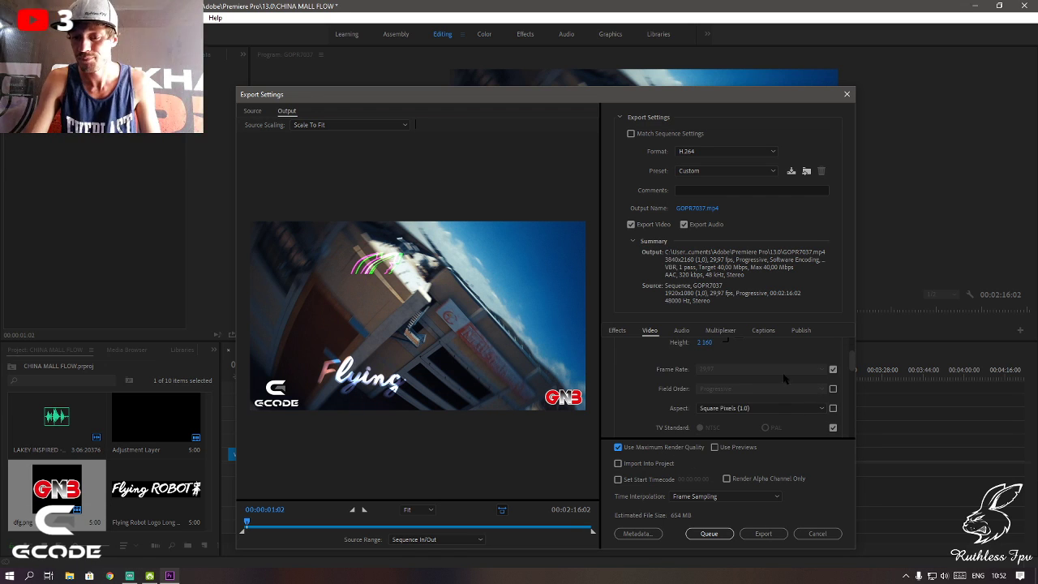
# - Stop matching the source frame rate, try 60 fps, then settle on 30 fps
pyautogui.click(832, 370)
pyautogui.click(815, 370)
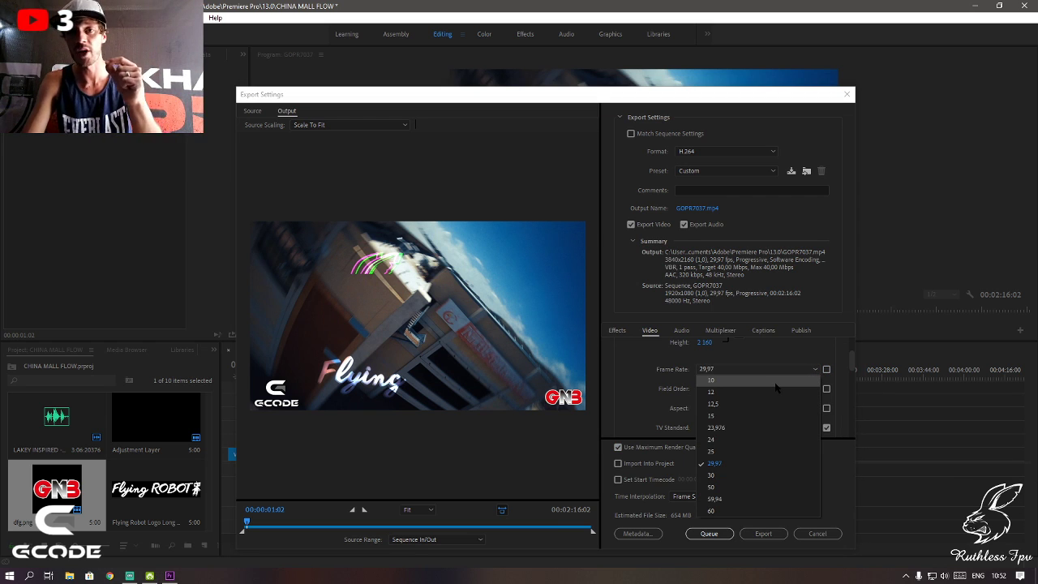
pyautogui.click(721, 512)
pyautogui.click(649, 338)
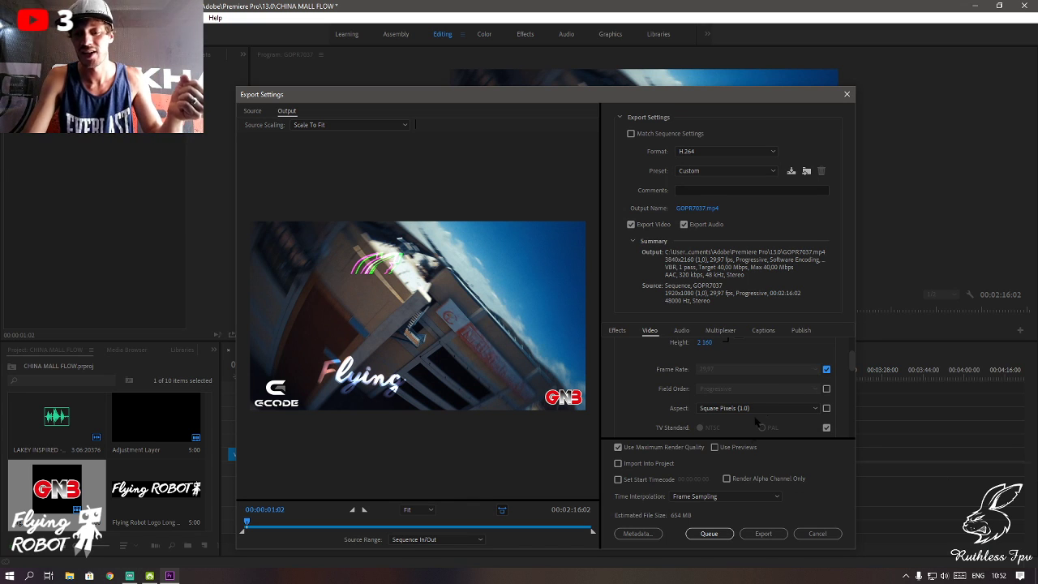
pyautogui.click(807, 369)
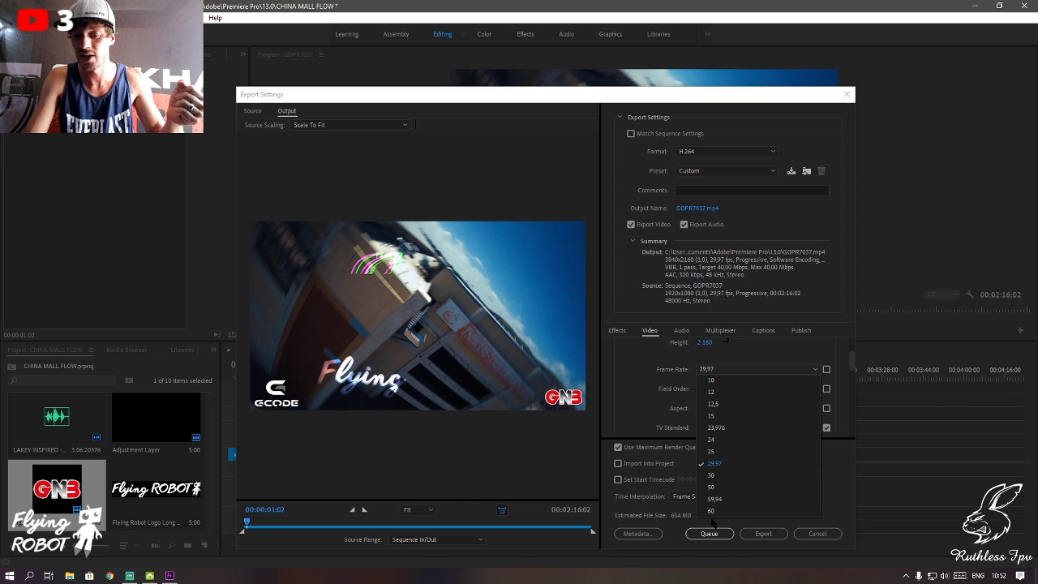
pyautogui.click(721, 476)
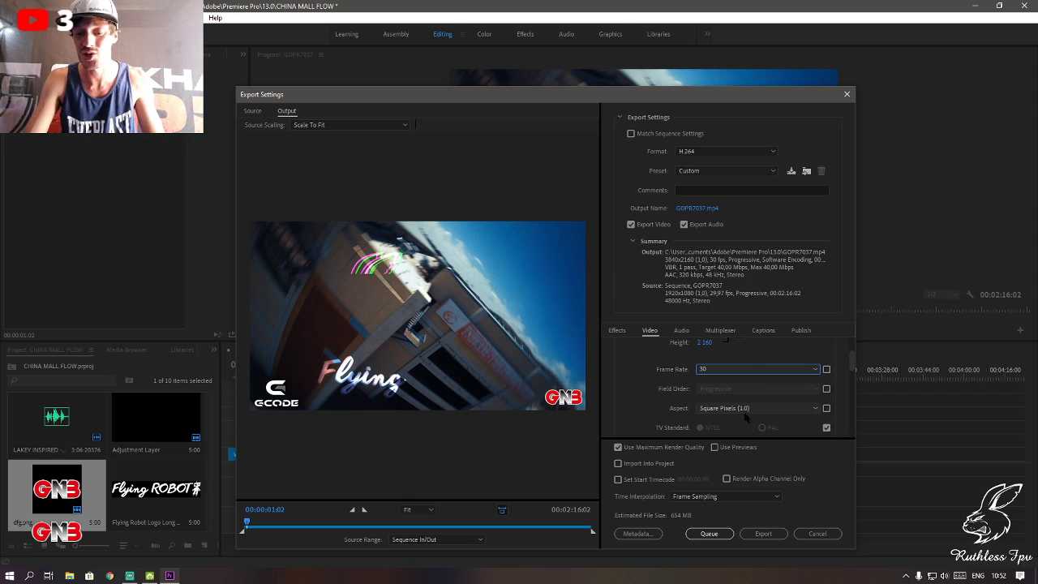
# - Reapply the YouTube 2160p 4K Ultra HD preset, returning to 29.97 fps
pyautogui.click(713, 173)
pyautogui.scroll(-1, 756, 516)
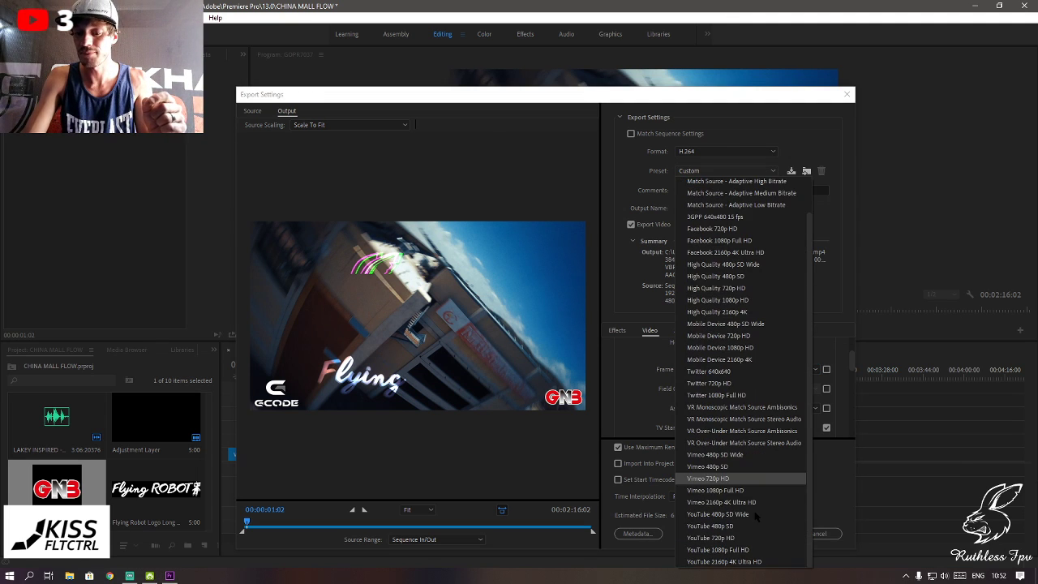
pyautogui.click(743, 566)
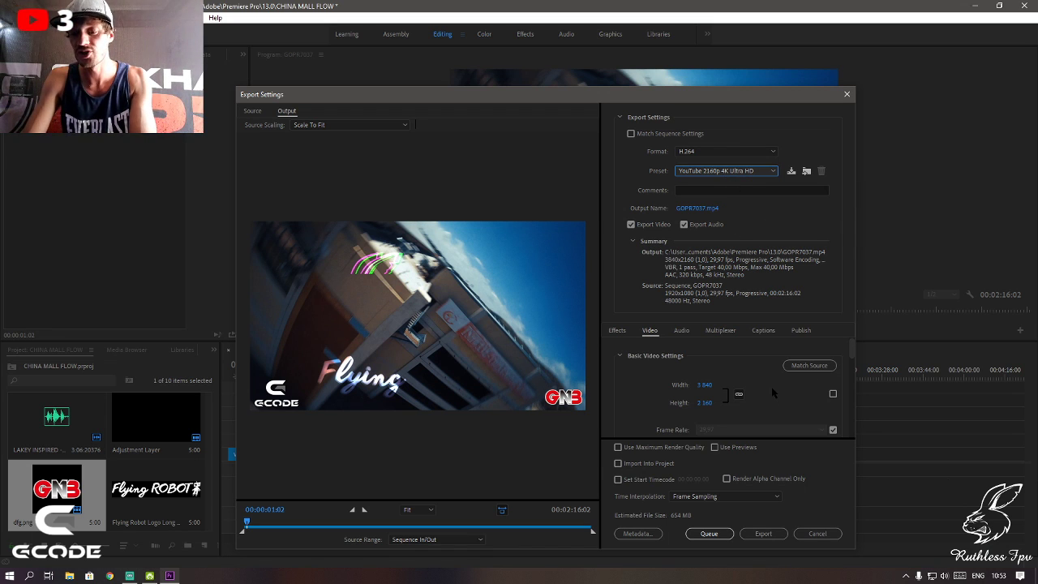
# - Turn on Maximum Render Quality for the 3840x2160 export
pyautogui.scroll(-1, 774, 394)
pyautogui.scroll(1, 776, 396)
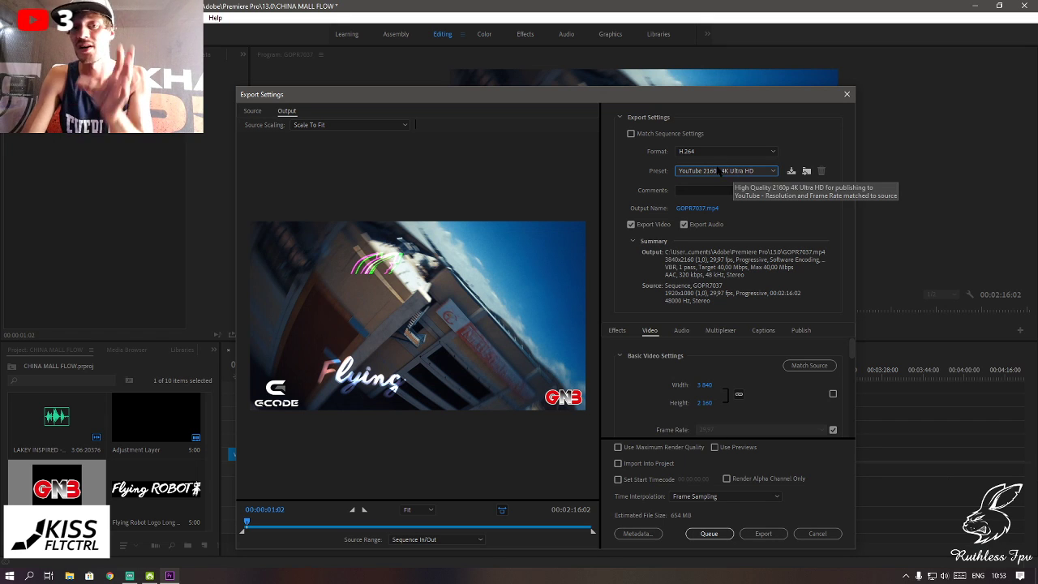
pyautogui.click(649, 448)
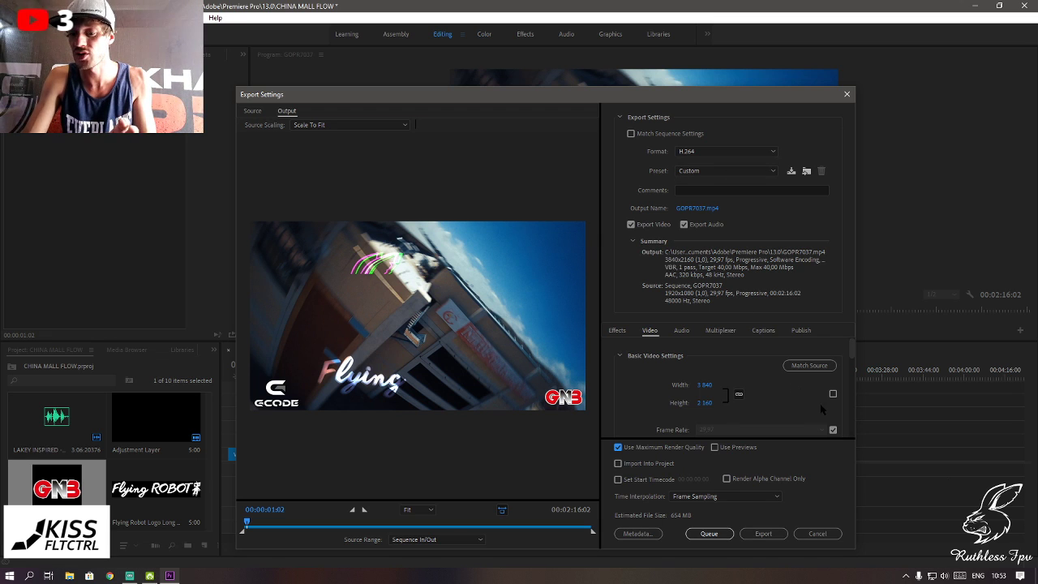
pyautogui.scroll(-3, 817, 397)
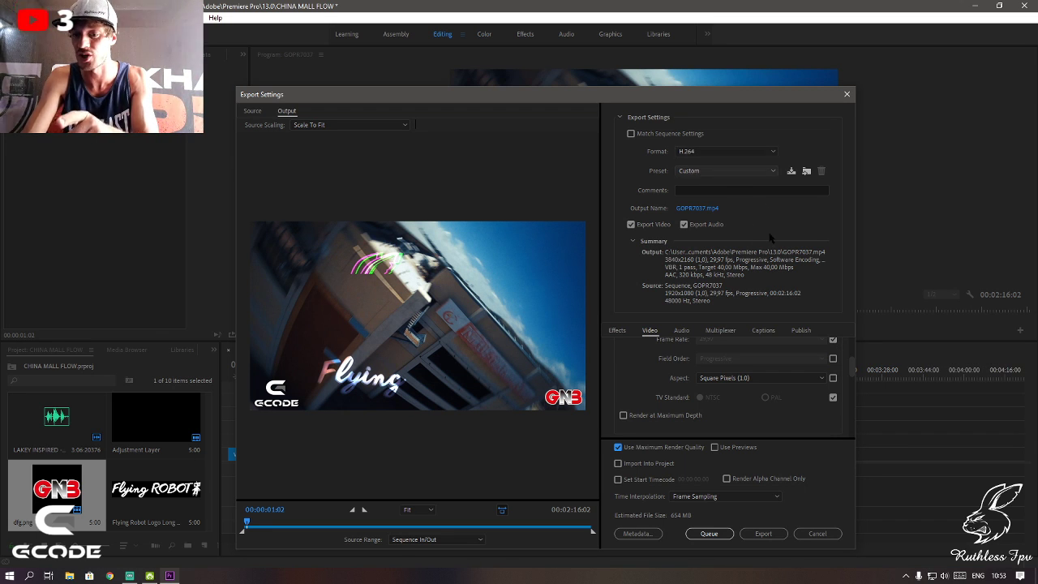
pyautogui.scroll(1, 833, 367)
# - Set the frame rate to 30 fps instead of matching source, and enable Render at Maximum Depth
pyautogui.click(833, 368)
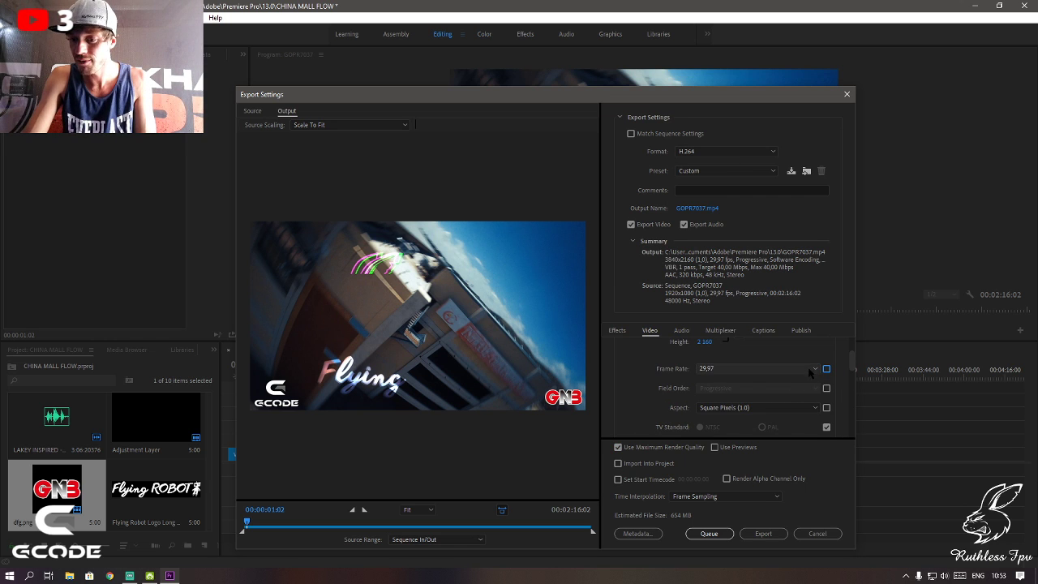
pyautogui.click(815, 369)
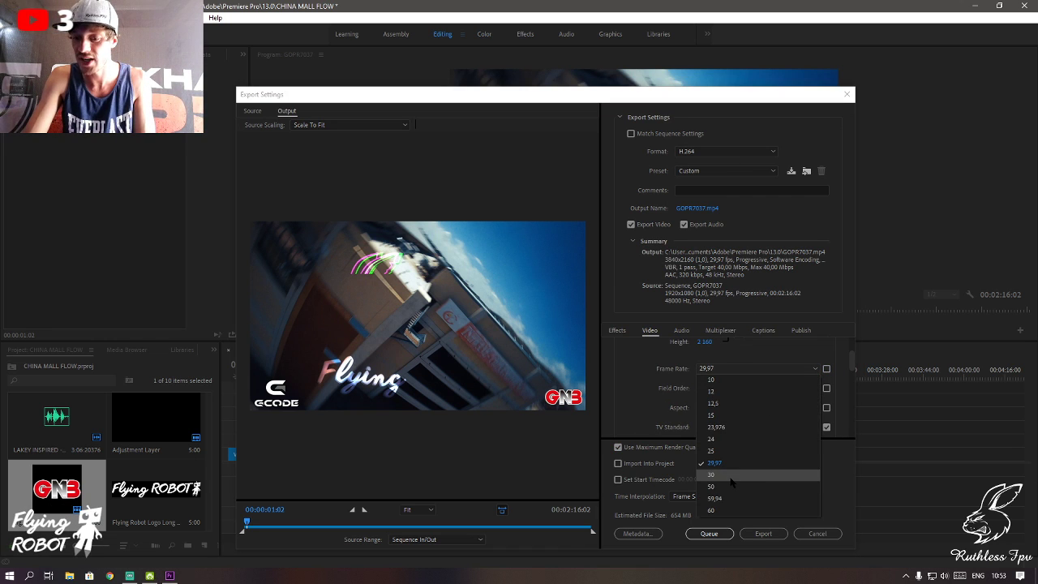
pyautogui.click(732, 480)
pyautogui.scroll(-1, 790, 381)
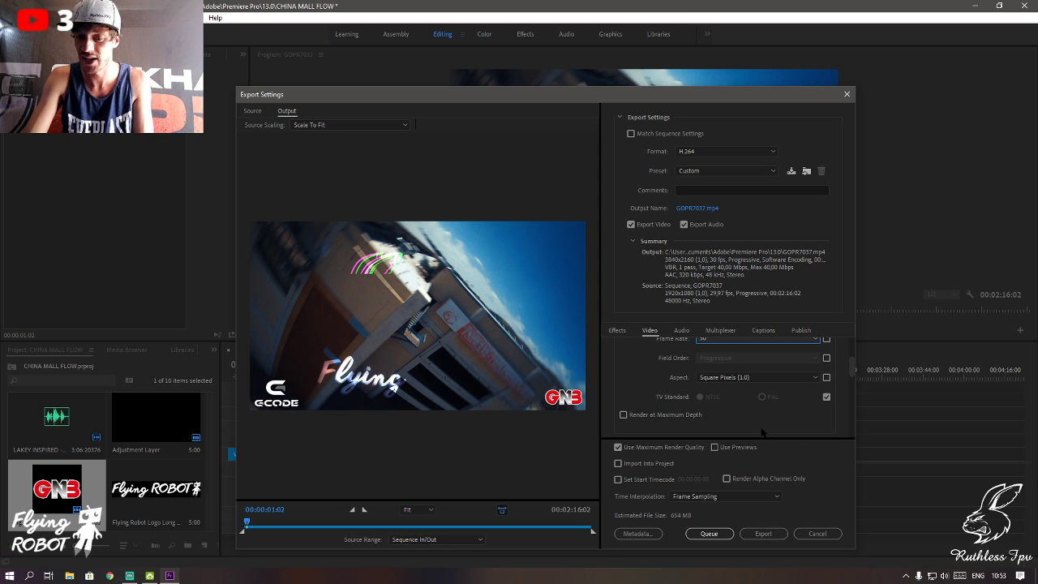
pyautogui.scroll(-1, 755, 418)
pyautogui.click(653, 386)
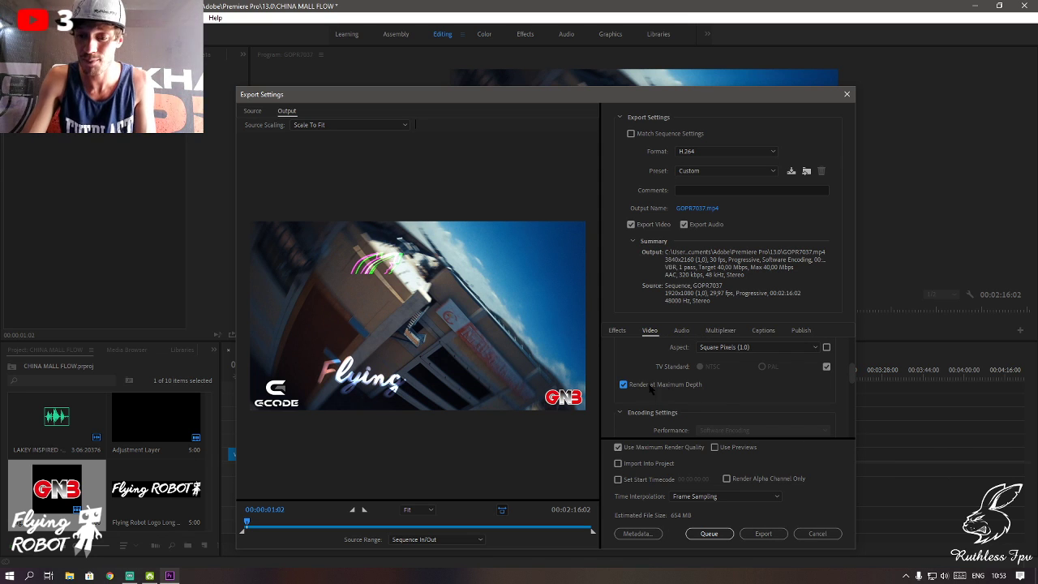
pyautogui.scroll(-2, 789, 401)
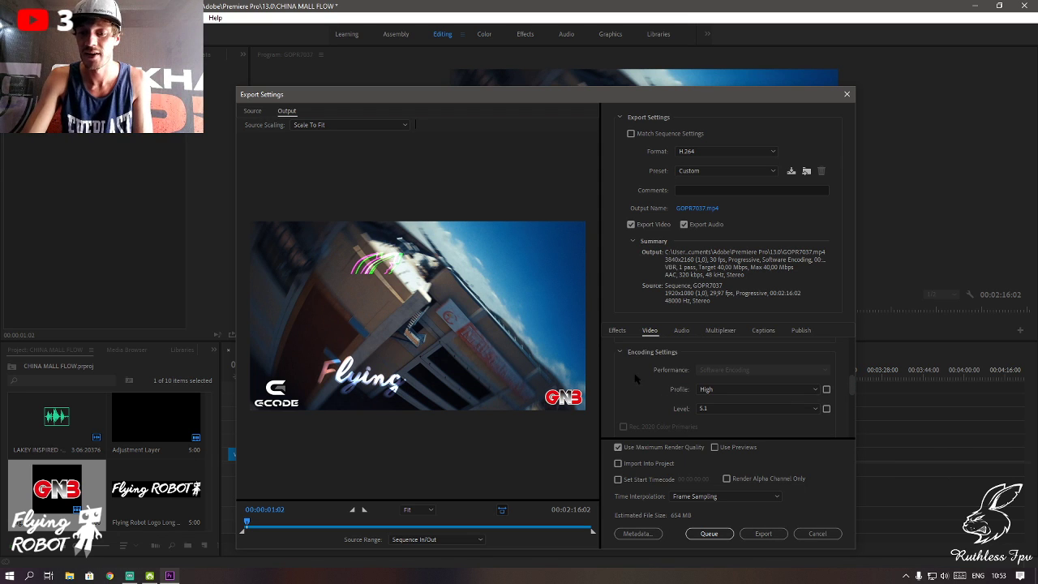
# - Keep the H.264 profile at High and the level at 5.1
pyautogui.click(736, 392)
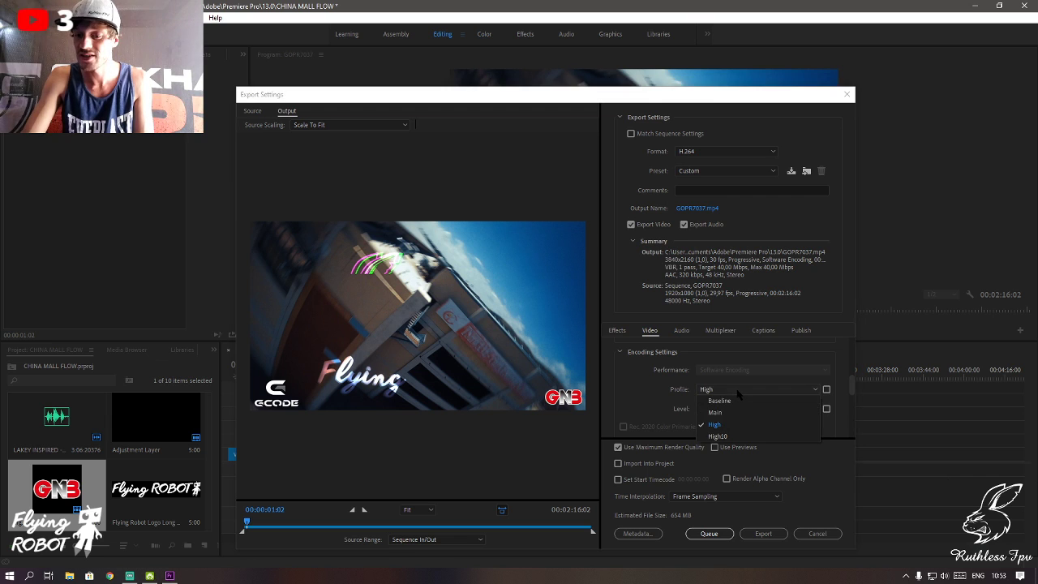
pyautogui.click(715, 429)
pyautogui.click(716, 408)
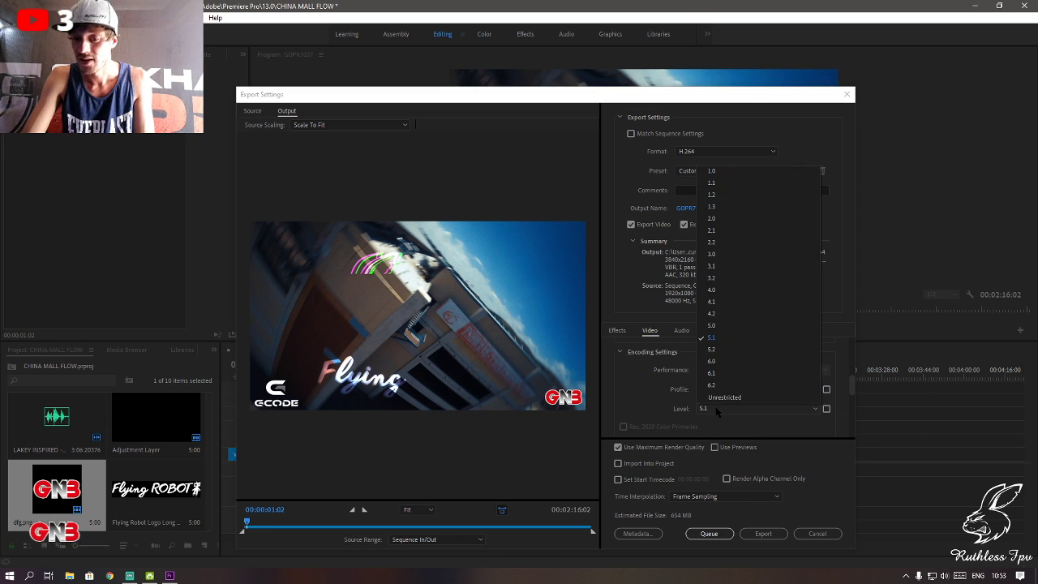
pyautogui.click(709, 339)
pyautogui.scroll(-1, 756, 421)
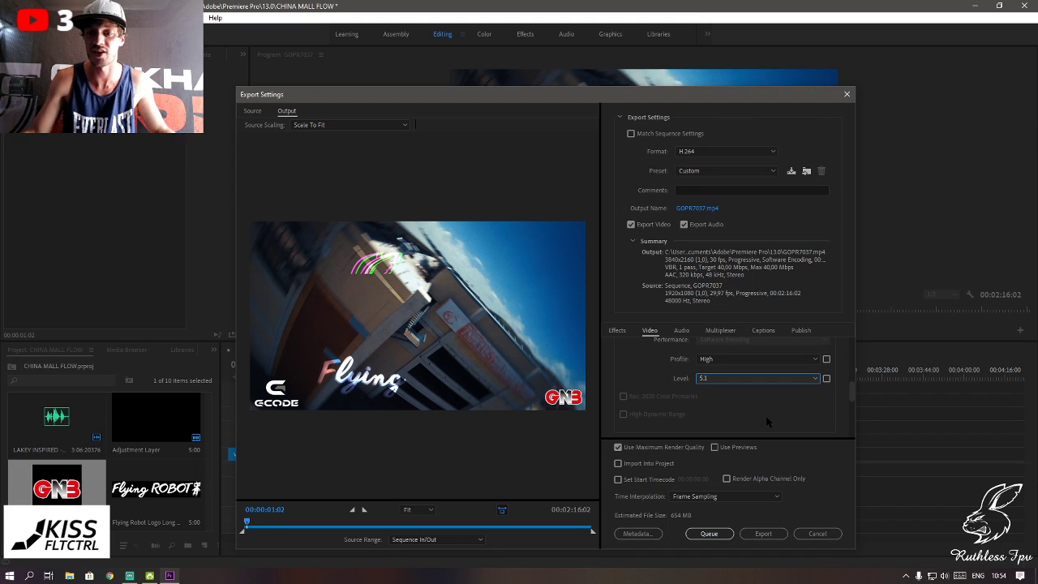
# - Review the preset list and leave the preset on Custom
pyautogui.click(760, 169)
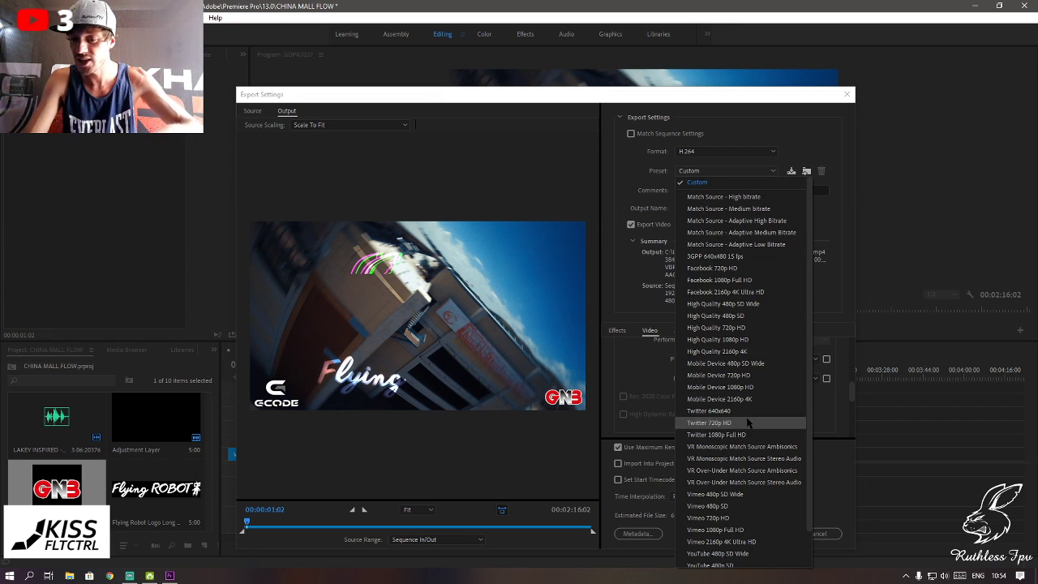
pyautogui.scroll(-2, 732, 504)
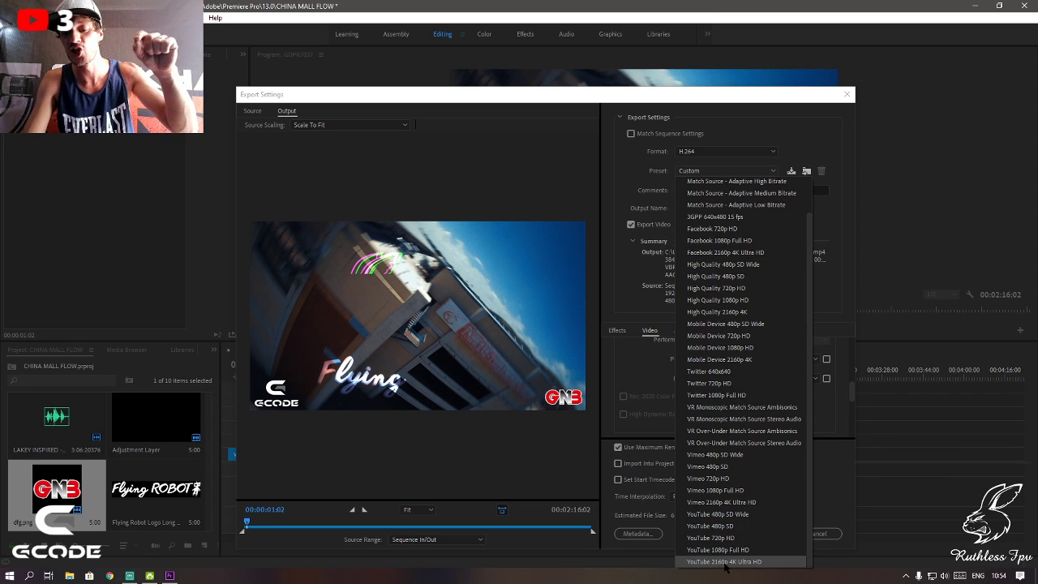
pyautogui.click(796, 153)
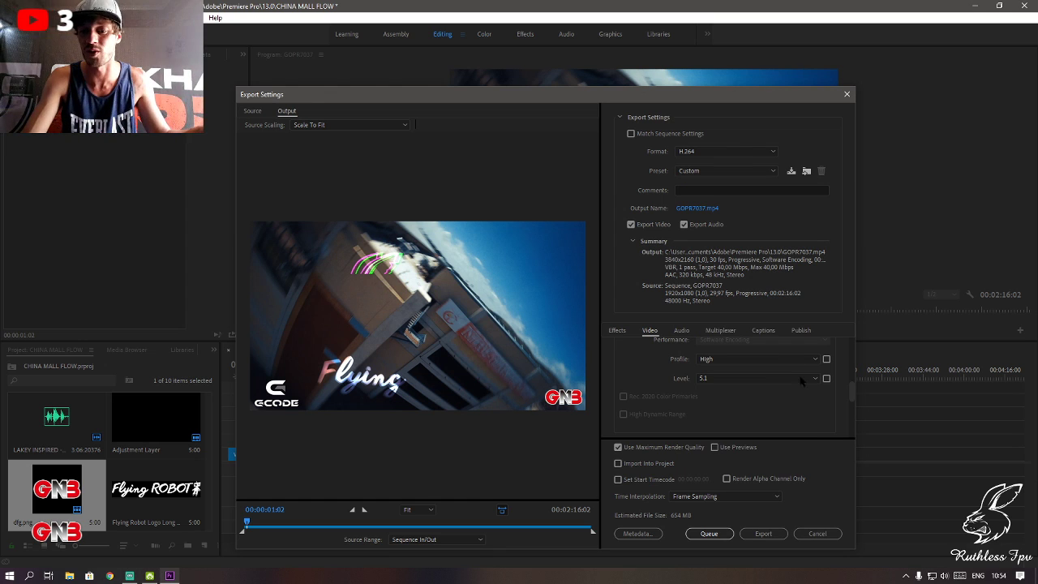
pyautogui.scroll(-2, 751, 412)
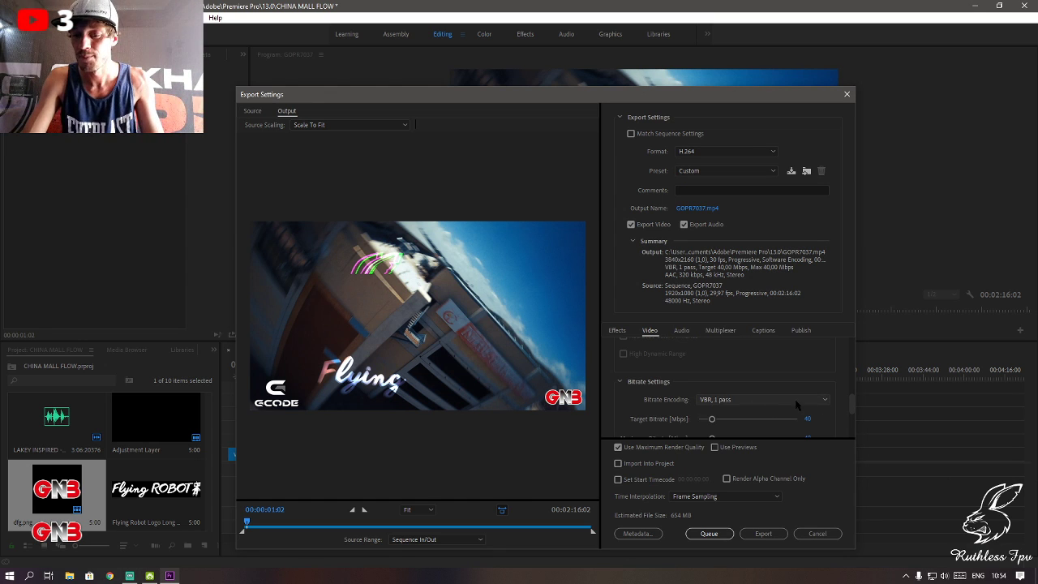
# - Set Bitrate Encoding to VBR, 2 pass and start the export
pyautogui.click(766, 400)
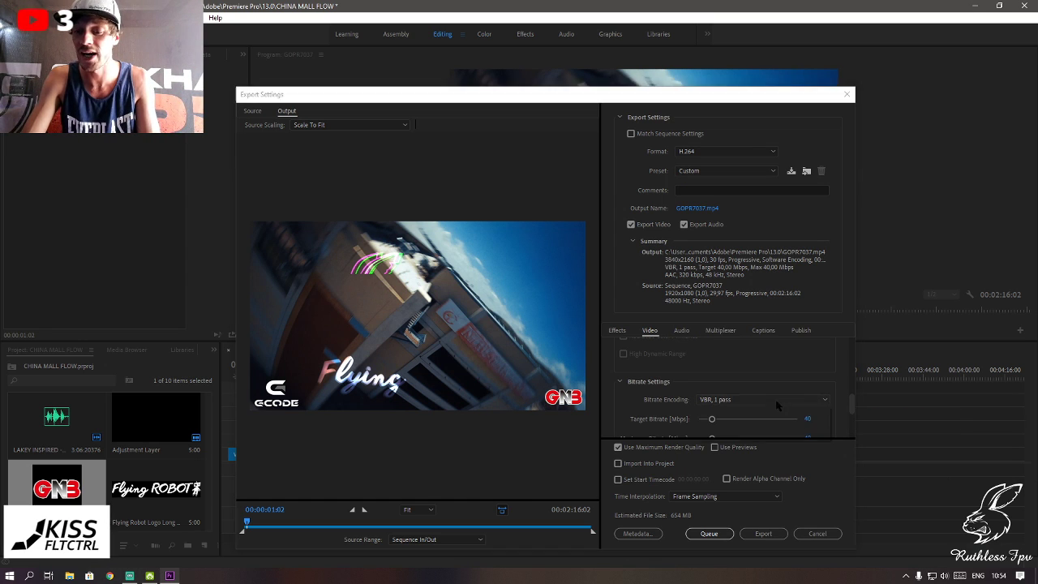
pyautogui.click(730, 446)
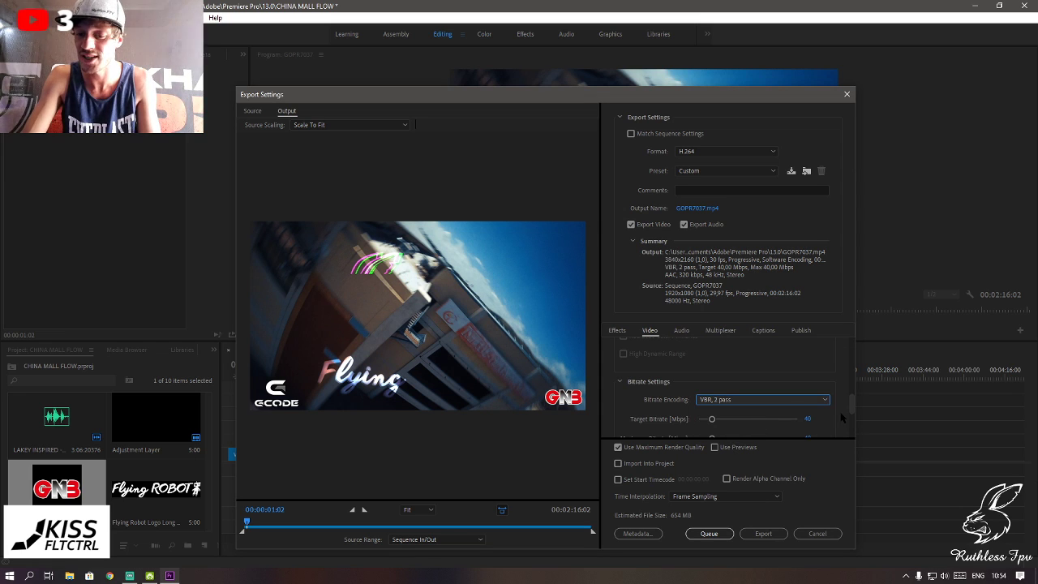
pyautogui.scroll(-2, 822, 392)
pyautogui.scroll(-2, 756, 403)
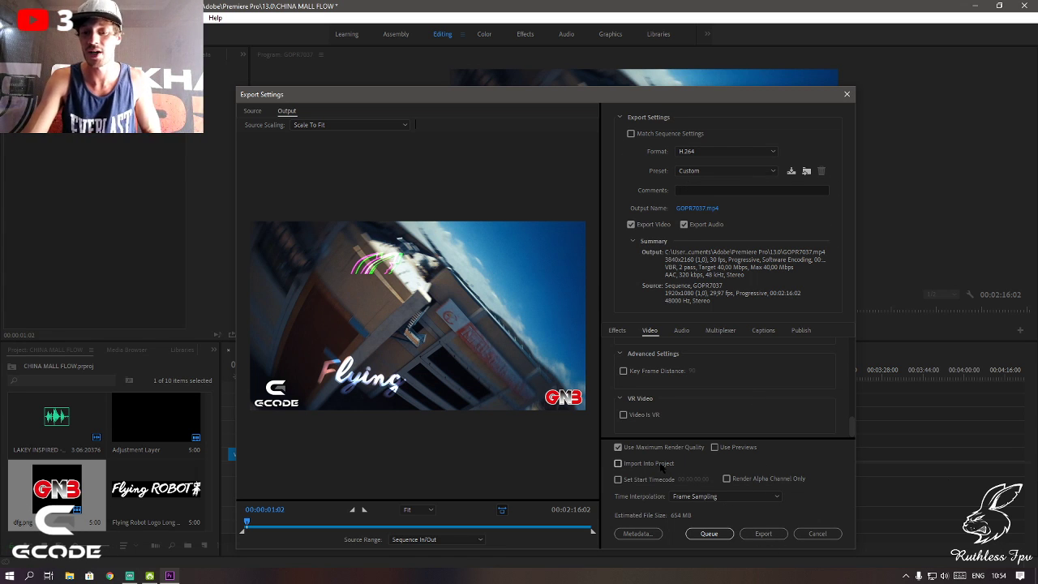
pyautogui.click(763, 534)
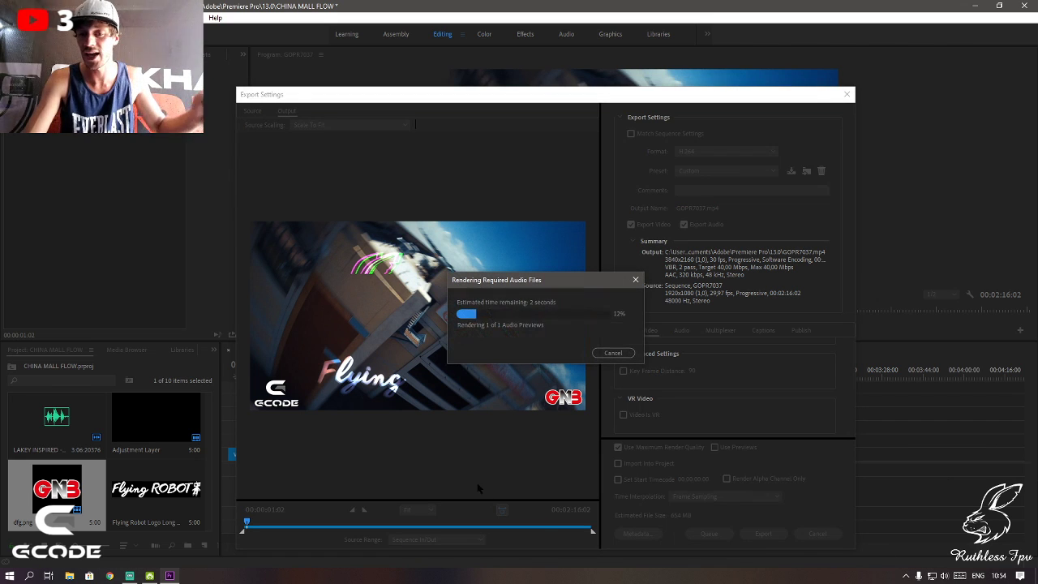